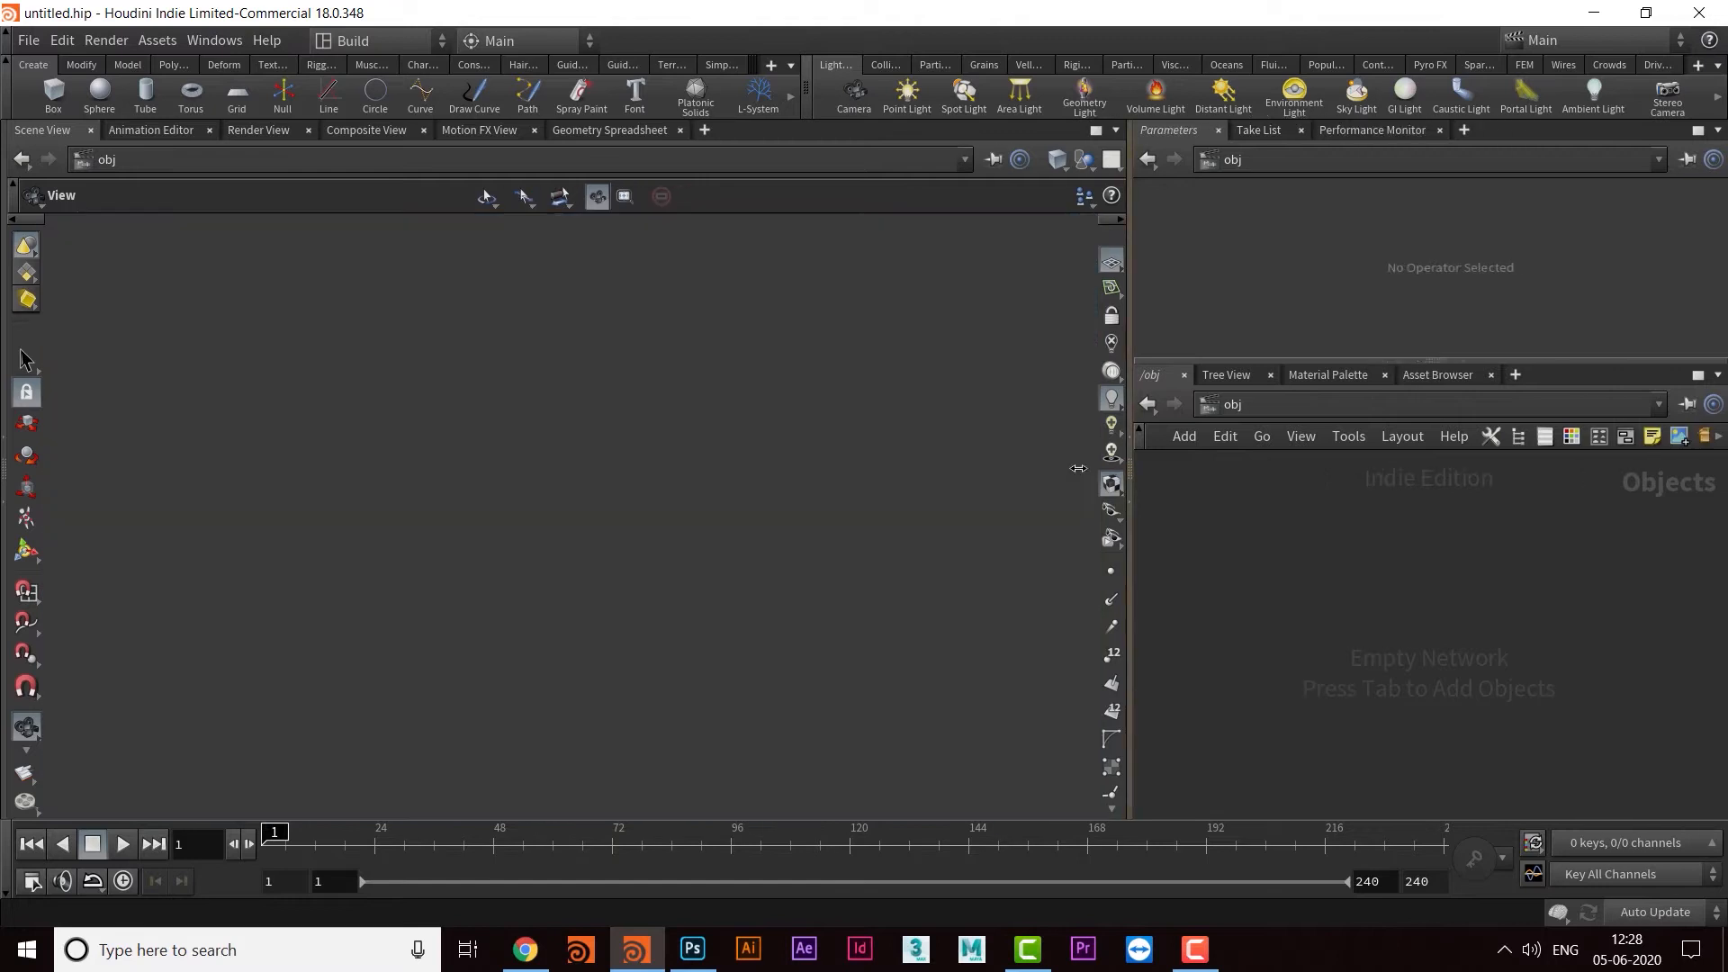
# Step: Create a Geometry object in the empty scene network and enter it
pyautogui.press('Tab')
pyautogui.write('geo')
pyautogui.press('Return')
pyautogui.click(1300, 574)
pyautogui.press('Return')
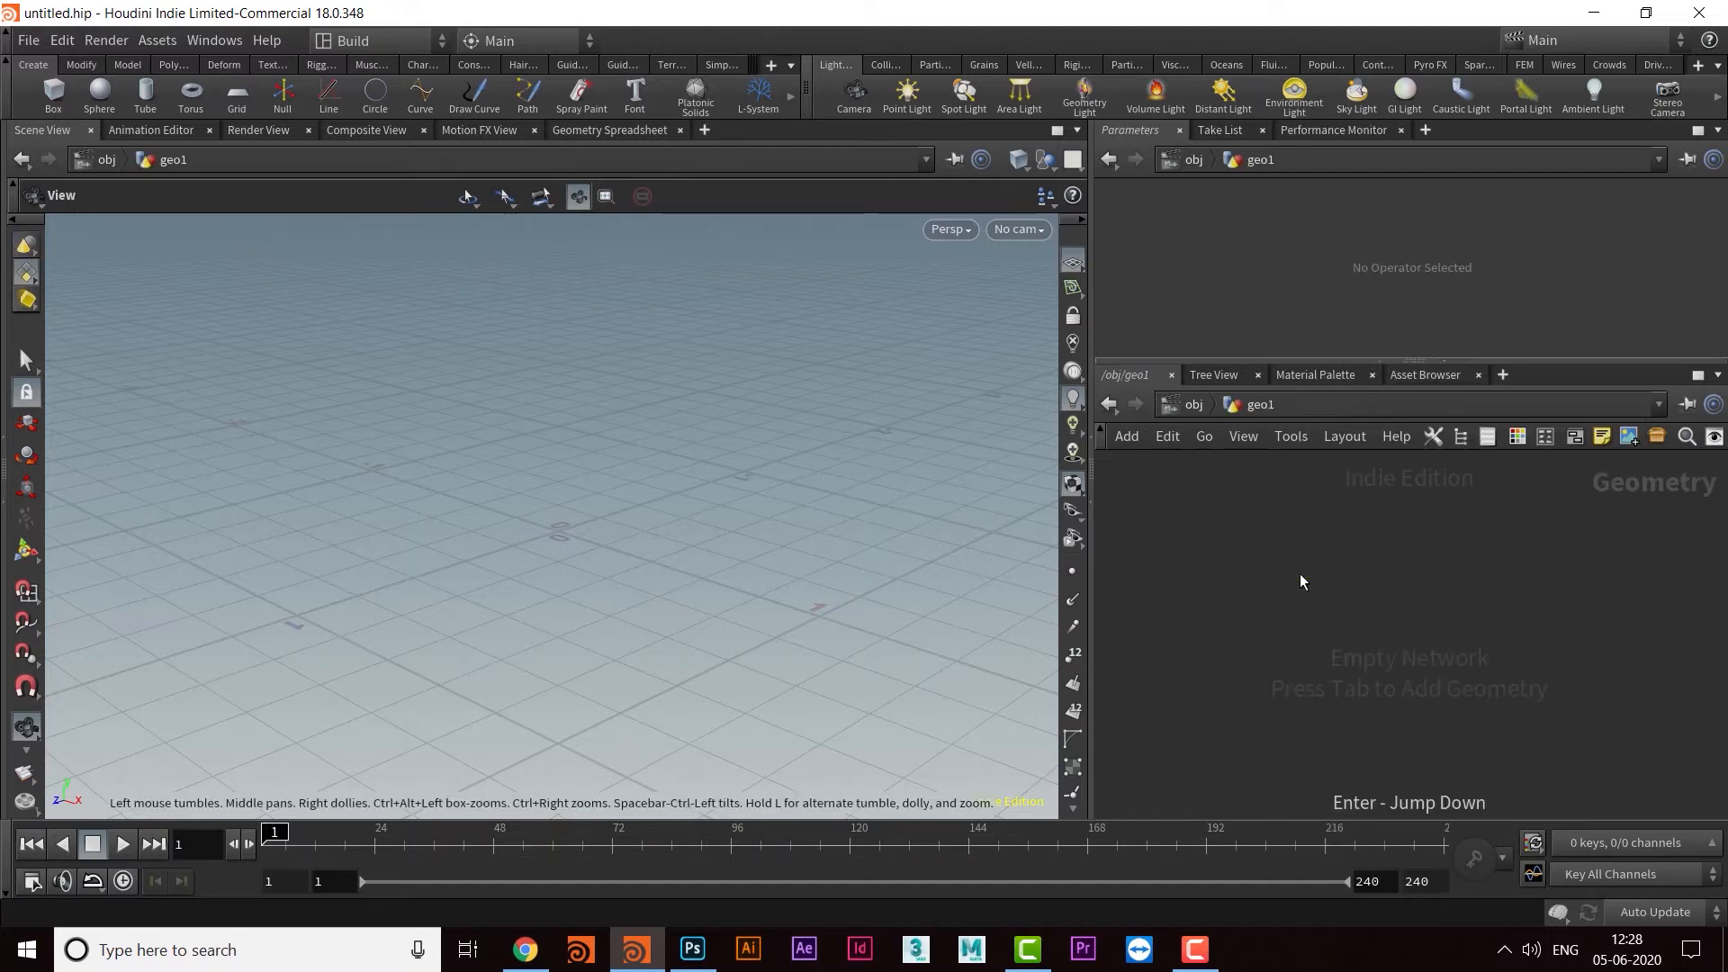
# Step: Add a Grid node to the geometry network
pyautogui.press('Tab')
pyautogui.write('GRID')
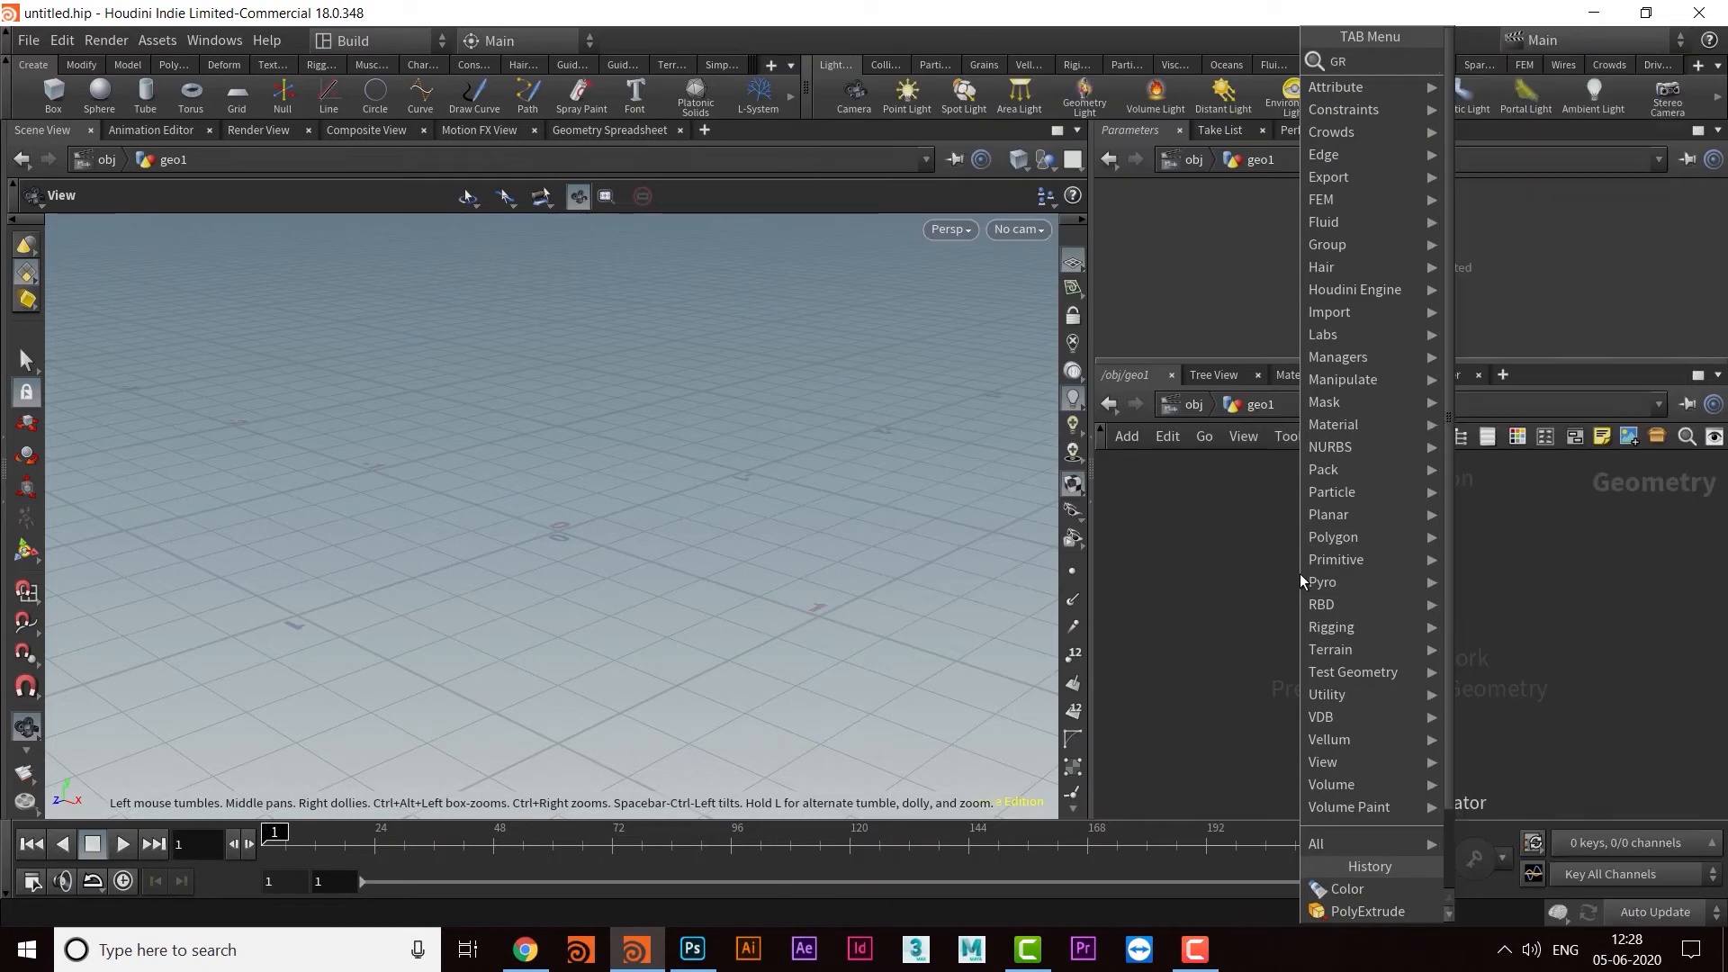
pyautogui.press('Return')
pyautogui.click(1300, 575)
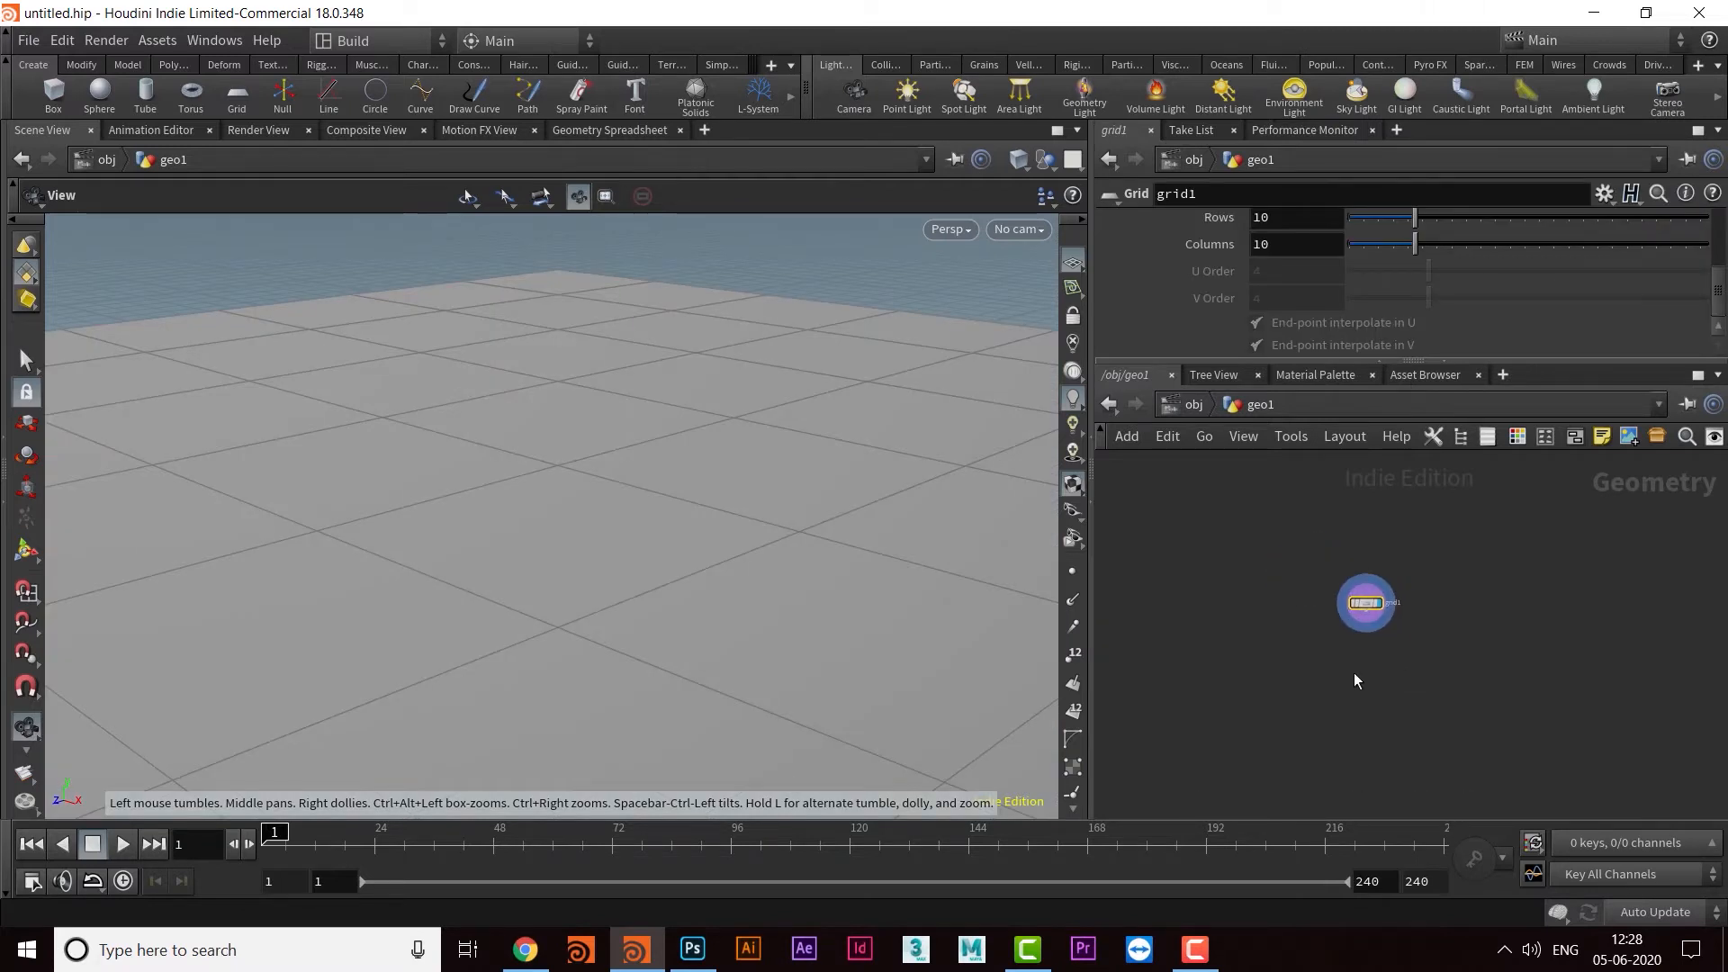
# Step: Set the grid's rows and columns to 3 each
pyautogui.scroll(-3, 695, 586)
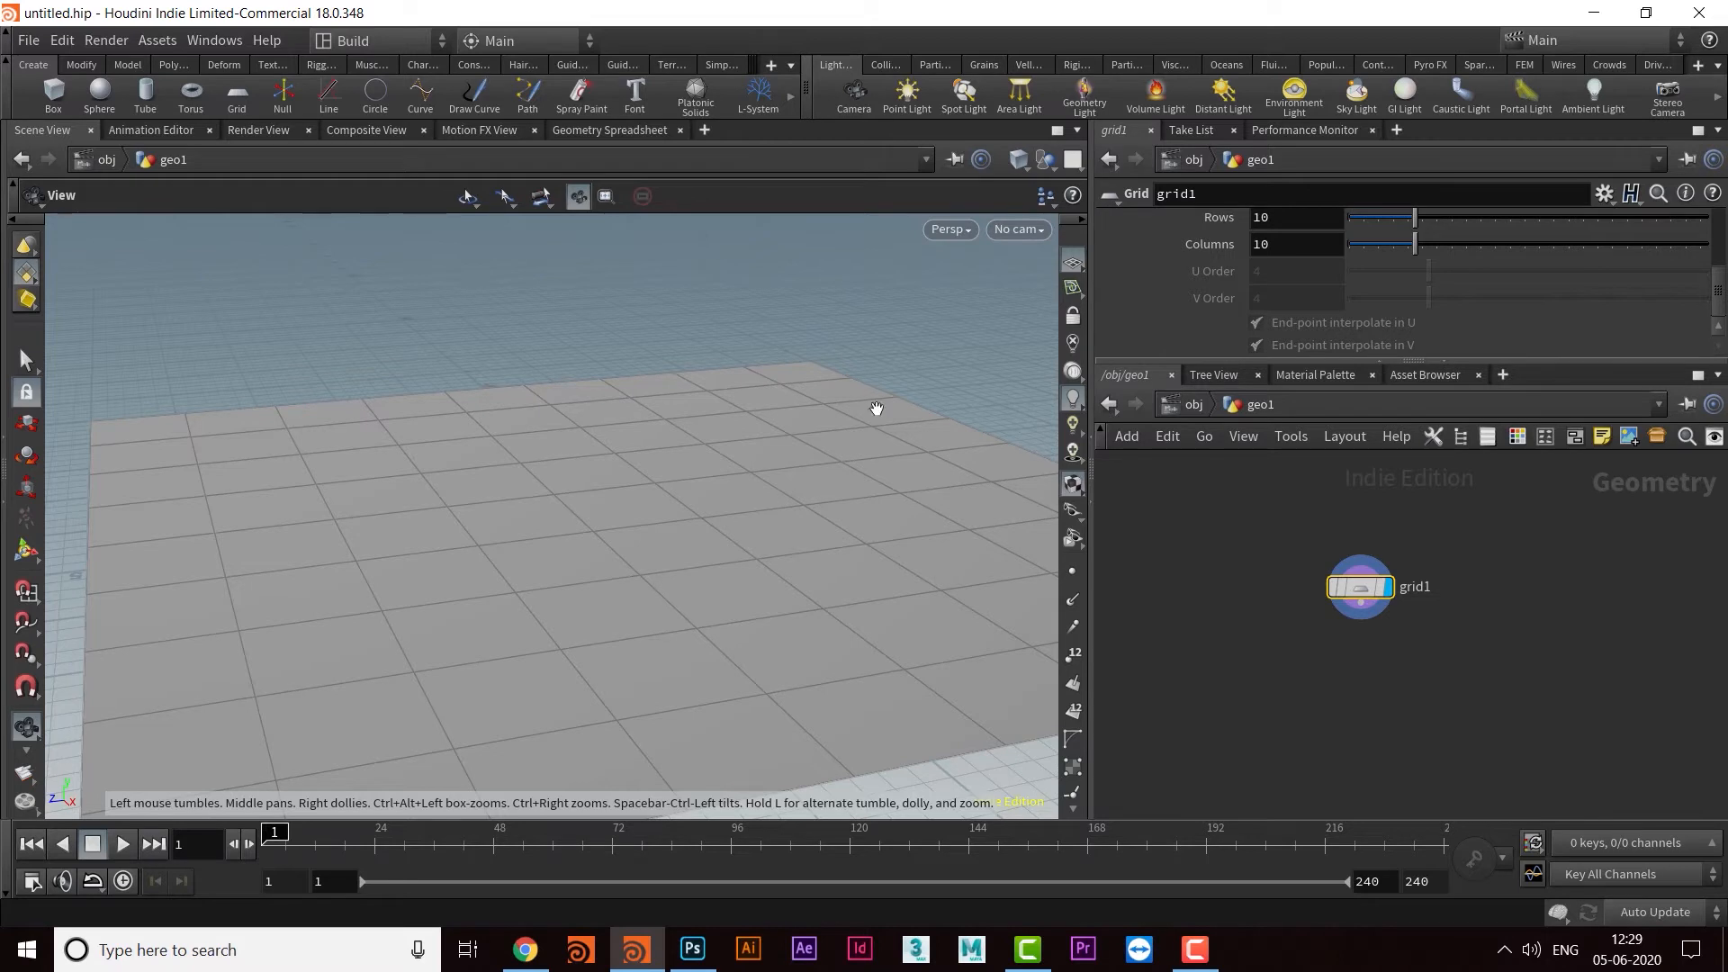
pyautogui.moveTo(748, 467); pyautogui.dragTo(664, 583)
pyautogui.scroll(3, 661, 573)
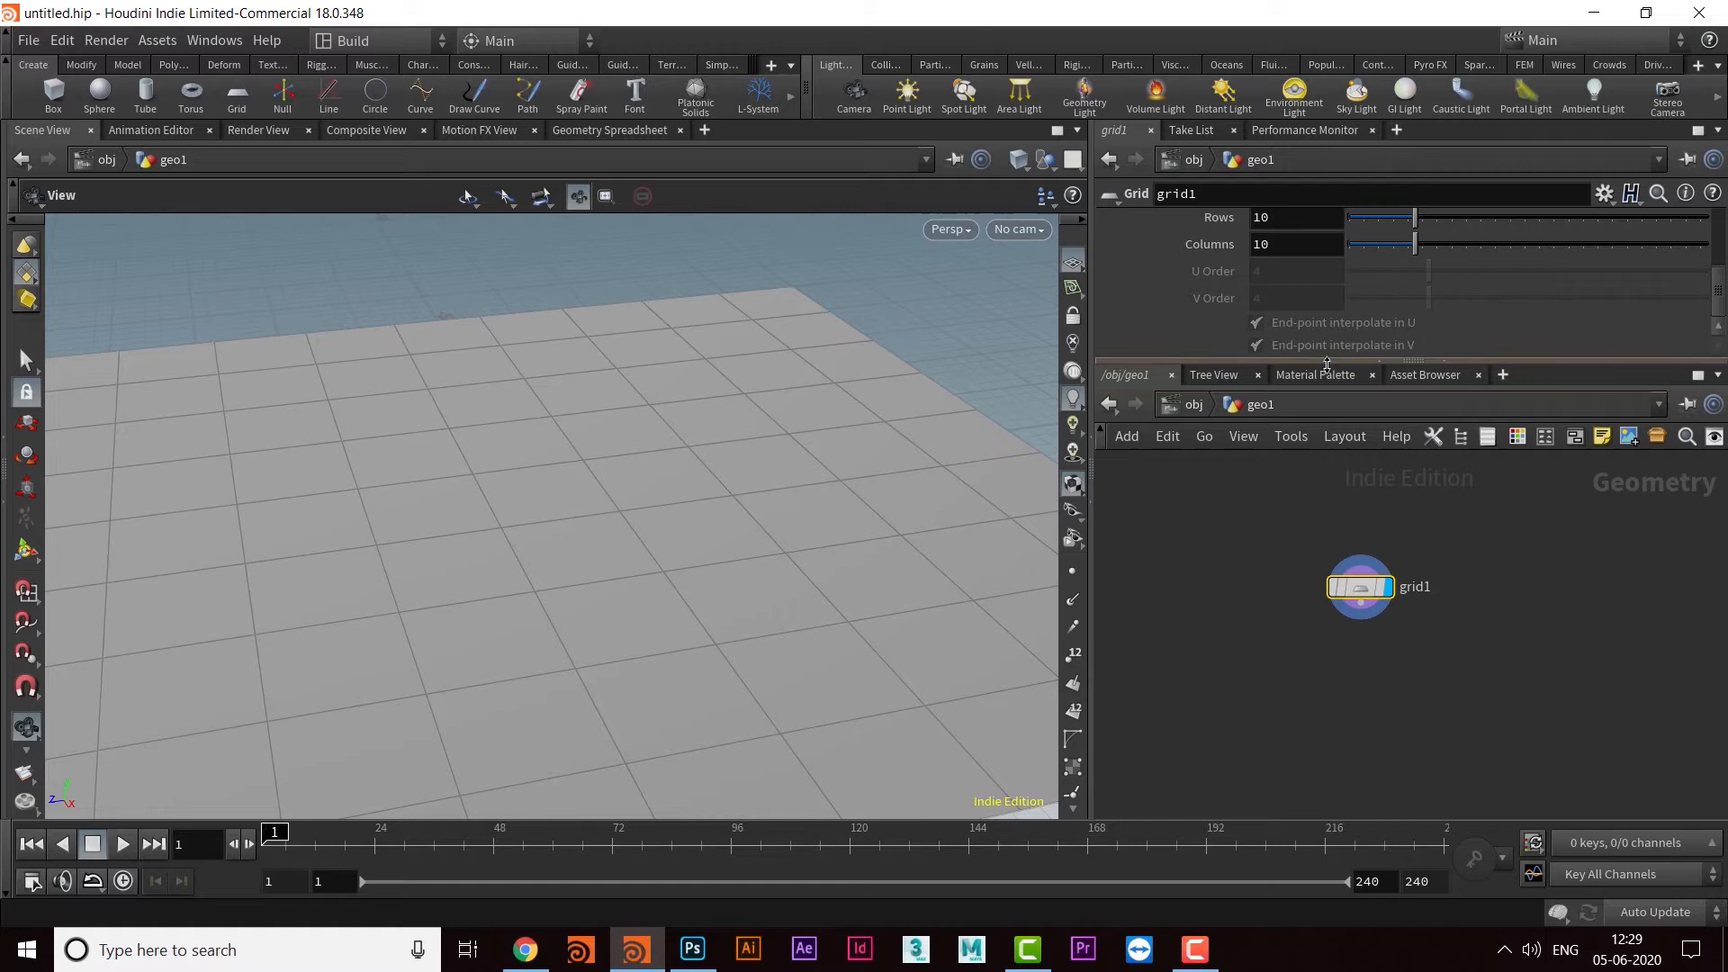
pyautogui.moveTo(1325, 362); pyautogui.dragTo(1296, 541)
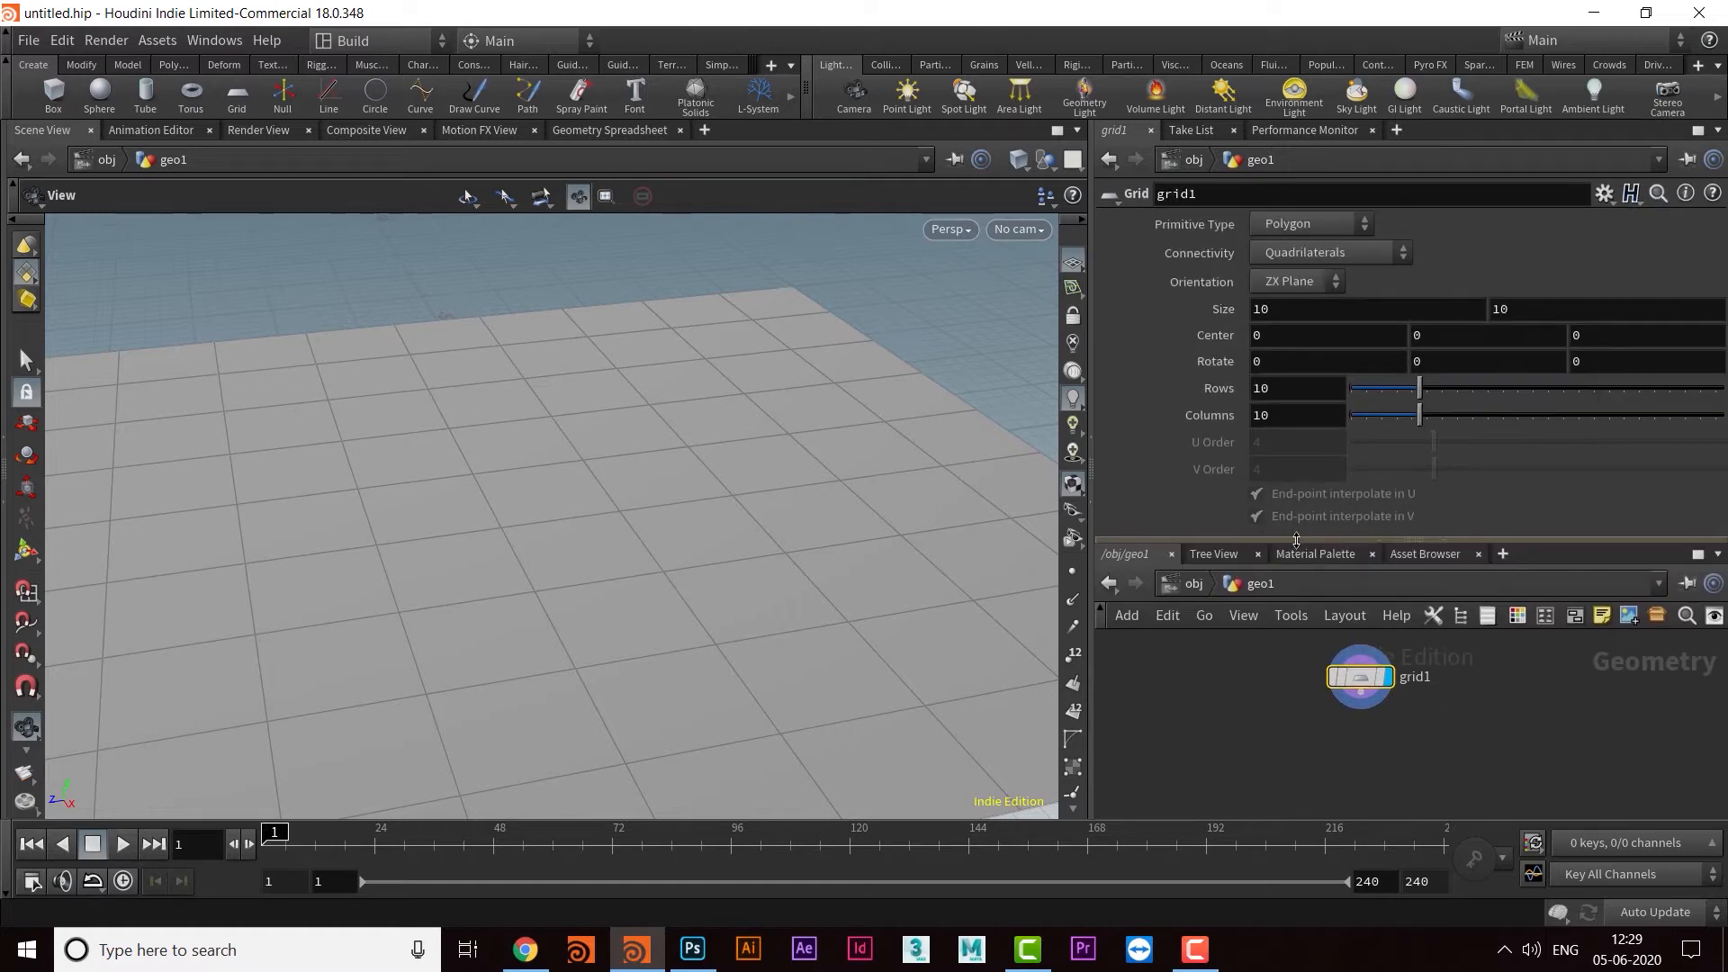
pyautogui.moveTo(1418, 393); pyautogui.dragTo(1371, 420)
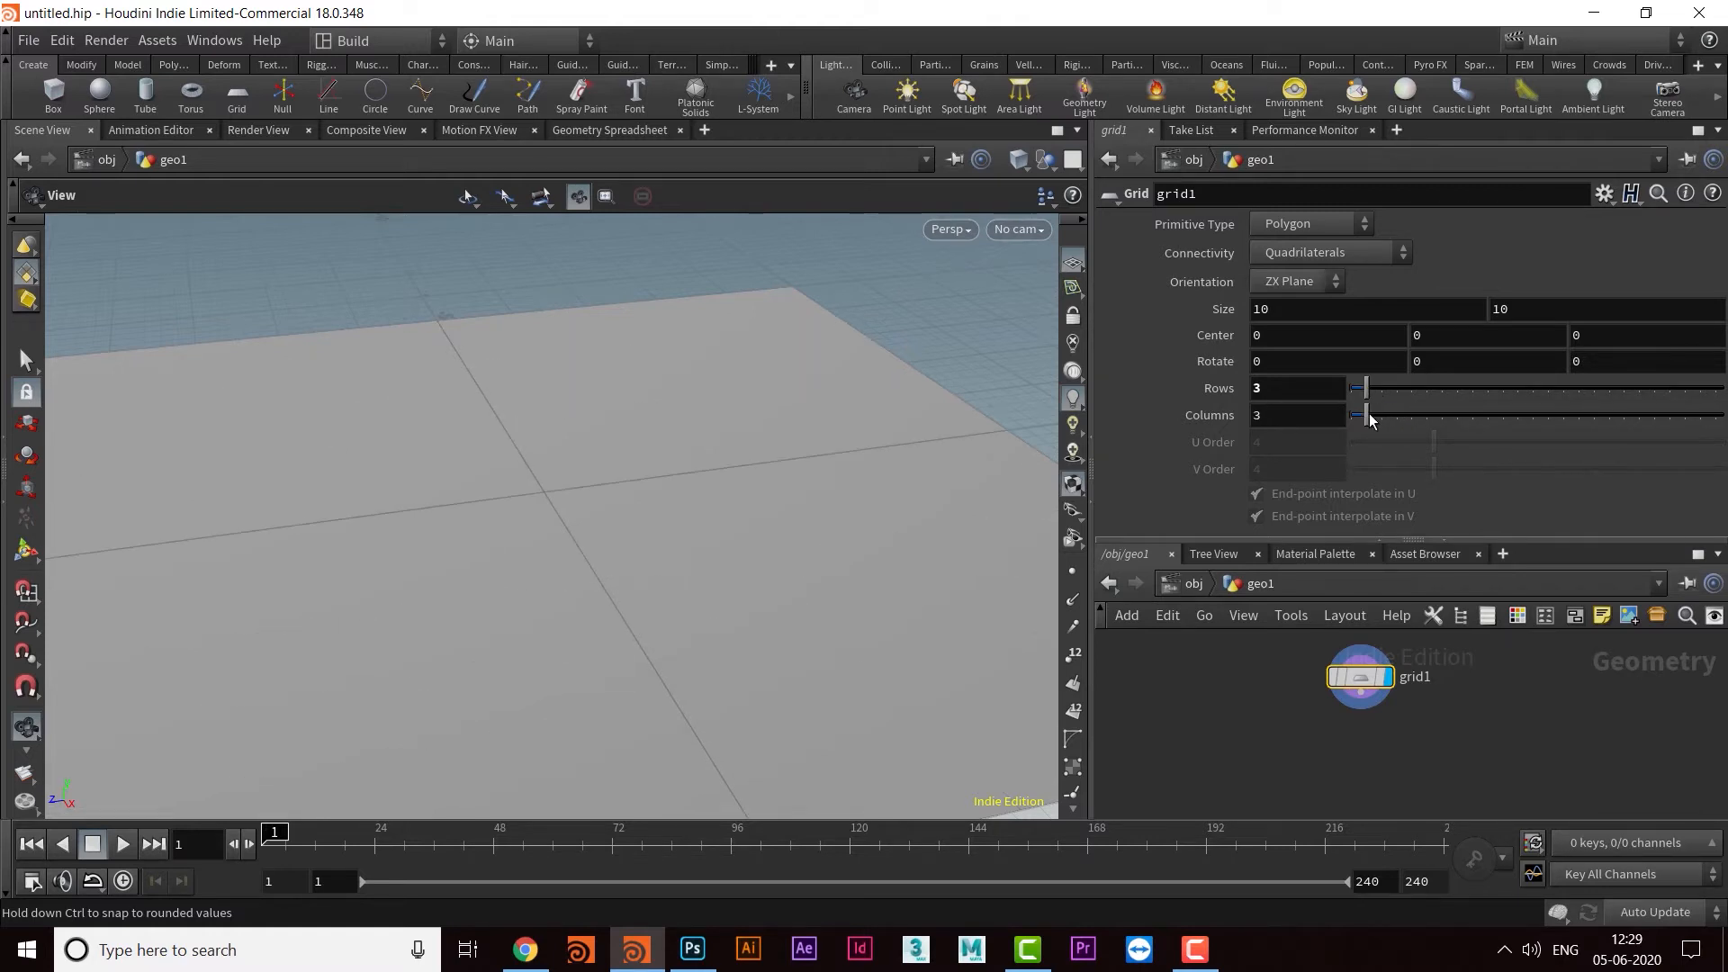
# Step: Display the primitive numbers on the grid in the viewport
pyautogui.moveTo(849, 513); pyautogui.dragTo(780, 525)
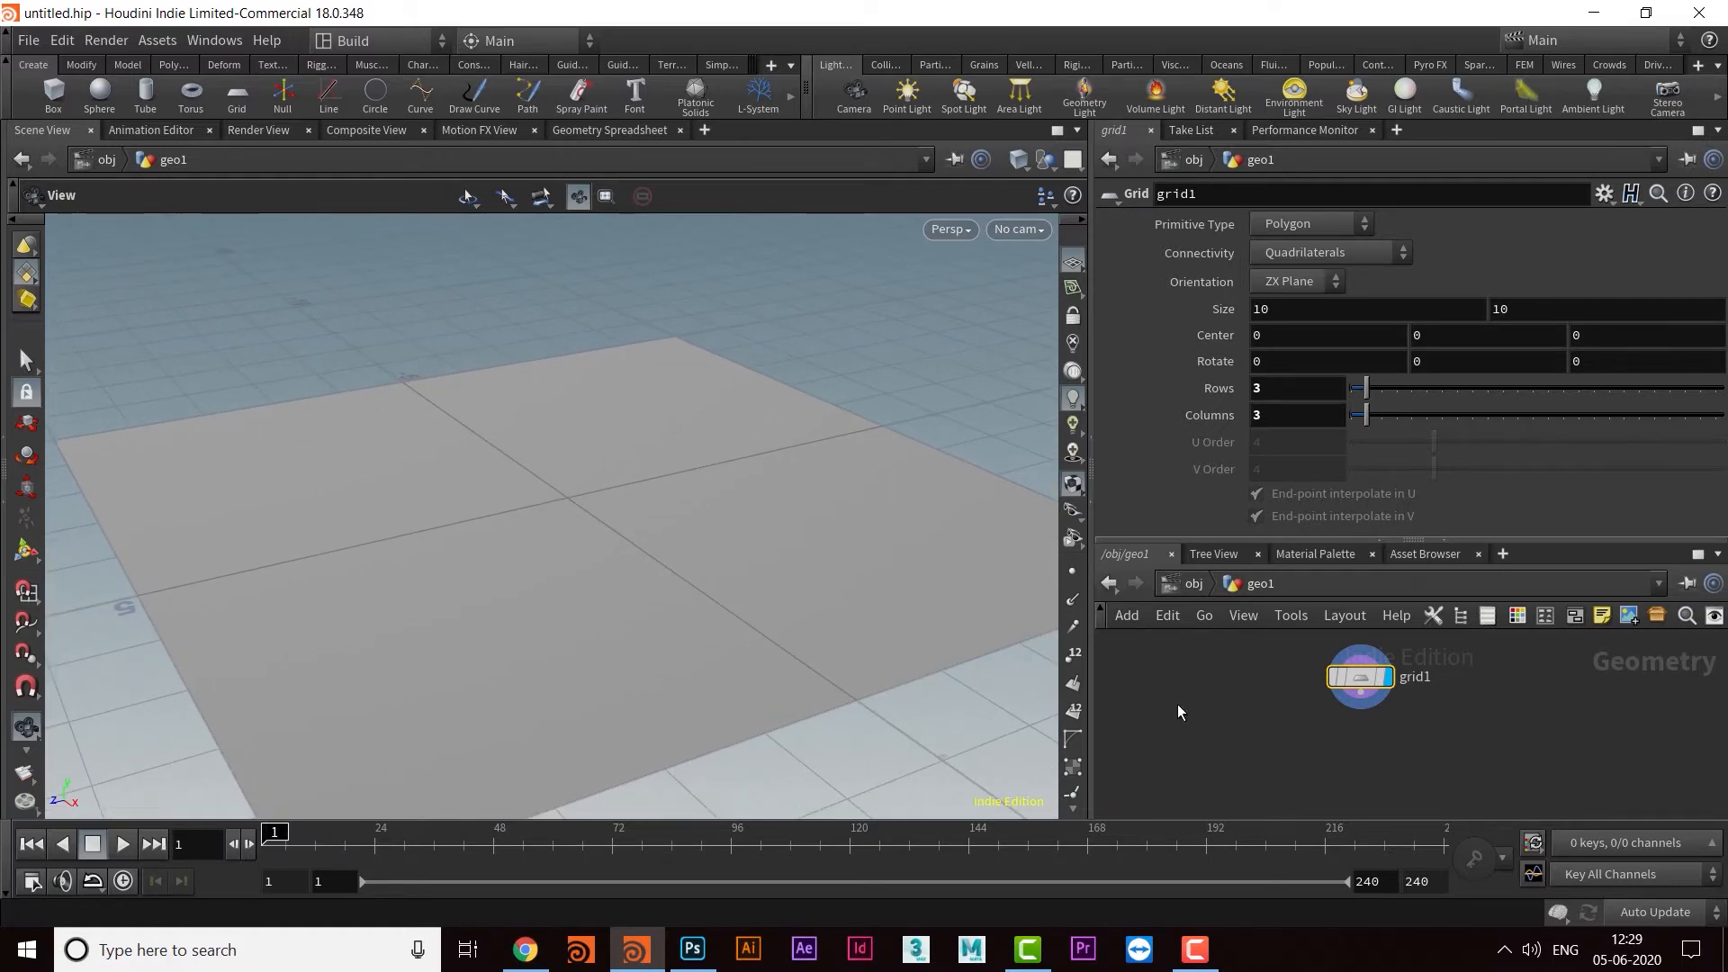
pyautogui.click(1075, 713)
pyautogui.moveTo(682, 609)
pyautogui.mouseDown(button='right')
pyautogui.moveTo(516, 485)
pyautogui.moveTo(656, 586)
pyautogui.mouseUp(button='right')
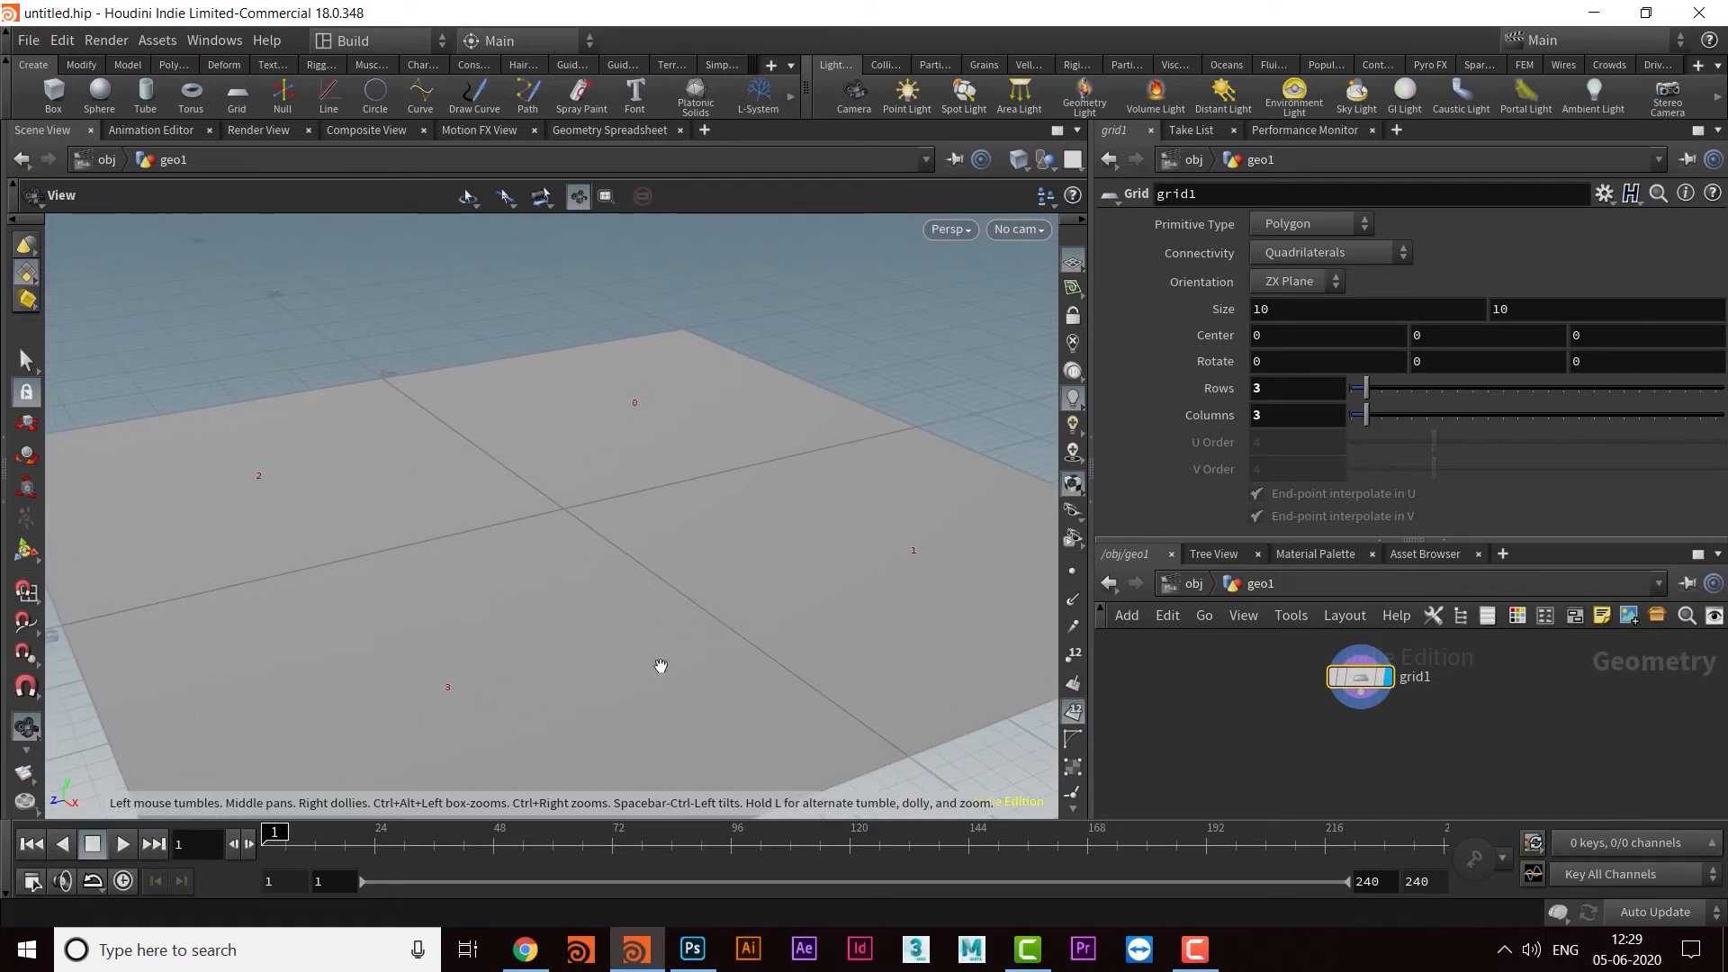
pyautogui.moveTo(659, 670); pyautogui.dragTo(687, 663, button='middle')
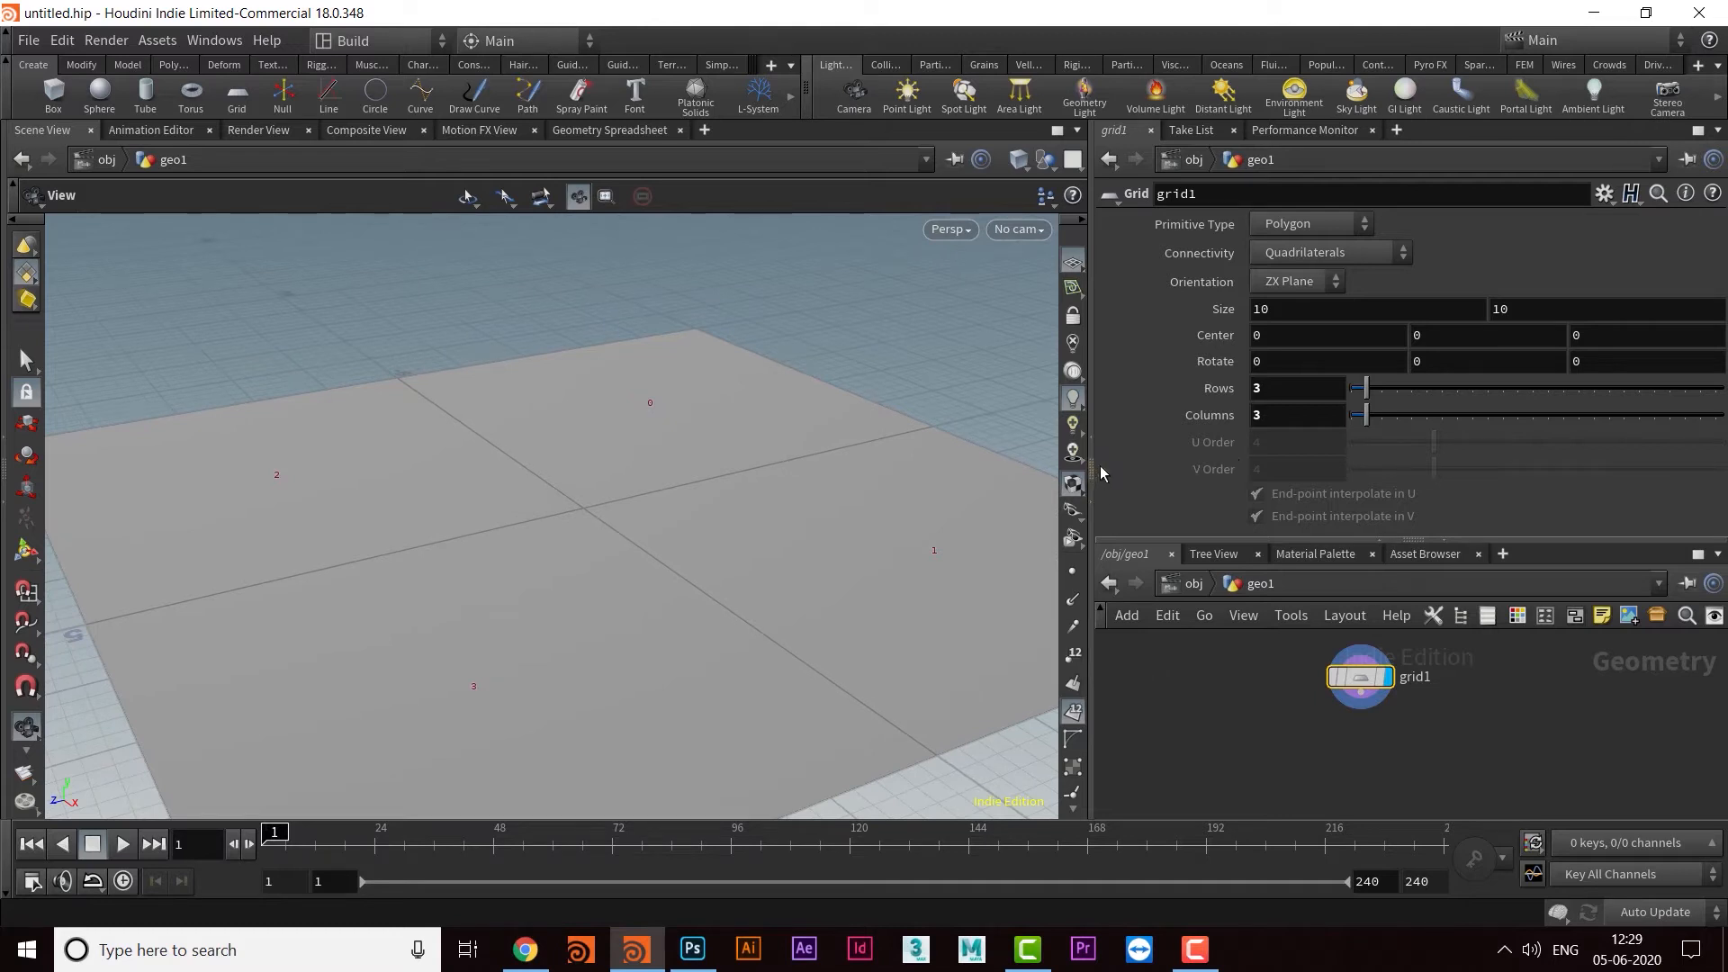
pyautogui.scroll(-2, 833, 581)
pyautogui.moveTo(833, 578); pyautogui.dragTo(710, 540, button='middle')
pyautogui.moveTo(711, 540); pyautogui.dragTo(695, 533)
pyautogui.moveTo(695, 533); pyautogui.dragTo(694, 567, button='middle')
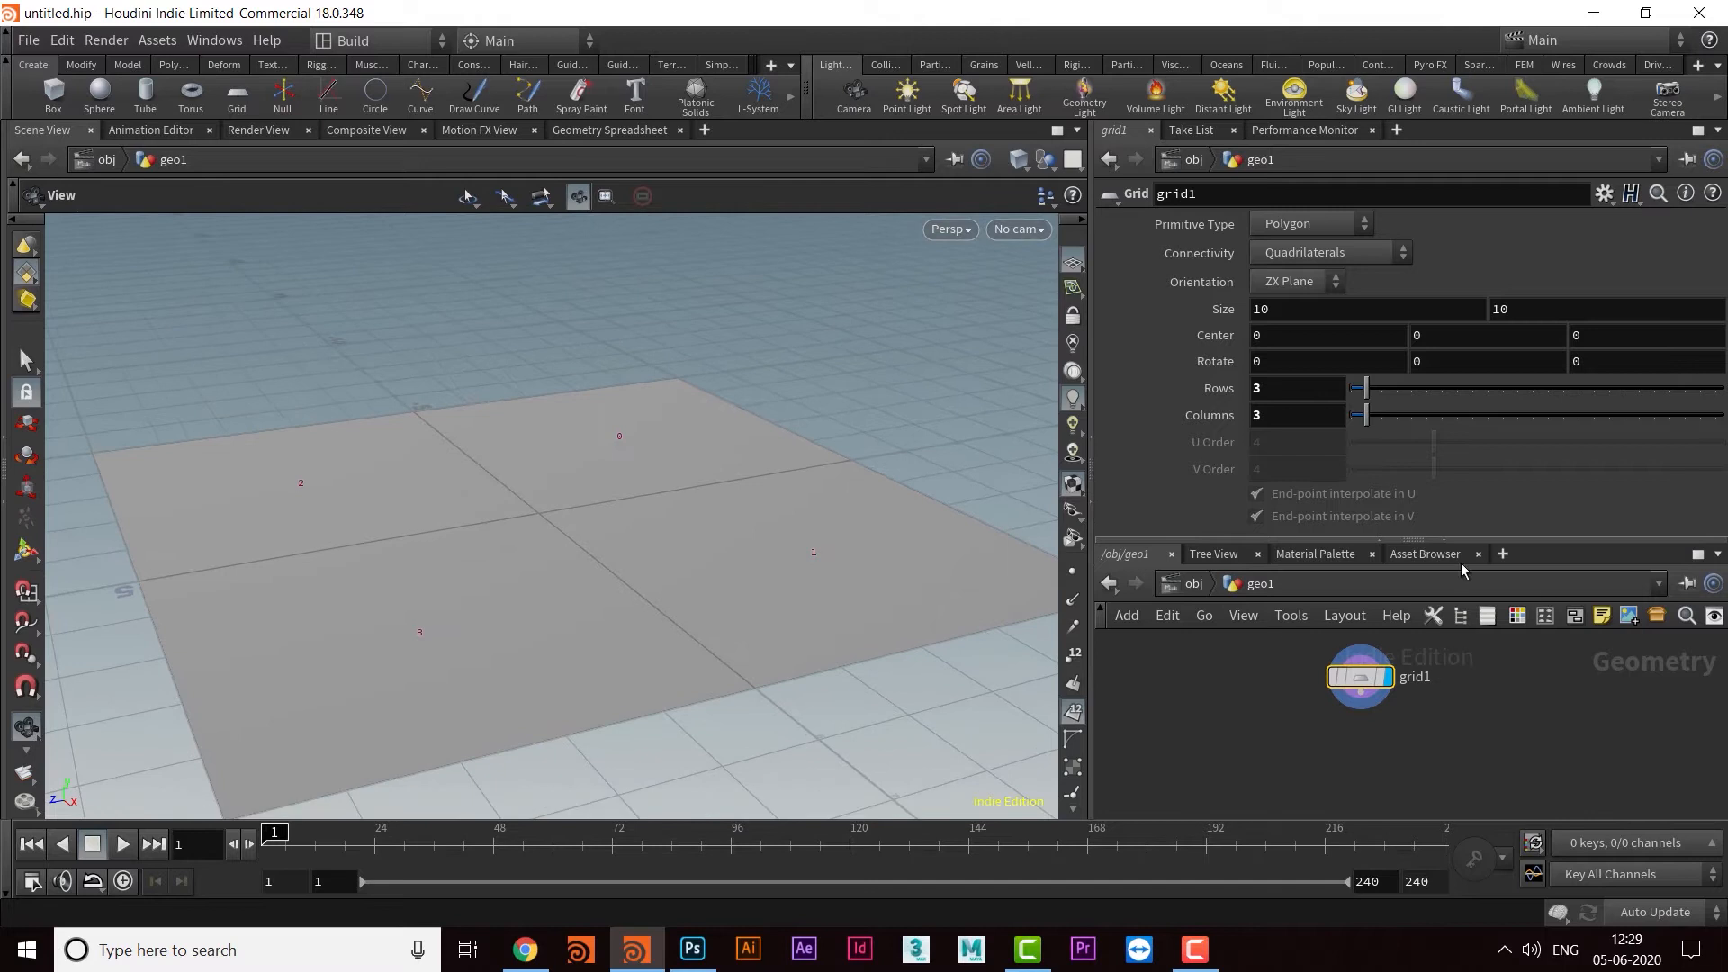
# Step: Add a Group by Range node connected to the grid's output and show its result in the viewport
pyautogui.moveTo(1418, 540); pyautogui.dragTo(1418, 337)
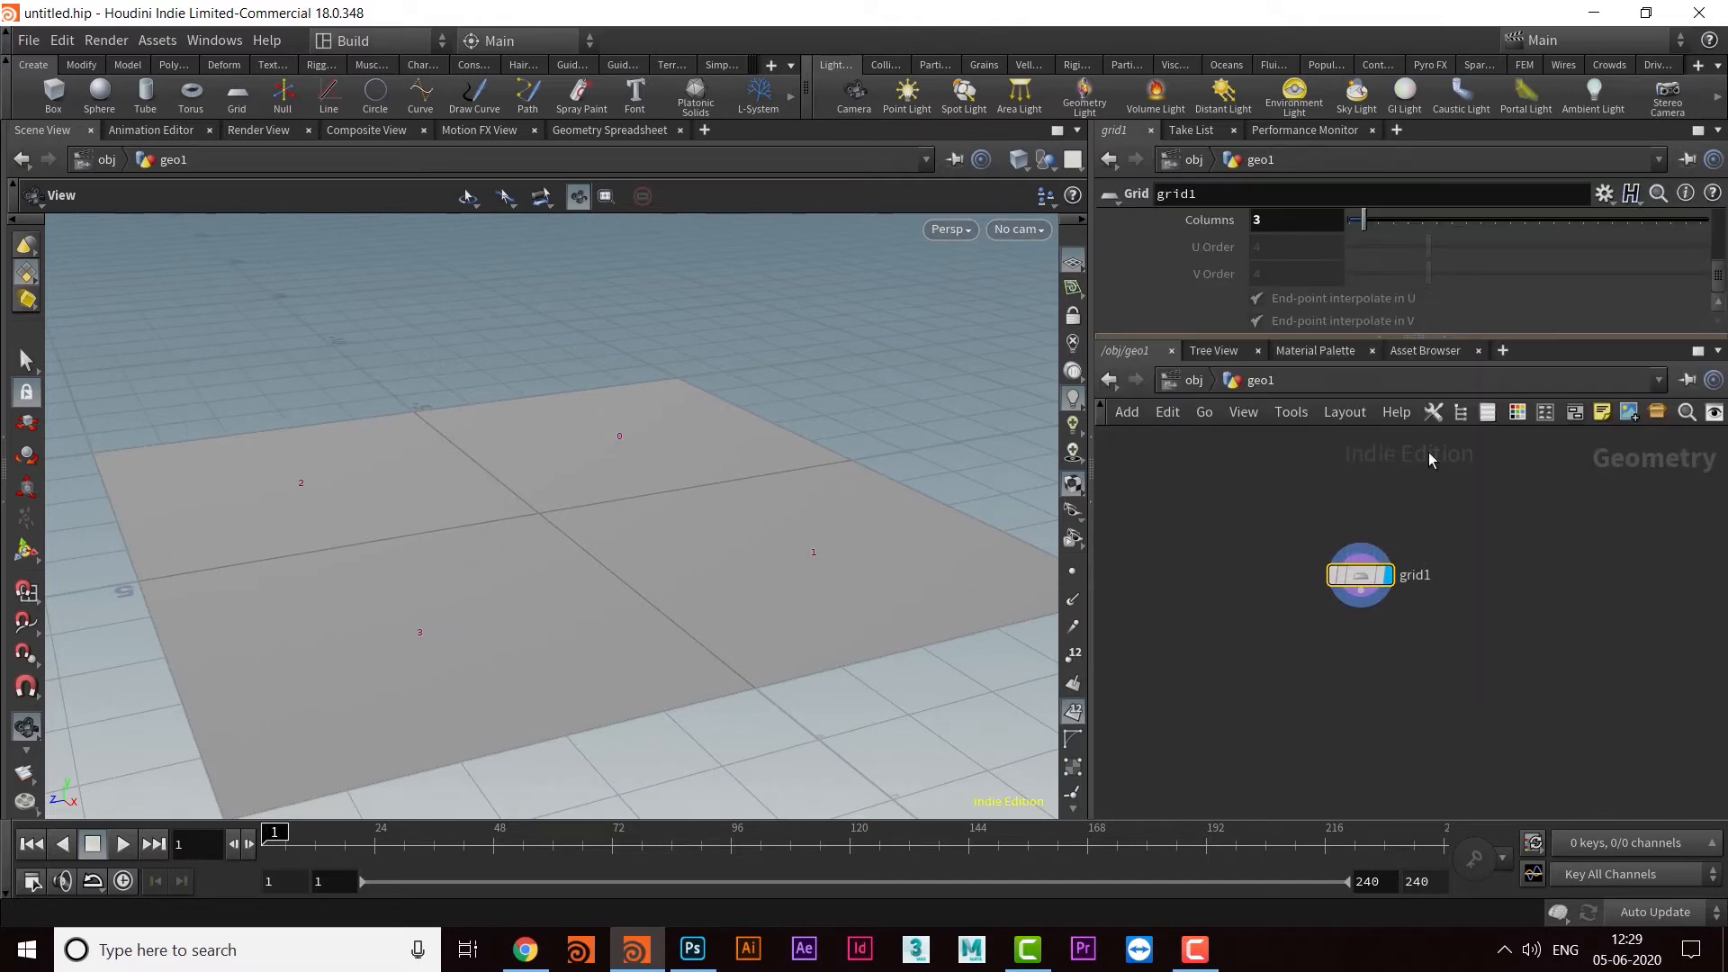
pyautogui.click(1367, 511)
pyautogui.click(1375, 603)
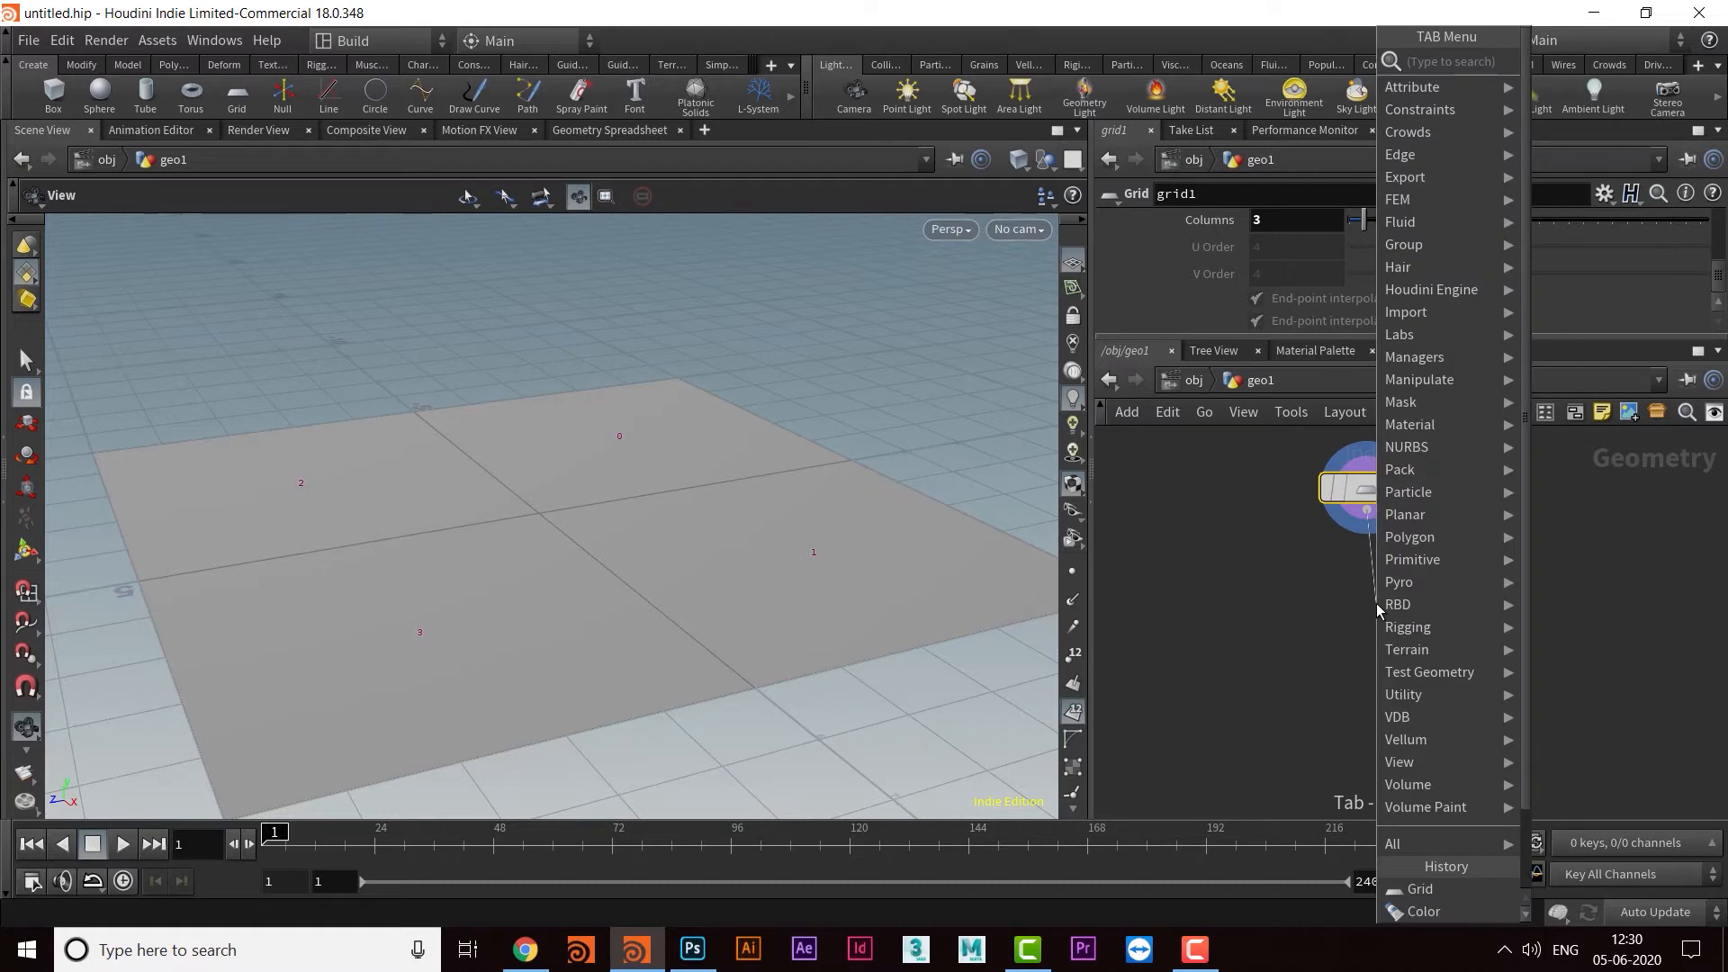
pyautogui.write('GROU')
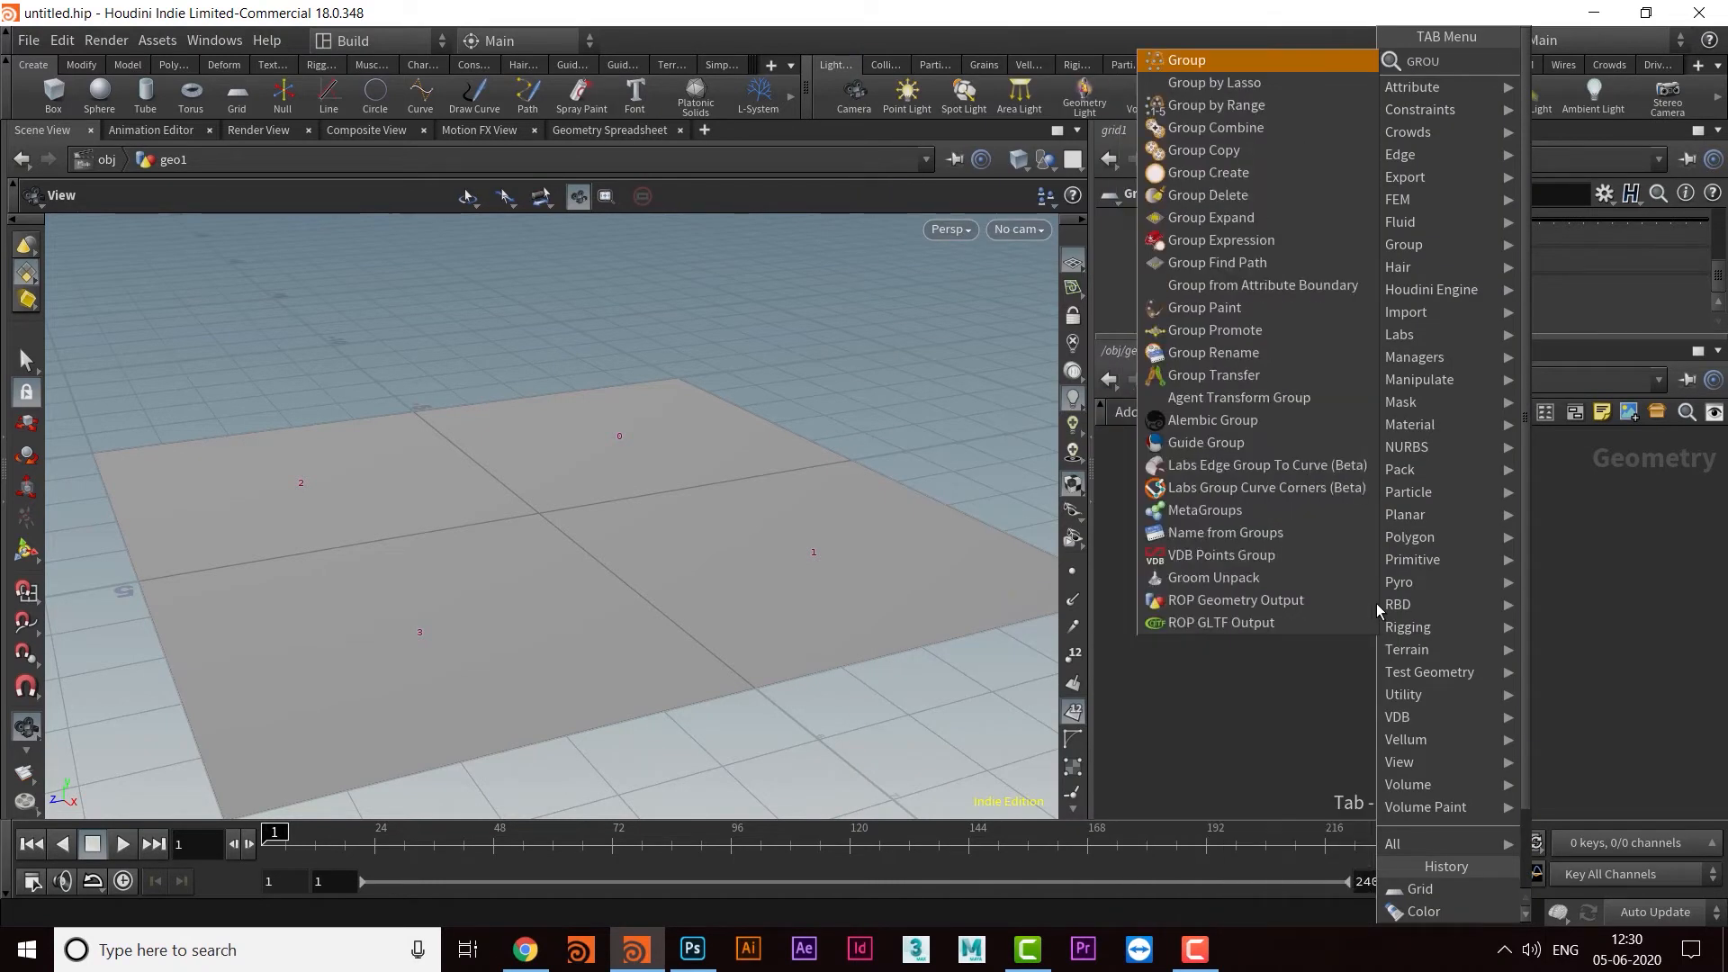
pyautogui.press('Down')
pyautogui.press('Down')
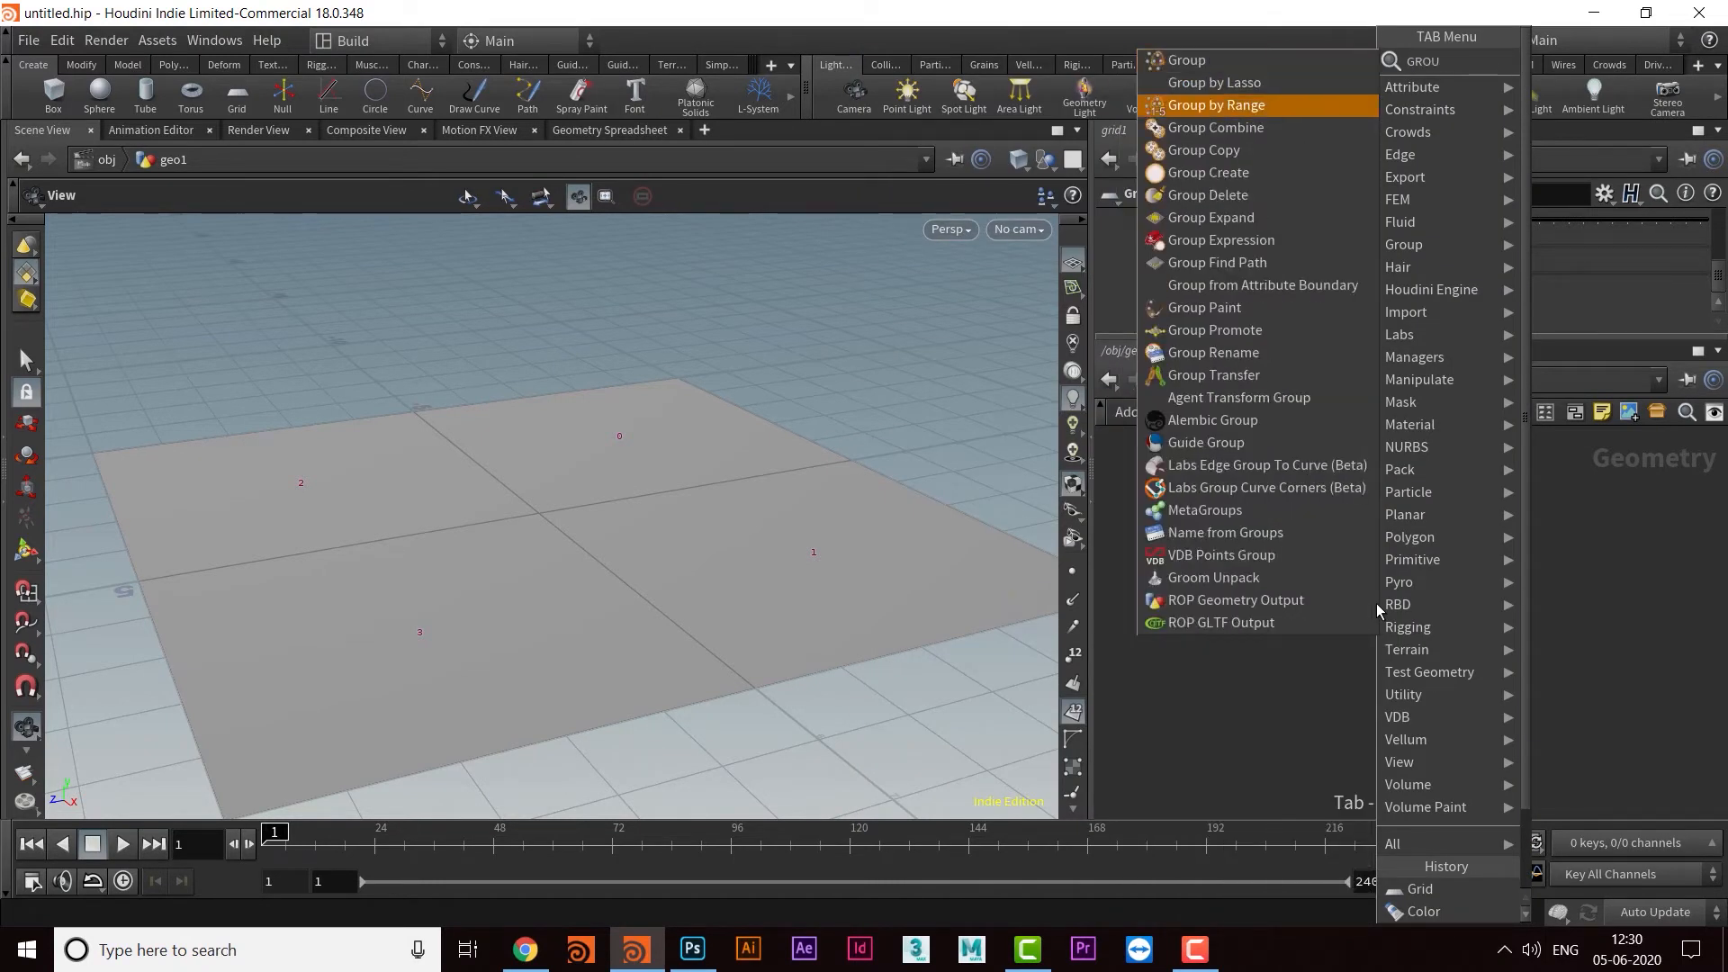
pyautogui.press('Return')
pyautogui.click(1373, 656)
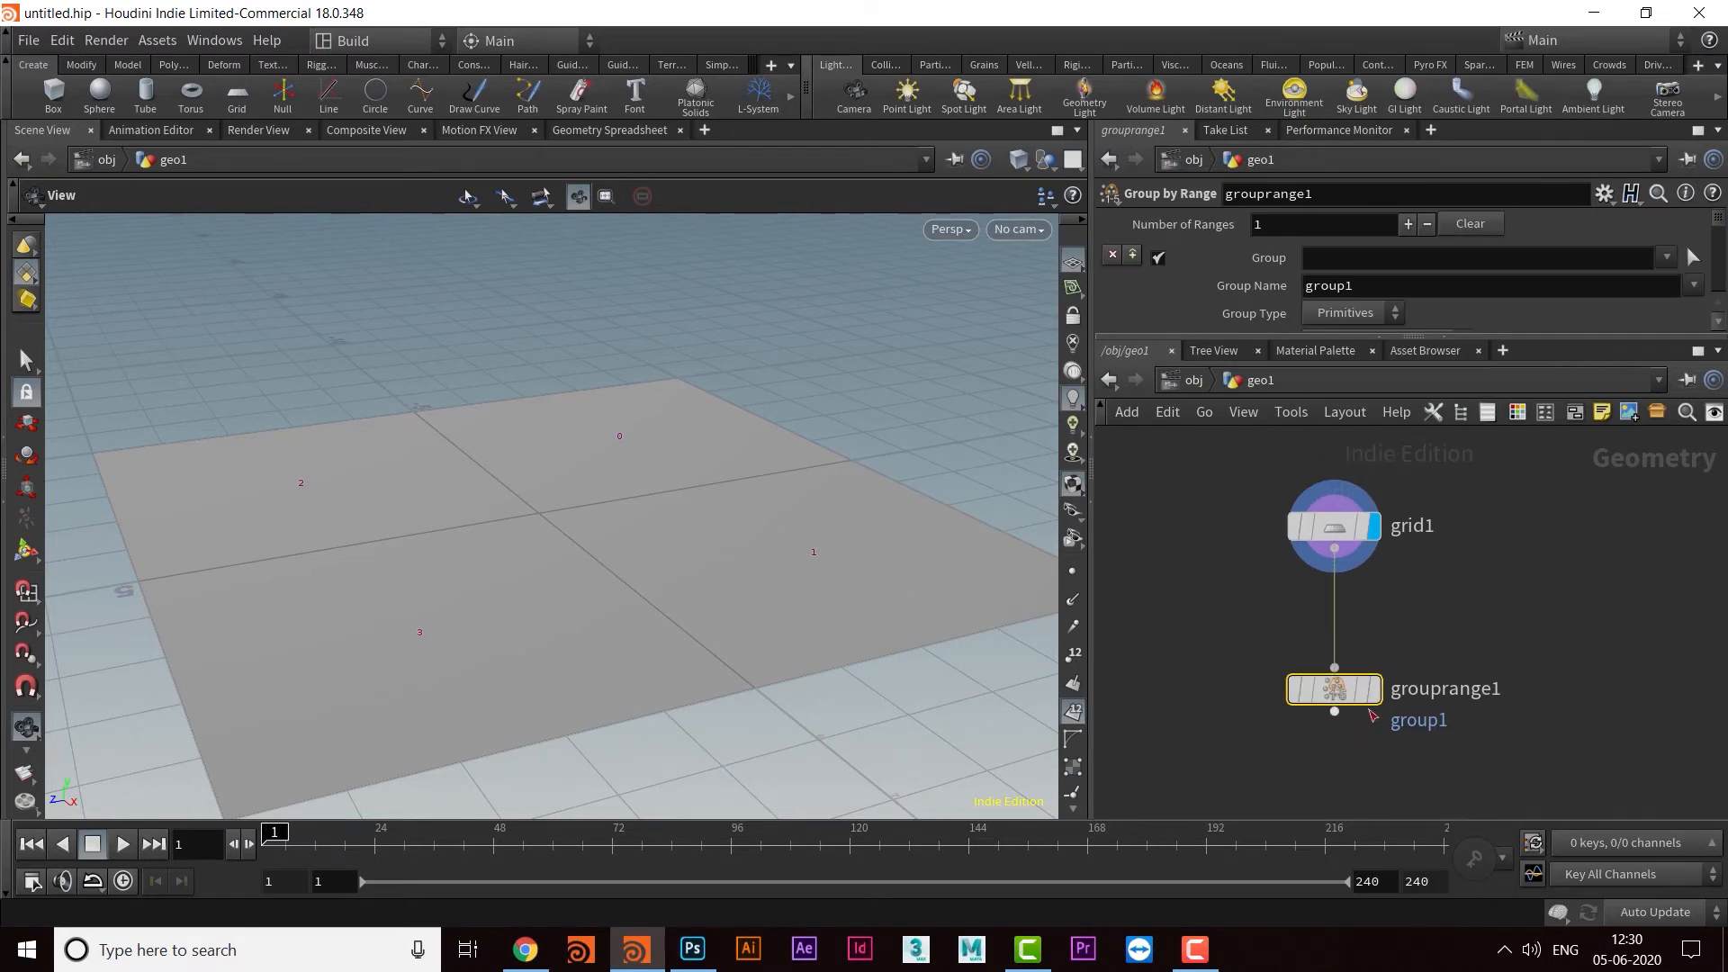
pyautogui.moveTo(661, 552)
pyautogui.mouseDown()
pyautogui.moveTo(663, 598)
pyautogui.moveTo(640, 532)
pyautogui.mouseUp()
pyautogui.moveTo(1424, 341); pyautogui.dragTo(1428, 529)
pyautogui.moveTo(787, 544); pyautogui.dragTo(792, 501)
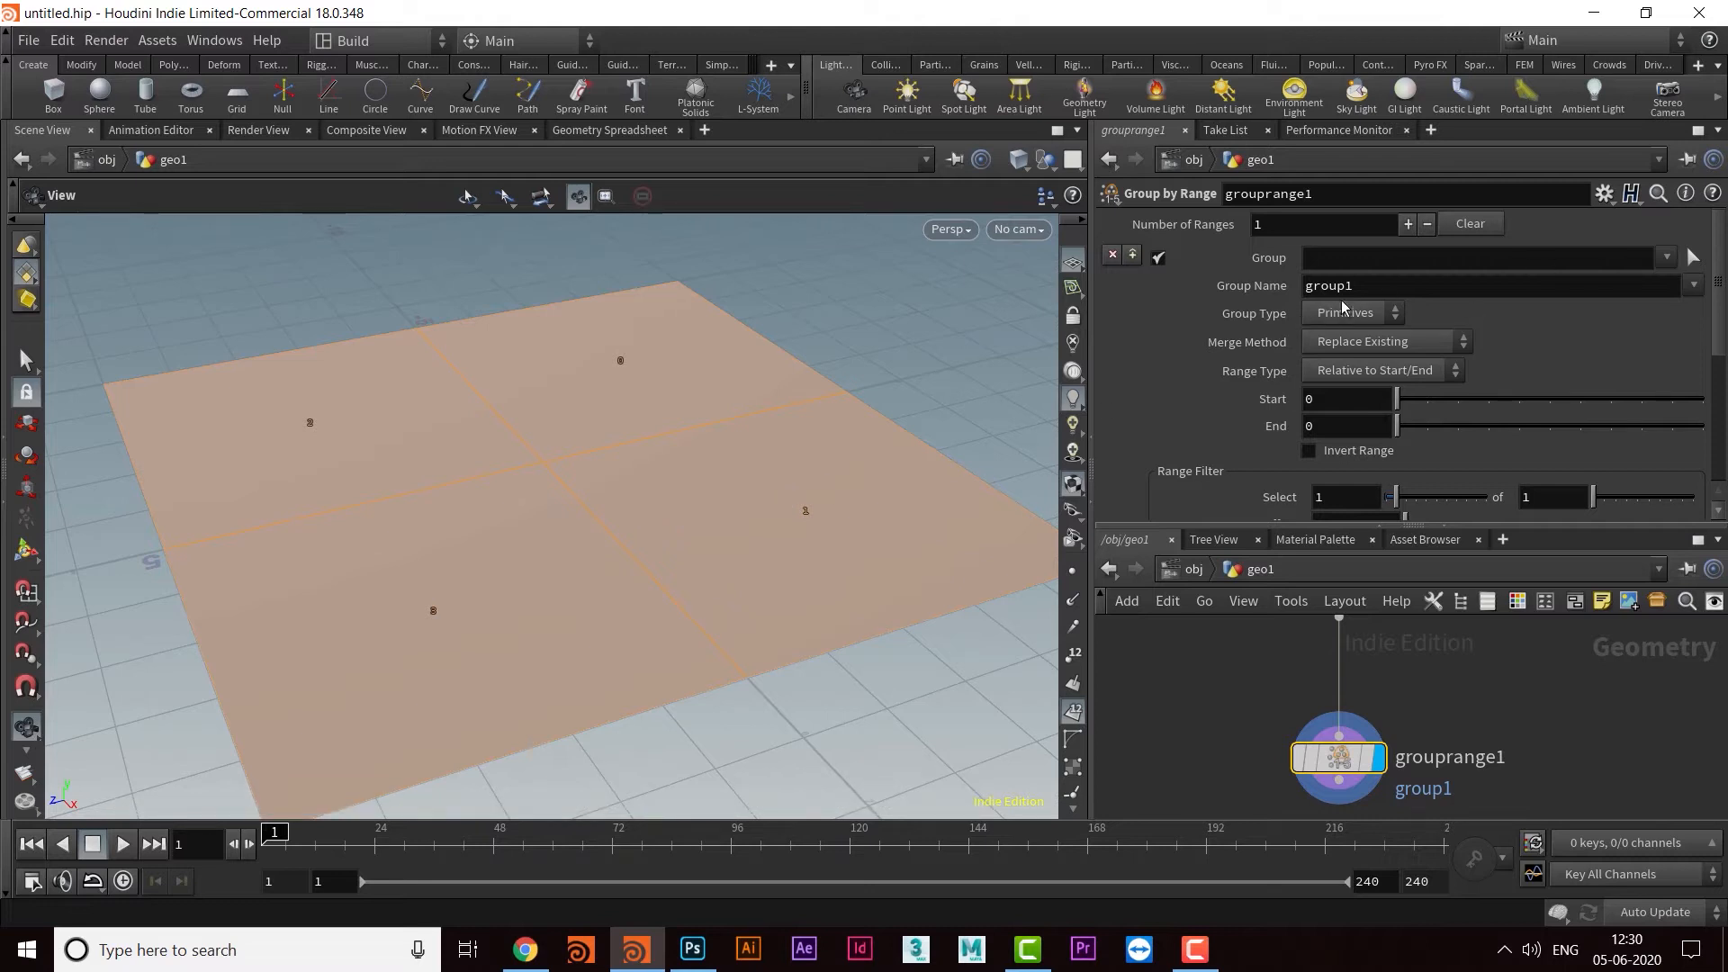
# Step: Name the Group by Range node's group simpleGrp
pyautogui.click(1617, 255)
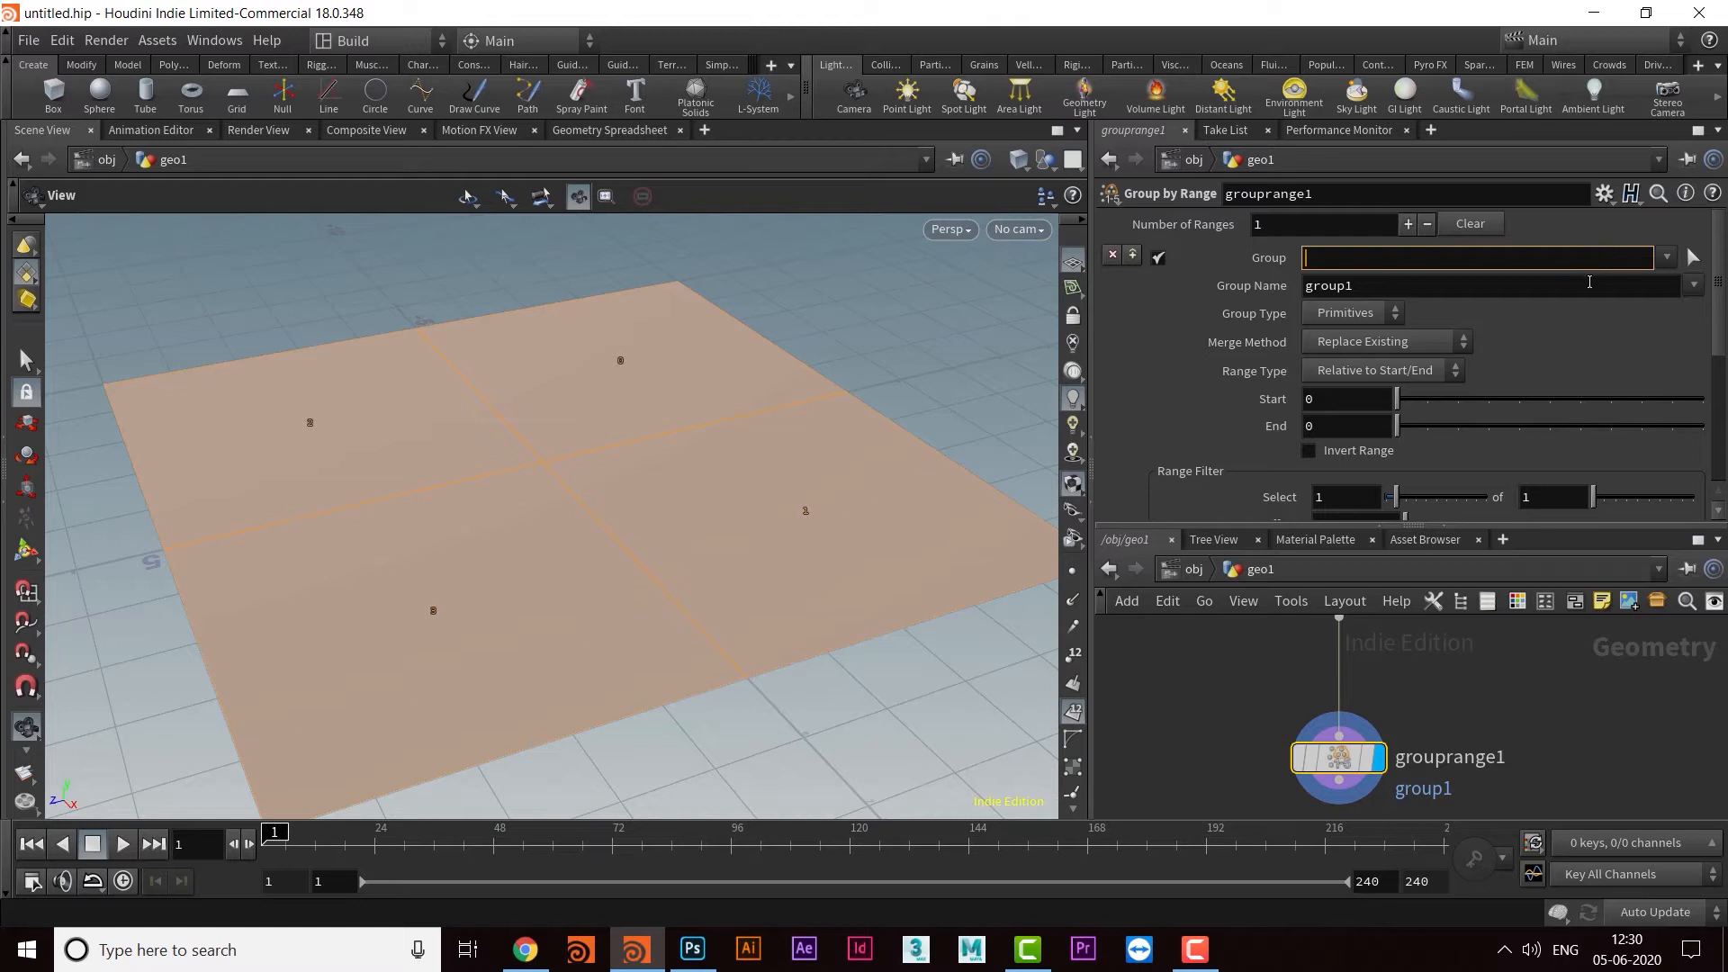
pyautogui.click(1590, 284)
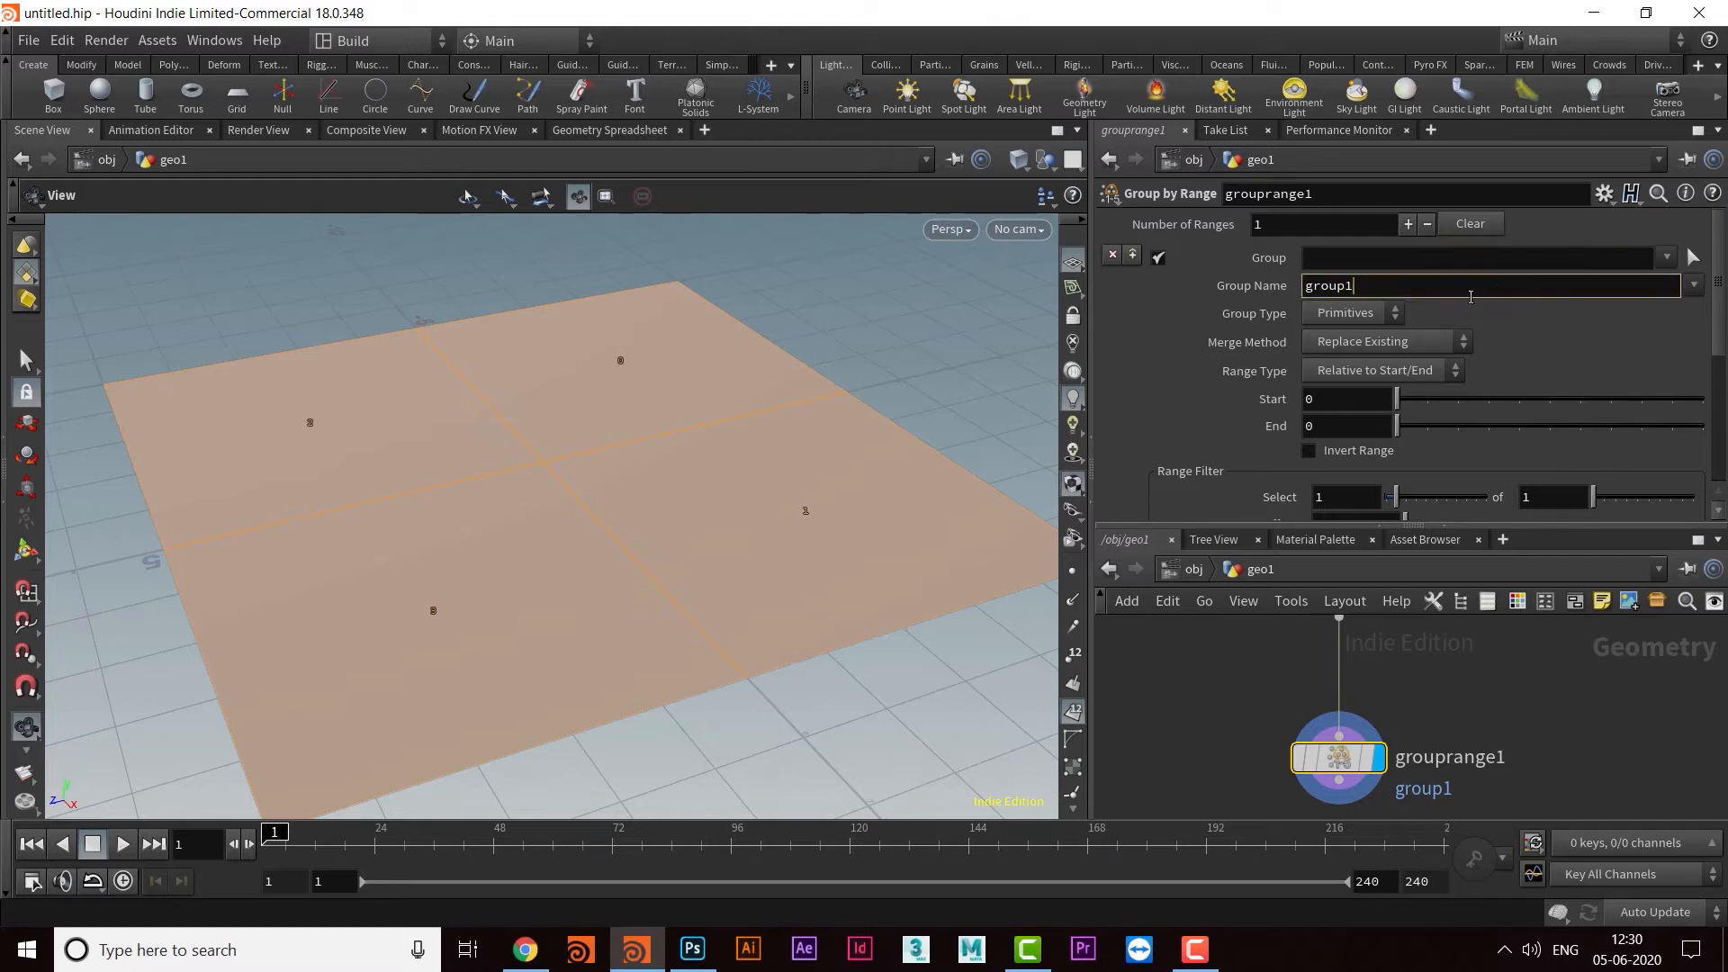
pyautogui.doubleClick(1418, 295)
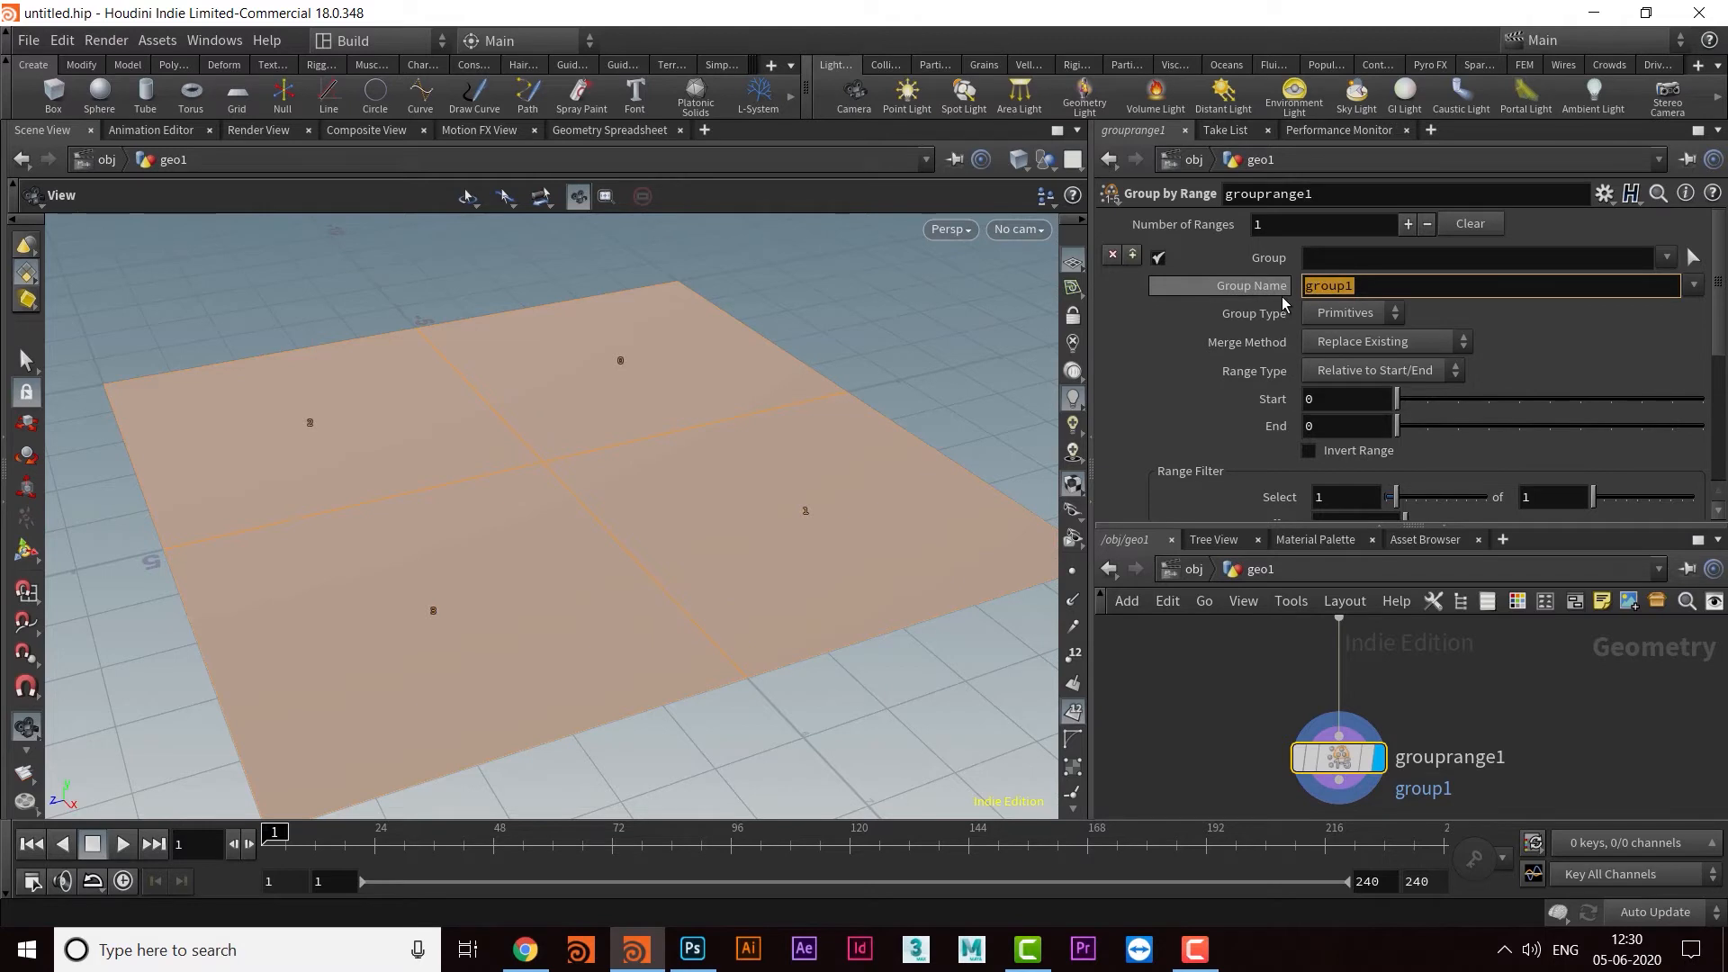
pyautogui.write('SI')
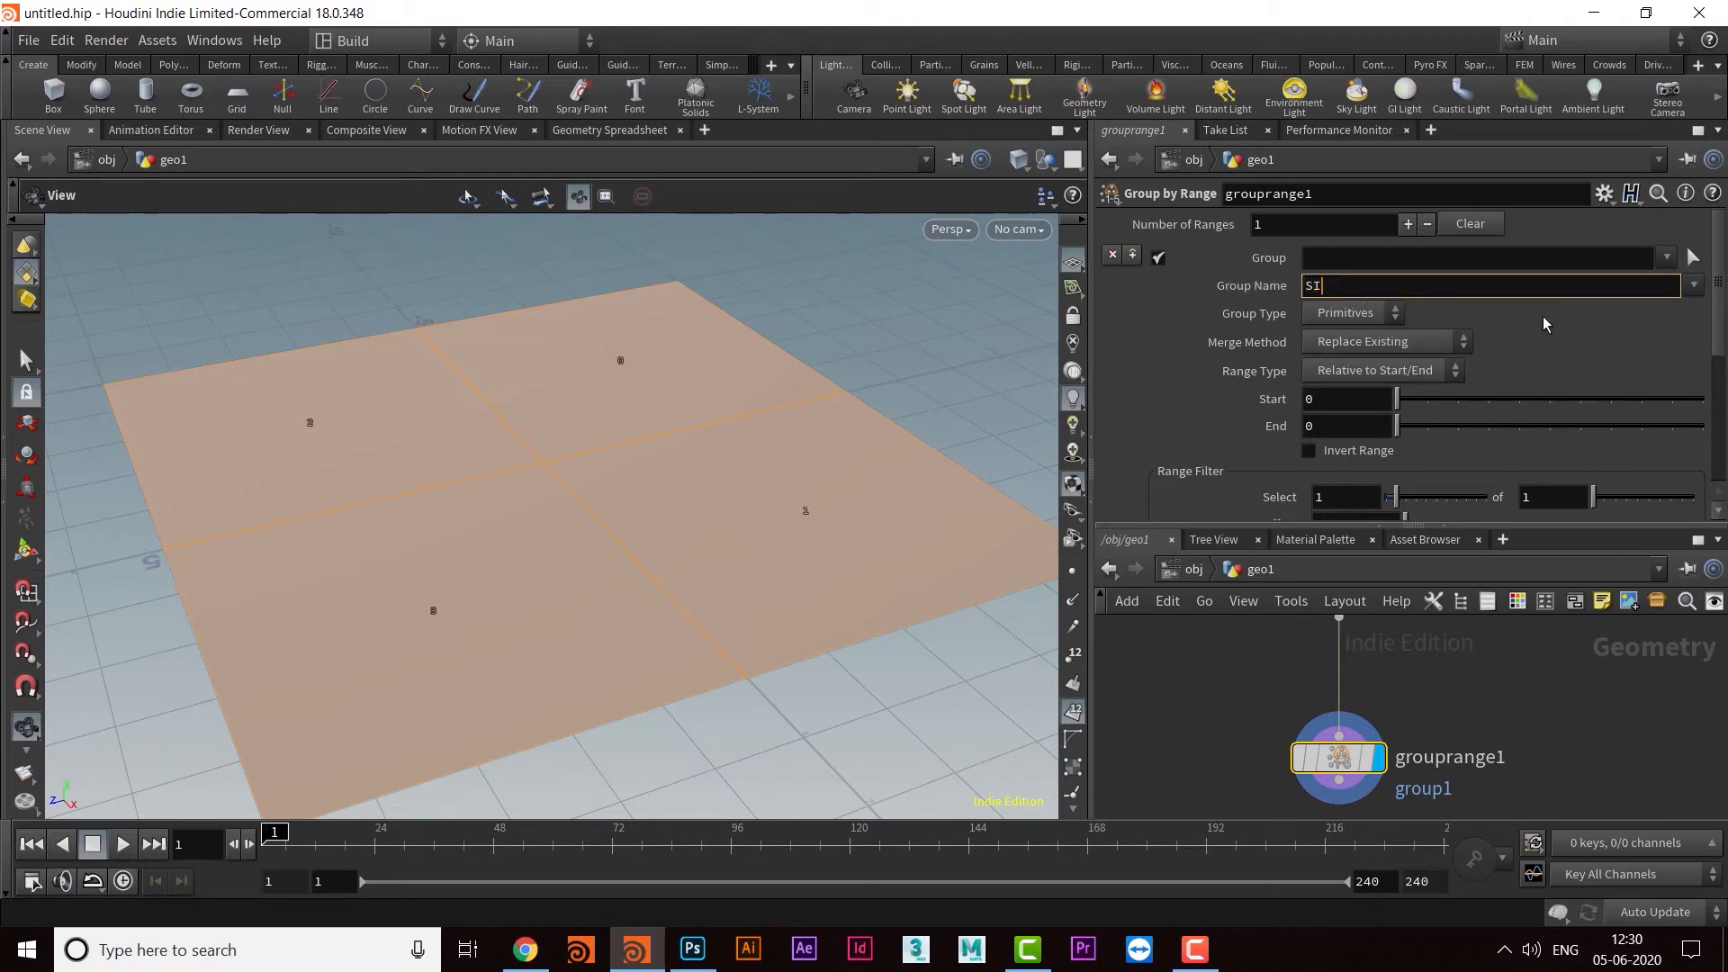
pyautogui.write('MPL')
pyautogui.press('BackSpace')
pyautogui.press('BackSpace')
pyautogui.press('BackSpace')
pyautogui.press('BackSpace')
pyautogui.press('BackSpace')
pyautogui.write('simpleGrp')
pyautogui.press('Return')
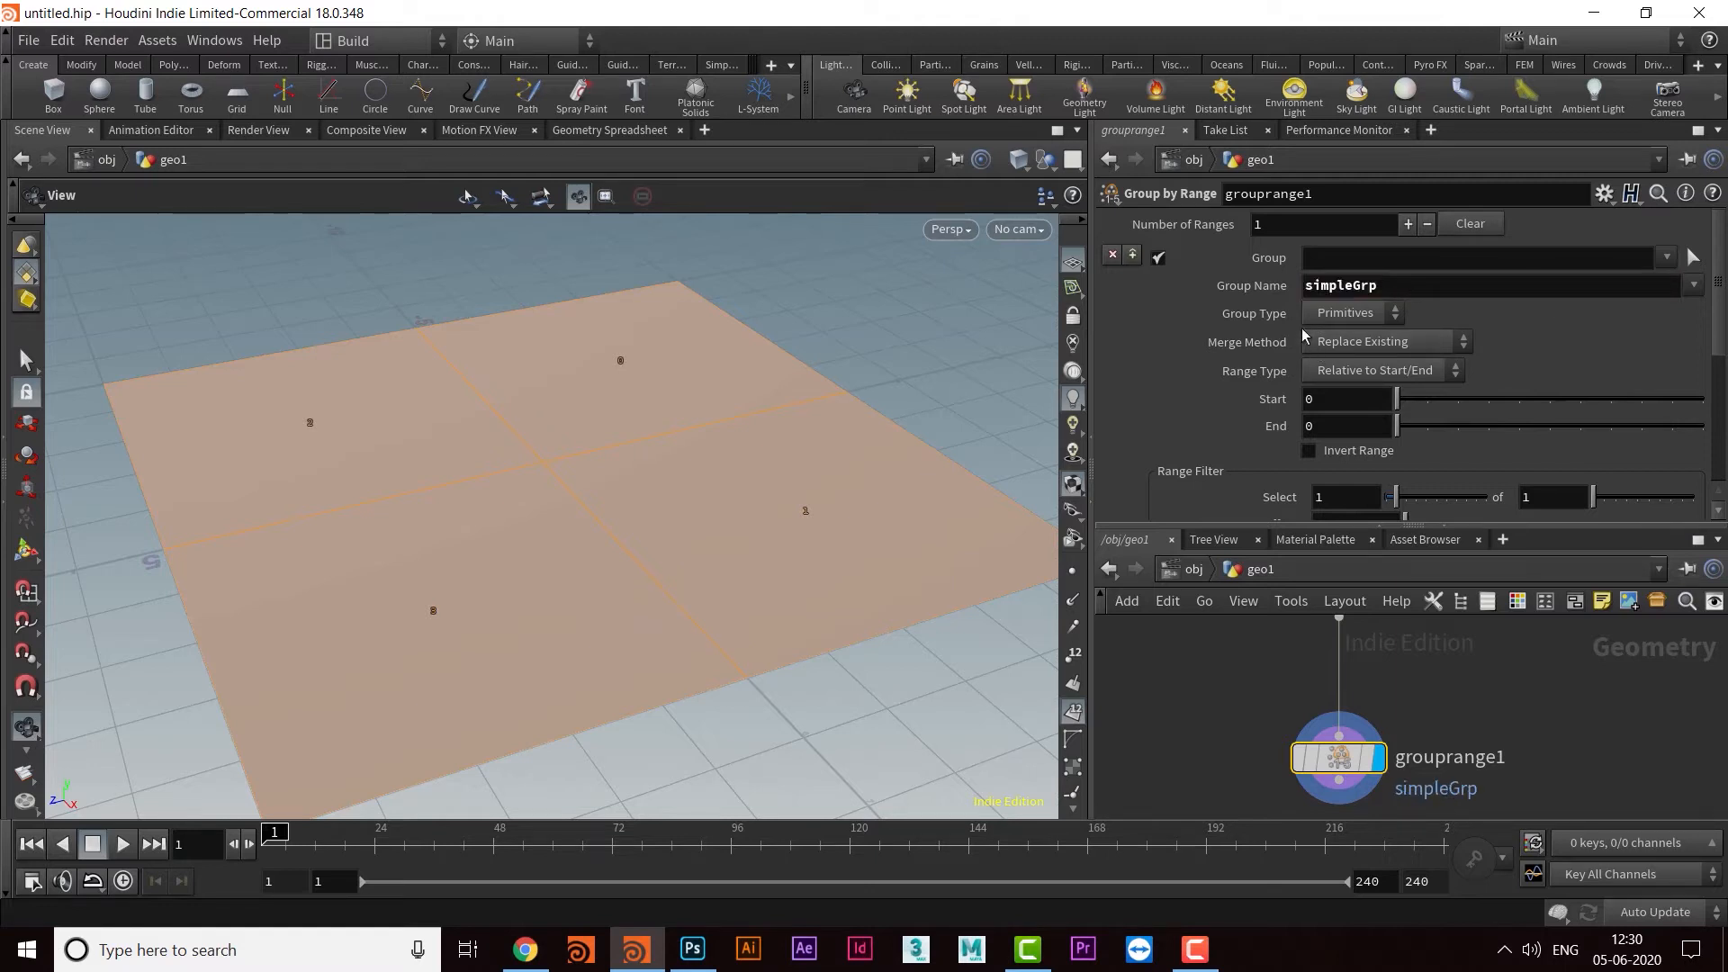
# Step: Try Points as the group type of simpleGrp and return it to Primitives
pyautogui.click(1363, 316)
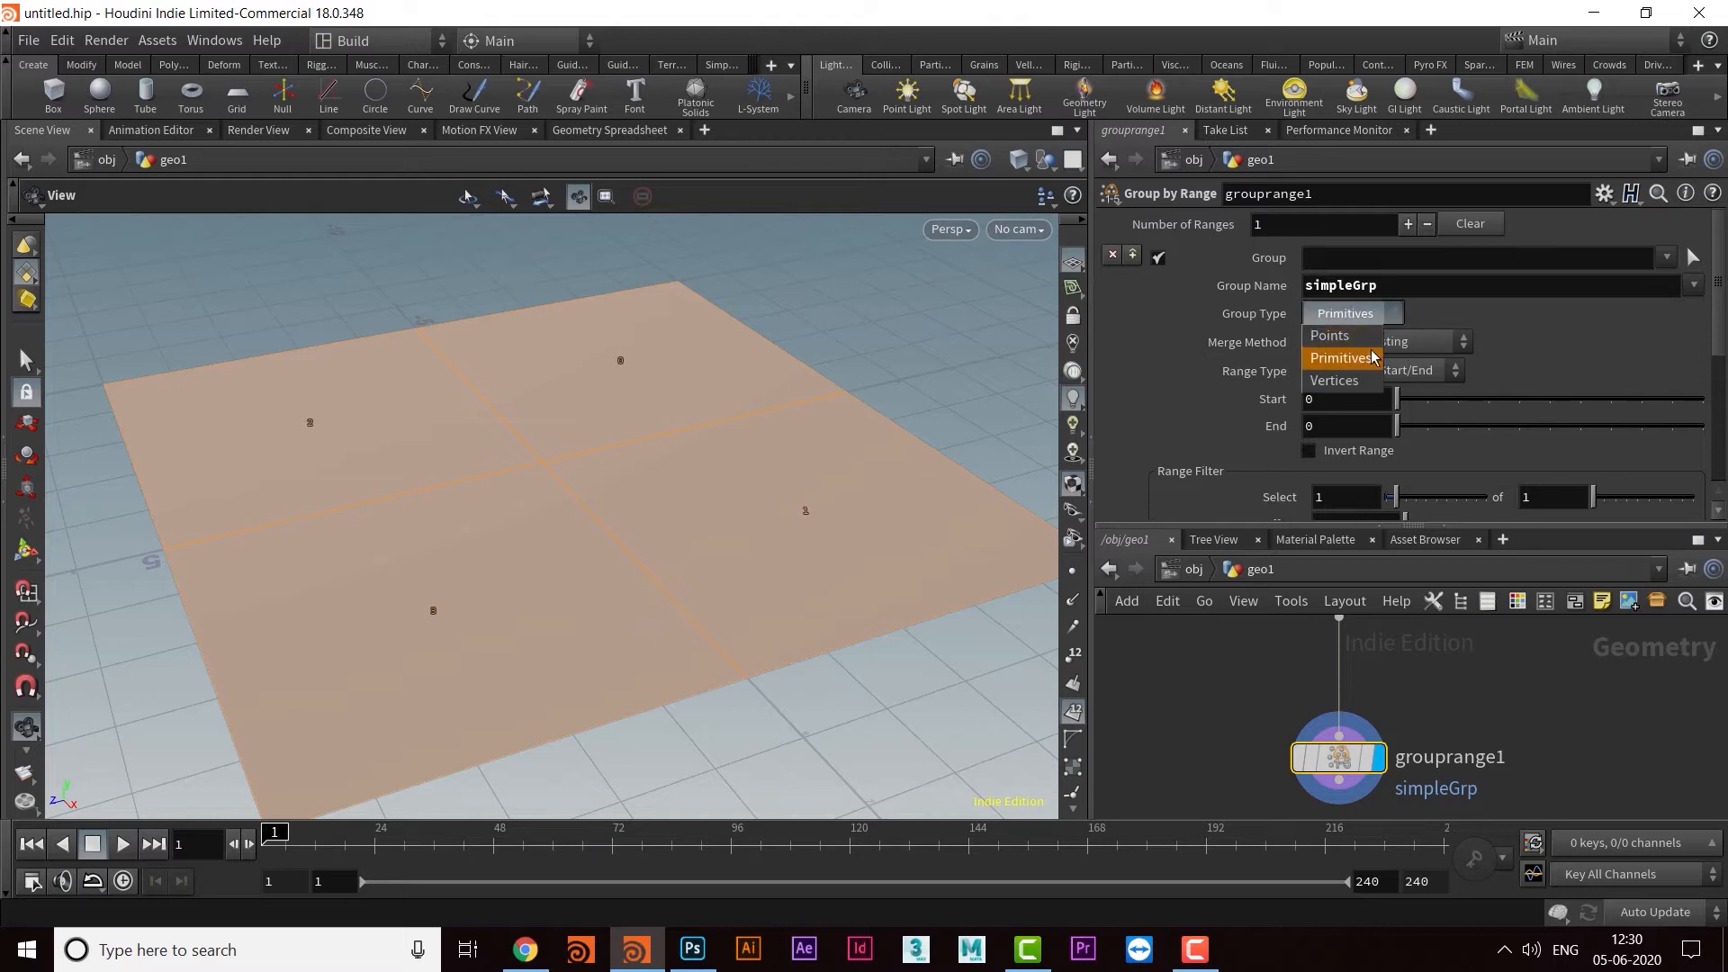
pyautogui.click(1363, 340)
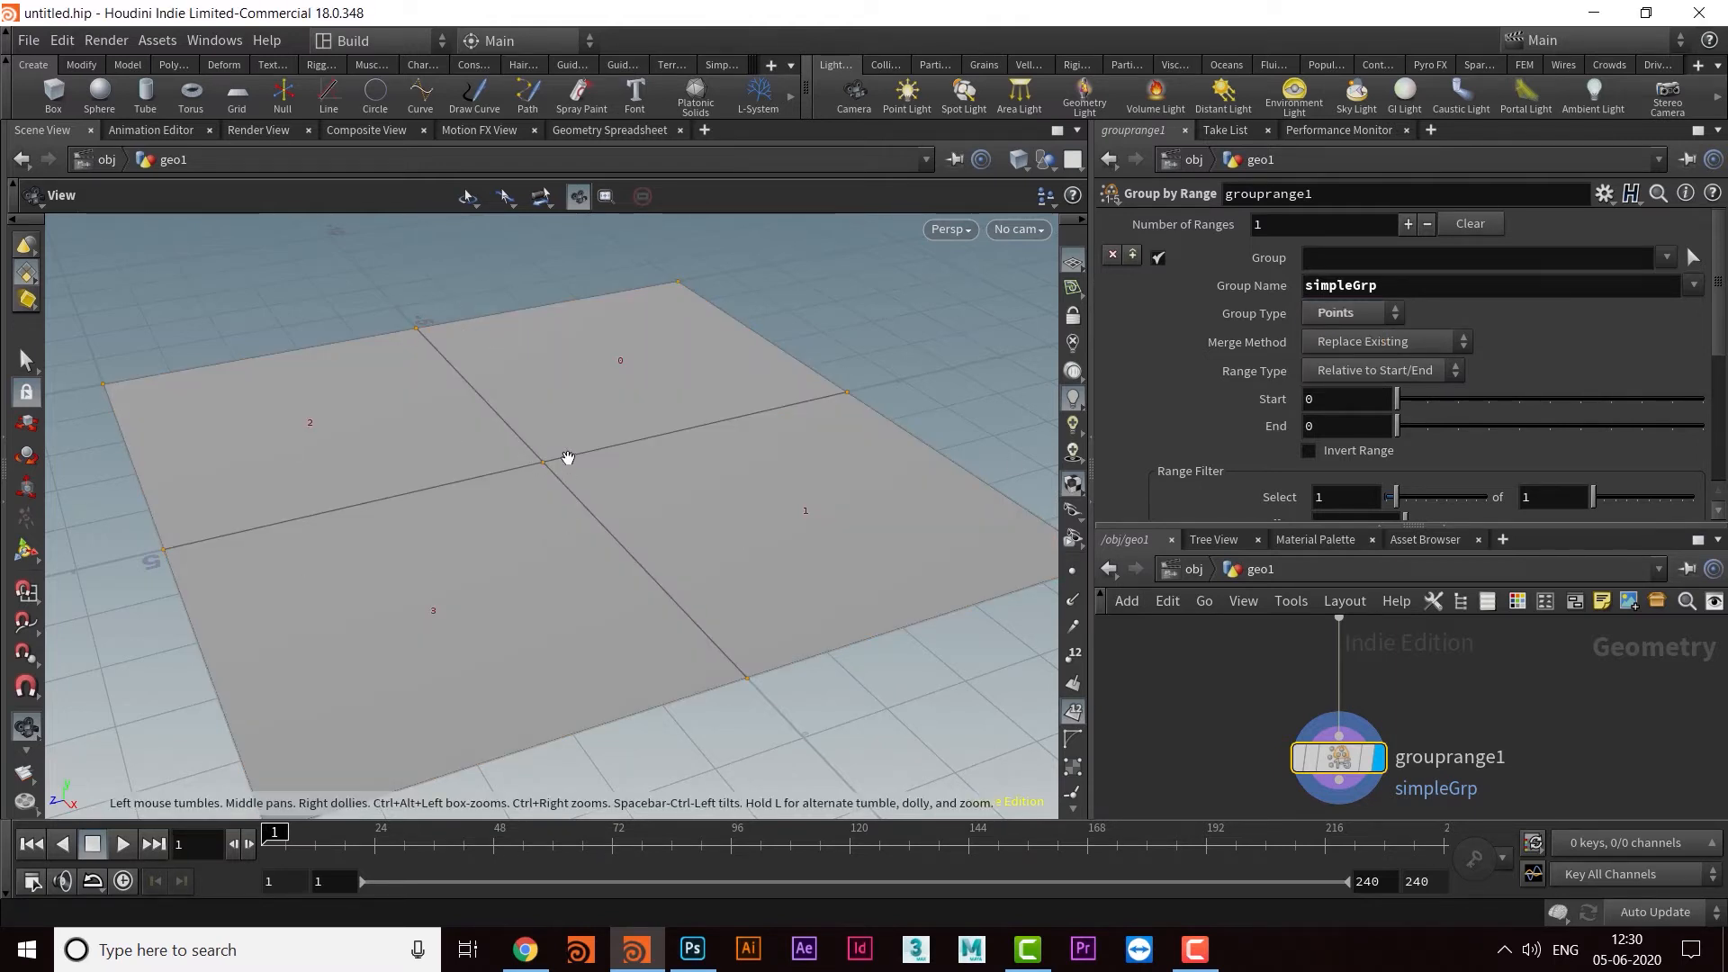
pyautogui.click(1348, 324)
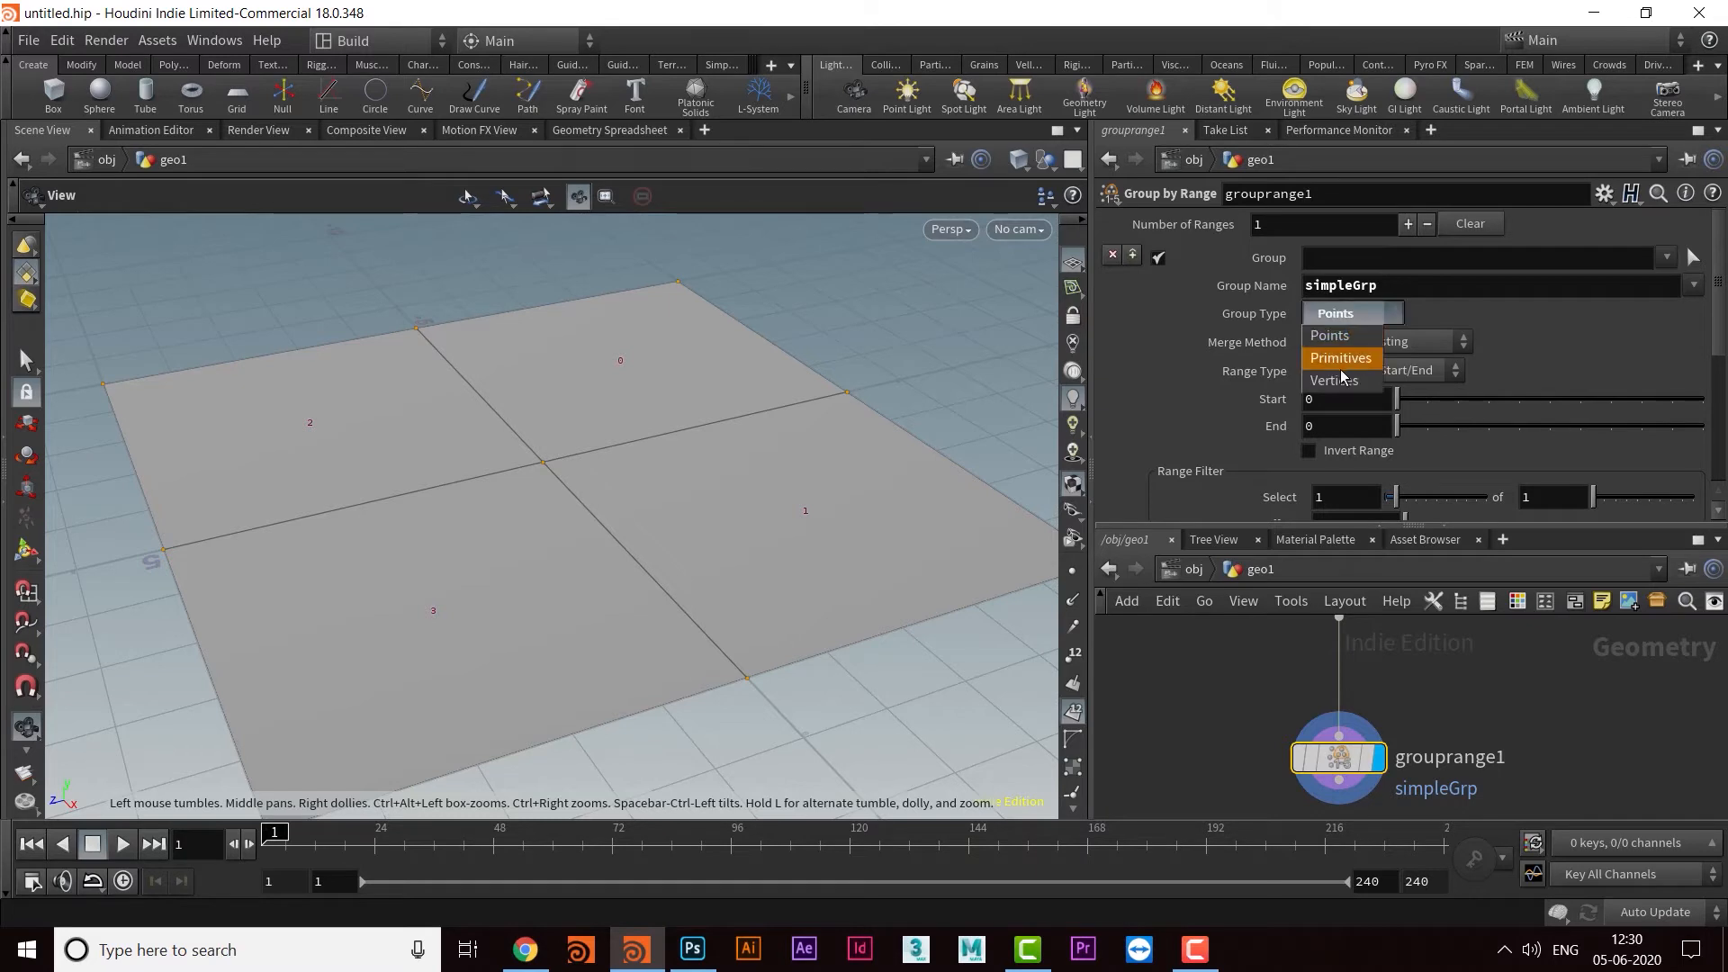
pyautogui.click(1337, 359)
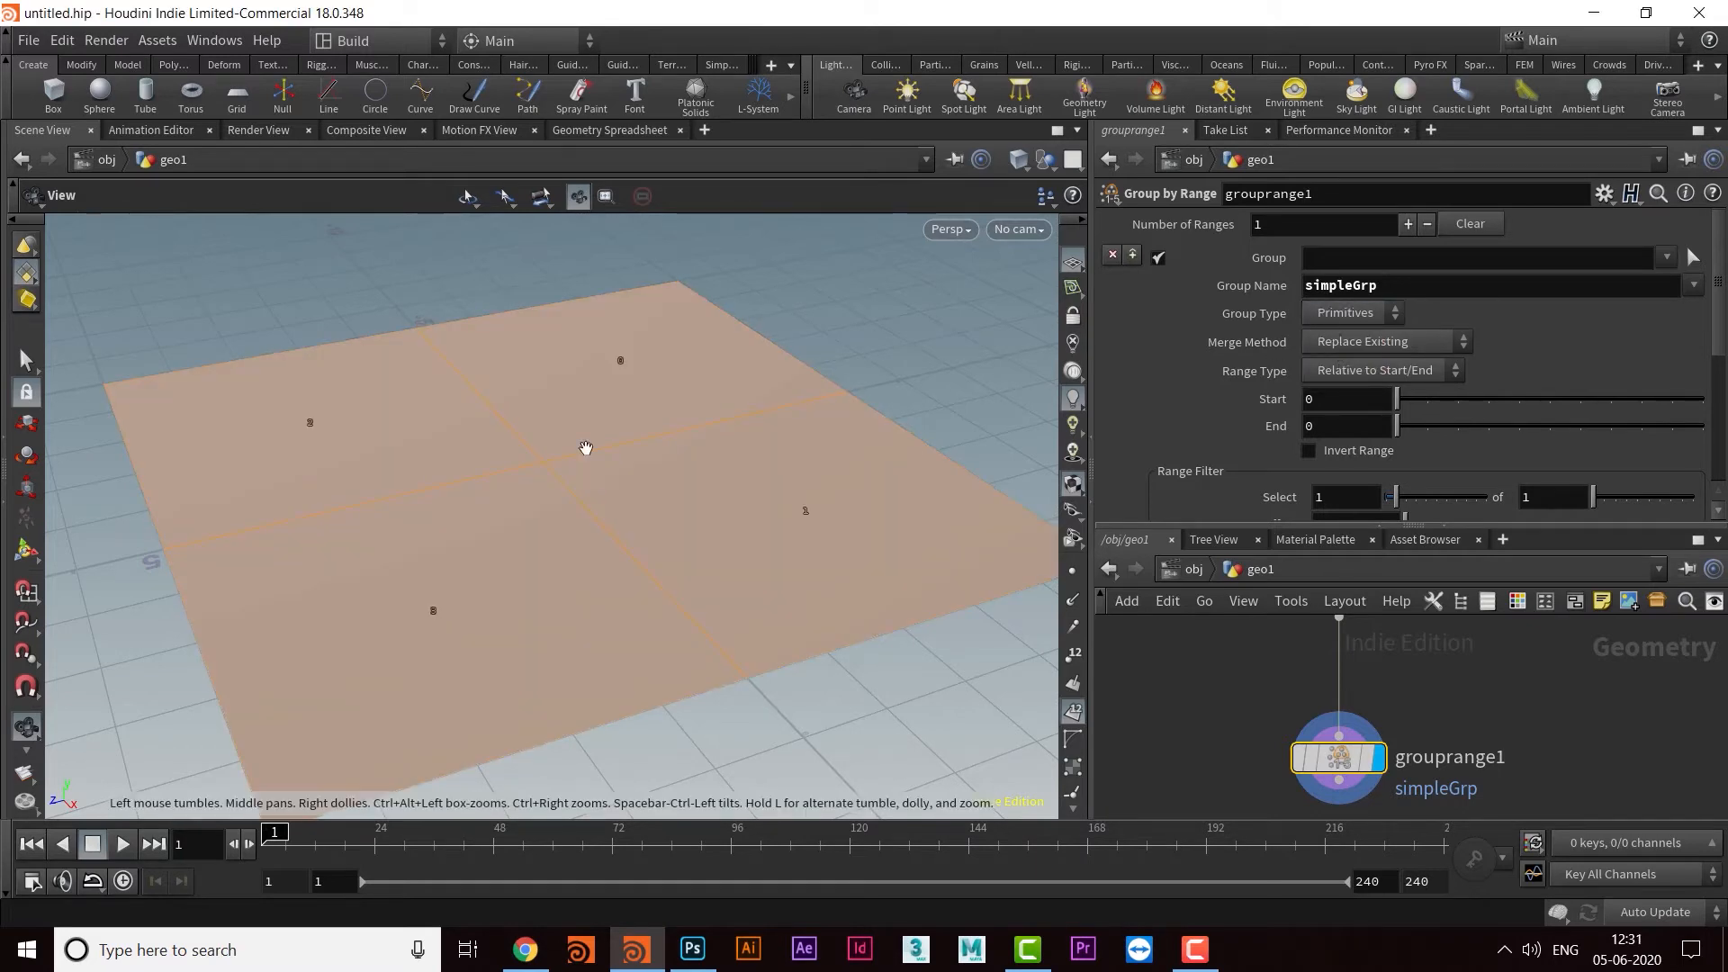
pyautogui.moveTo(733, 409); pyautogui.dragTo(684, 517)
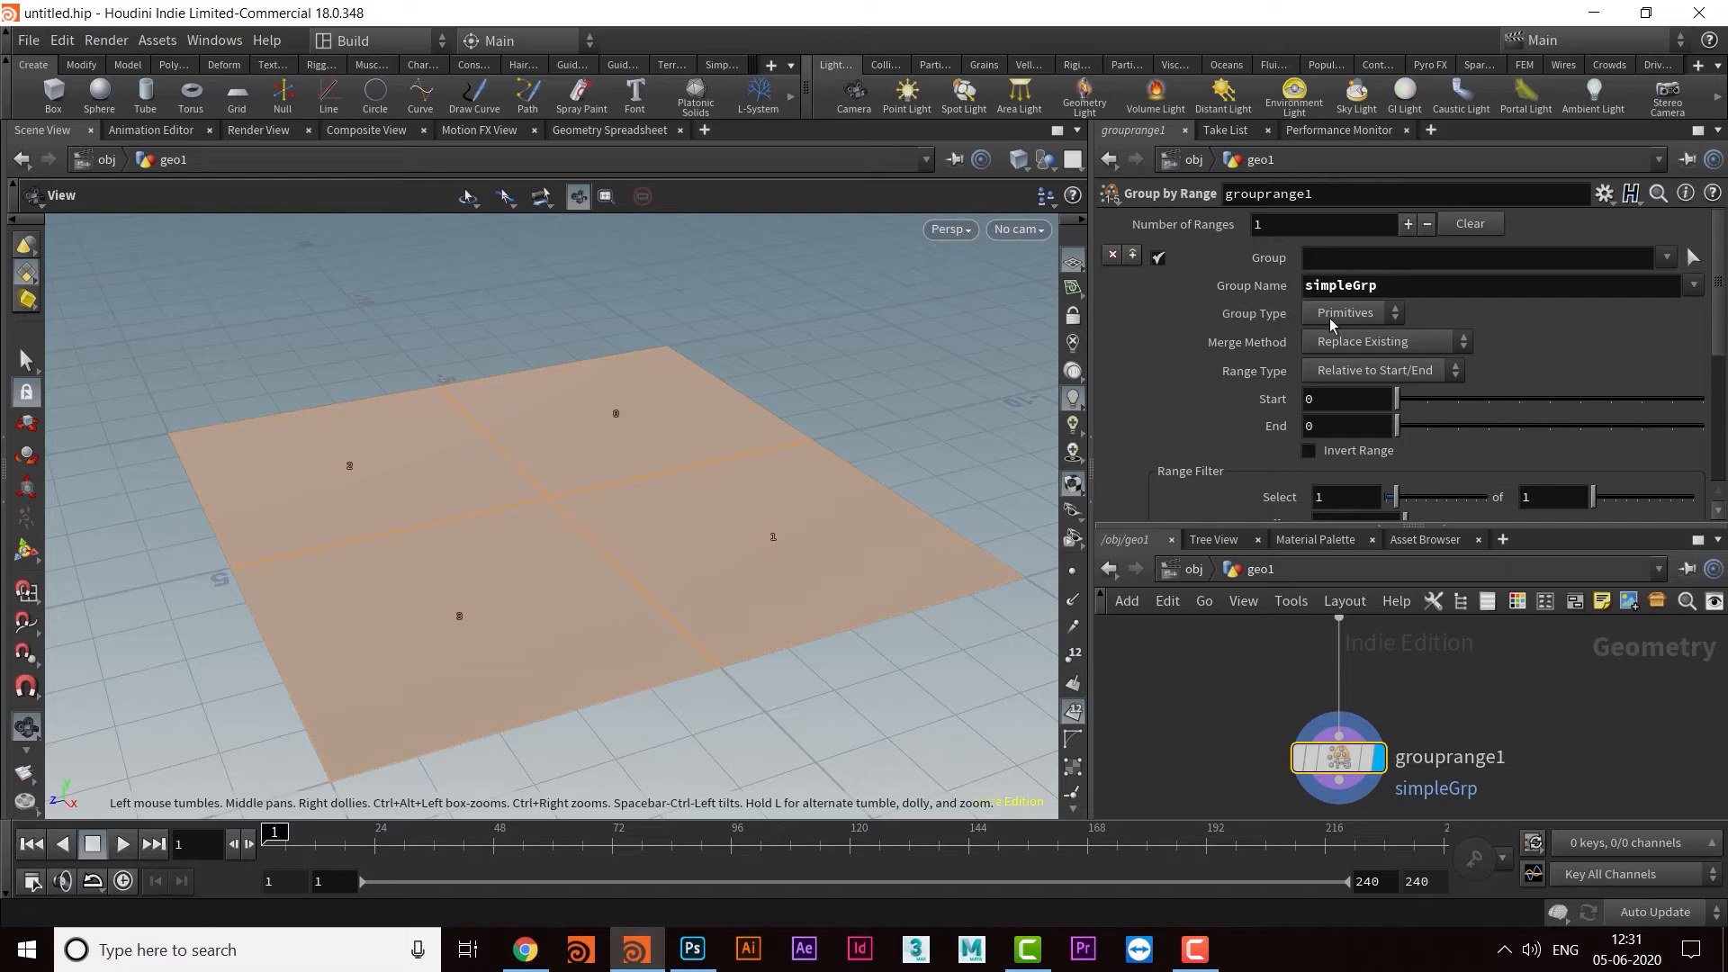
pyautogui.click(1395, 347)
pyautogui.click(1395, 348)
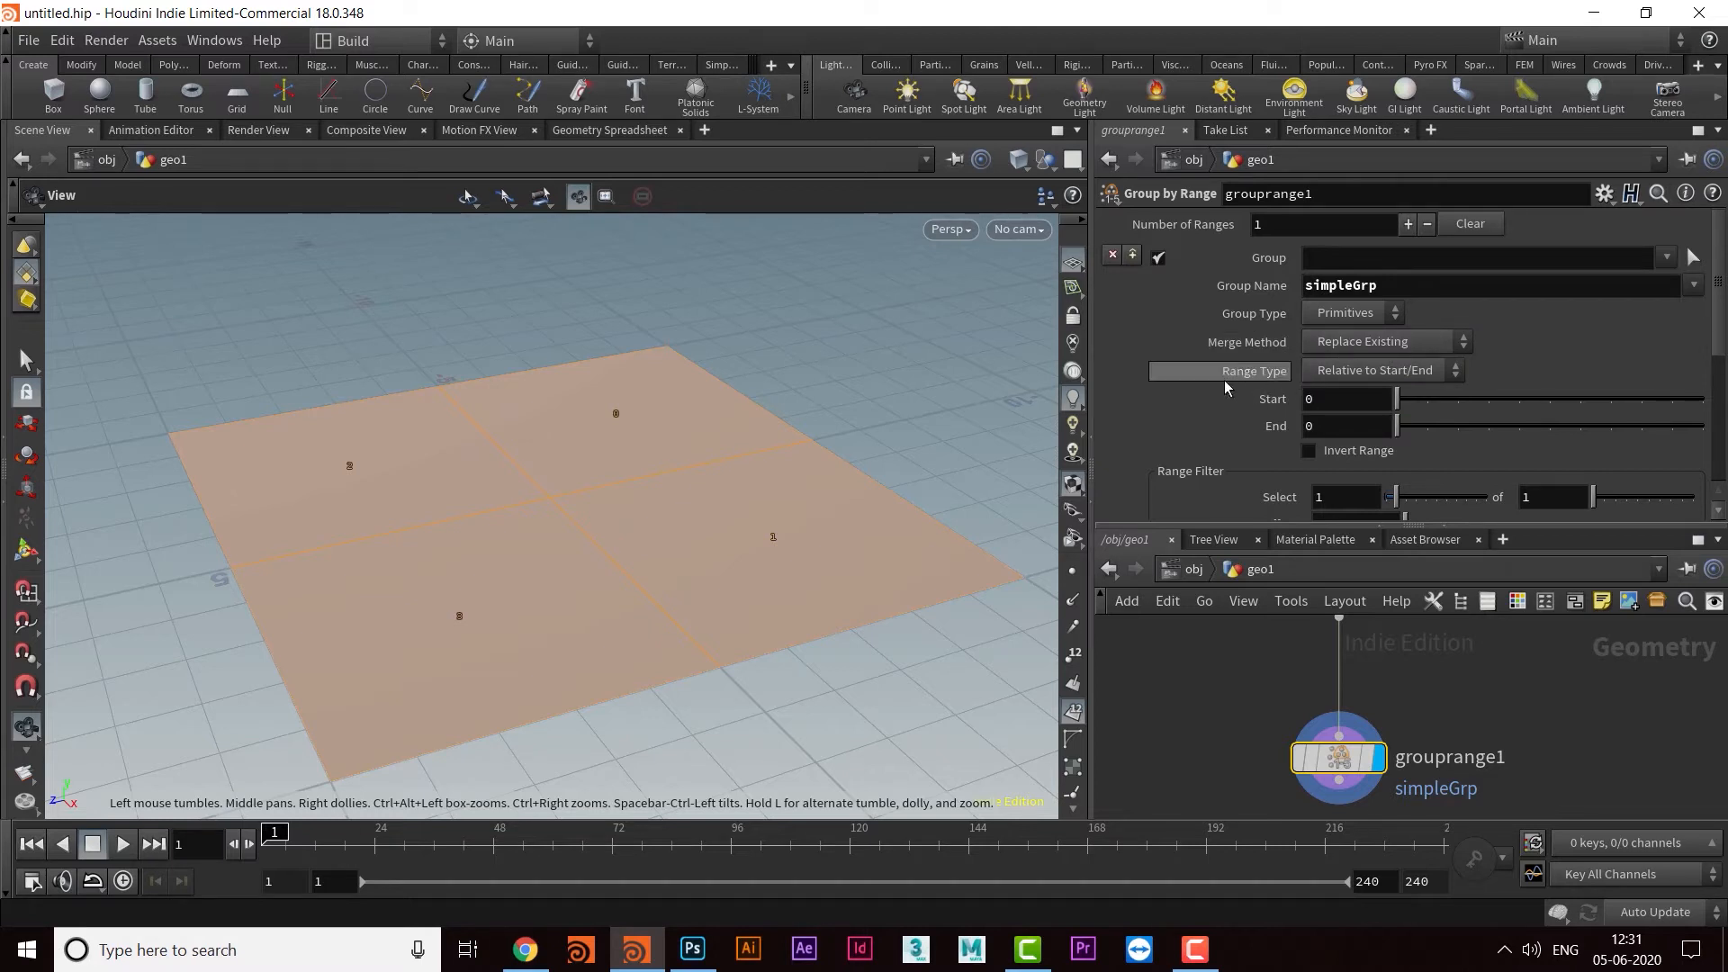
# Step: Set the Group by Range node's range type to Start/End
pyautogui.click(1355, 372)
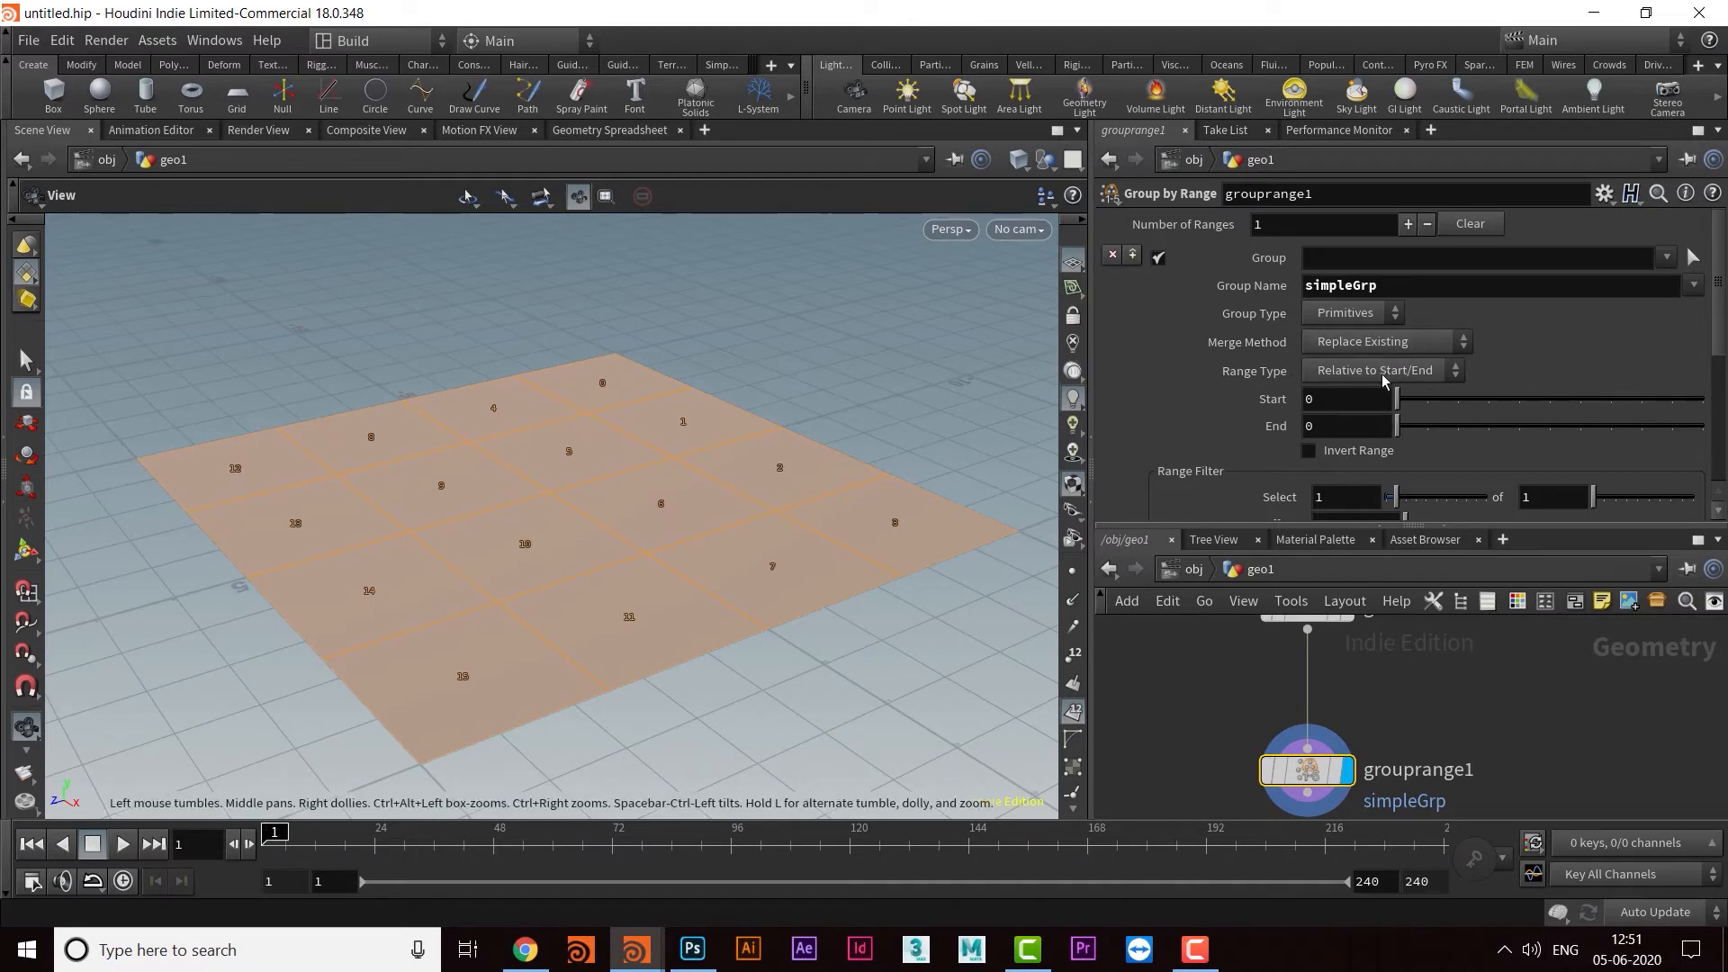
pyautogui.click(1388, 376)
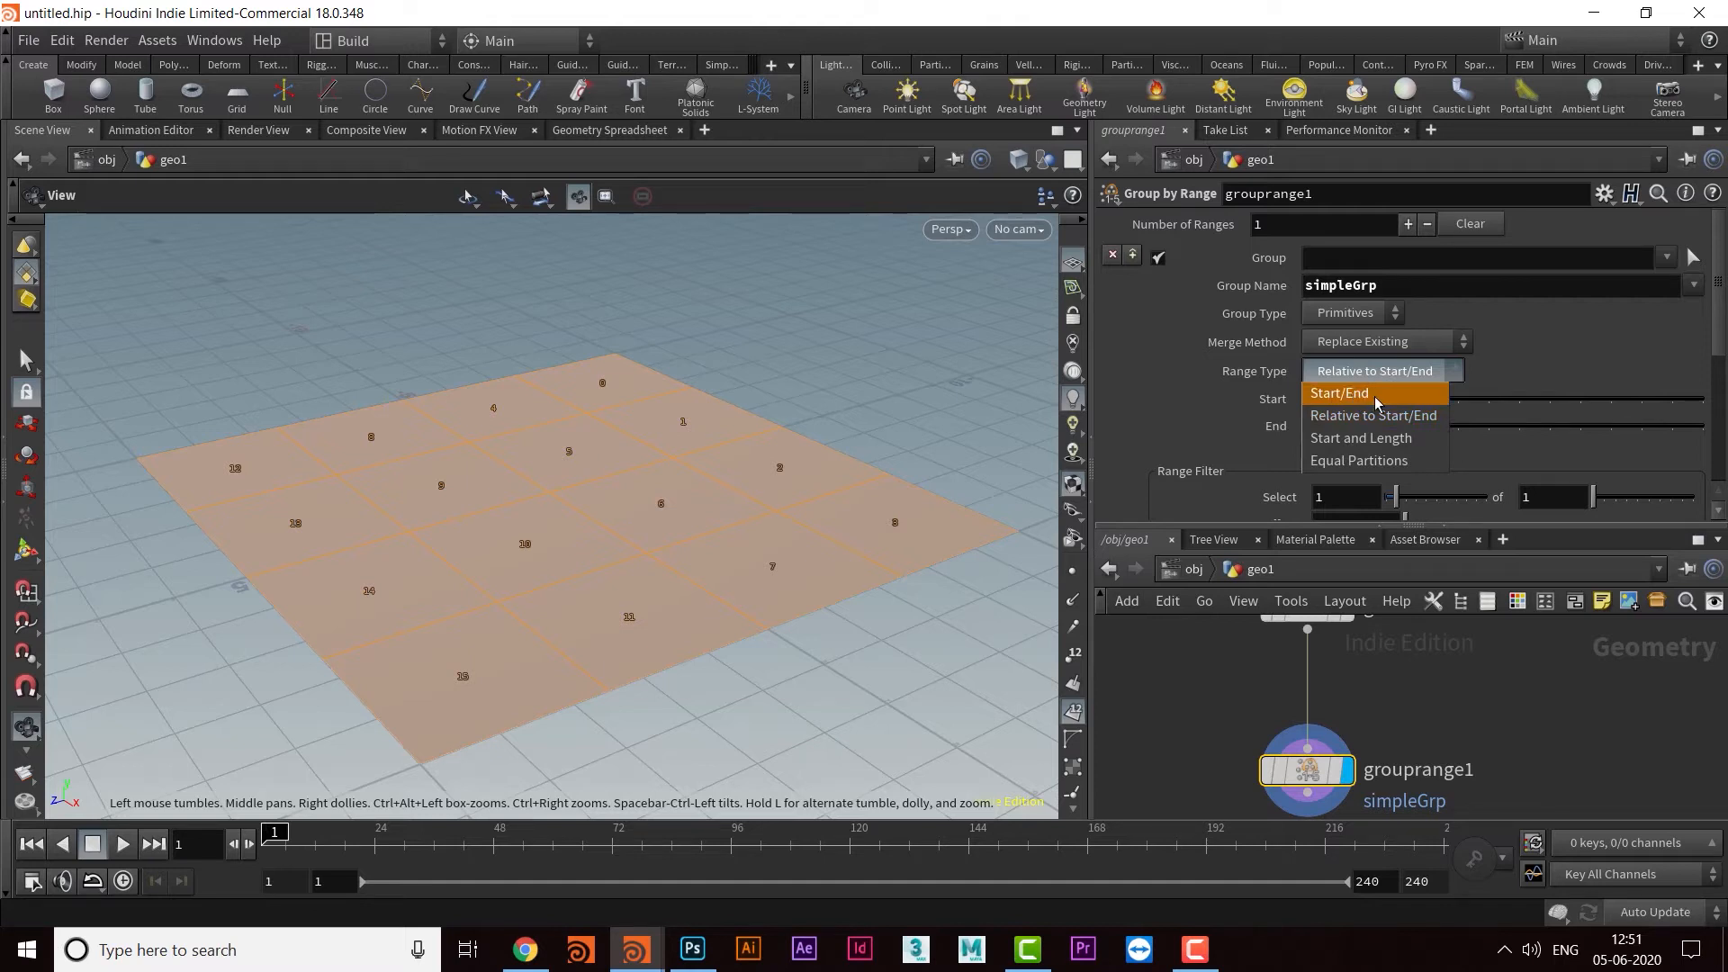
pyautogui.click(1377, 397)
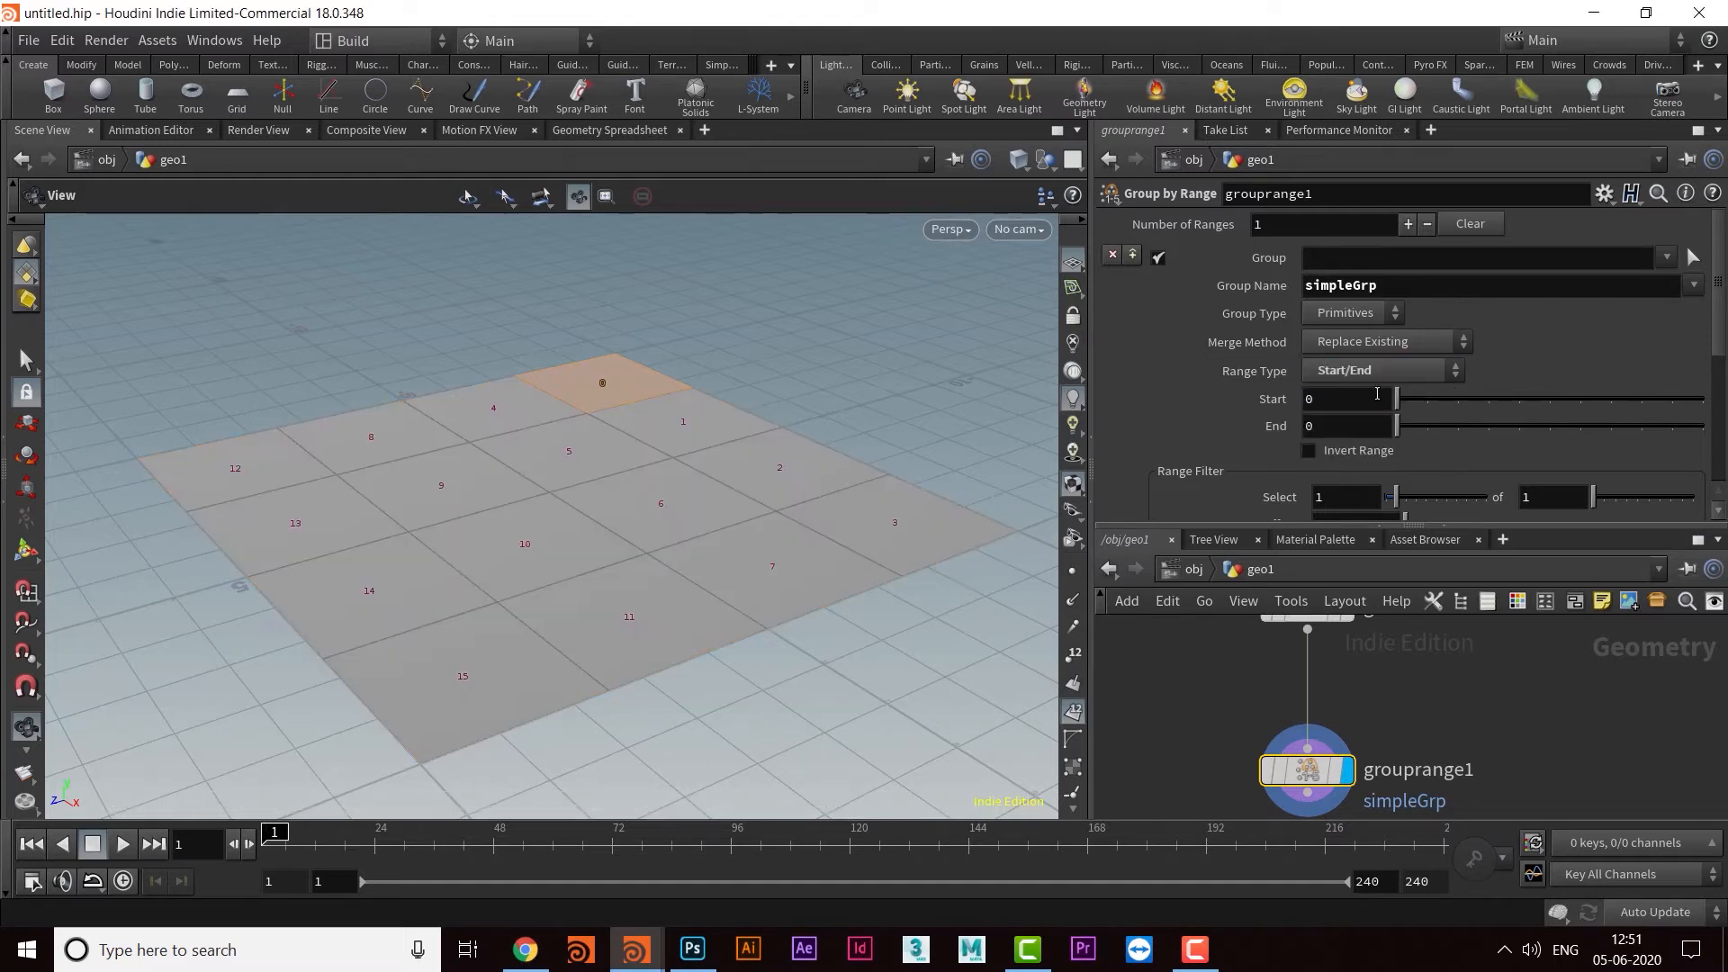
# Step: Set the range's End value to 3 so the group runs from primitive 0 to primitive 3
pyautogui.click(1331, 402)
pyautogui.click(1319, 428)
pyautogui.click(1339, 405)
pyautogui.moveTo(821, 397); pyautogui.dragTo(713, 473)
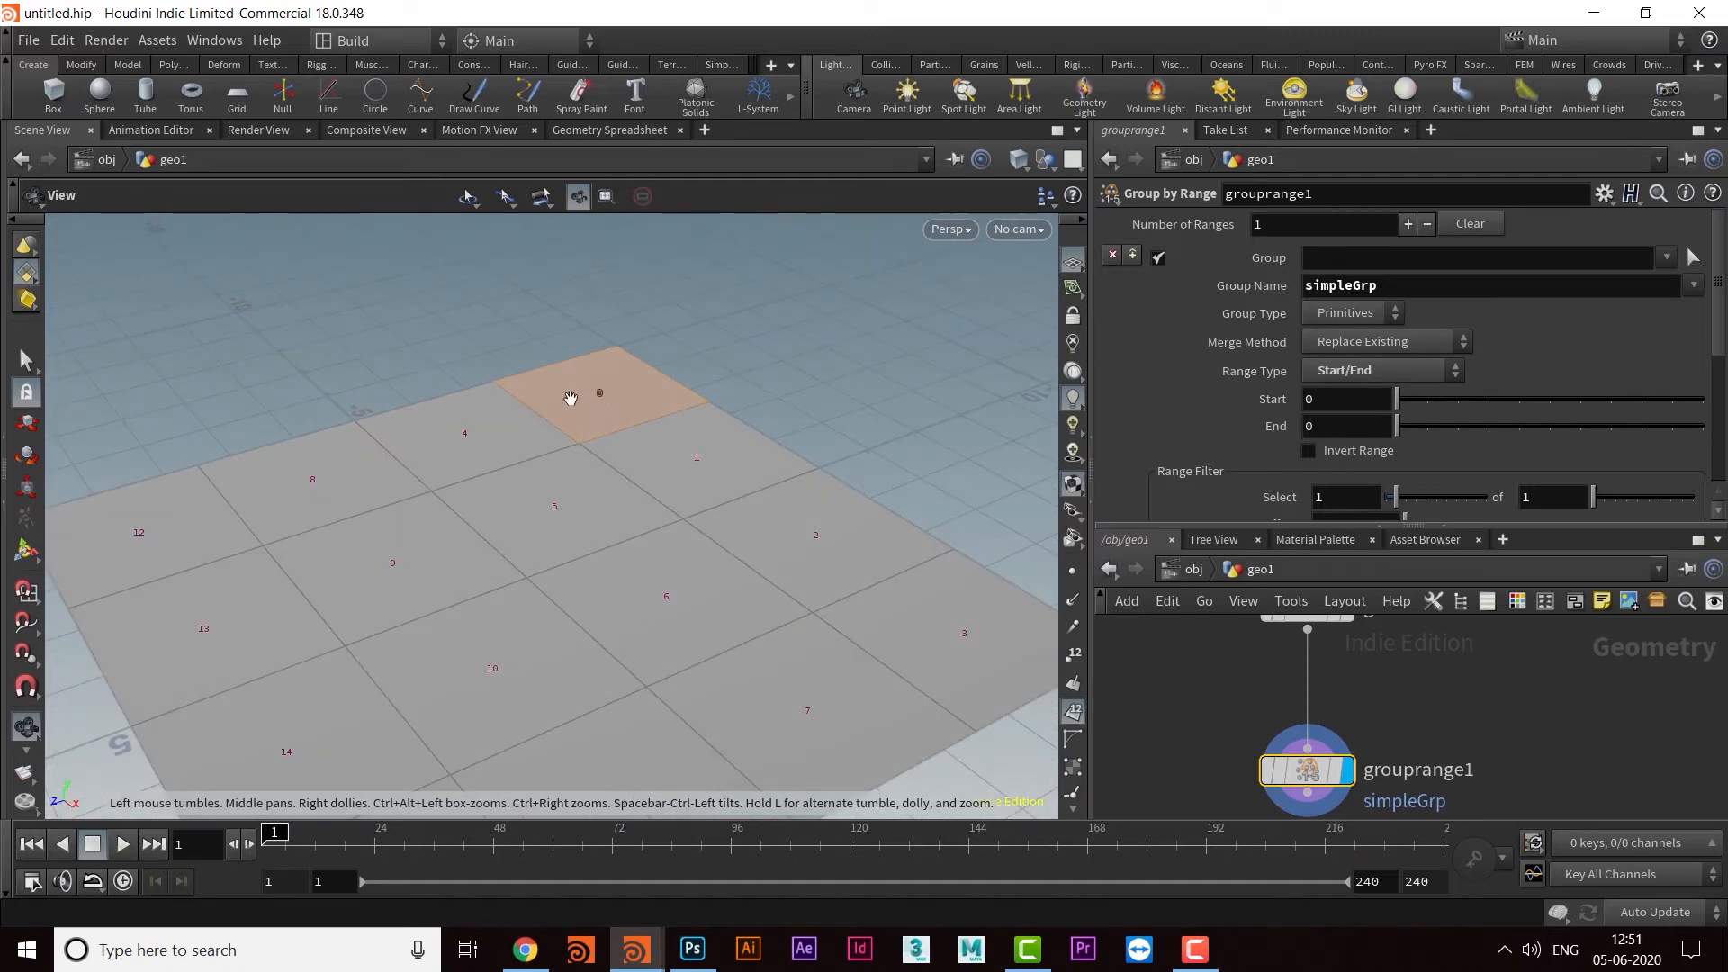
pyautogui.moveTo(704, 499); pyautogui.dragTo(722, 458, button='middle')
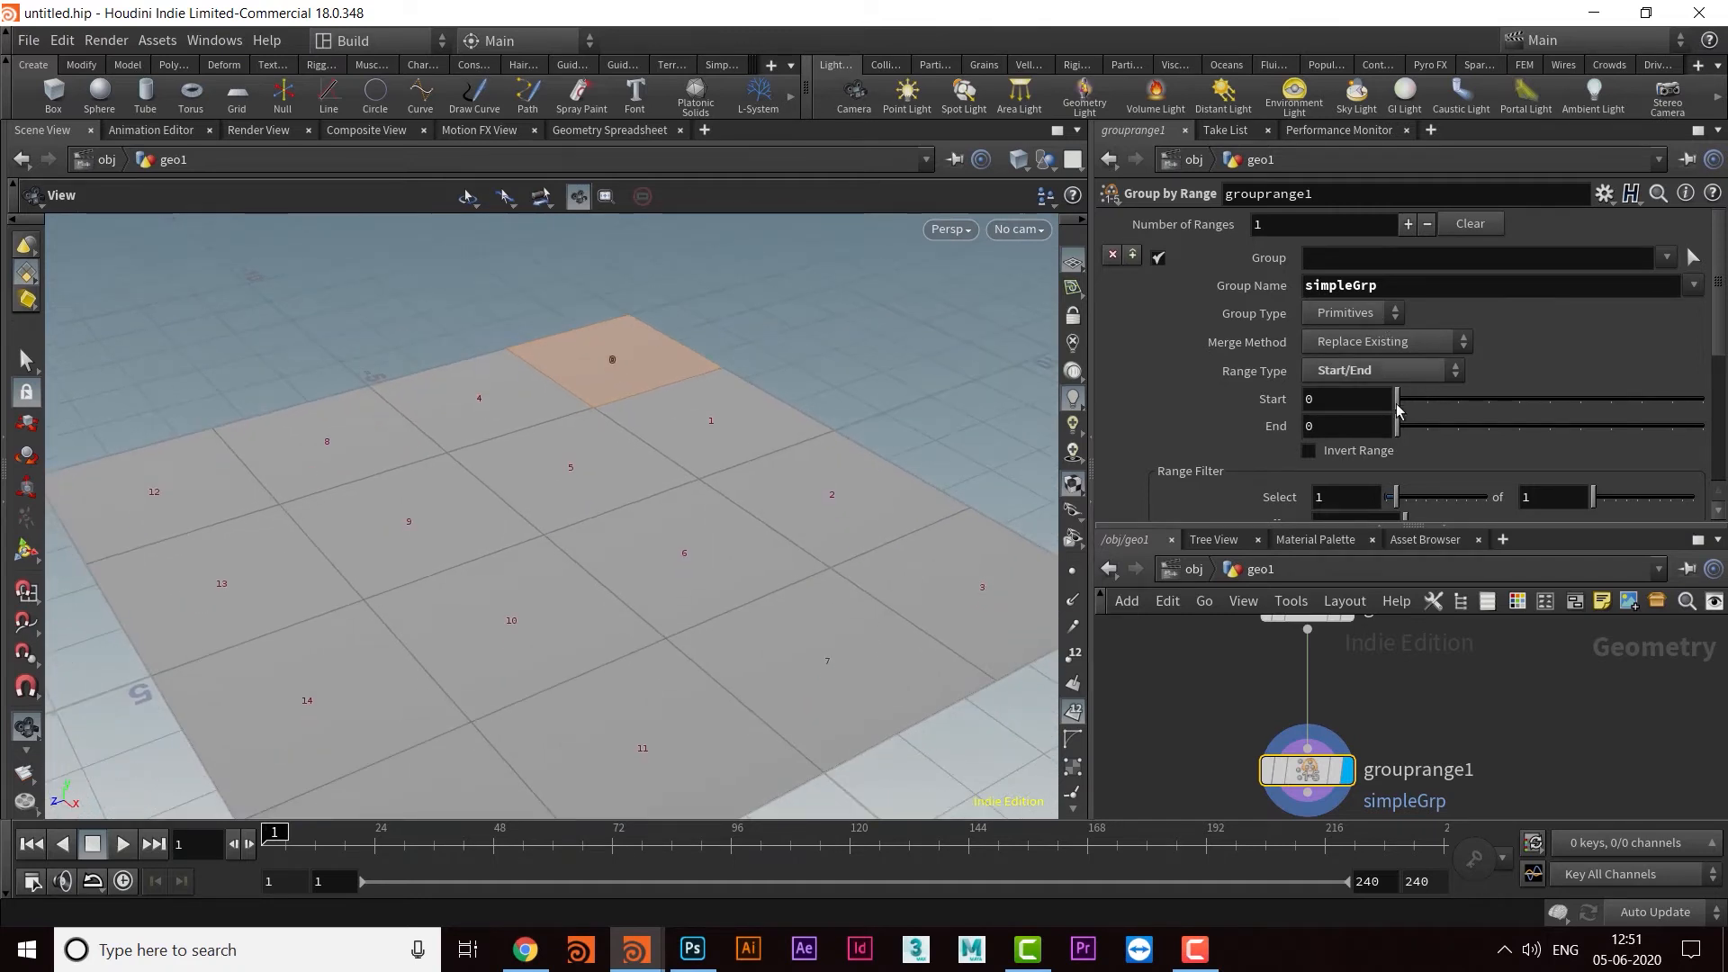
pyautogui.click(1335, 431)
pyautogui.moveTo(1398, 433); pyautogui.dragTo(1493, 435)
pyautogui.click(1326, 402)
pyautogui.press('Tab')
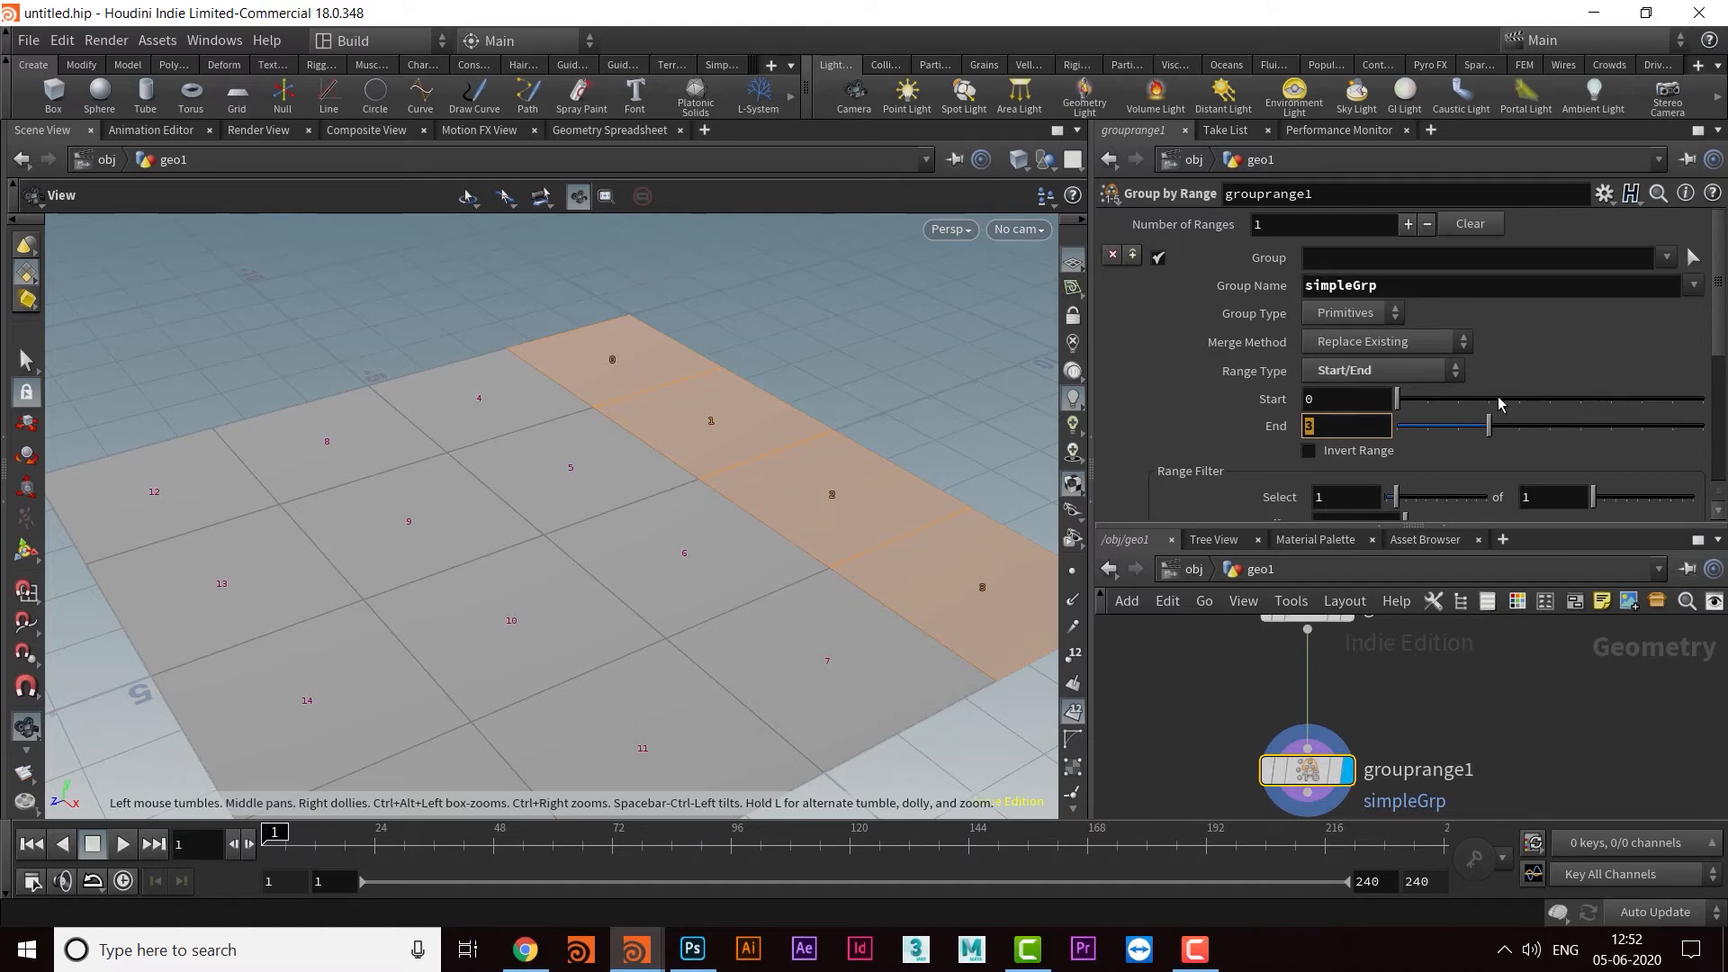
# Step: Set the range's Start value to 2 and raise it to 3 to group only primitive 3
pyautogui.click(1367, 406)
pyautogui.write('2')
pyautogui.press('Return')
pyautogui.moveTo(1459, 399); pyautogui.dragTo(1489, 399)
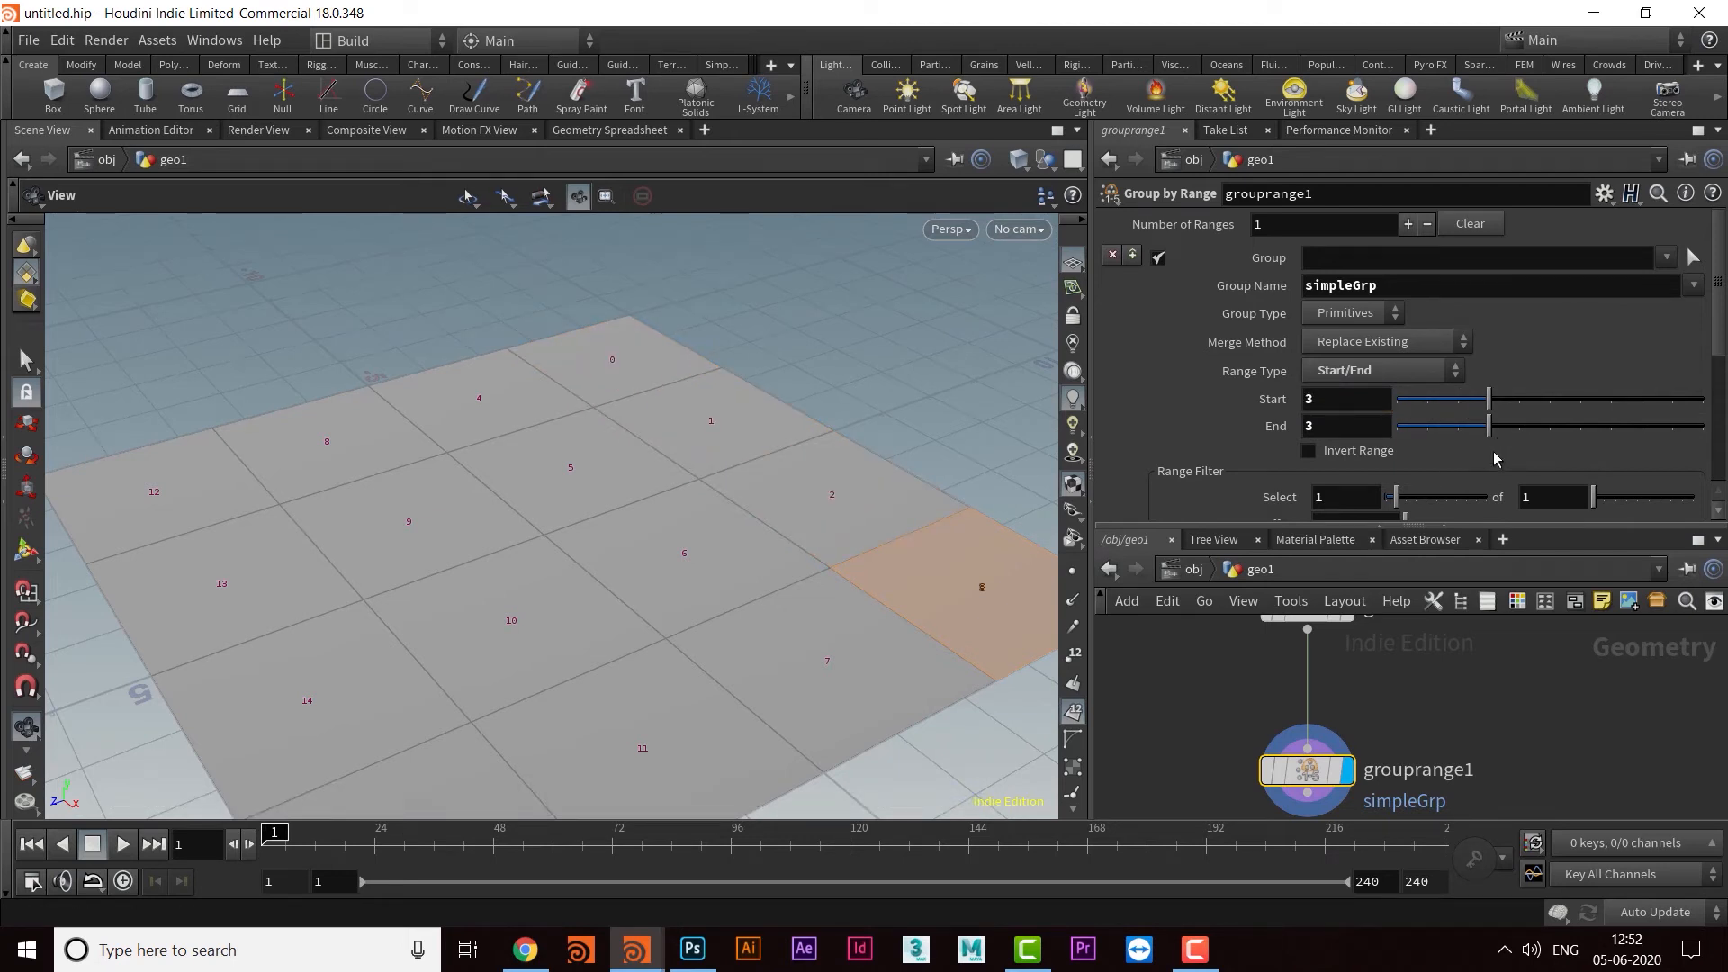
# Step: Set the range's Start value to 4, one above its End value
pyautogui.moveTo(854, 425); pyautogui.dragTo(829, 540)
pyautogui.moveTo(1492, 401); pyautogui.dragTo(1520, 400)
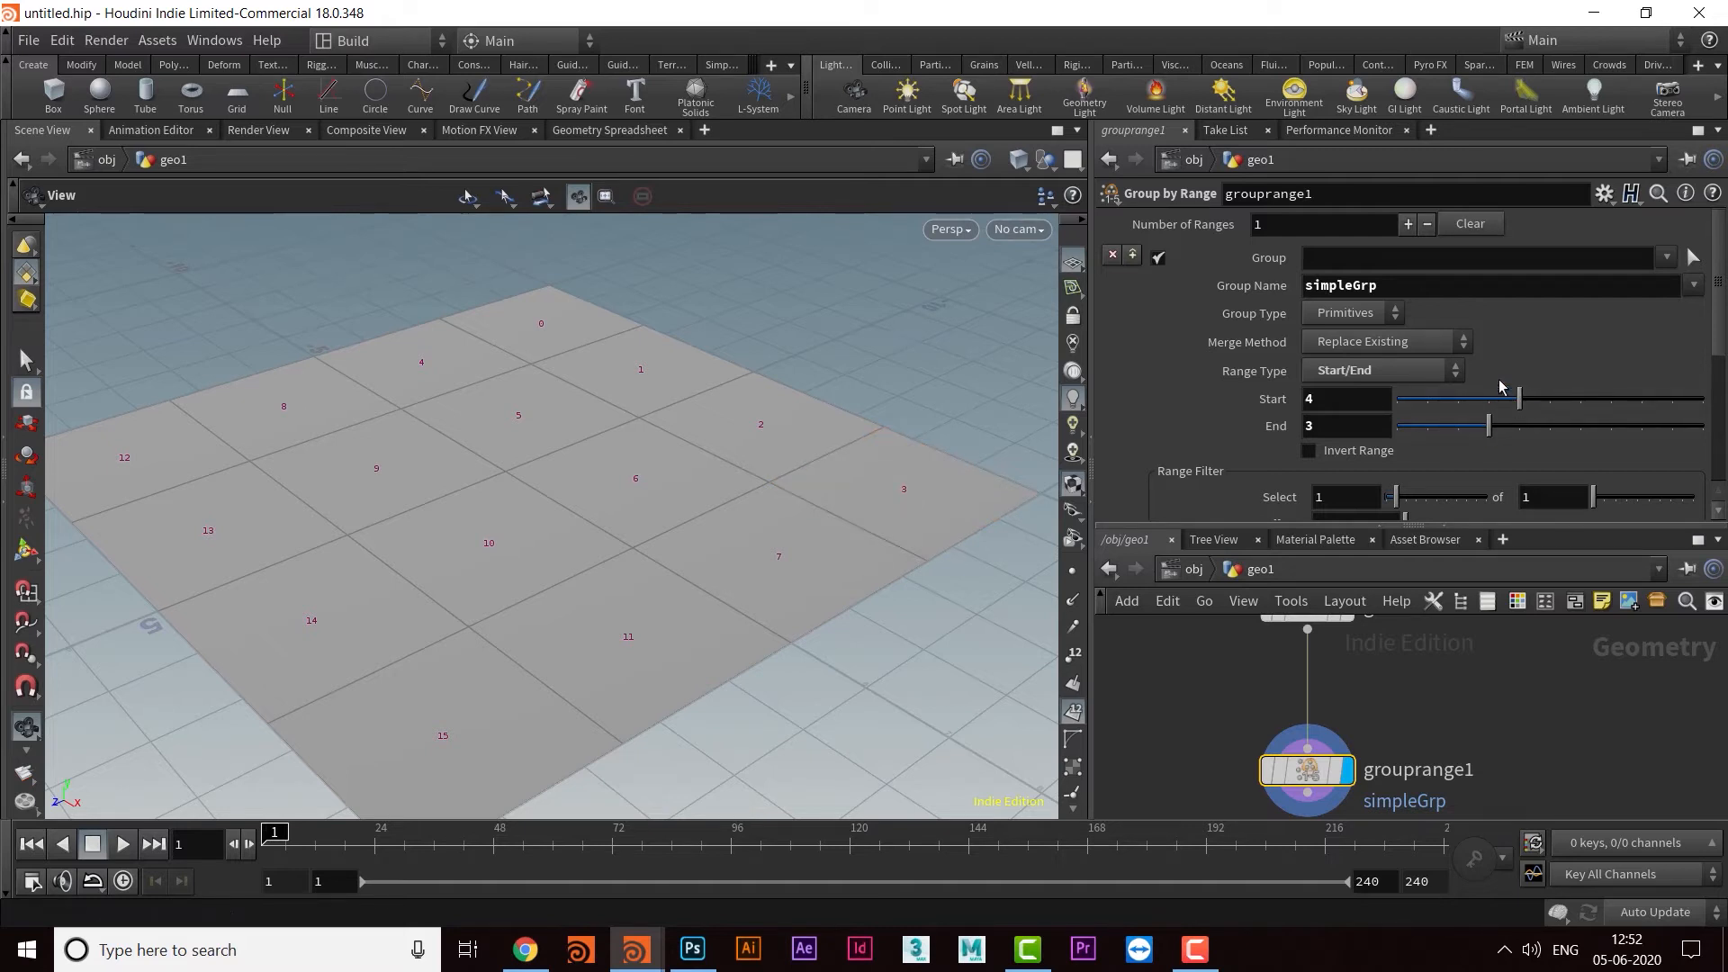
pyautogui.moveTo(1489, 427)
pyautogui.mouseDown()
pyautogui.moveTo(1449, 434)
pyautogui.moveTo(1483, 438)
pyautogui.mouseUp()
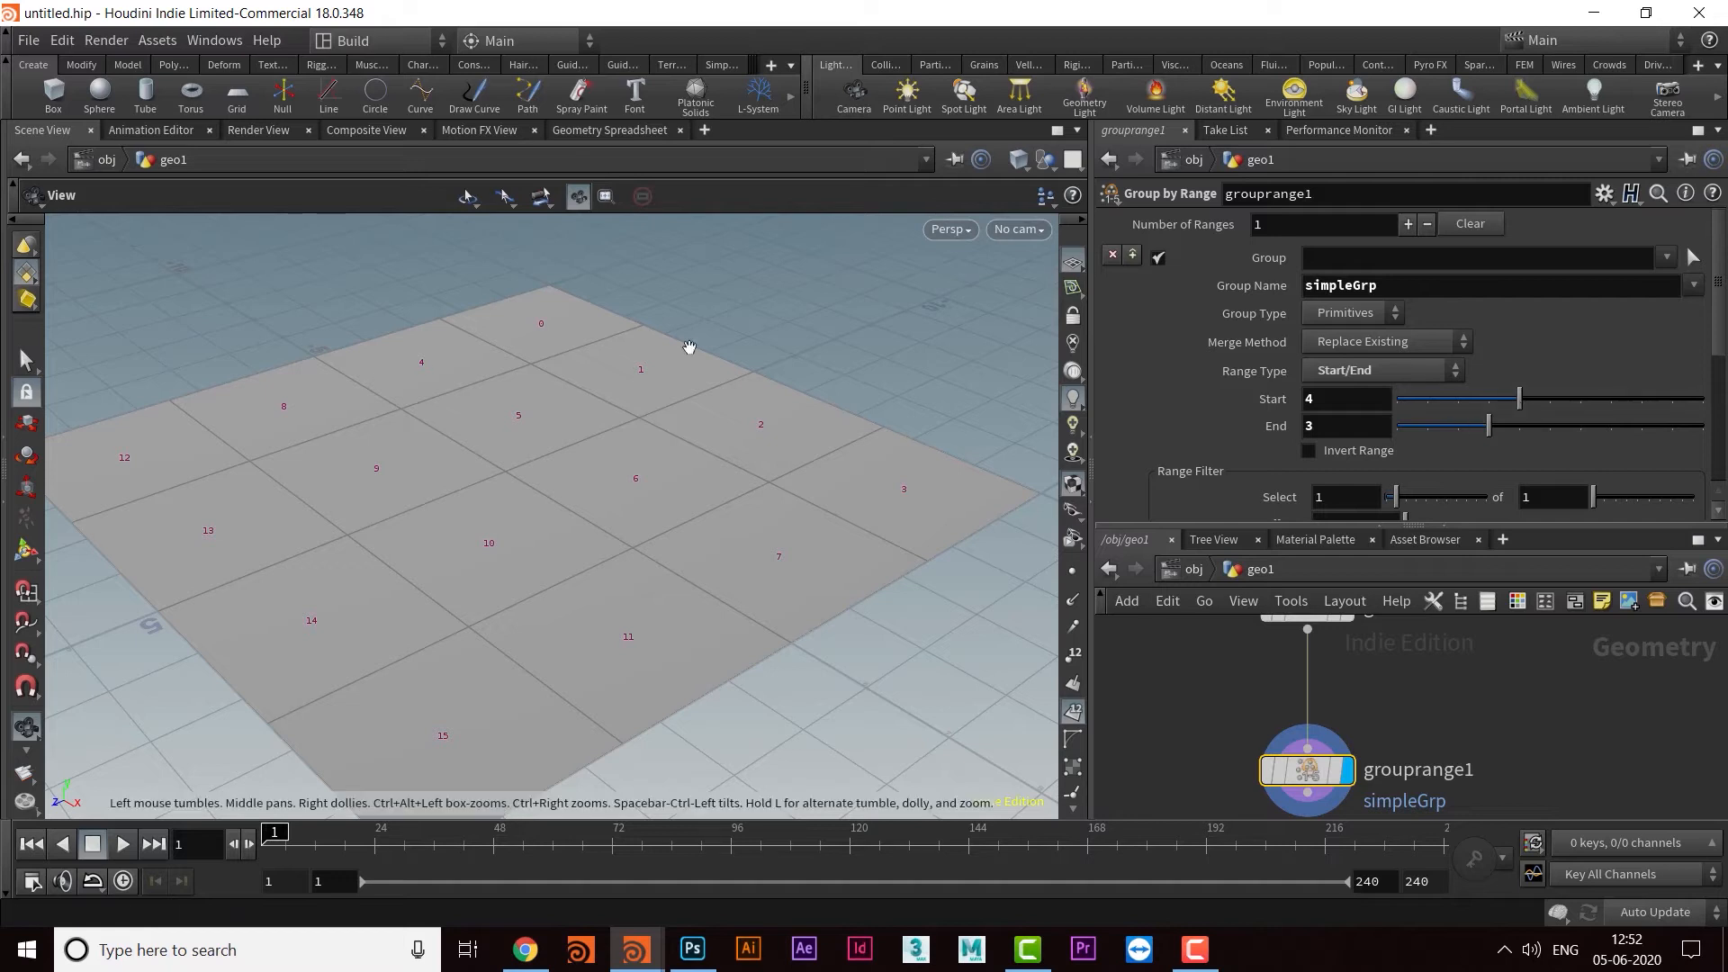
pyautogui.moveTo(1519, 404)
pyautogui.mouseDown()
pyautogui.moveTo(1404, 405)
pyautogui.moveTo(1528, 412)
pyautogui.mouseUp()
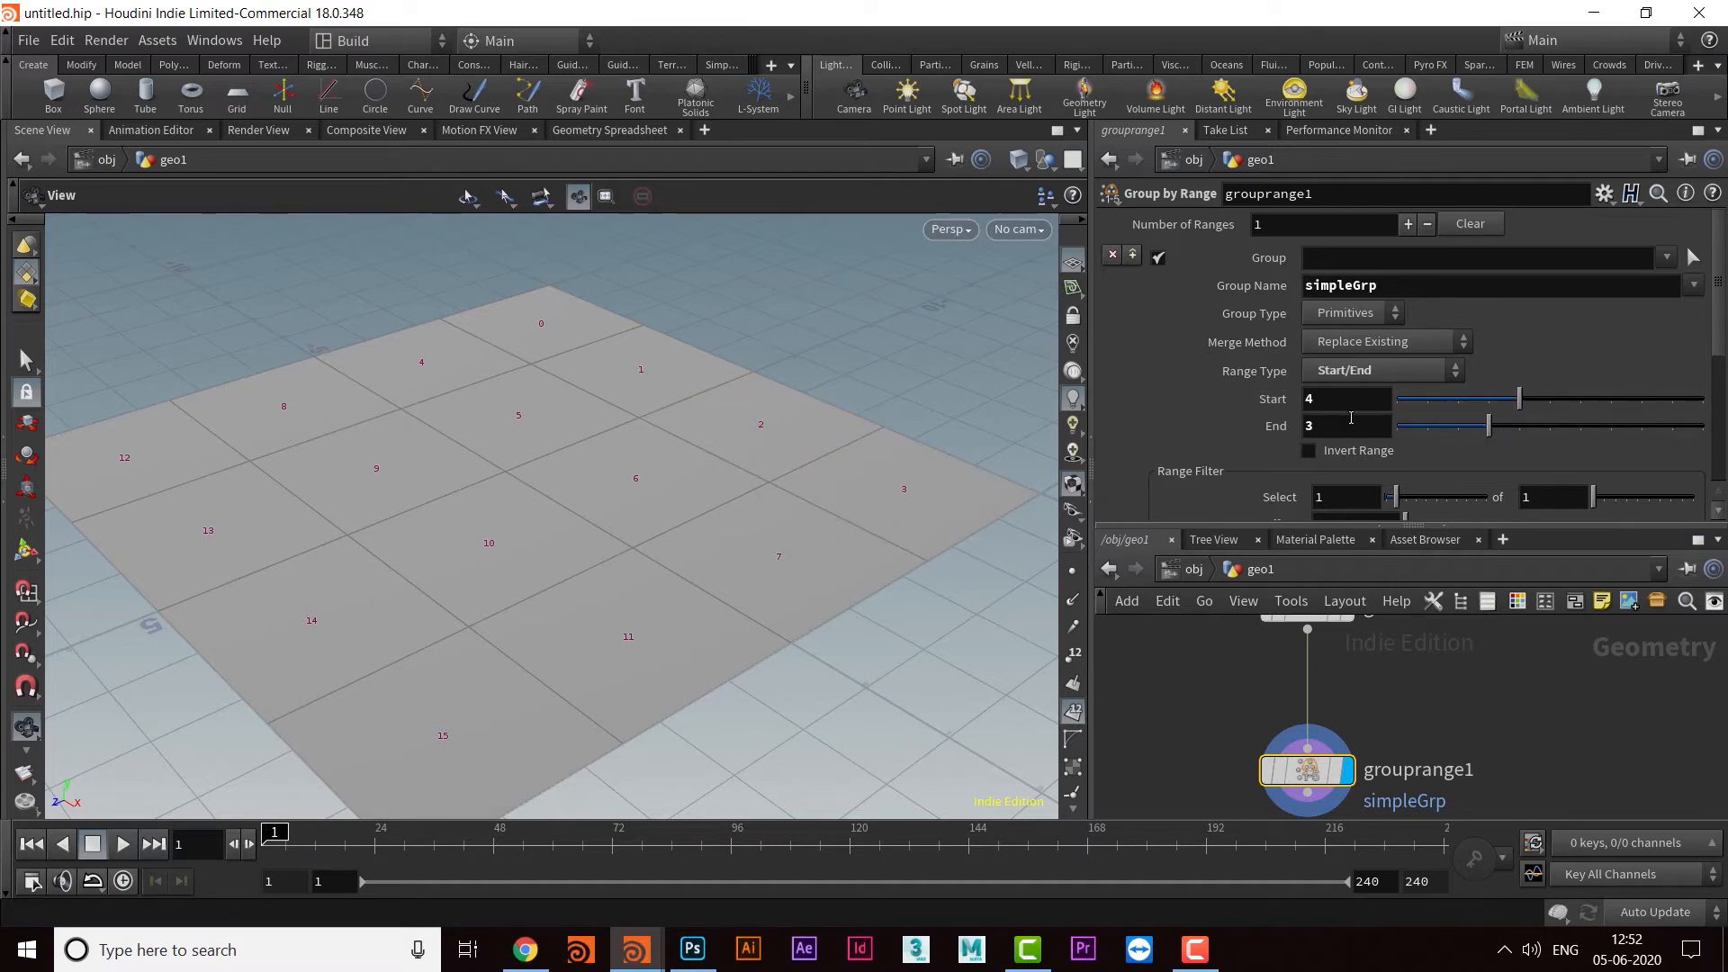
# Step: Set the range's End value to 4 and raise it to 7 to group primitives 4 through 7
pyautogui.moveTo(1277, 402); pyautogui.dragTo(1275, 401)
pyautogui.click(1349, 428)
pyautogui.moveTo(1490, 435); pyautogui.dragTo(1513, 433)
pyautogui.click(1346, 399)
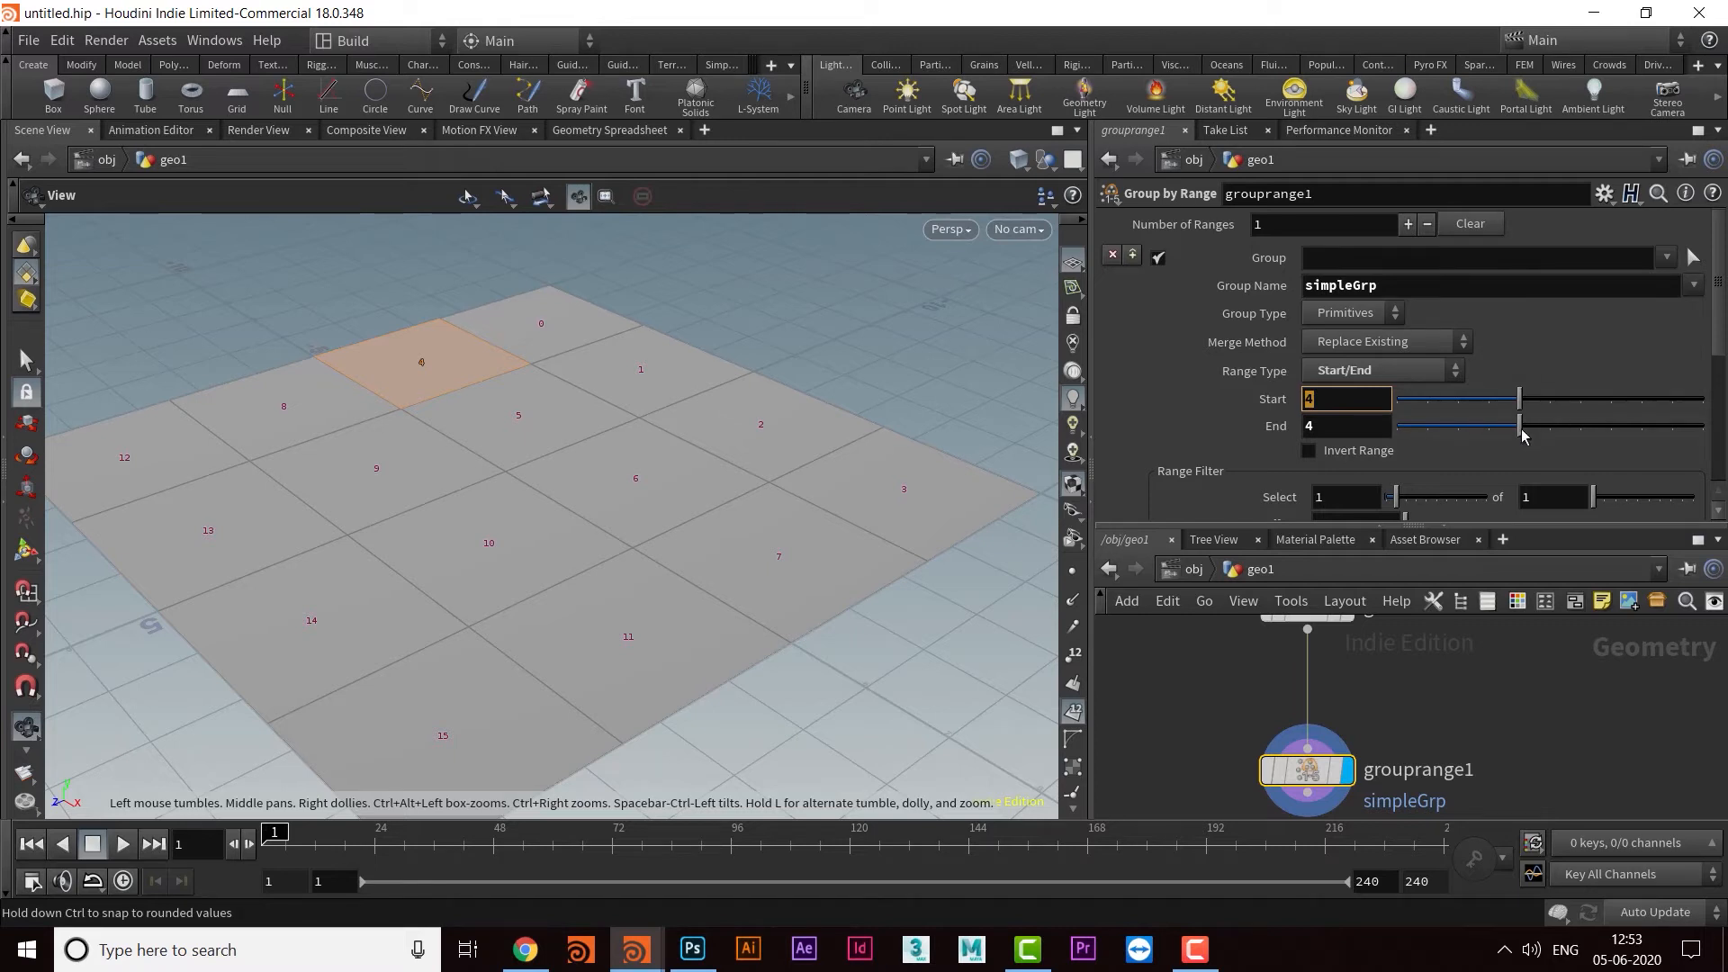
pyautogui.moveTo(1521, 434); pyautogui.dragTo(1613, 430)
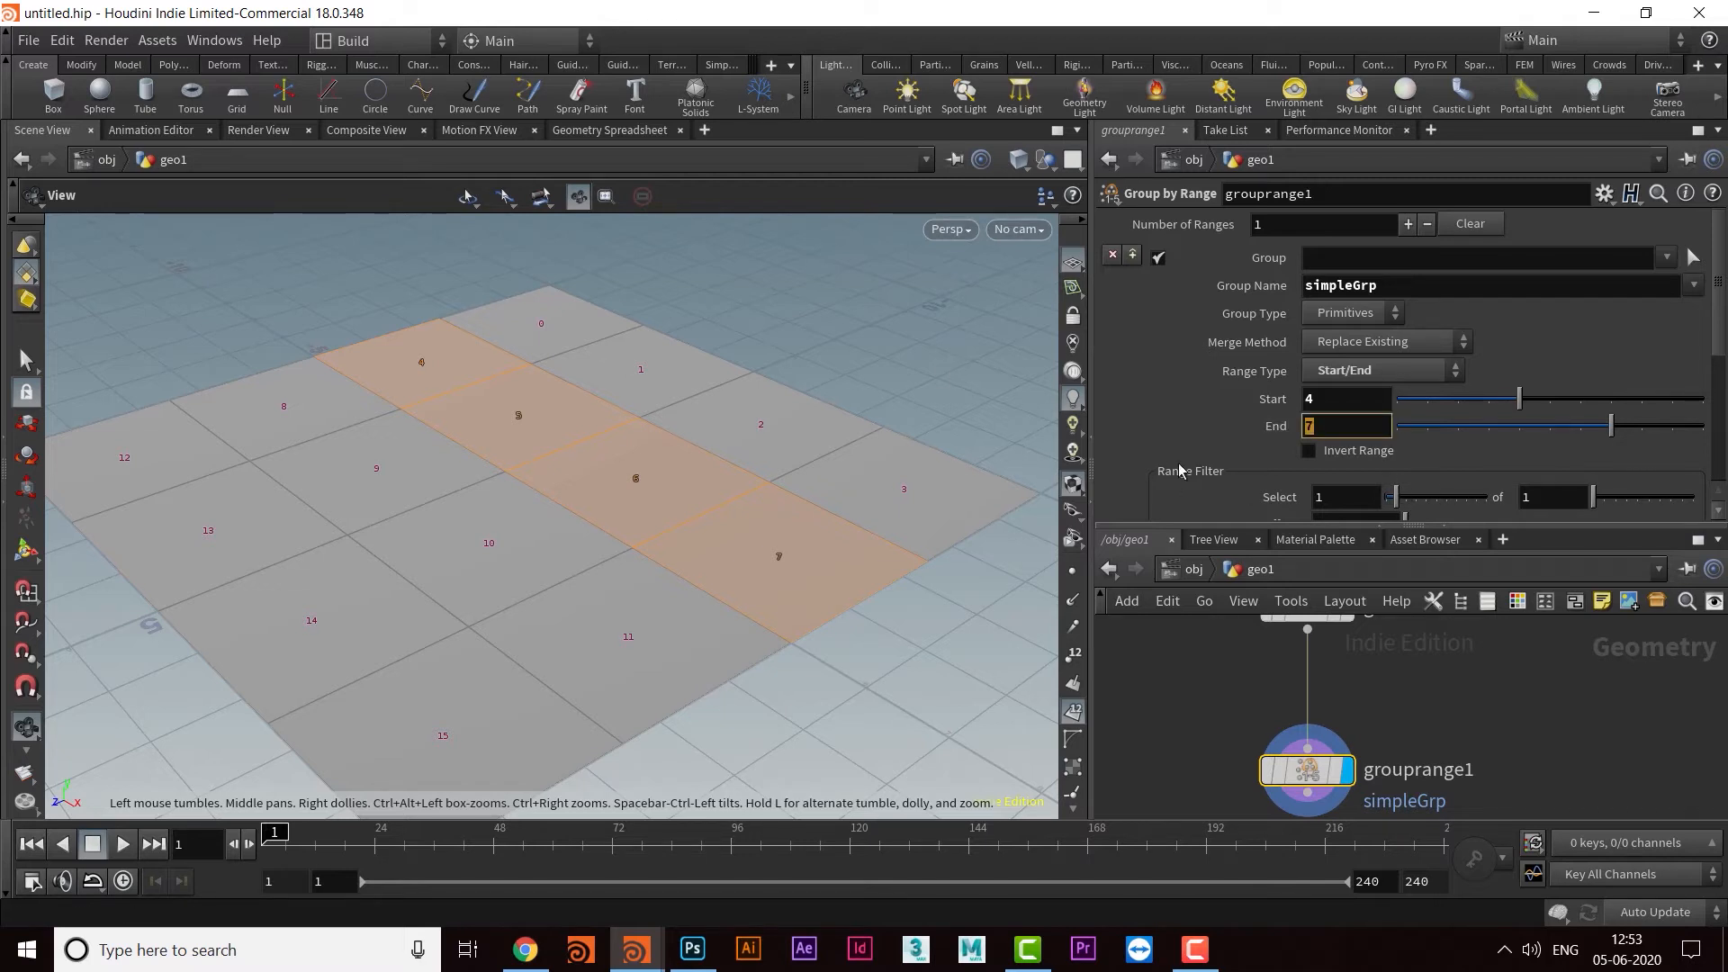
pyautogui.click(1376, 389)
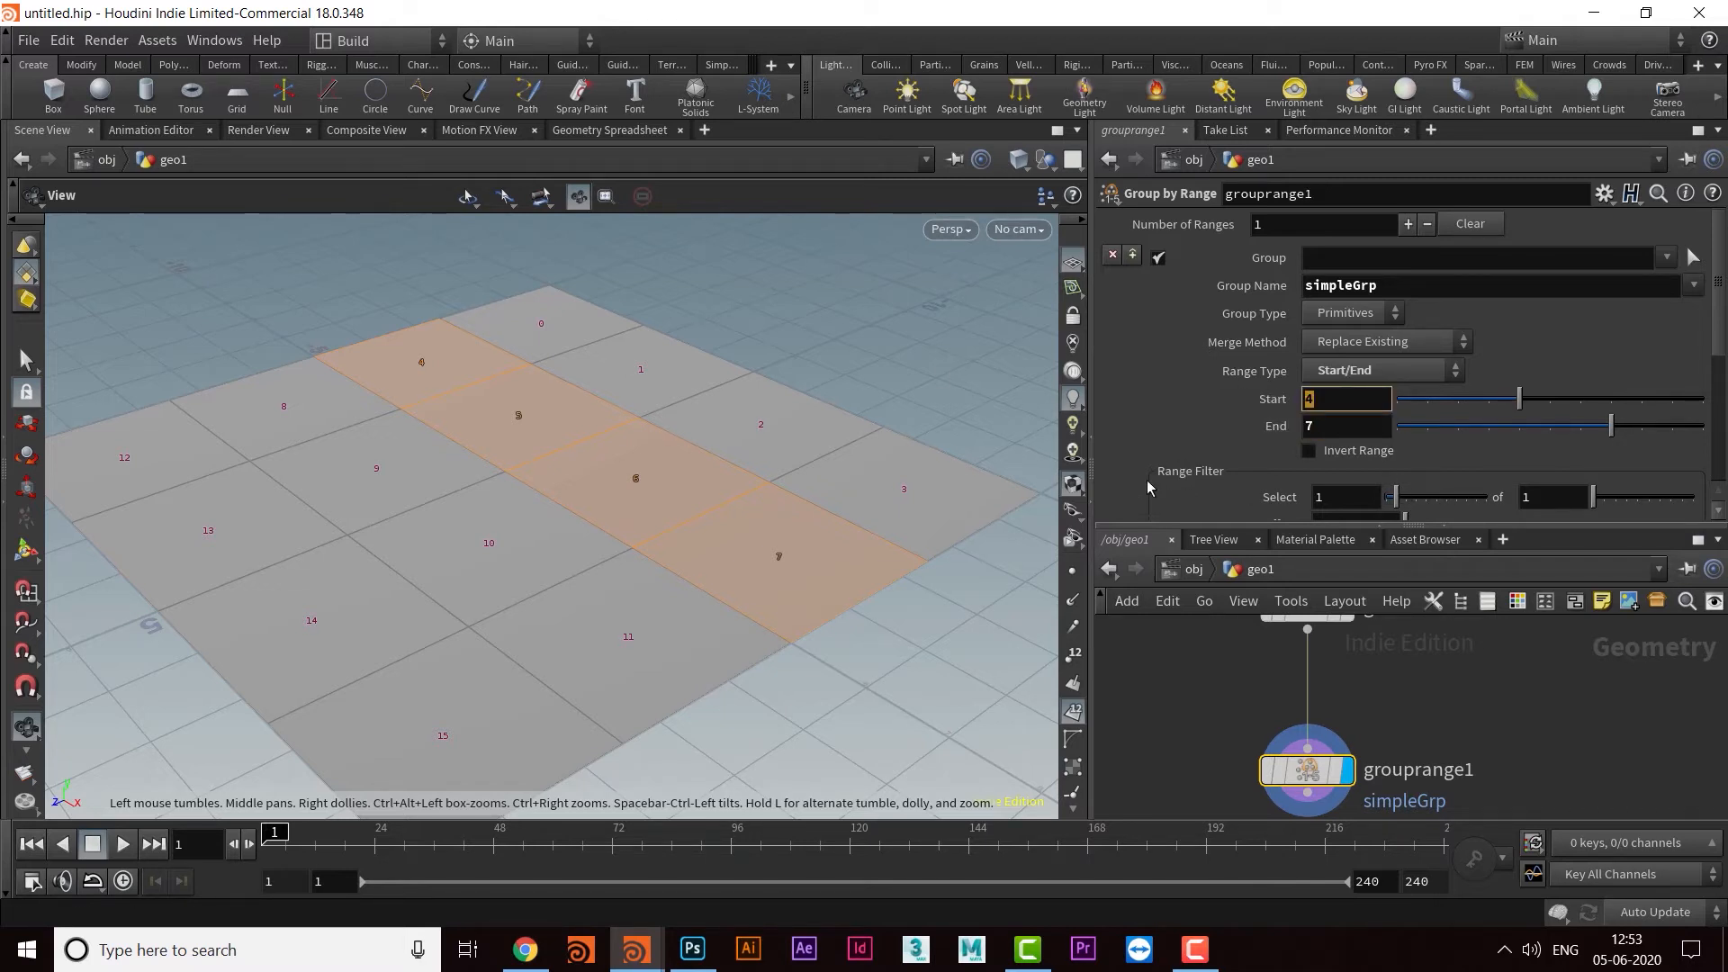
# Step: Try inverting the range of primitives 4 to 7 and turn the inversion back off
pyautogui.moveTo(644, 507); pyautogui.dragTo(617, 467)
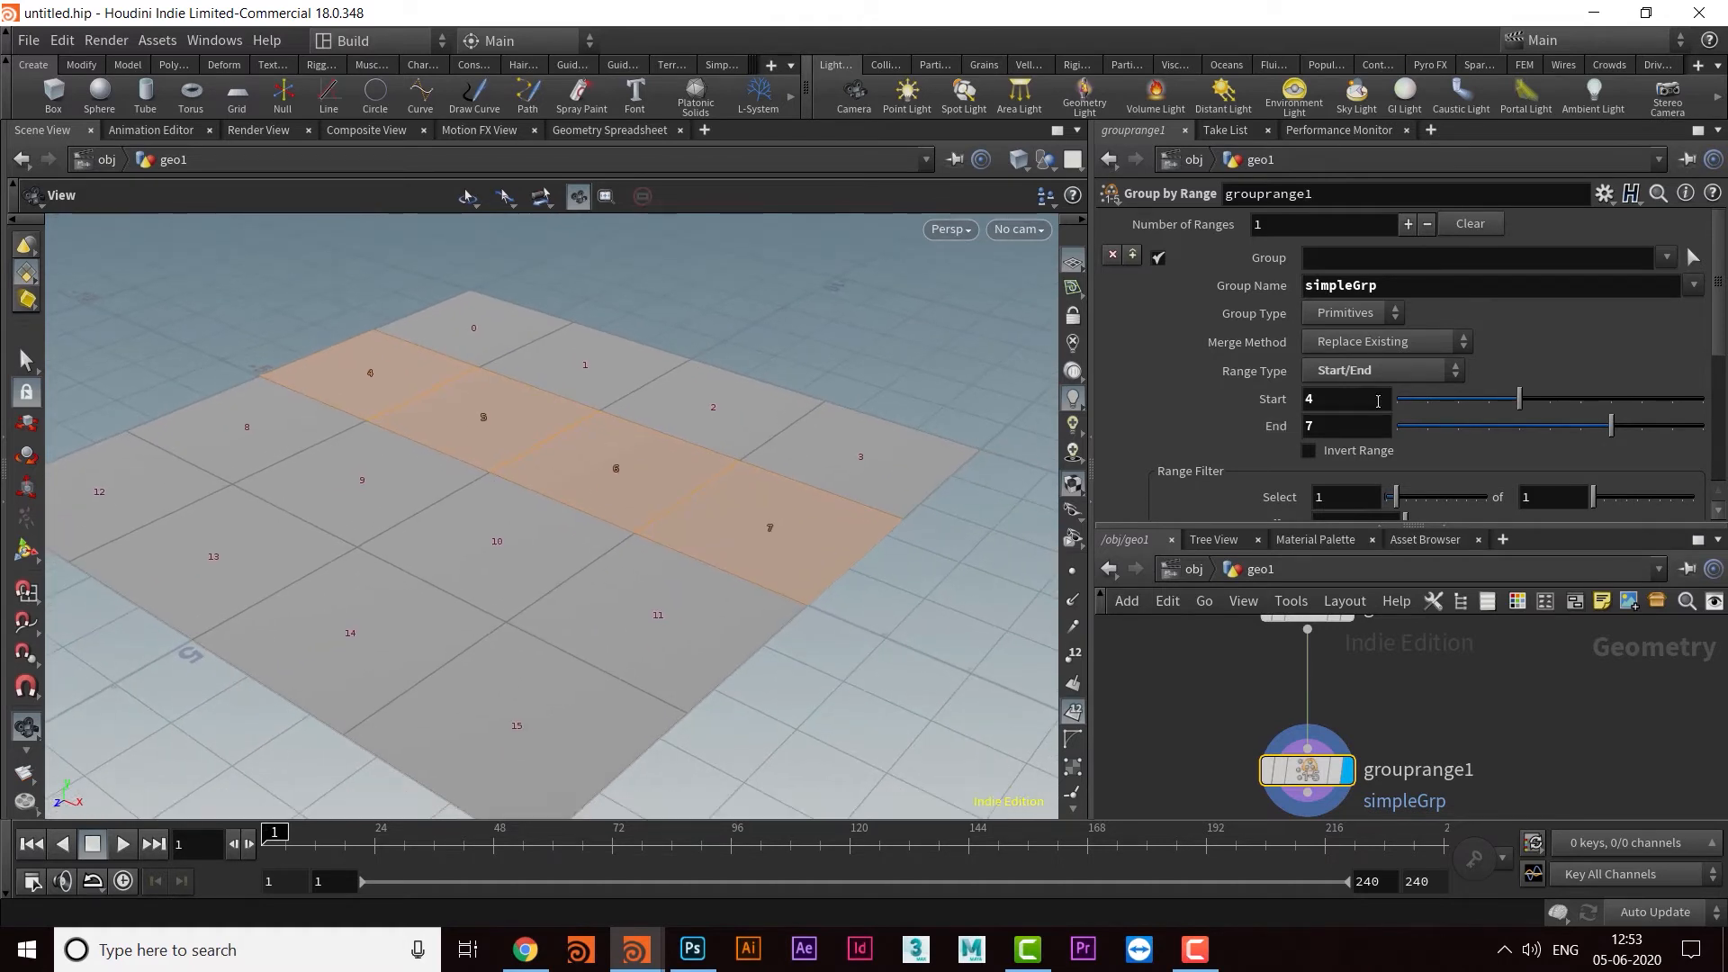
pyautogui.click(1310, 451)
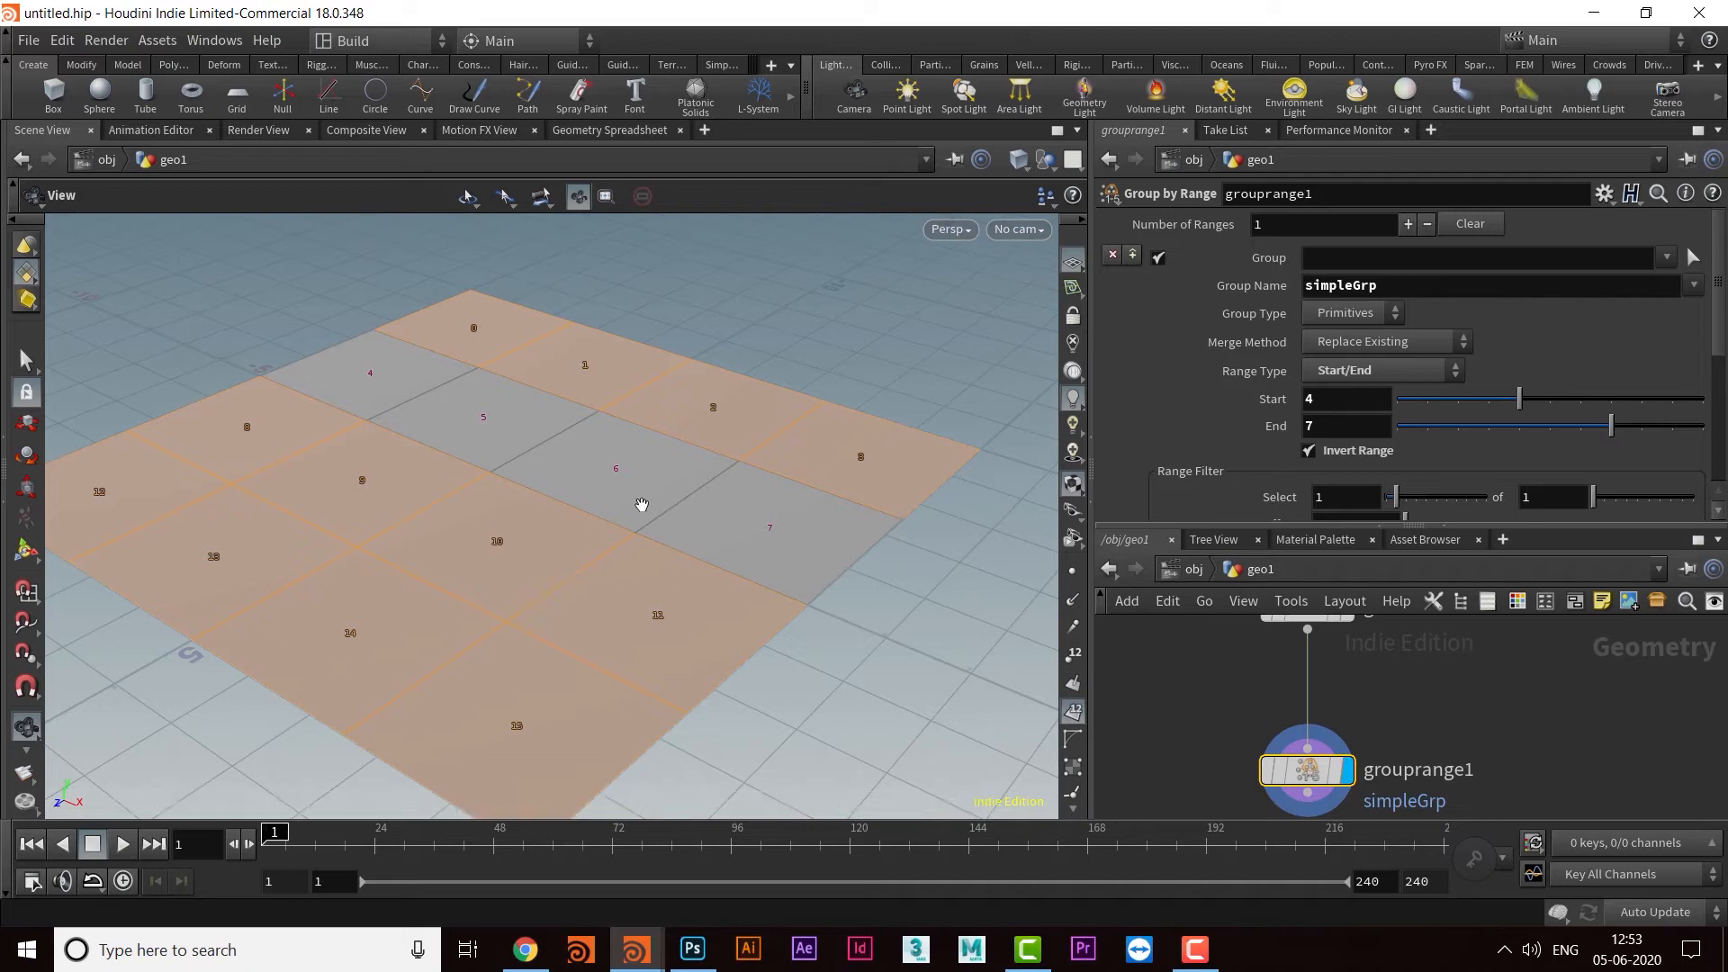
pyautogui.click(1308, 452)
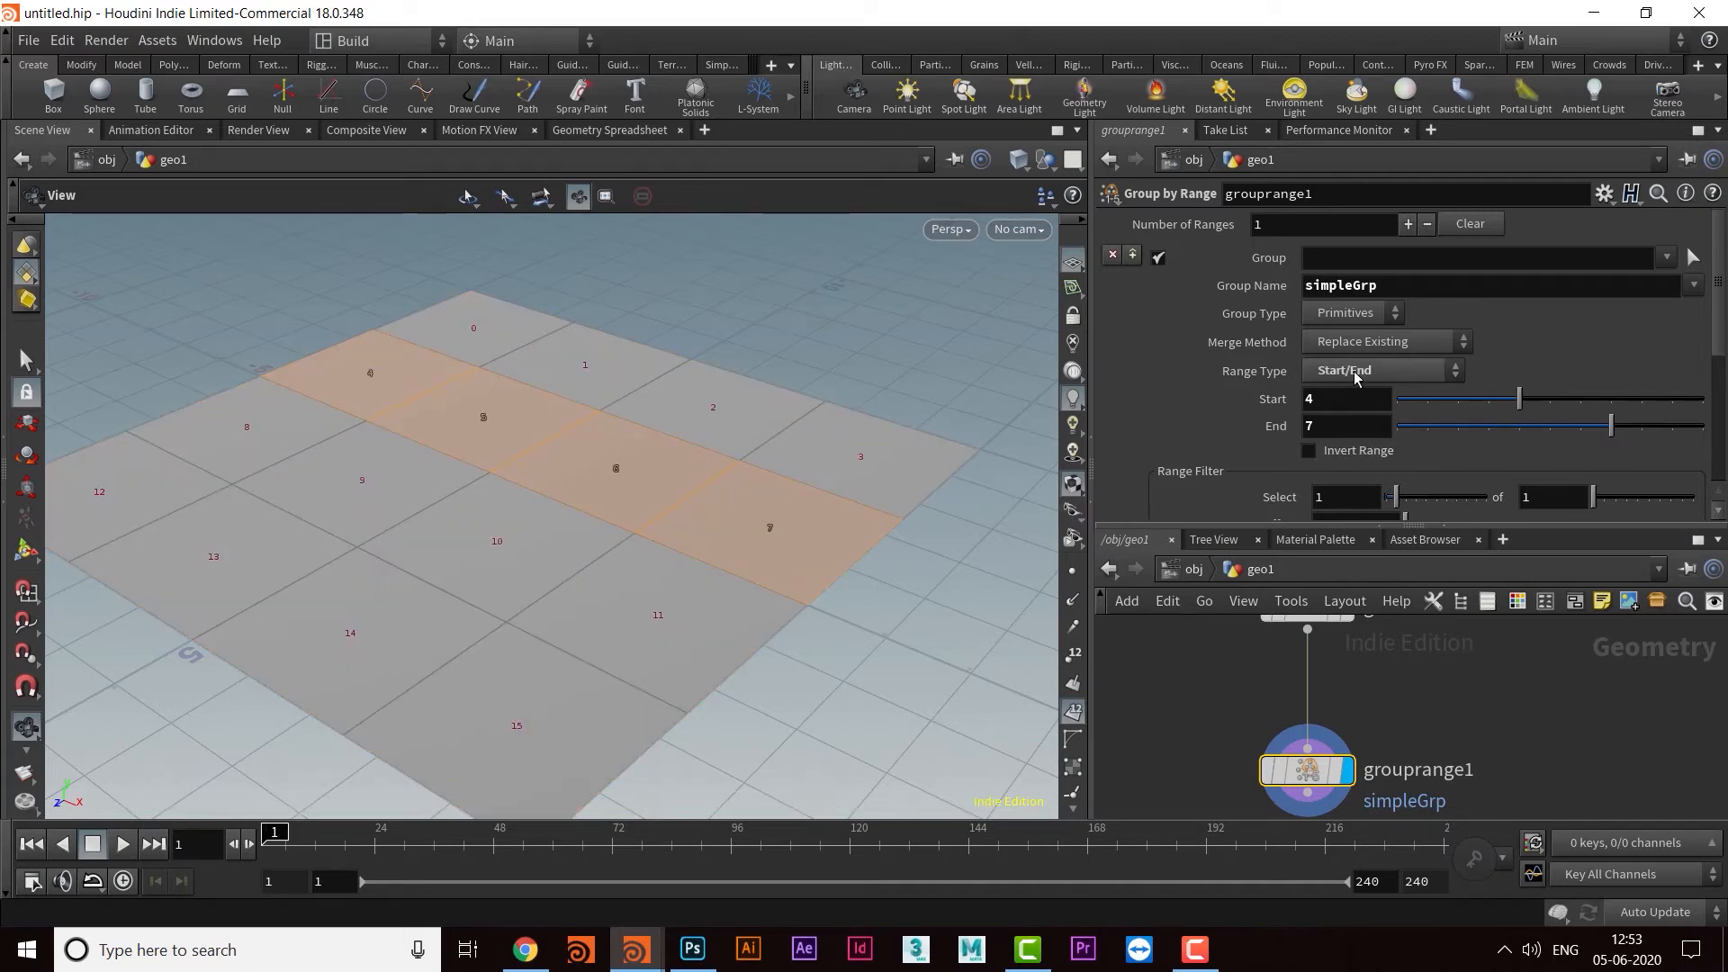
# Step: Reset Start and End to 0 and set the range type to Relative to Start/End
pyautogui.moveTo(1491, 400); pyautogui.dragTo(1051, 470)
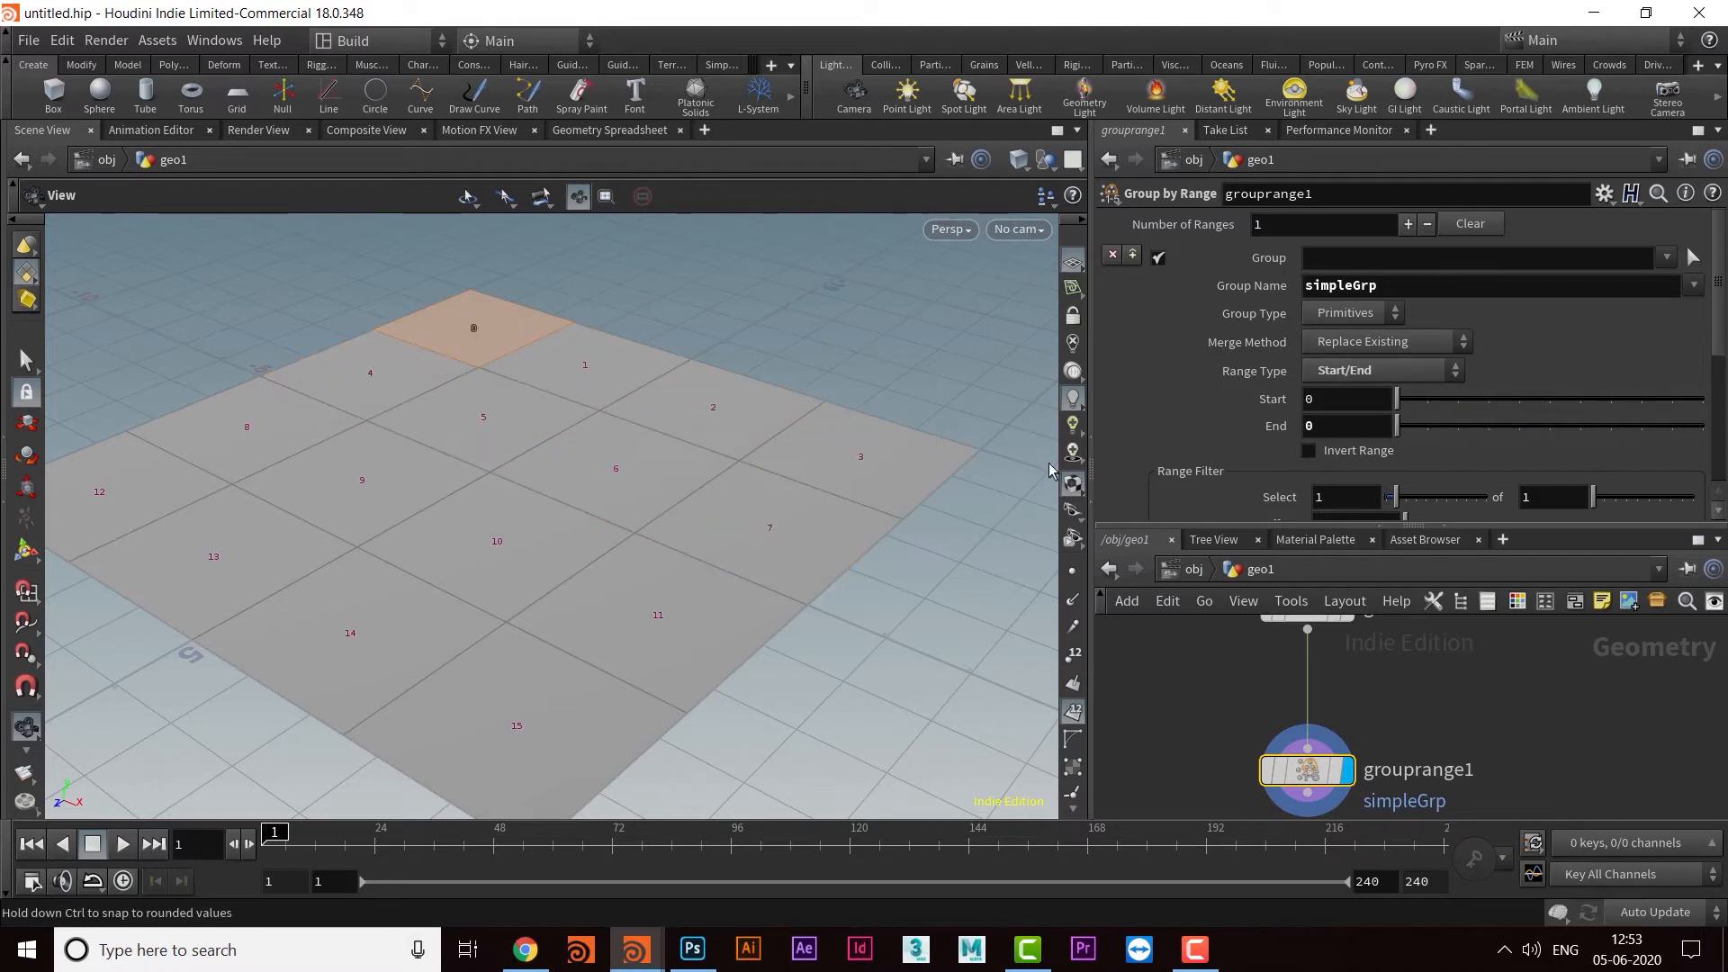
pyautogui.click(1363, 374)
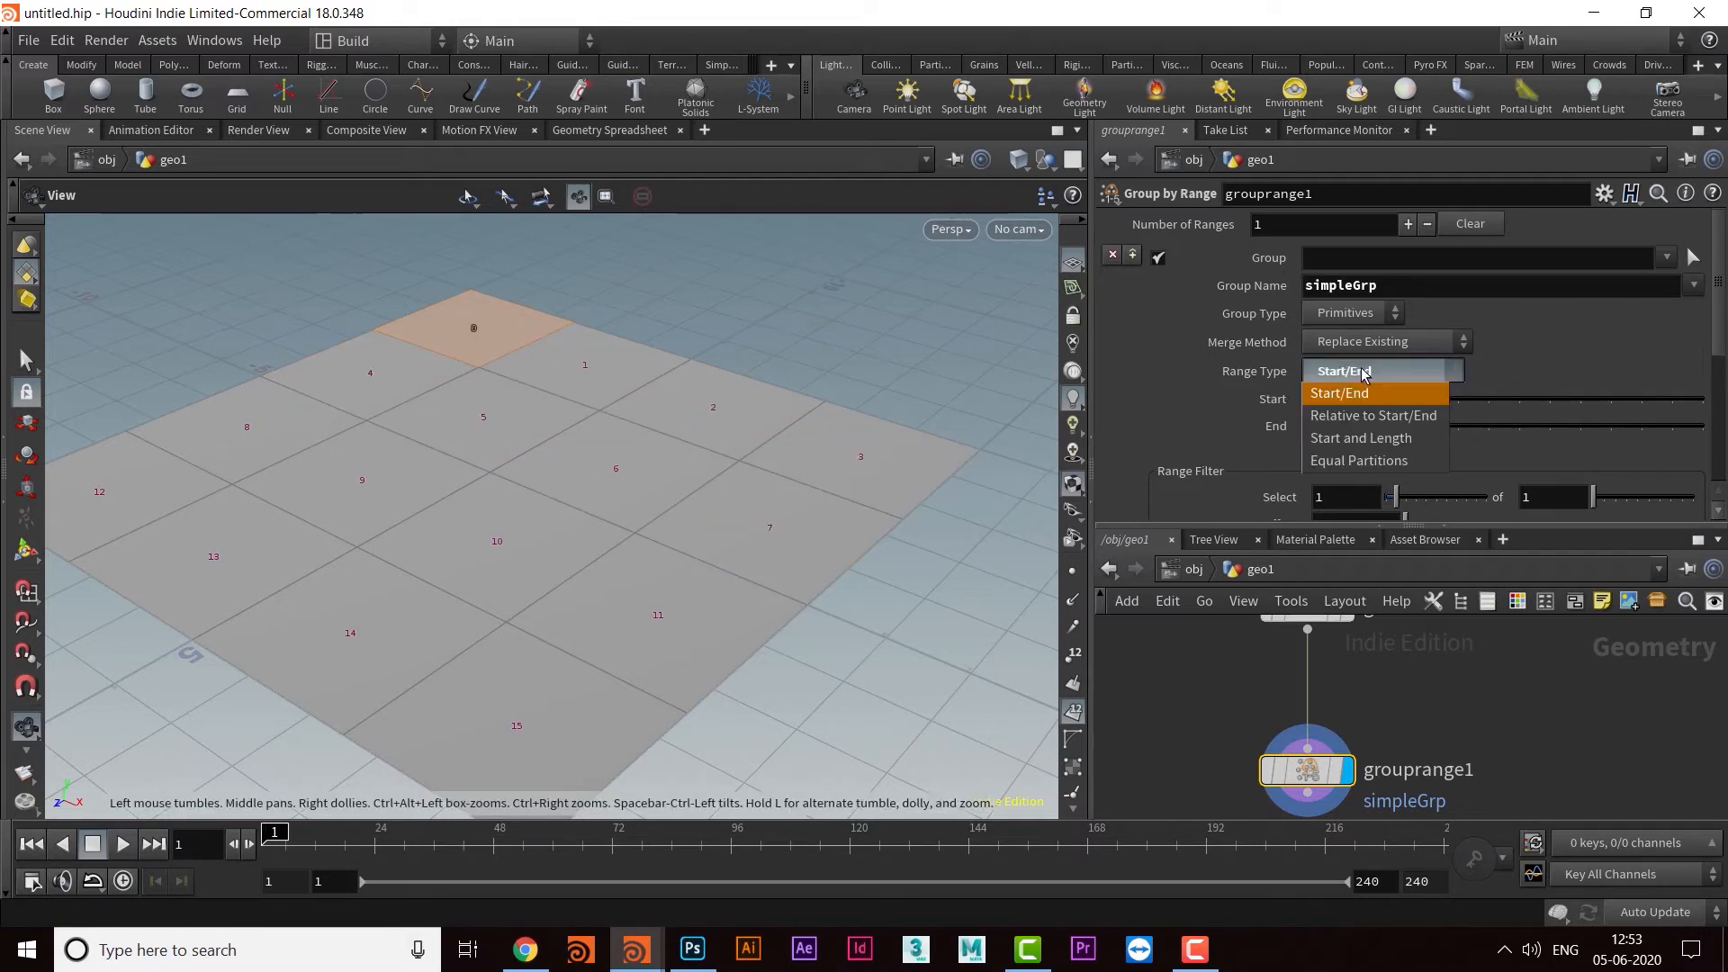
pyautogui.click(1374, 417)
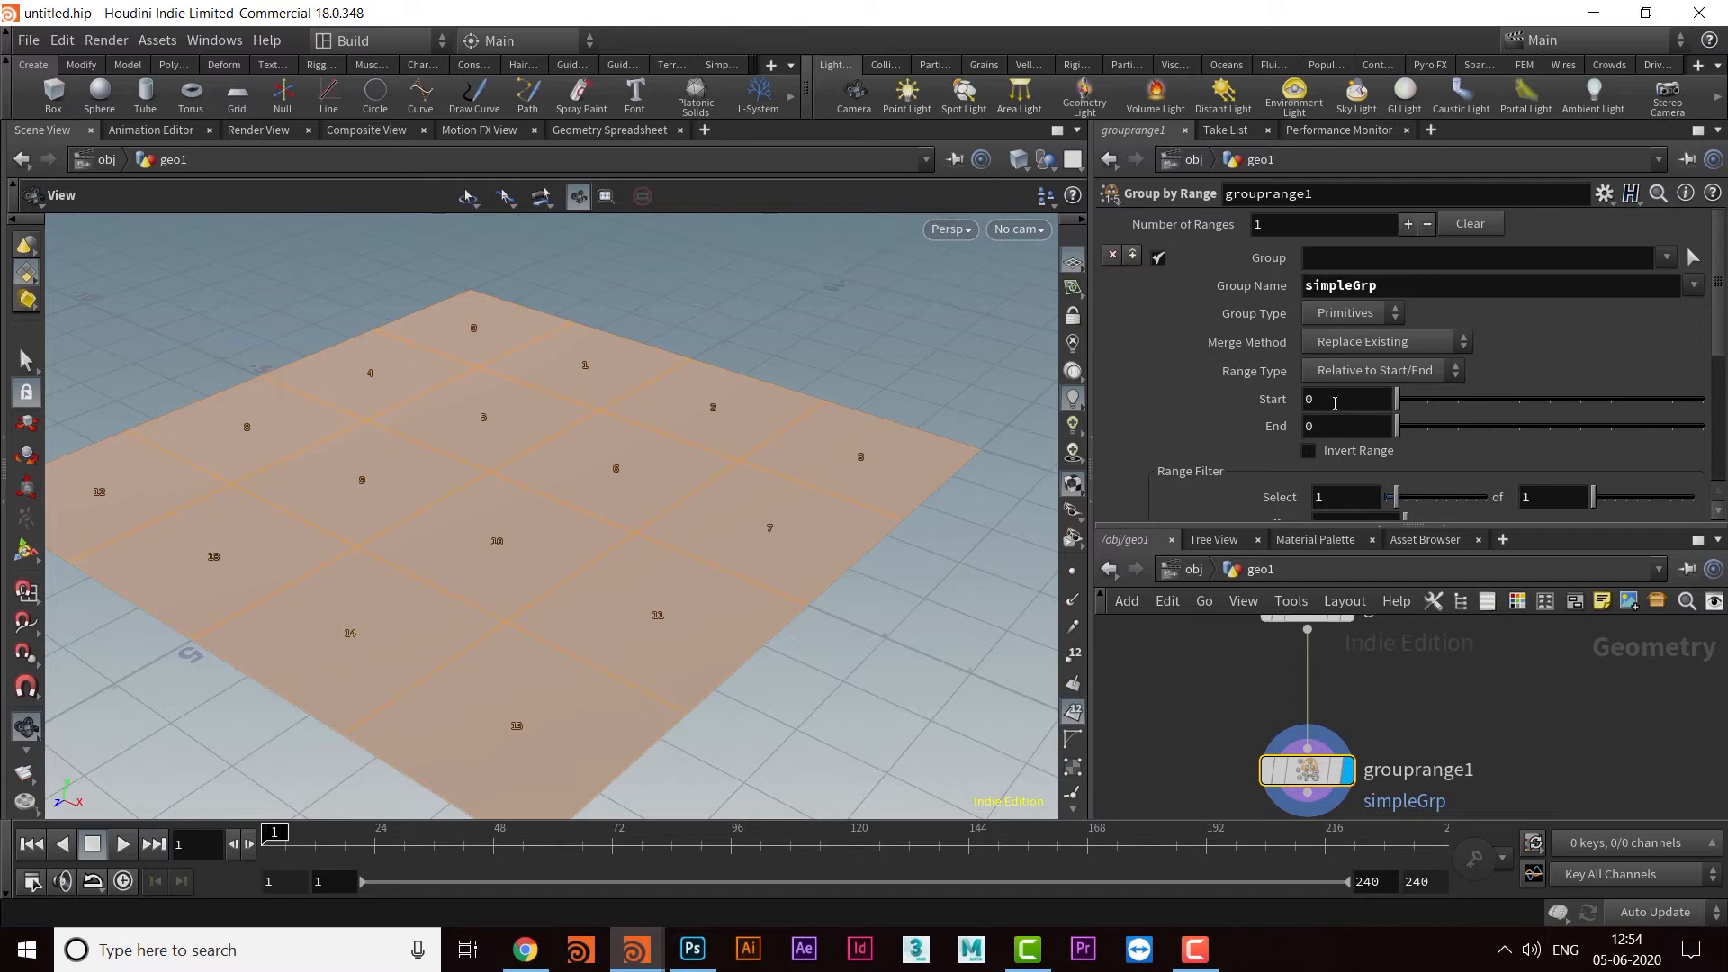
# Step: Set Start and End to 1 to leave the first and last primitives out of the group
pyautogui.doubleClick(1335, 402)
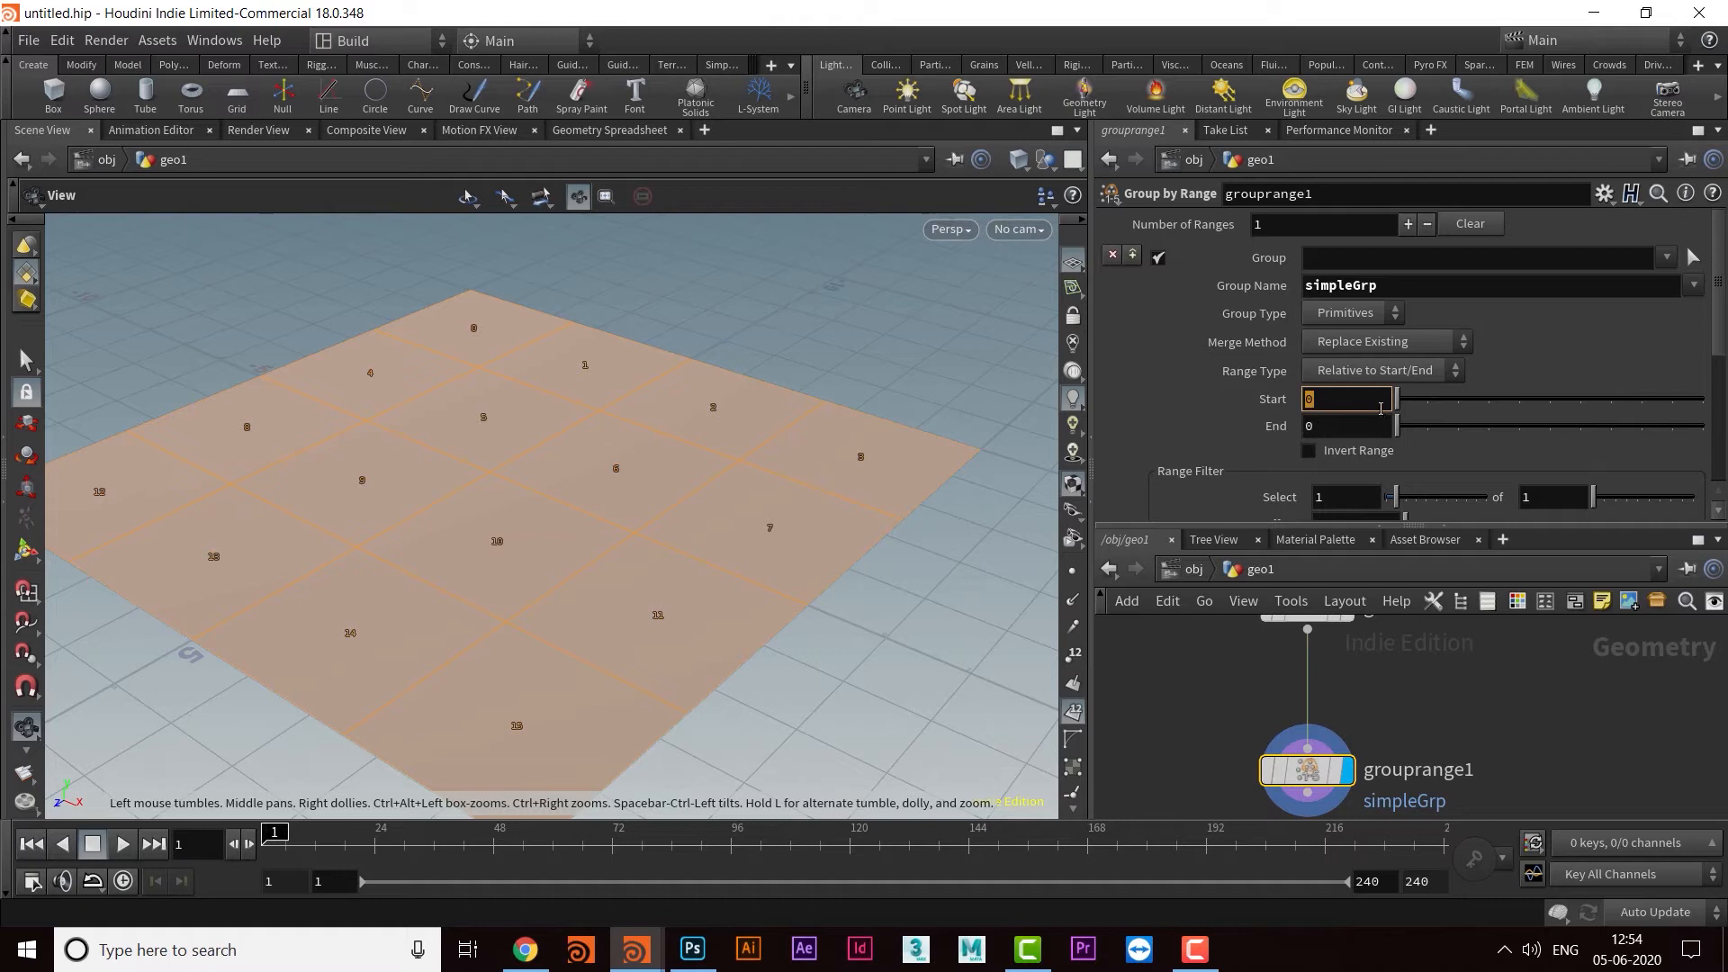
pyautogui.moveTo(1397, 403); pyautogui.dragTo(1424, 407)
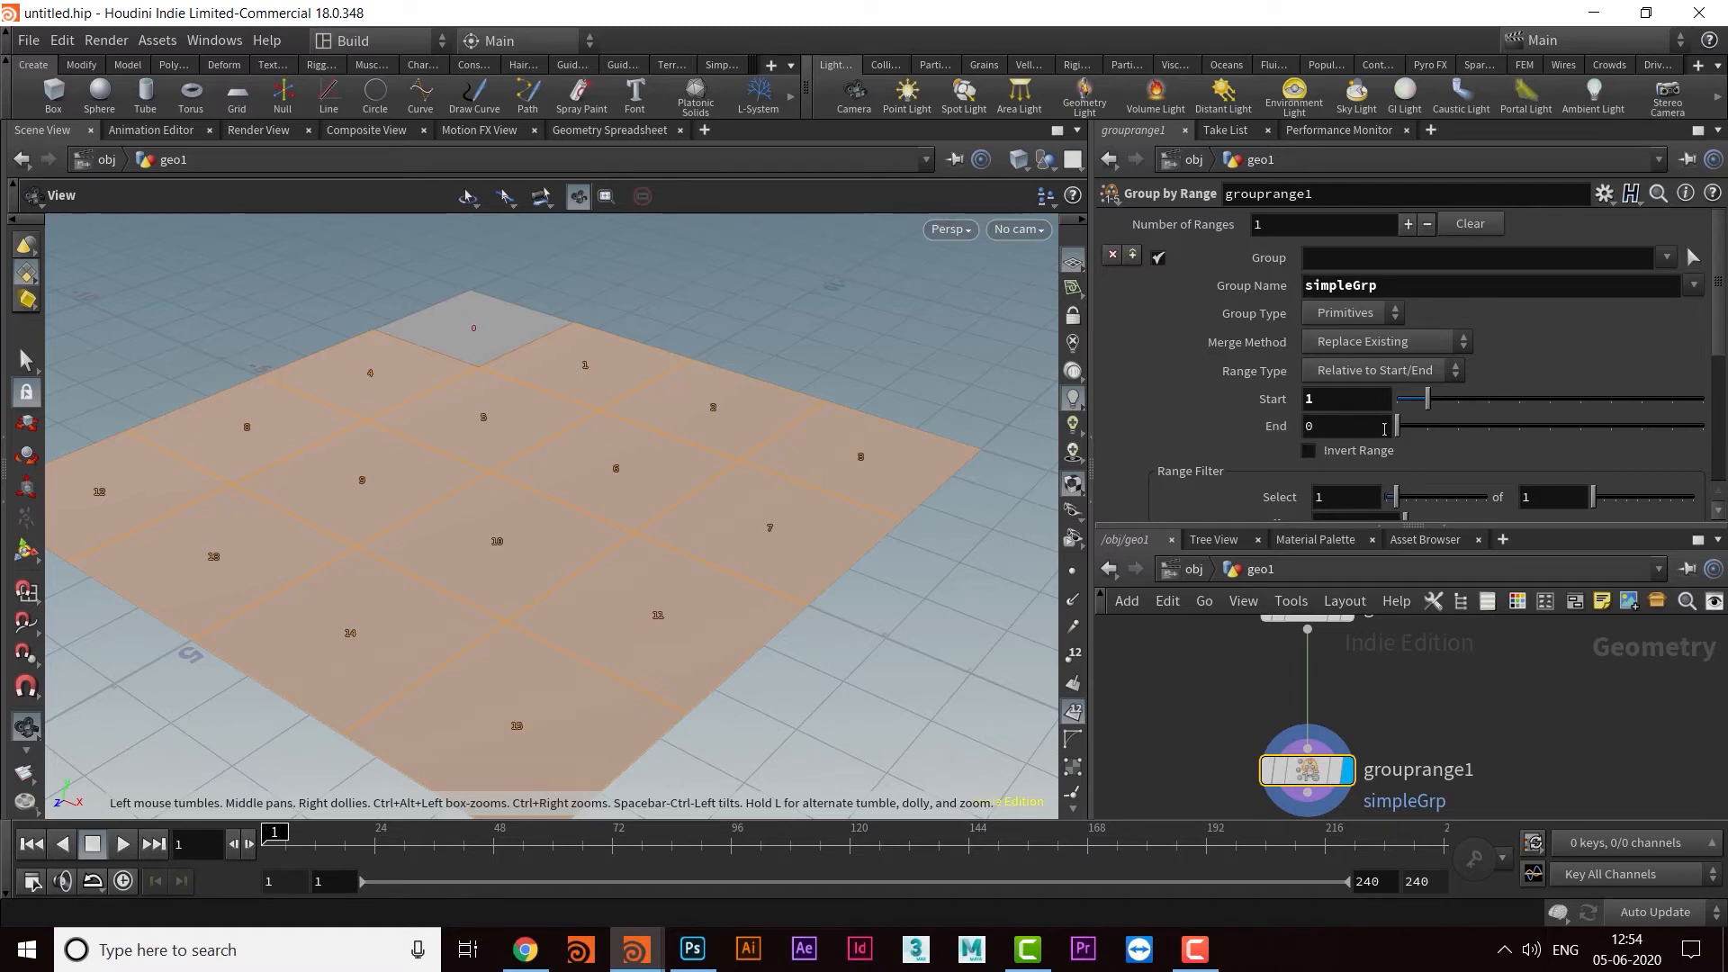
pyautogui.moveTo(1399, 430); pyautogui.dragTo(1422, 432)
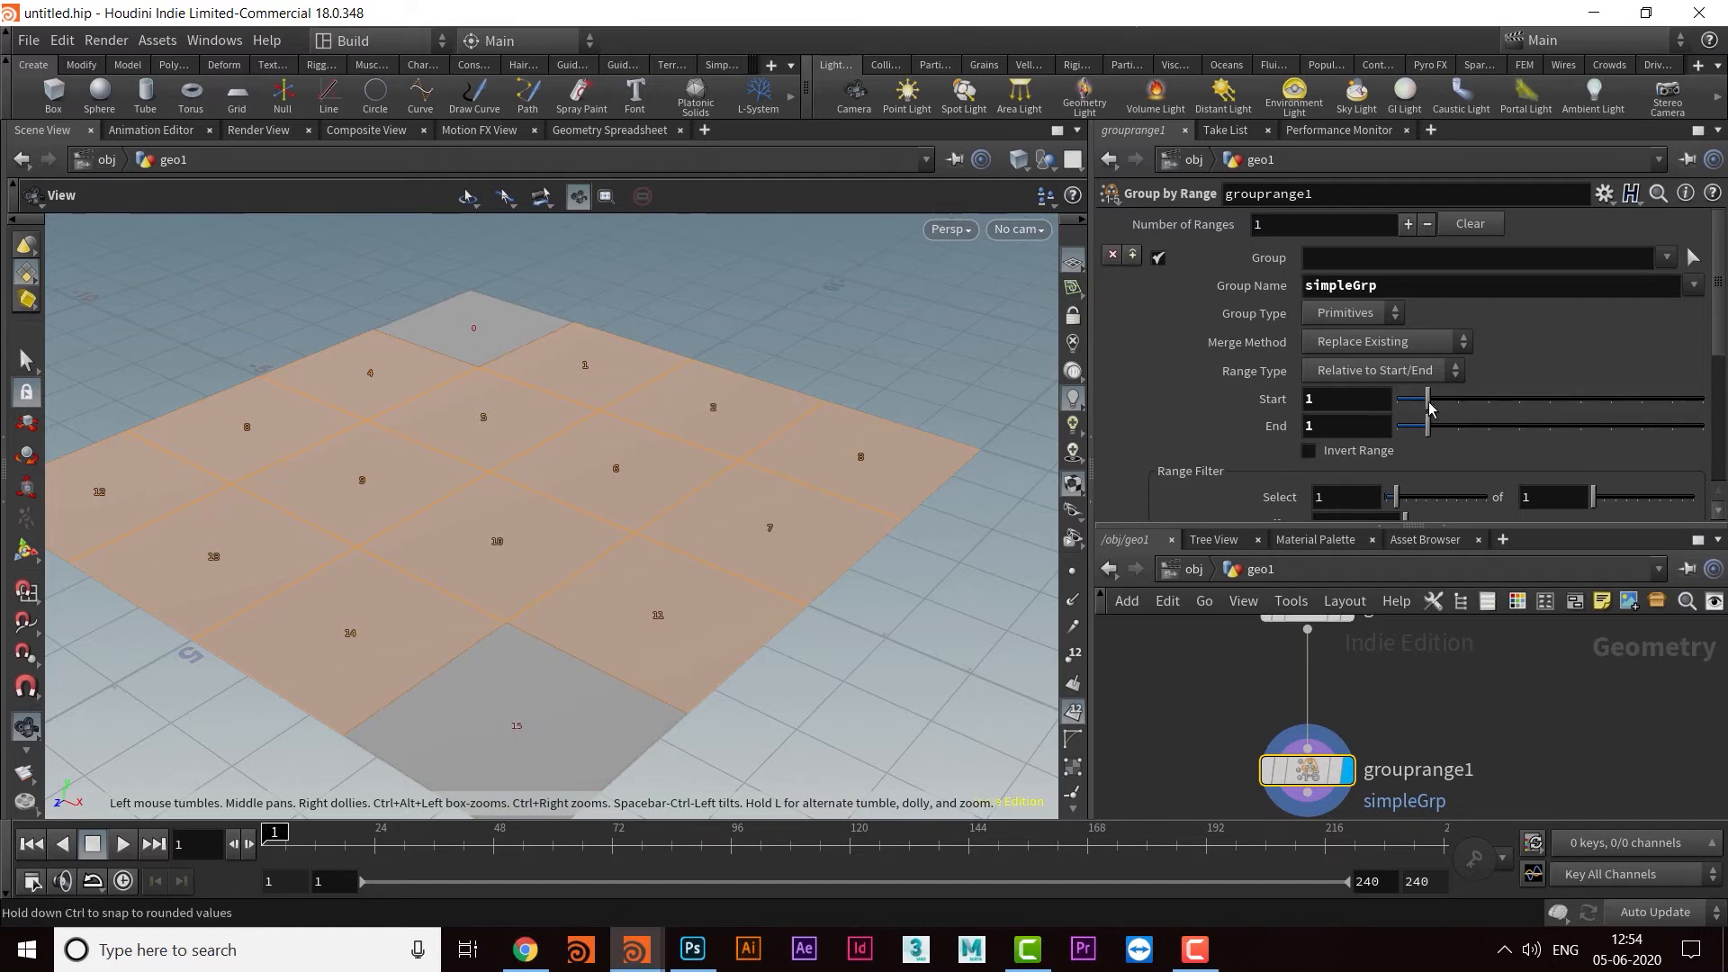
# Step: Set Start and End to 4, and try Invert Range on and off again
pyautogui.moveTo(1429, 401); pyautogui.dragTo(1528, 406)
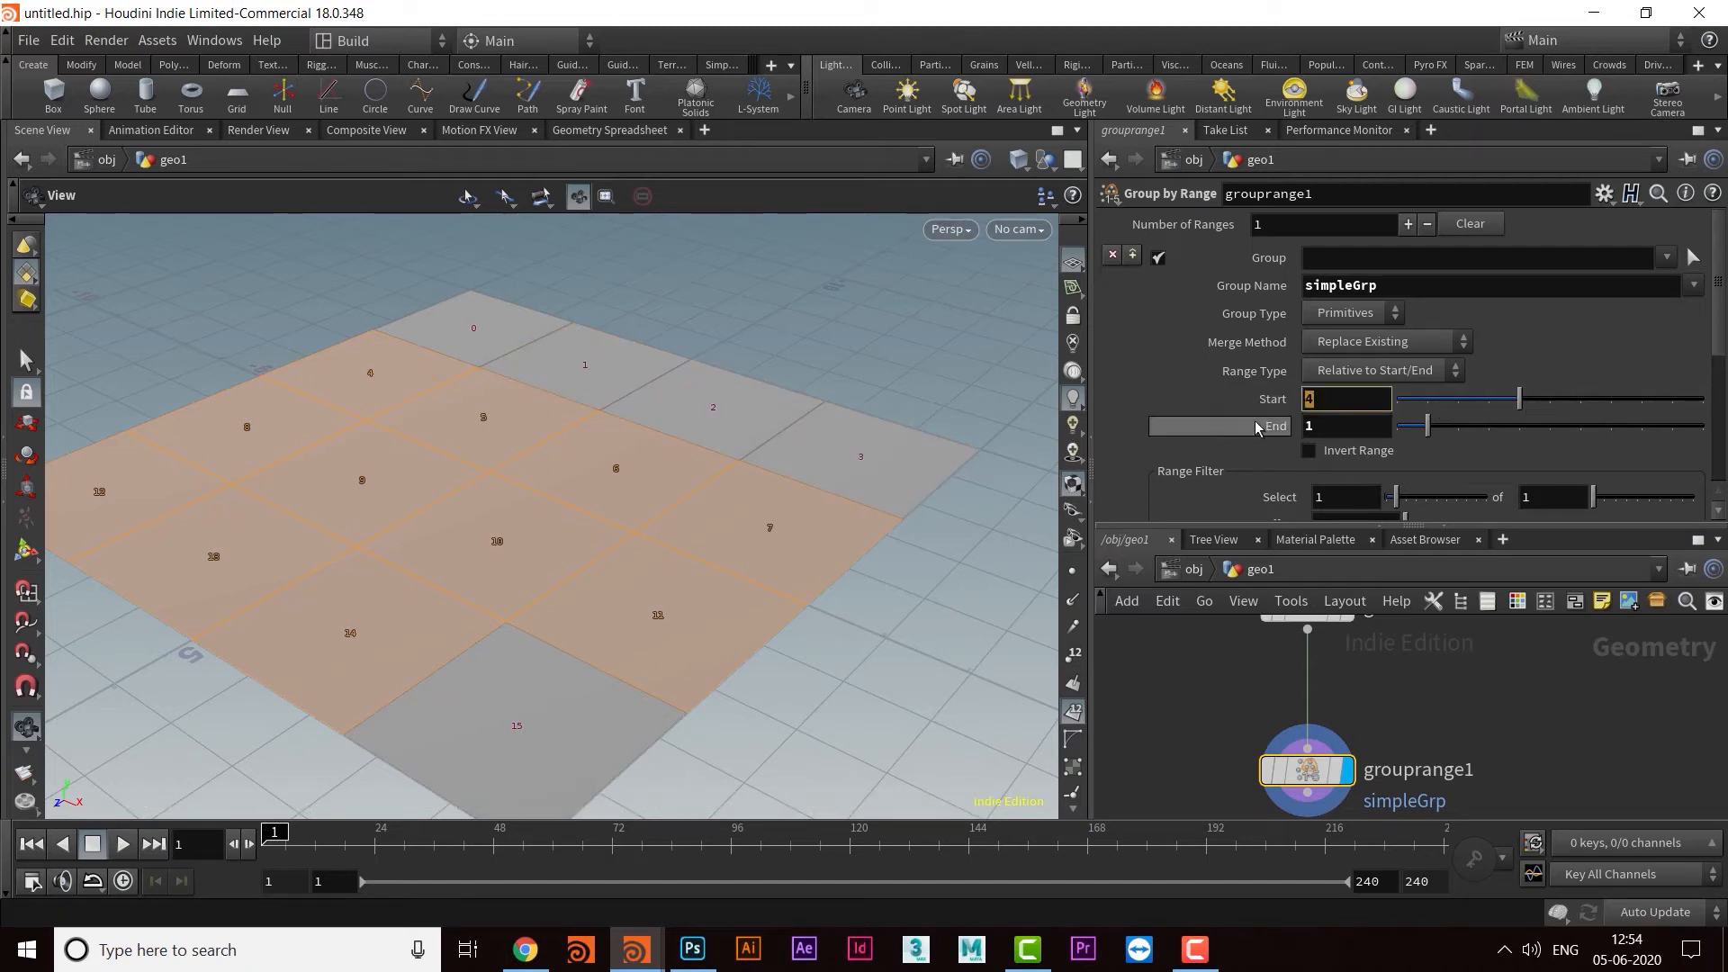
pyautogui.moveTo(1426, 434); pyautogui.dragTo(1511, 435)
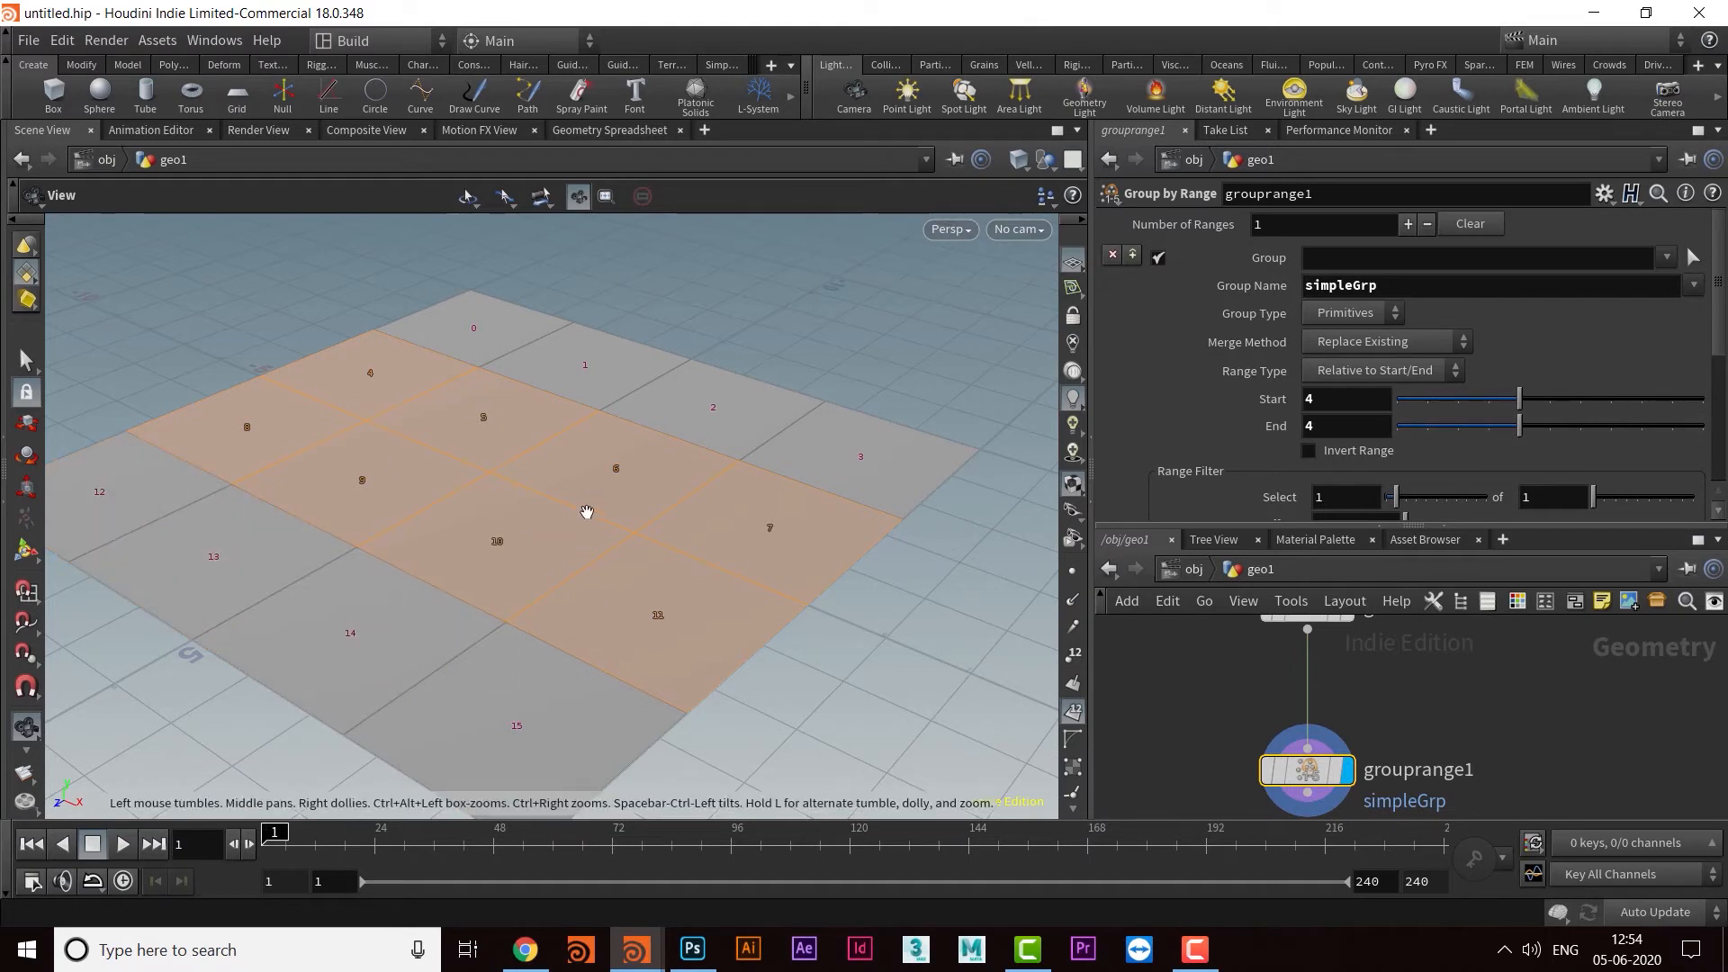
pyautogui.click(1310, 451)
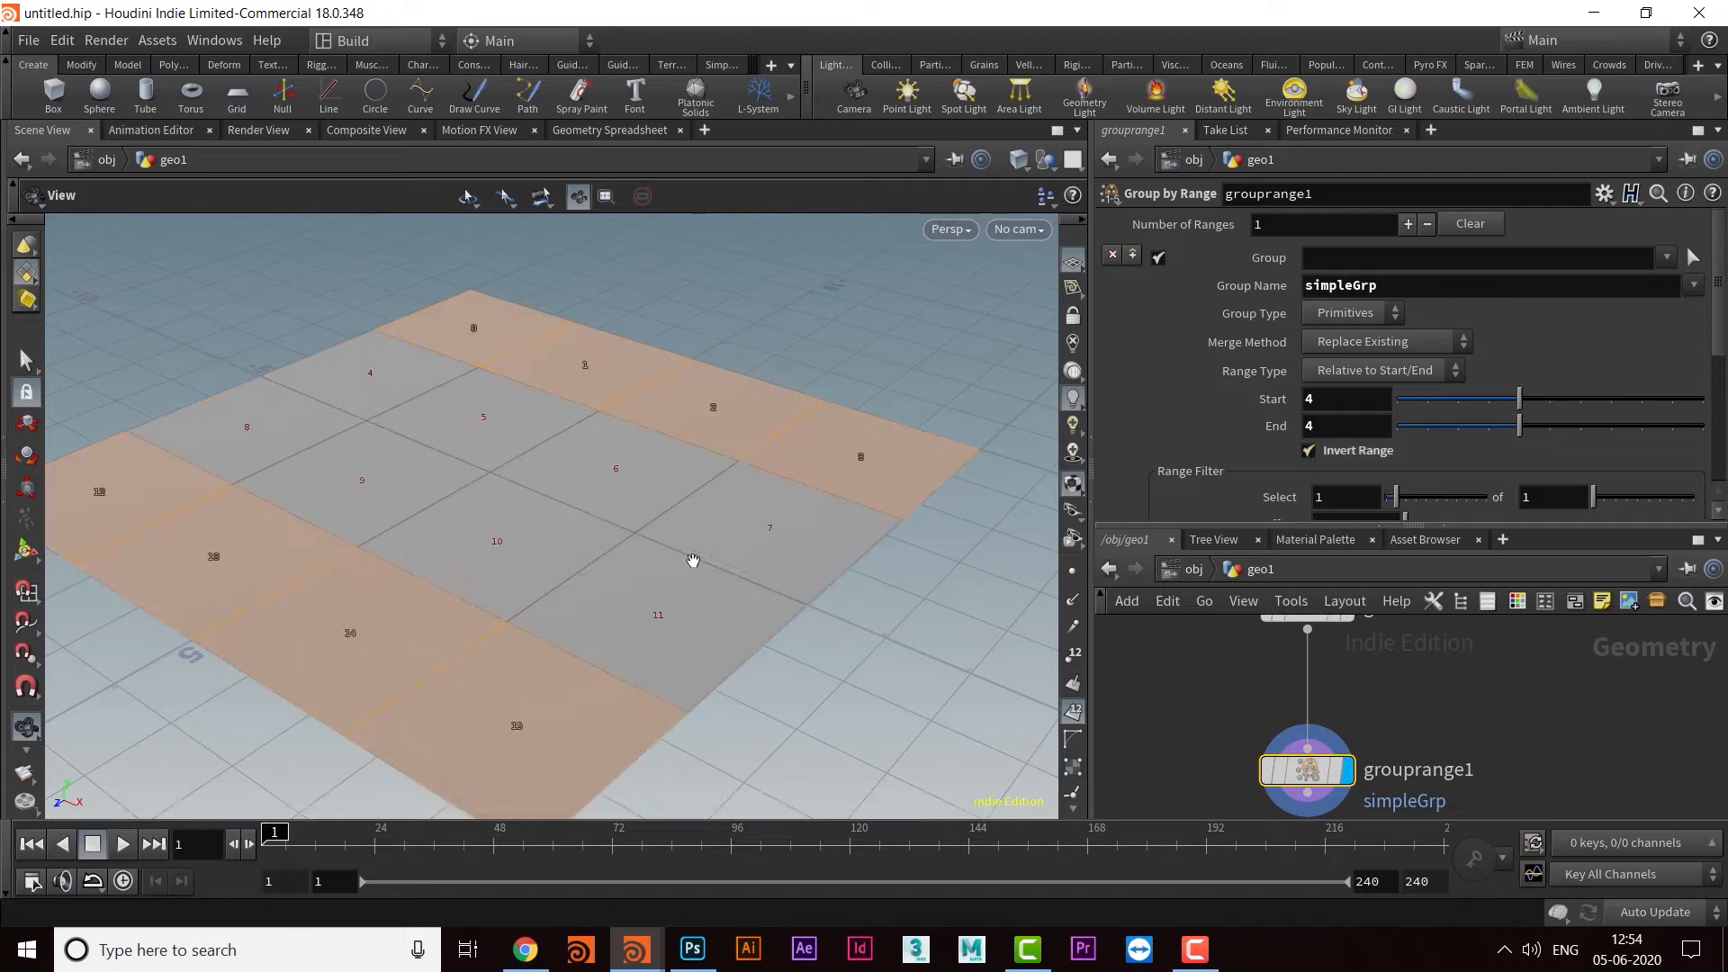
pyautogui.click(1310, 451)
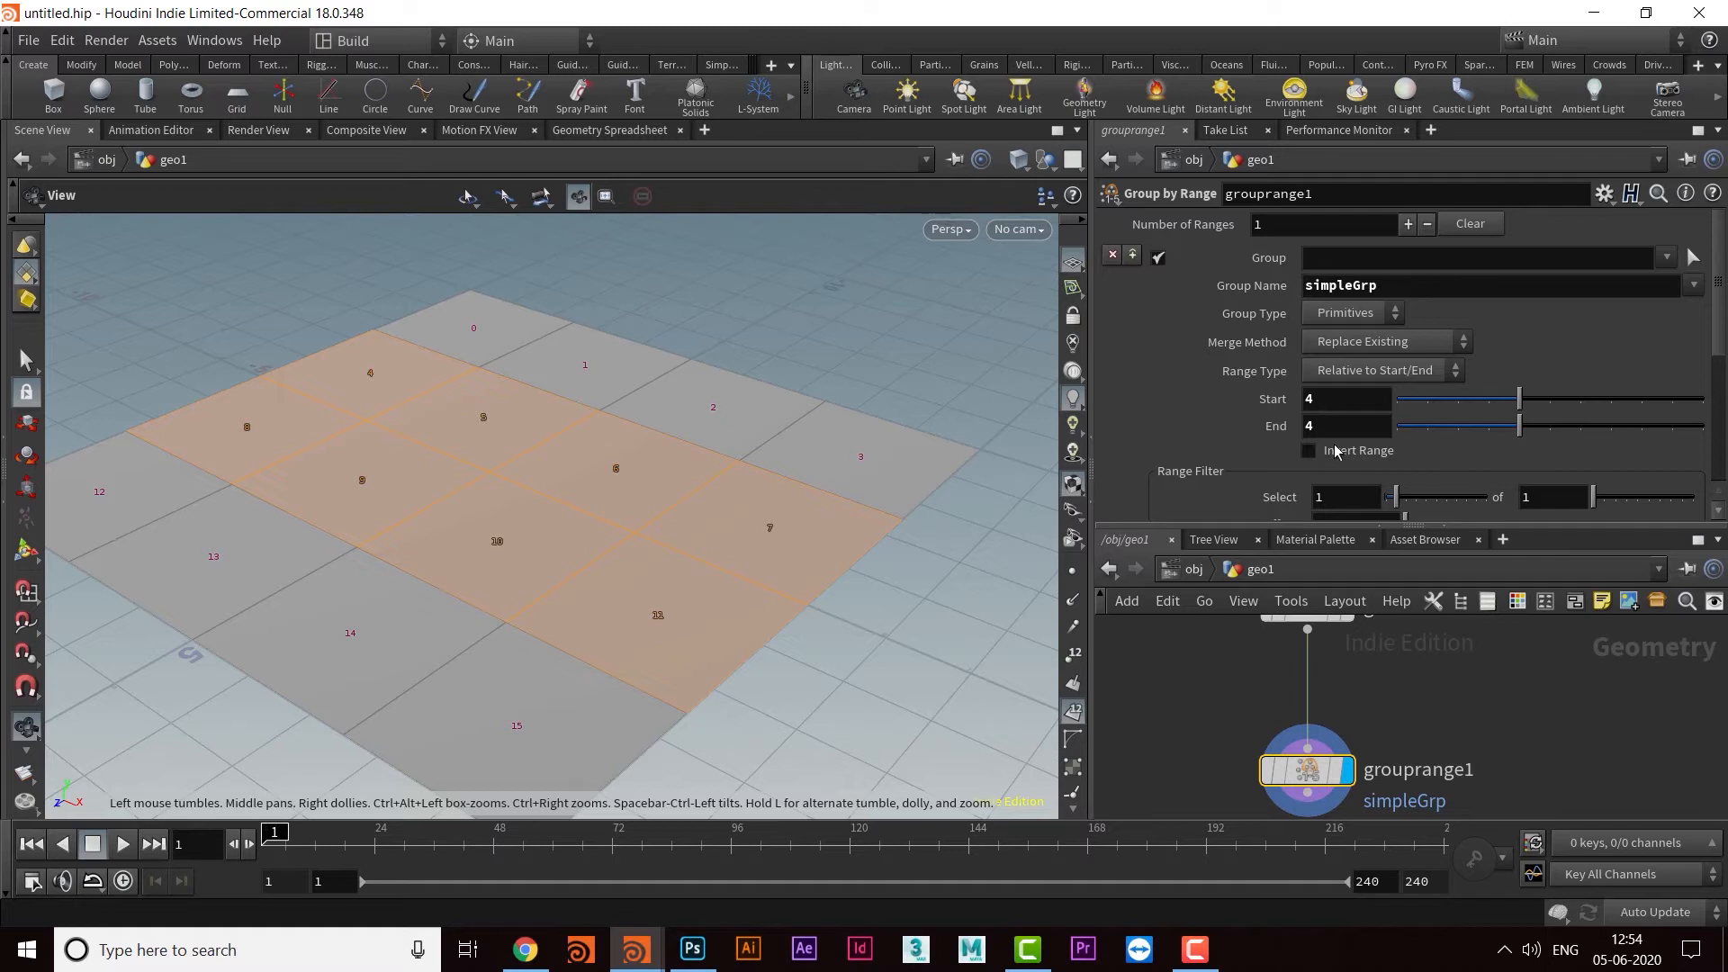
# Step: Reset Start and End to 0 and raise Start to 5 to leave out the first five primitives
pyautogui.moveTo(1513, 405); pyautogui.dragTo(1384, 414)
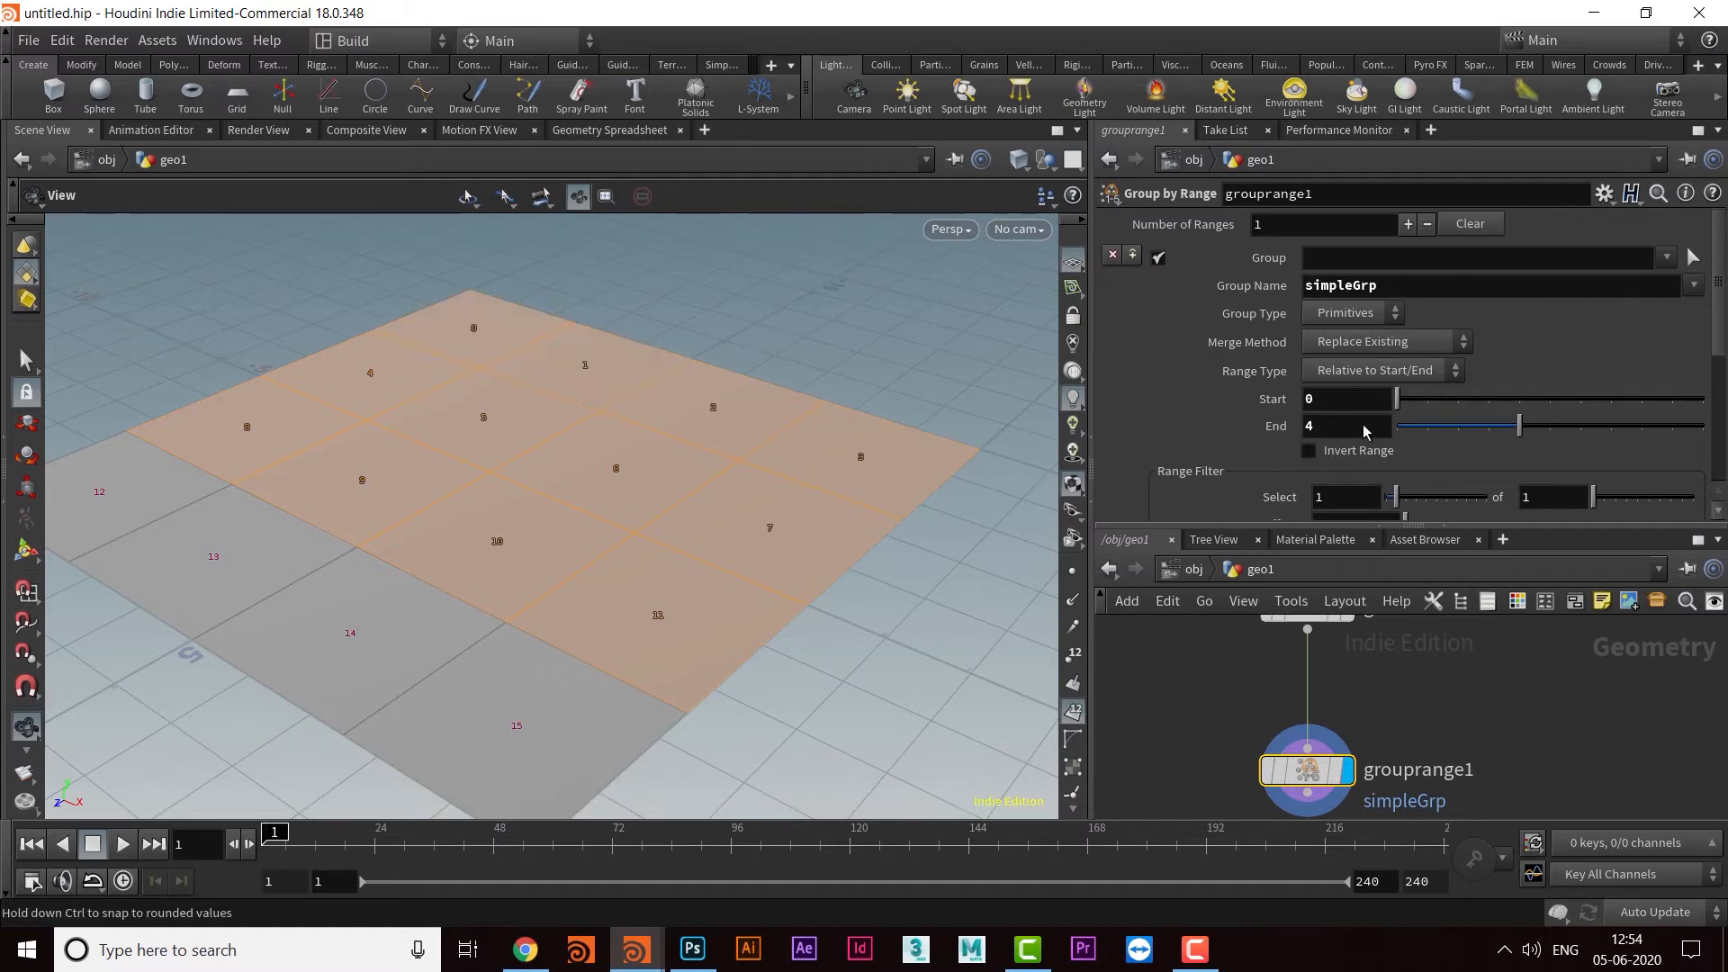
pyautogui.moveTo(1522, 435); pyautogui.dragTo(1396, 435)
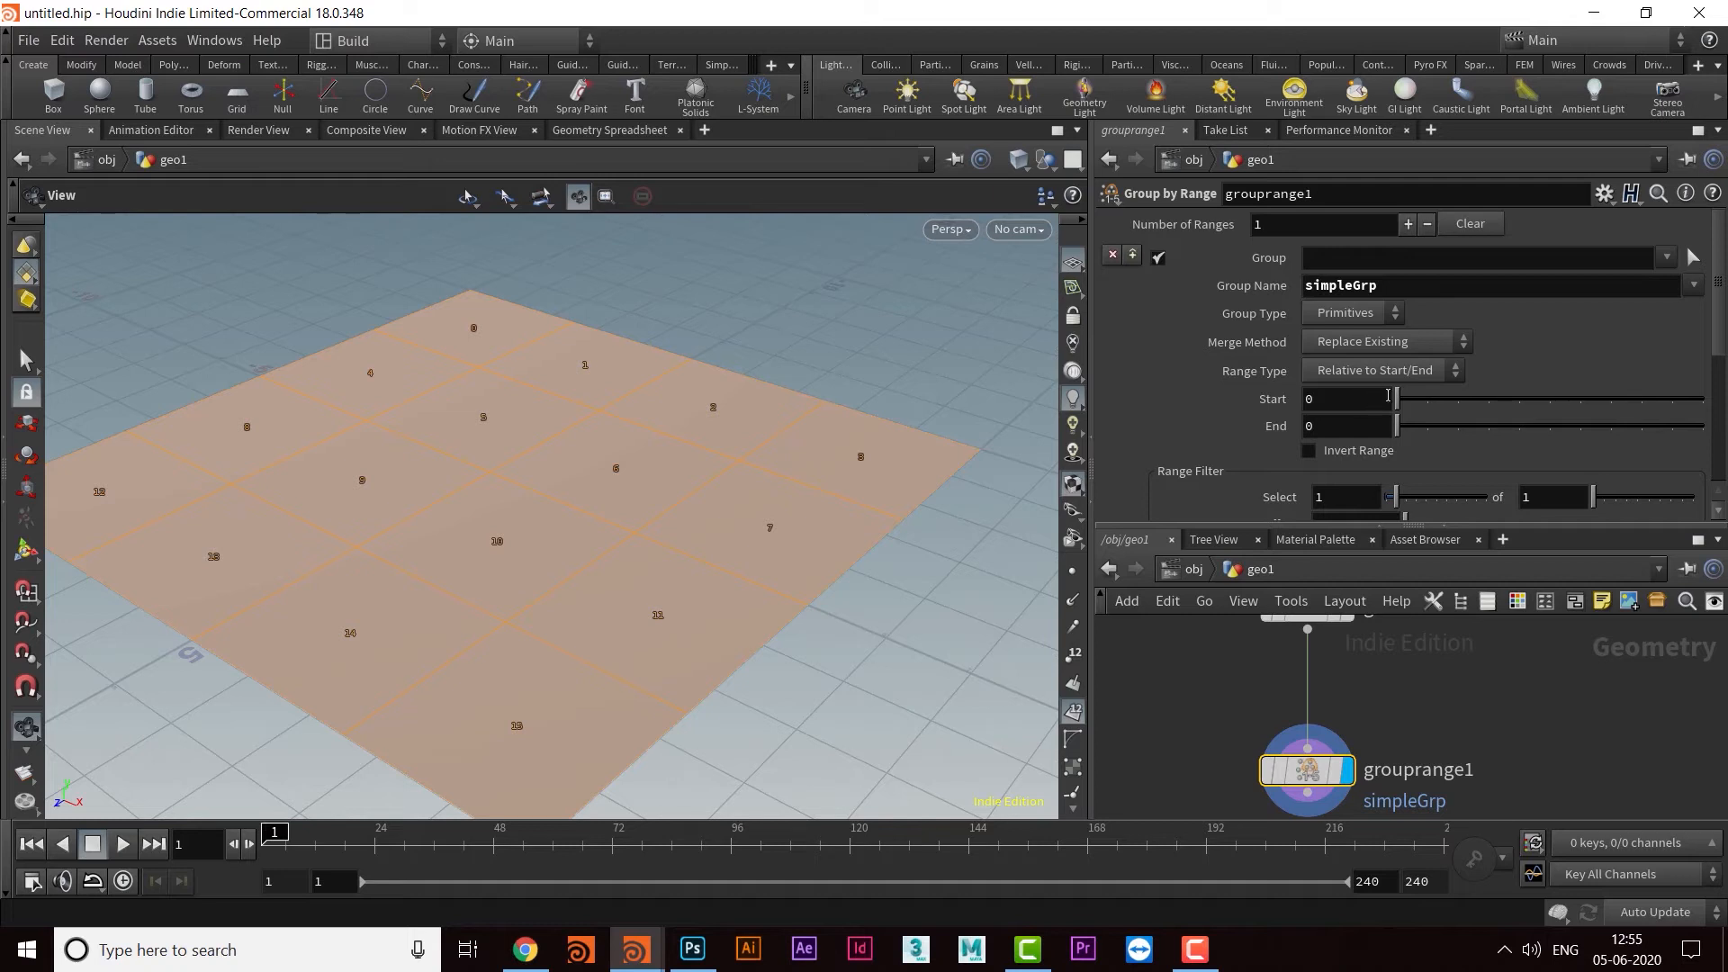
pyautogui.moveTo(1410, 412); pyautogui.dragTo(1567, 406)
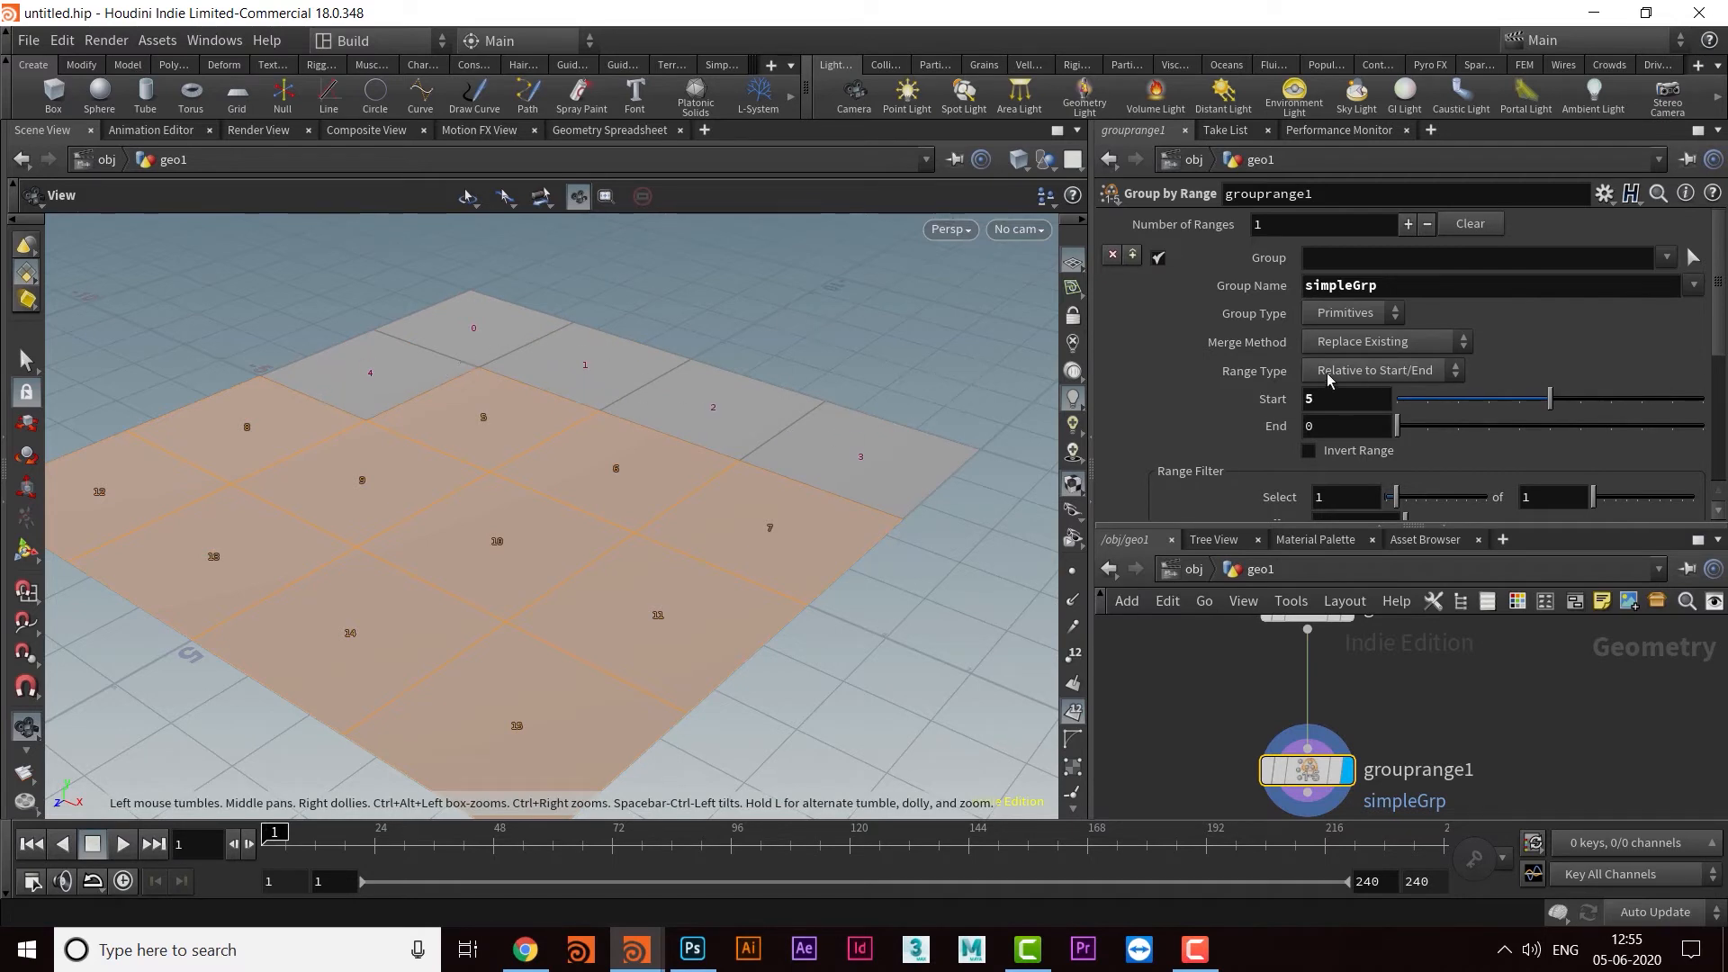
# Step: Try Points as the group type with Start lowered to 1, and return the group type to Primitives
pyautogui.click(1354, 312)
pyautogui.click(1340, 335)
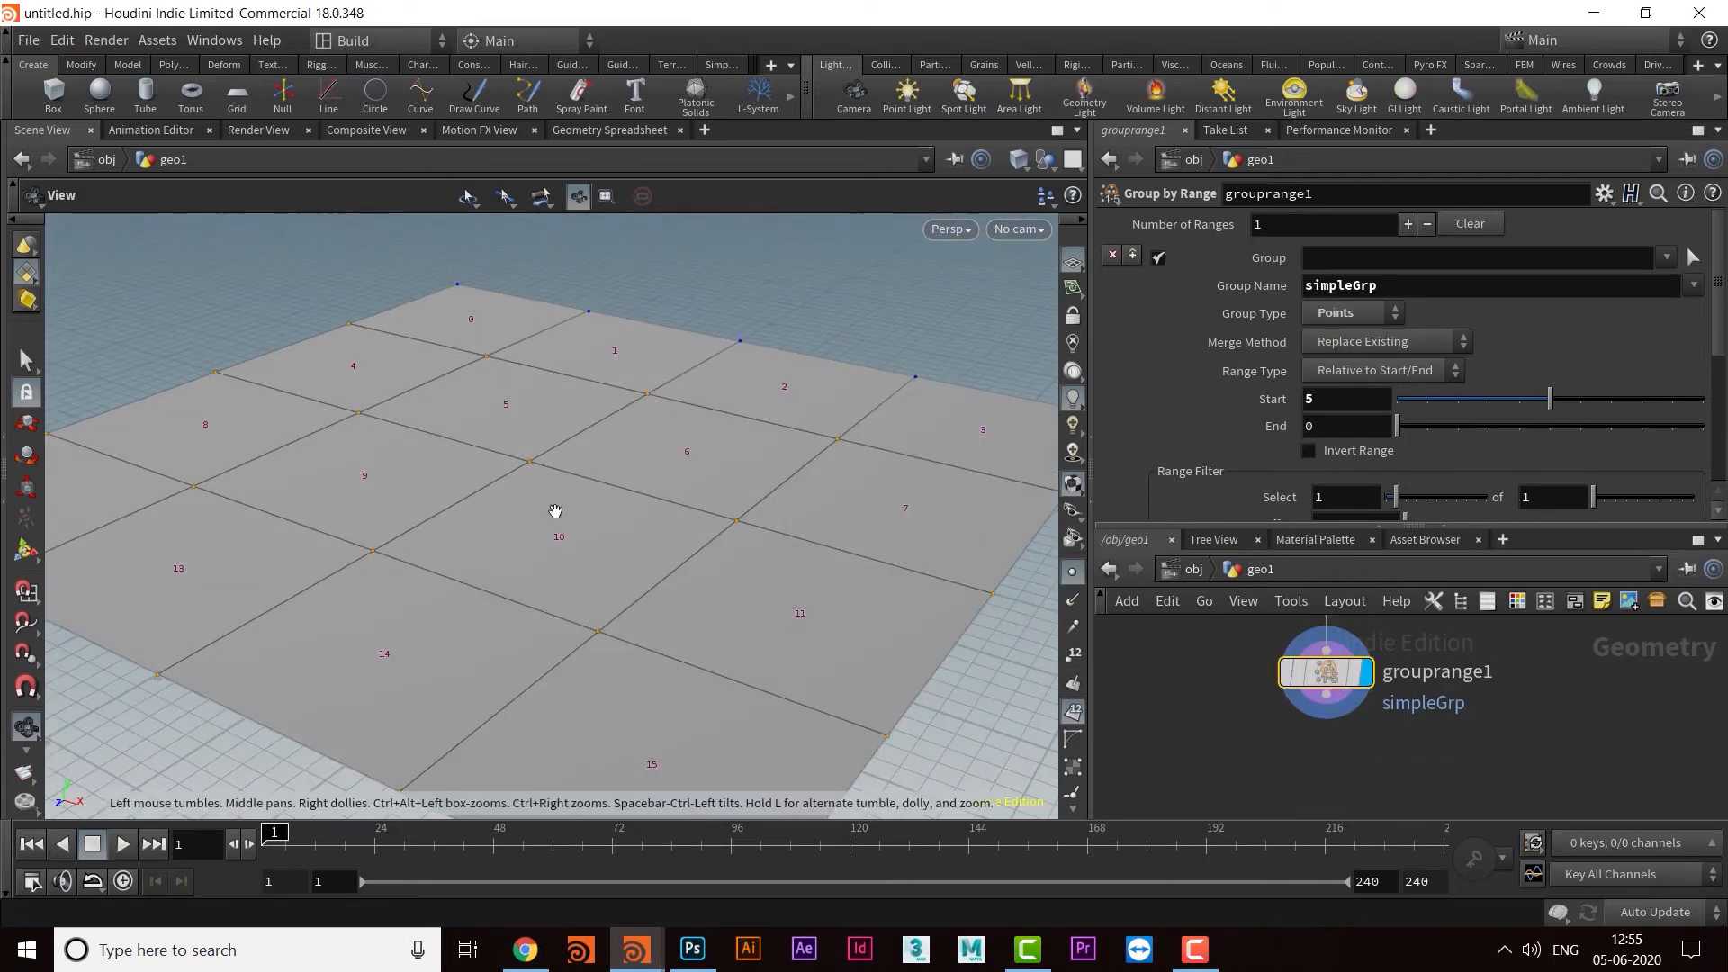
pyautogui.moveTo(556, 511); pyautogui.dragTo(621, 473, button='right')
pyautogui.moveTo(621, 473); pyautogui.dragTo(571, 499, button='middle')
pyautogui.moveTo(1537, 403); pyautogui.dragTo(1424, 410)
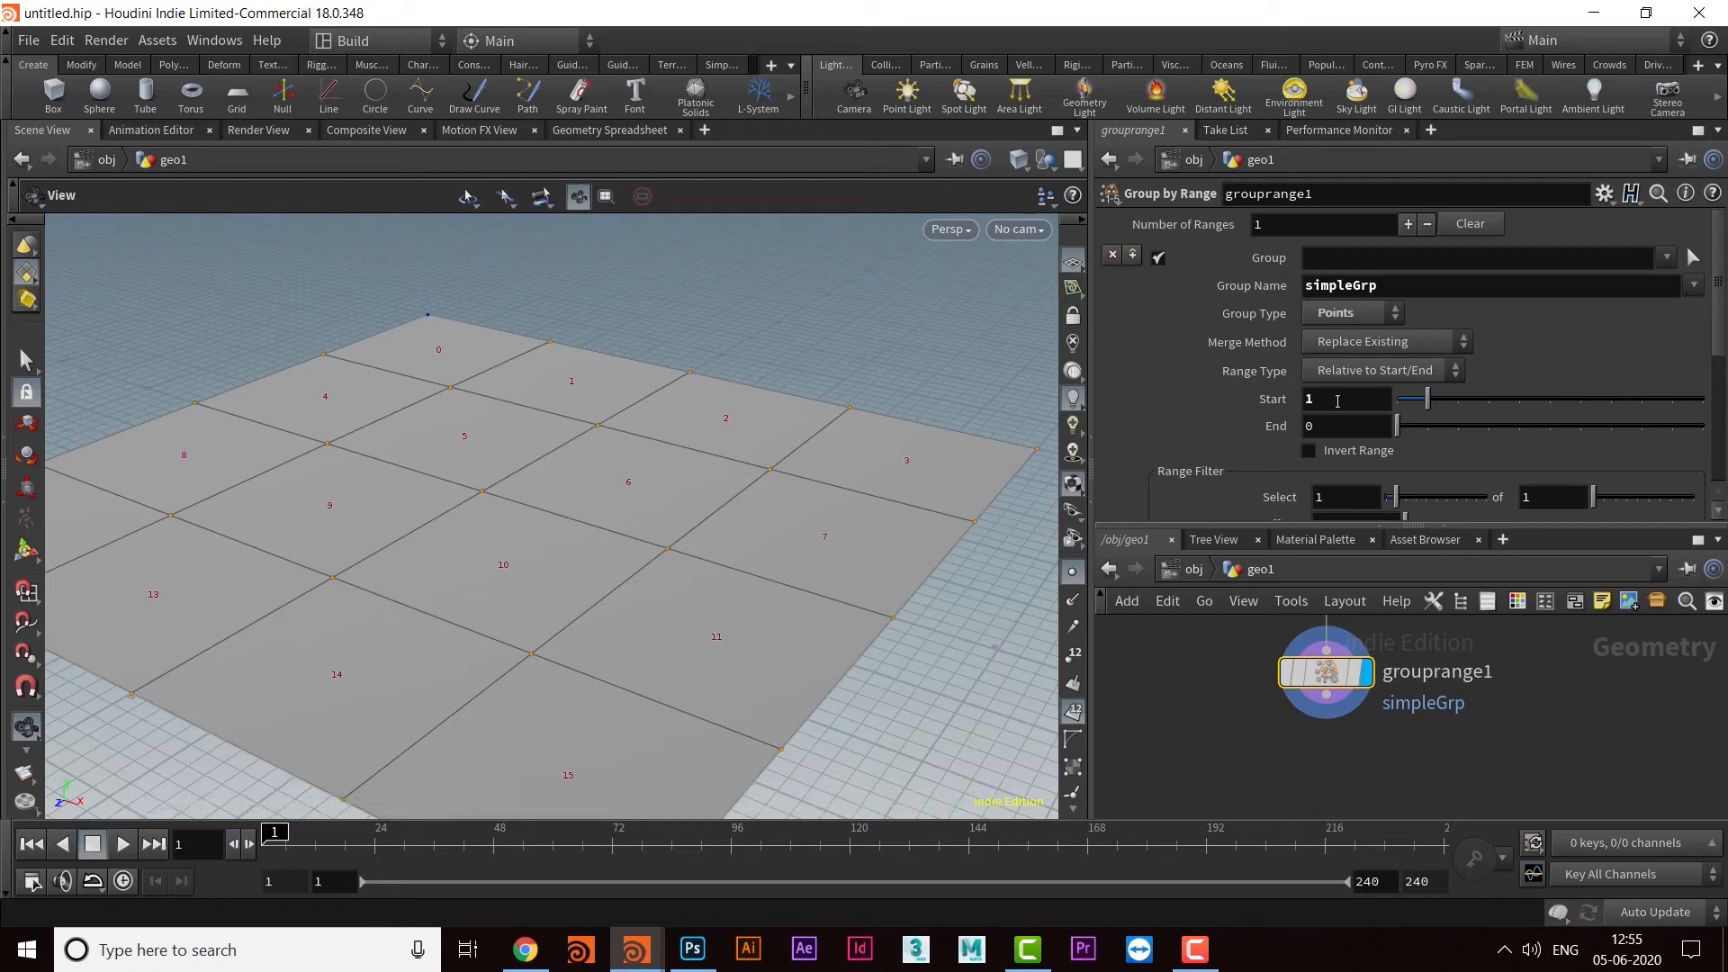
pyautogui.click(1352, 315)
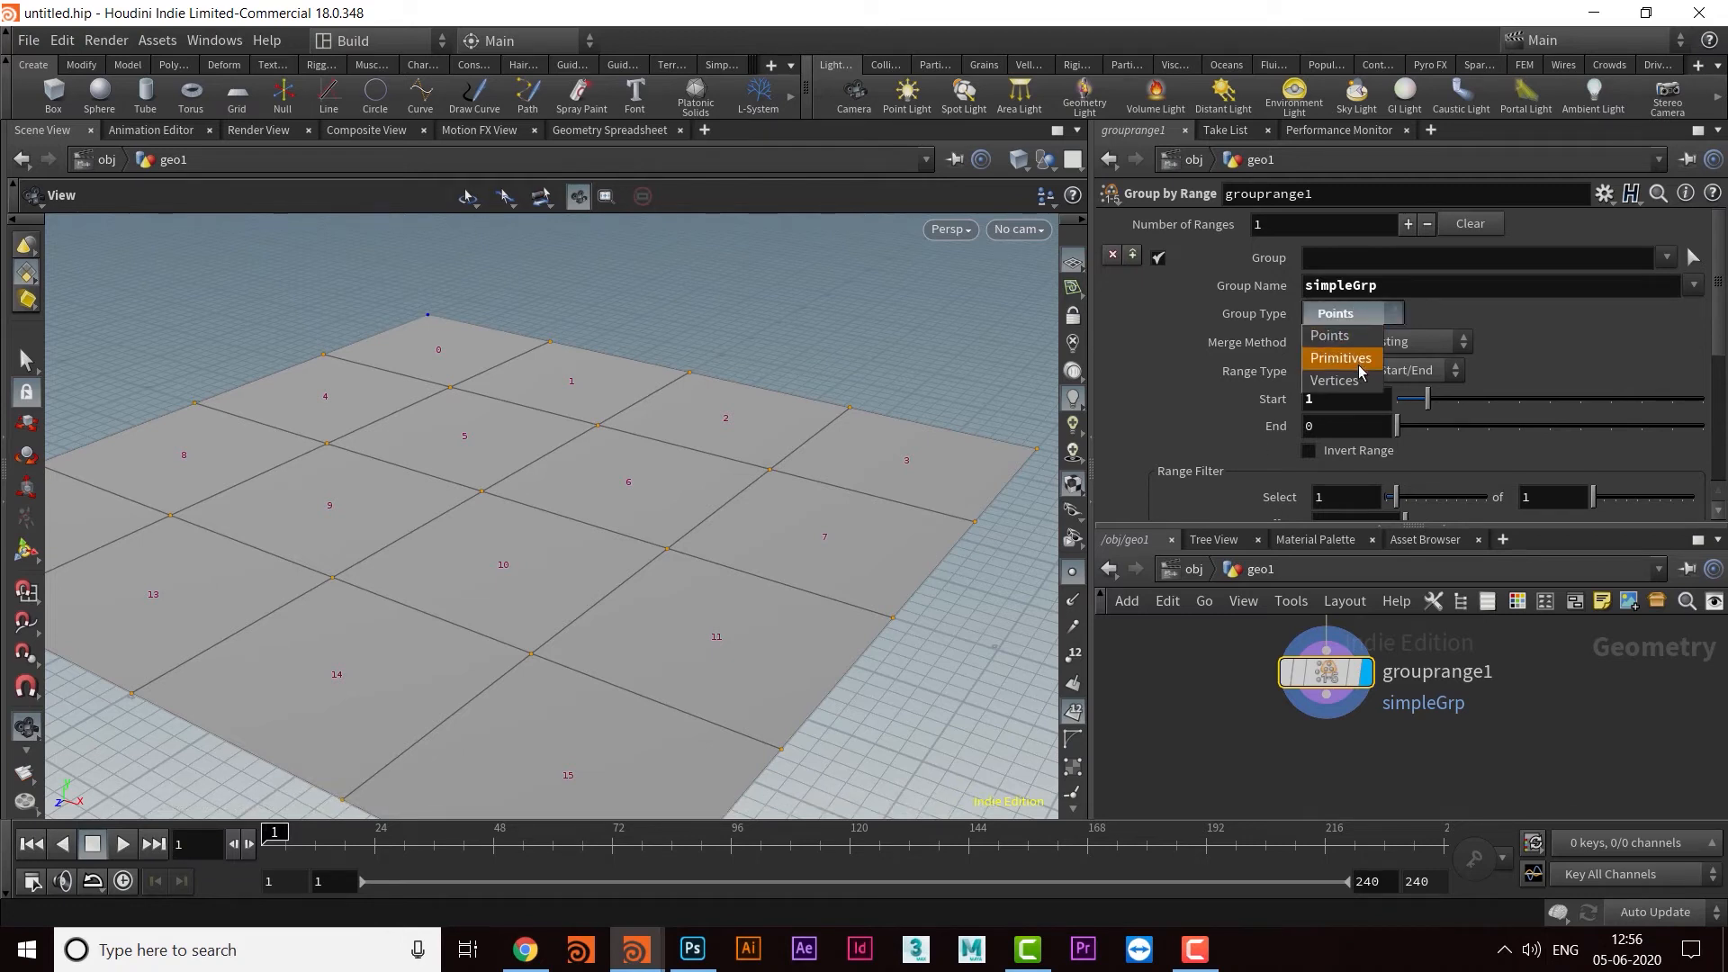
pyautogui.click(1362, 360)
pyautogui.moveTo(834, 462); pyautogui.dragTo(756, 473)
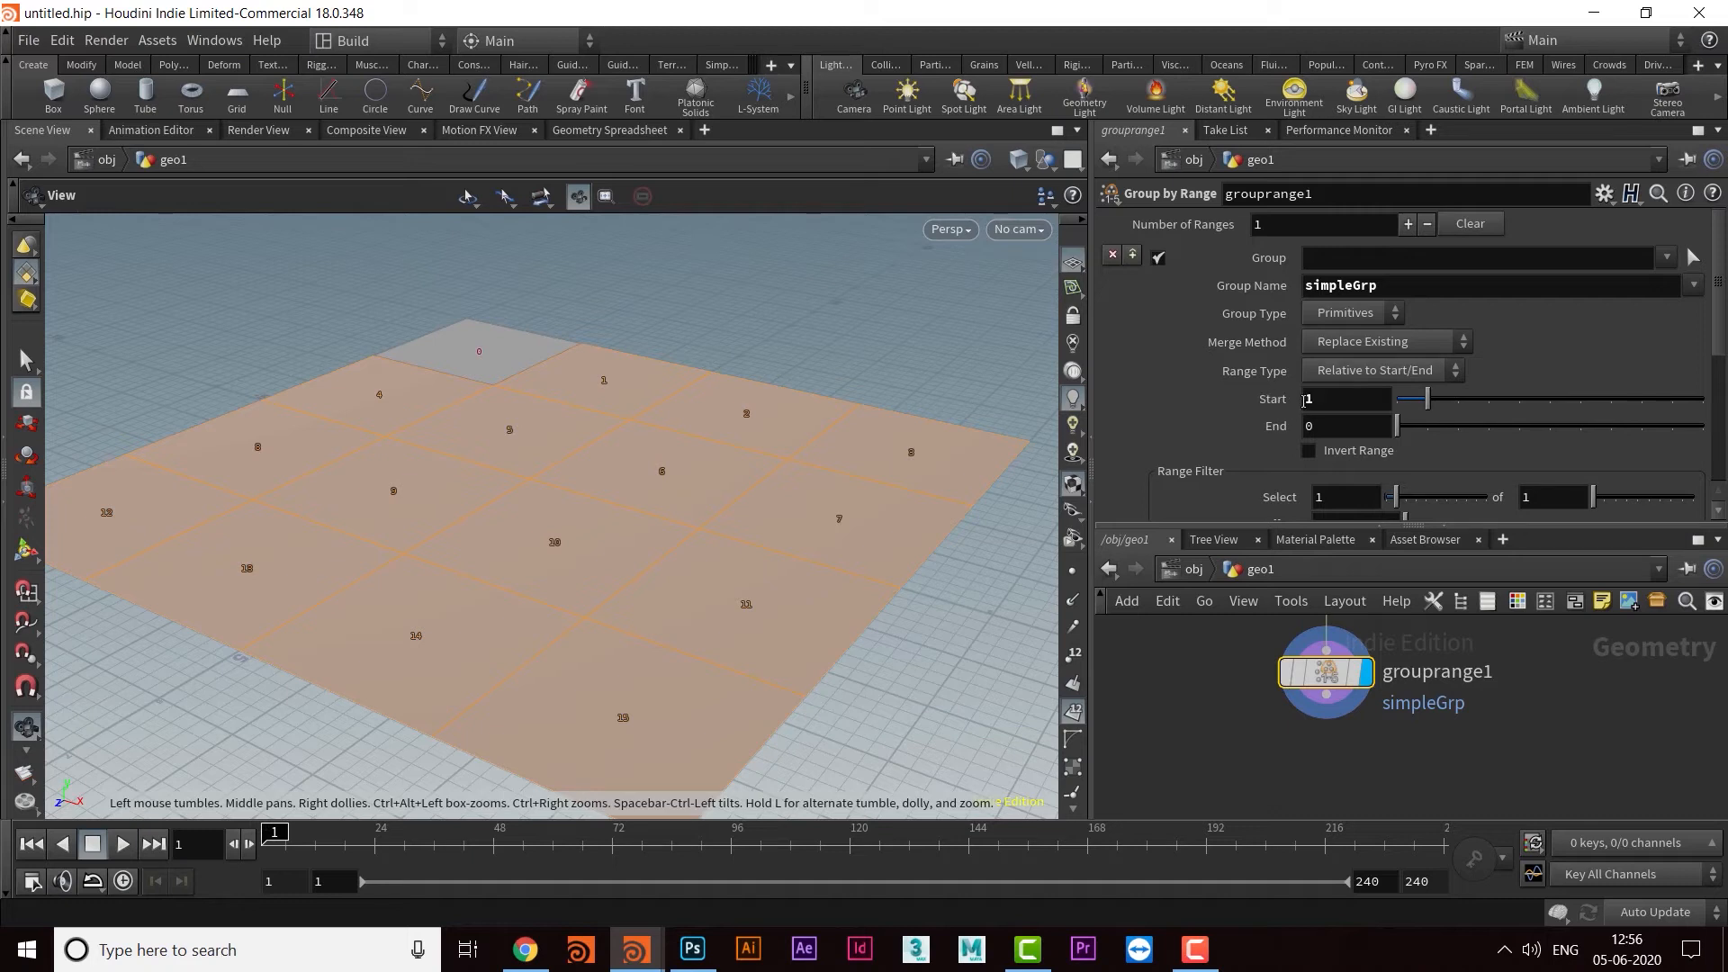
# Step: Reset Start to 0 and set the range type to Start and Length
pyautogui.moveTo(1427, 400); pyautogui.dragTo(1384, 408)
pyautogui.click(1362, 372)
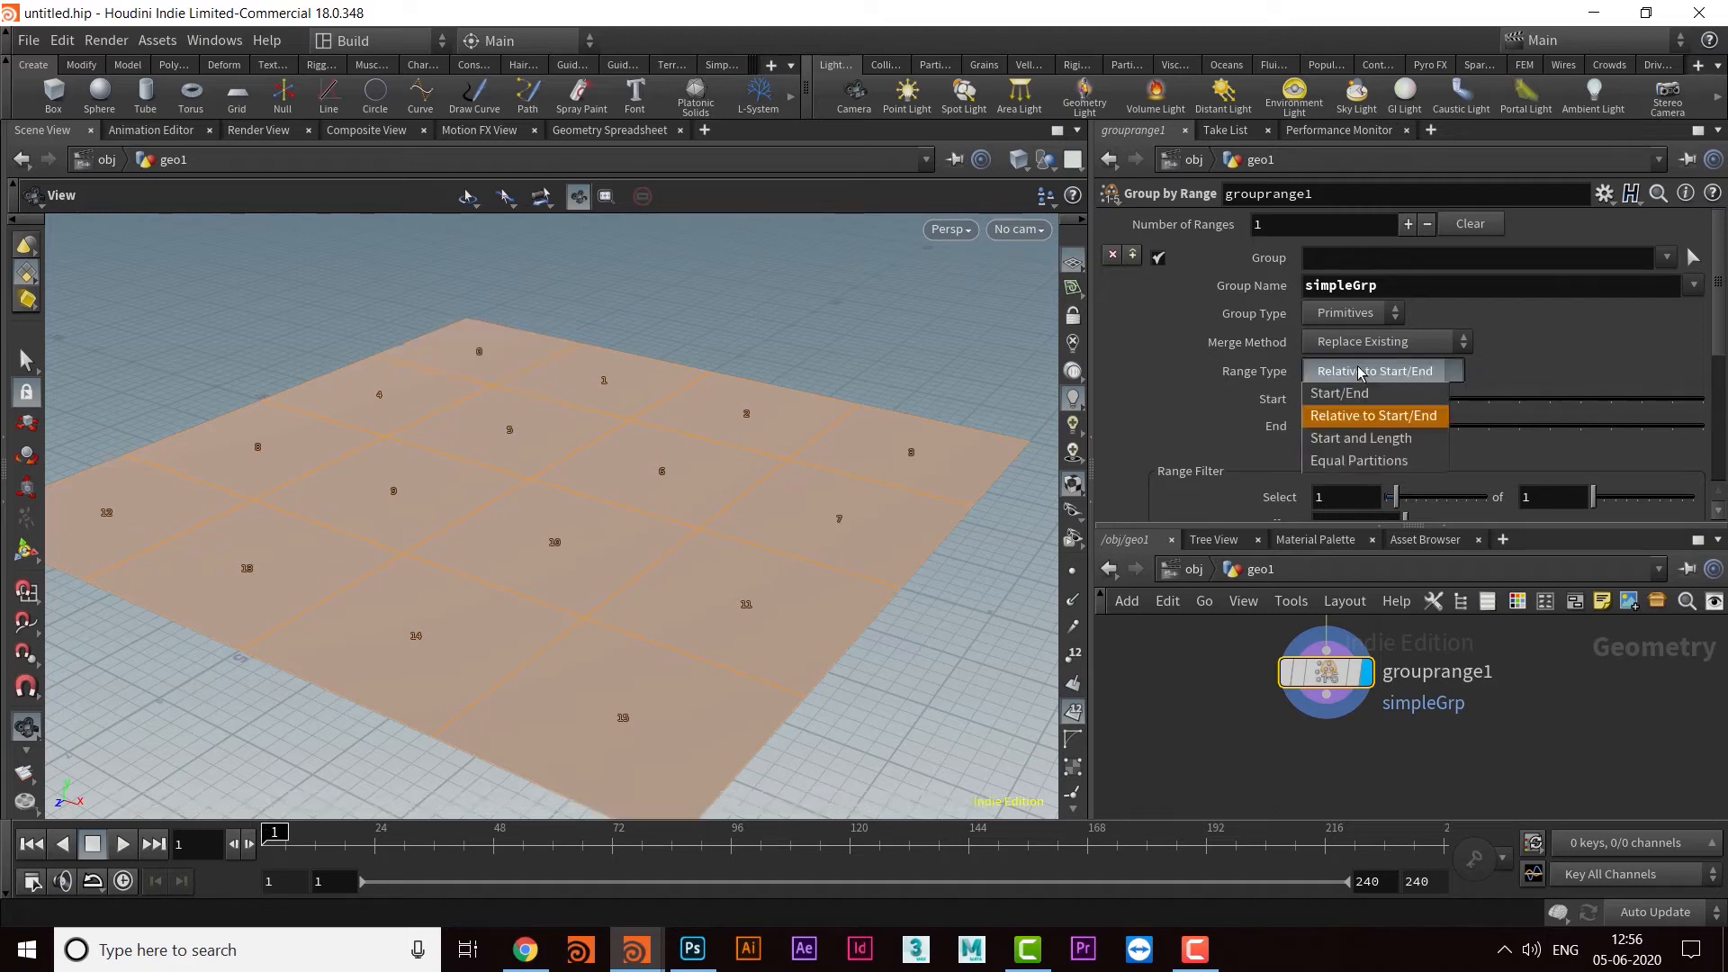
pyautogui.click(1359, 440)
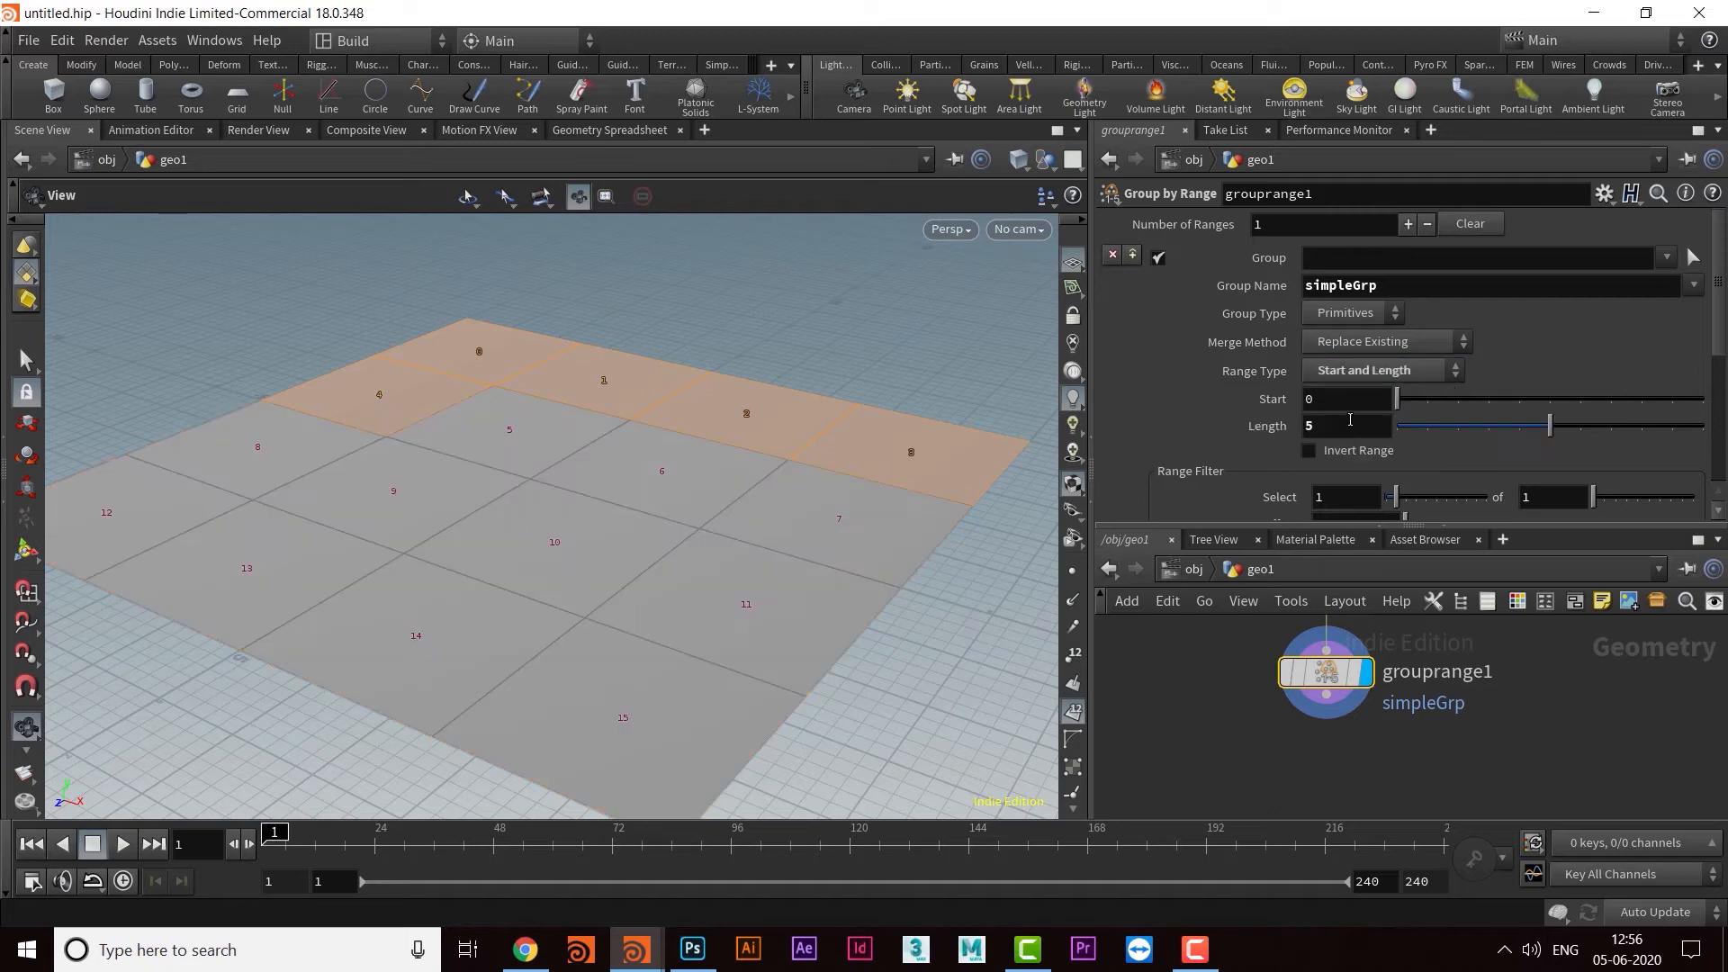
# Step: Lower the Length to 0 and raise it to 1 to group only primitive 0
pyautogui.moveTo(1461, 437); pyautogui.dragTo(1391, 426)
pyautogui.click(1338, 401)
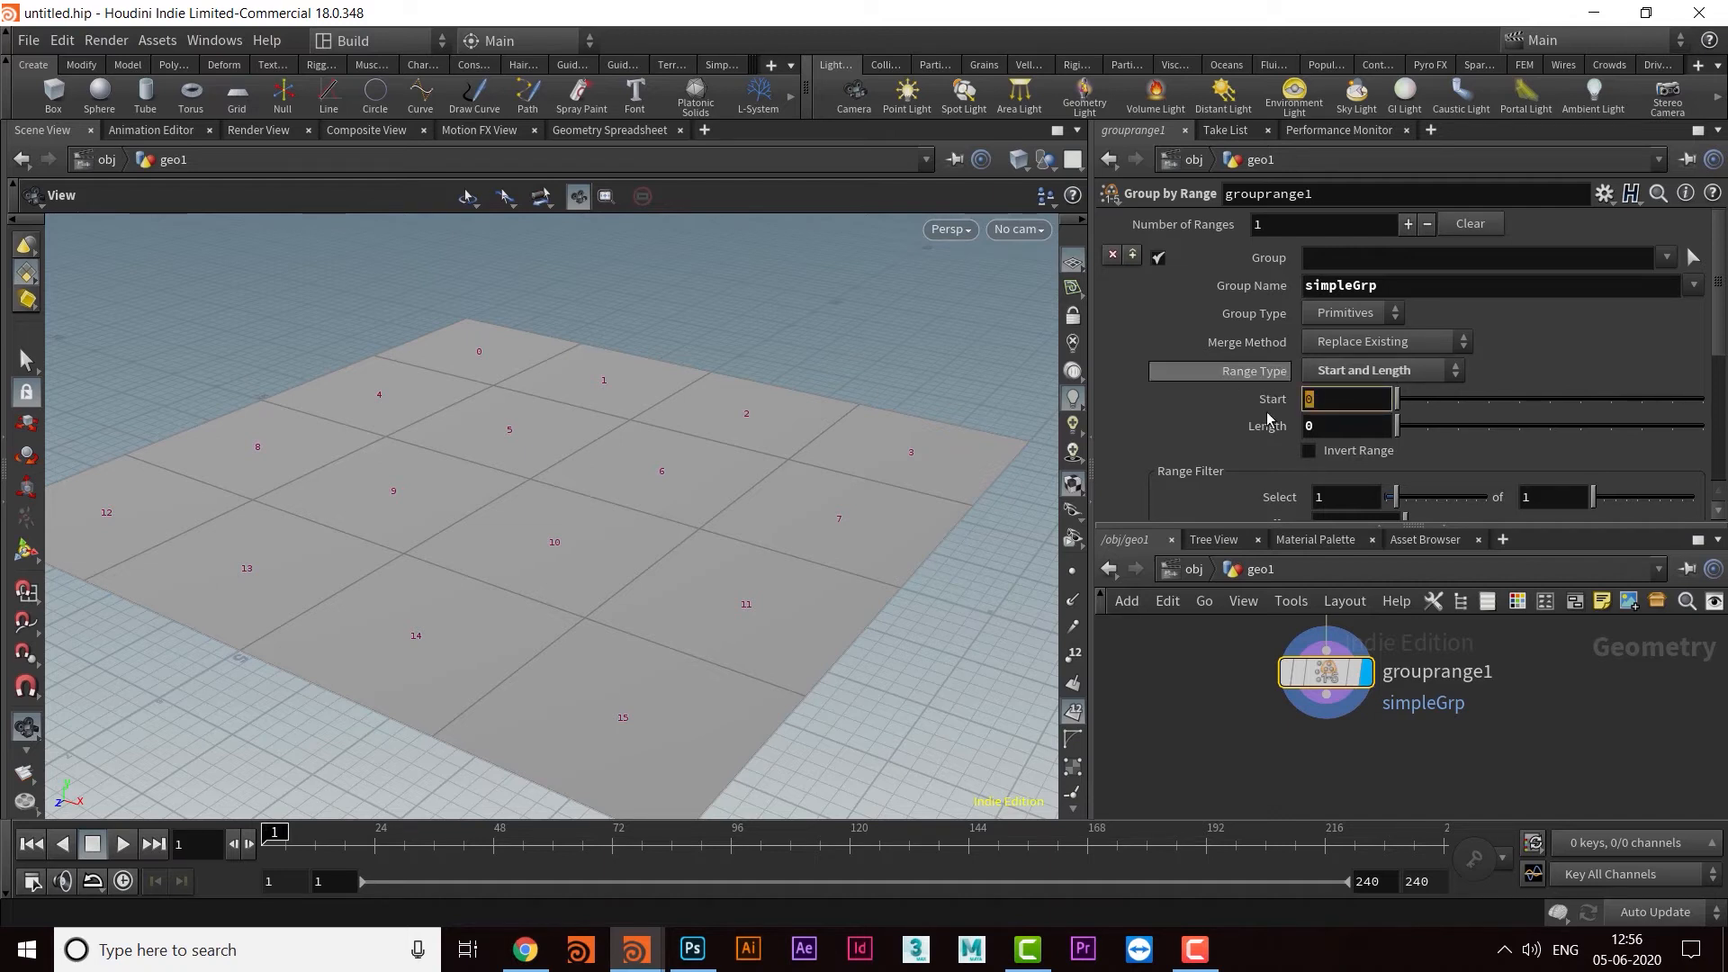
pyautogui.click(1273, 404)
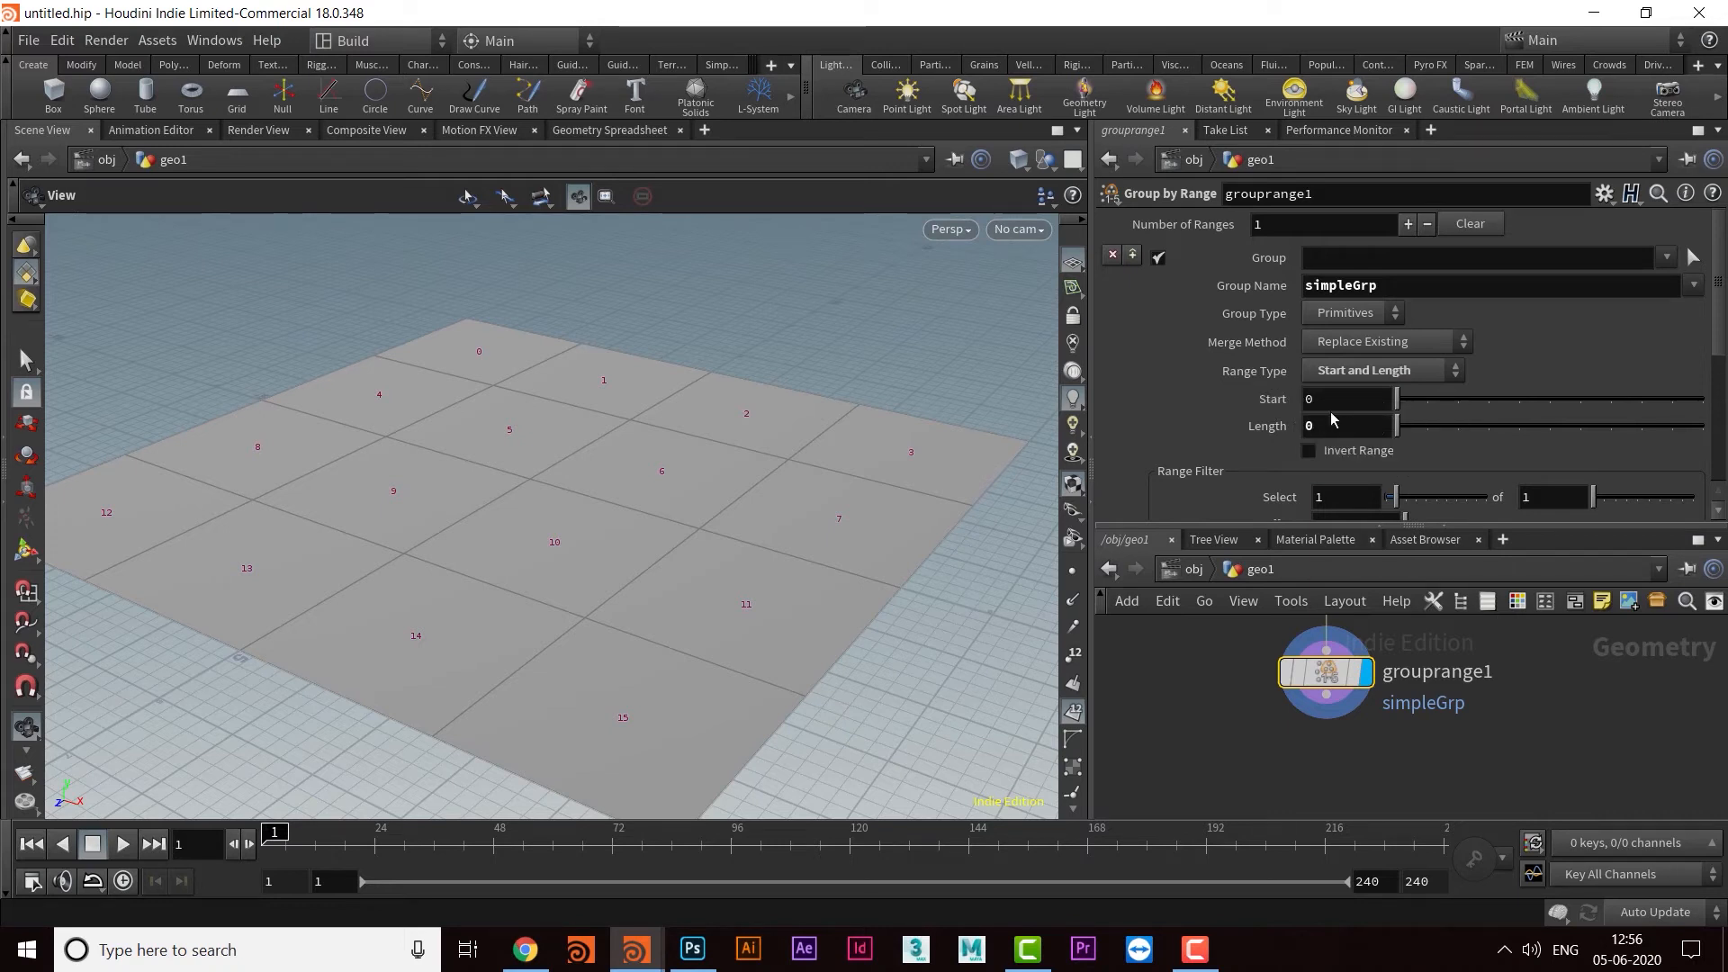
pyautogui.click(1317, 430)
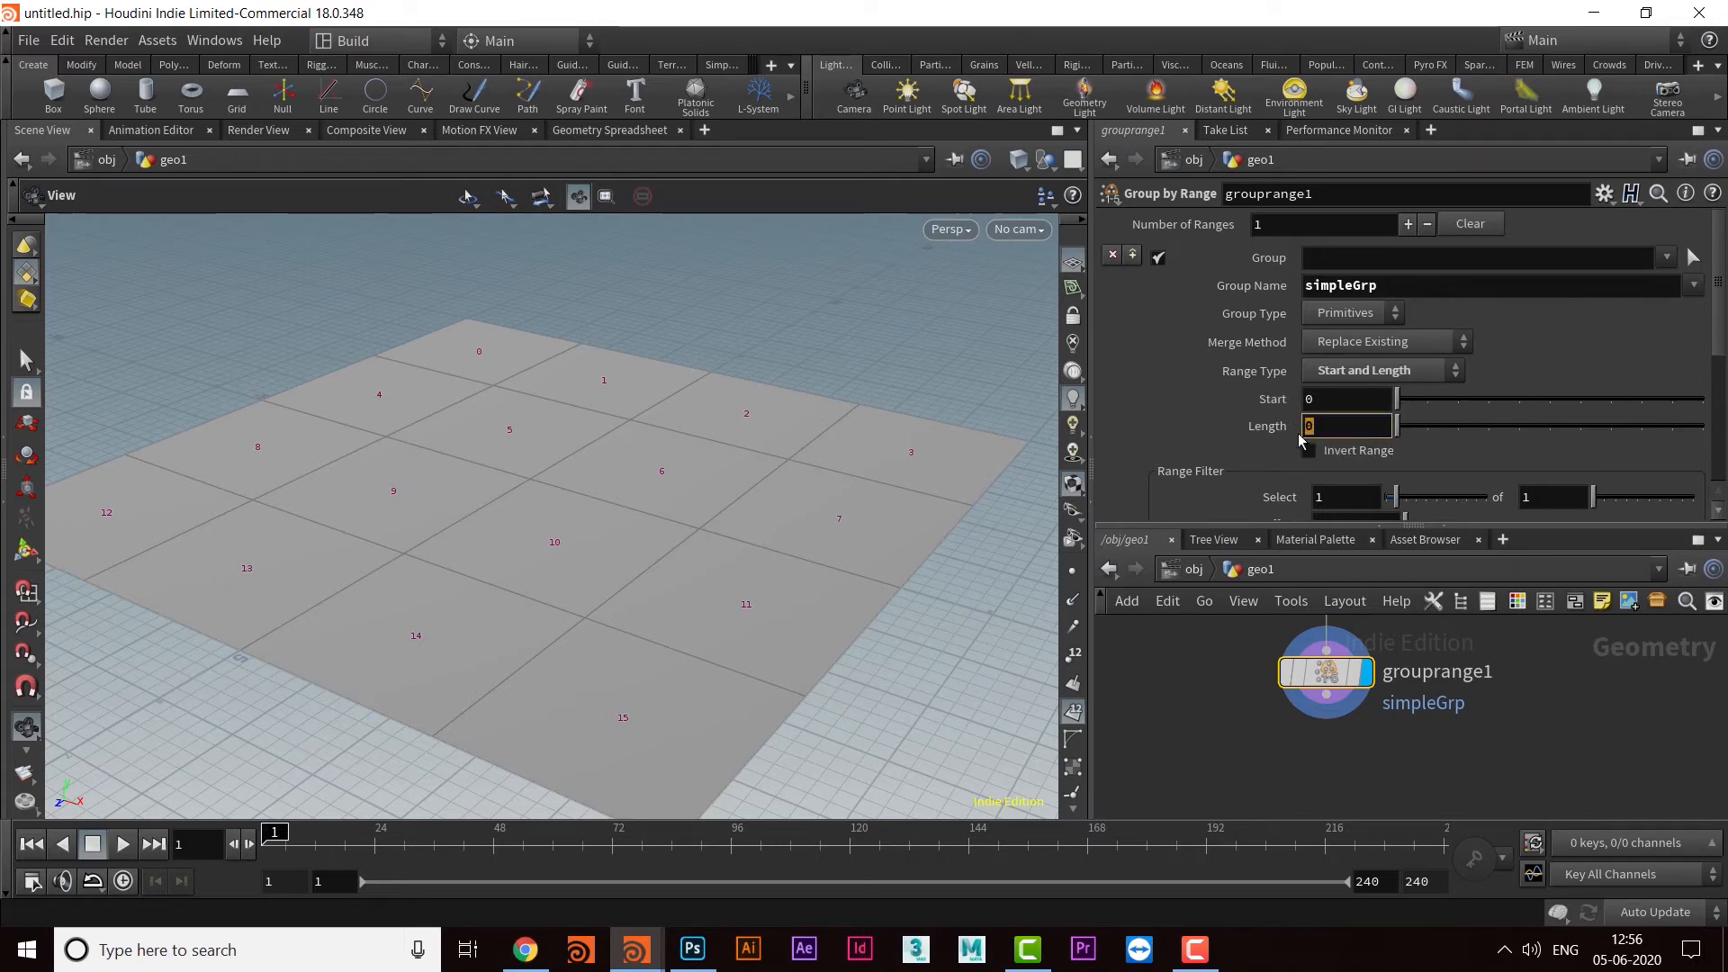
pyautogui.moveTo(1400, 433); pyautogui.dragTo(1428, 427)
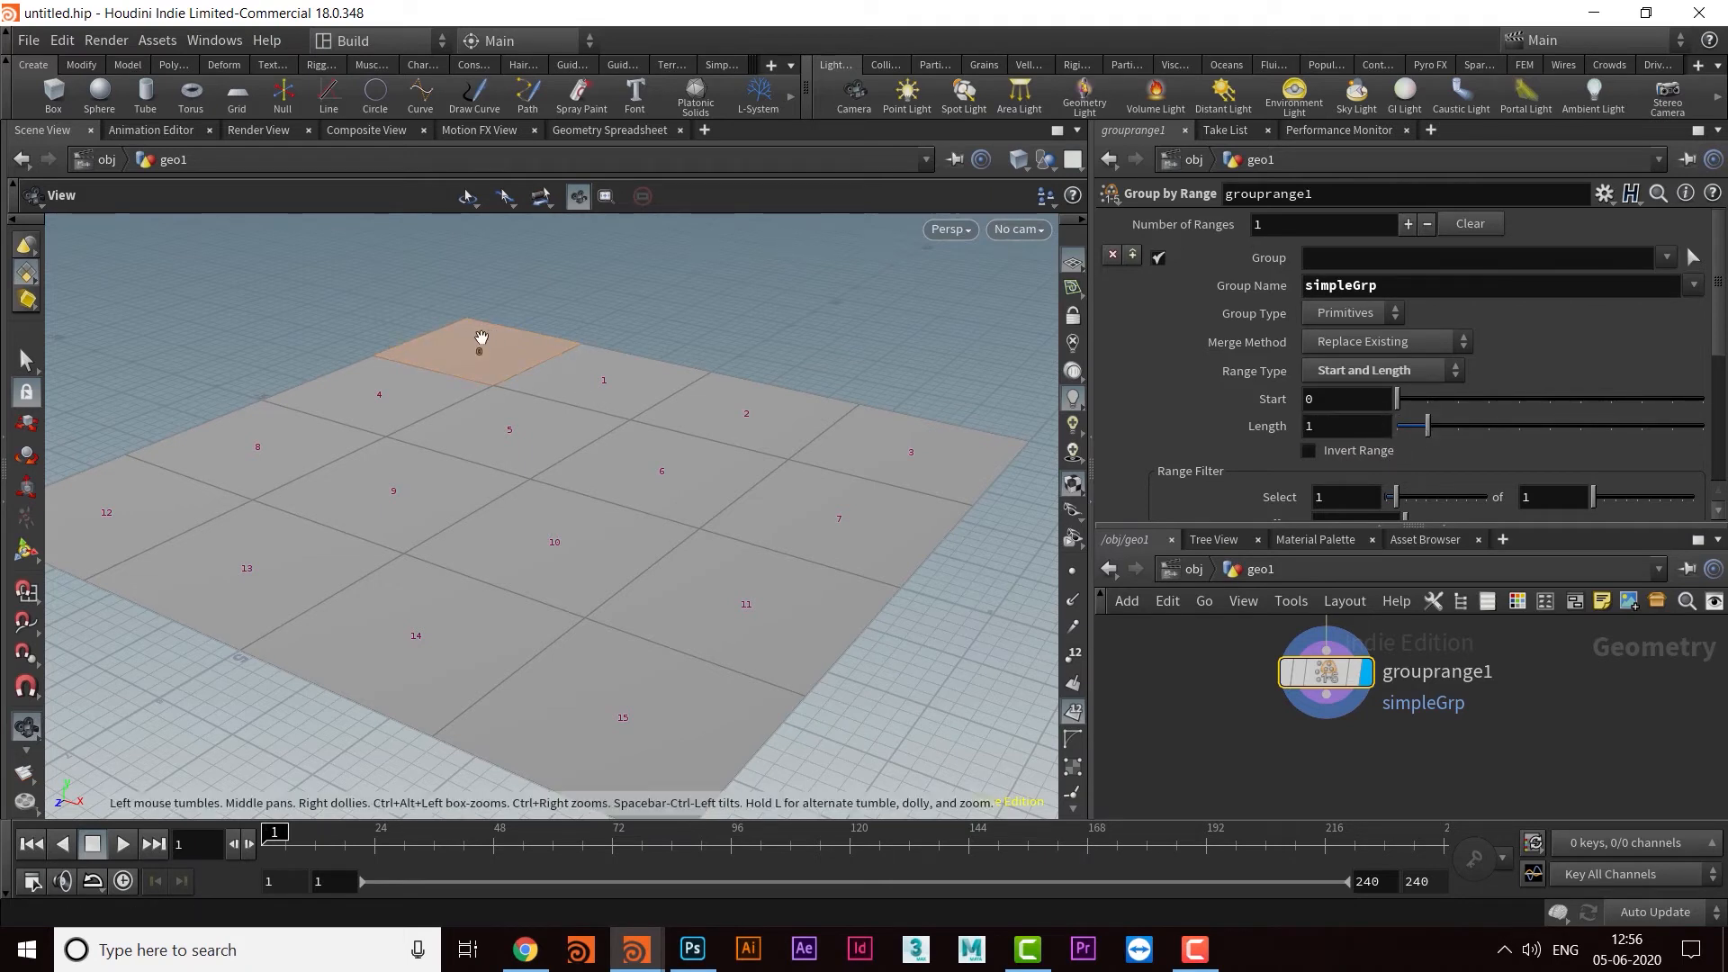
# Step: Reset the Length to 0, set Start to 5 and set the Length to 1 to group only primitive 5
pyautogui.click(1333, 399)
pyautogui.moveTo(1428, 427); pyautogui.dragTo(1270, 441)
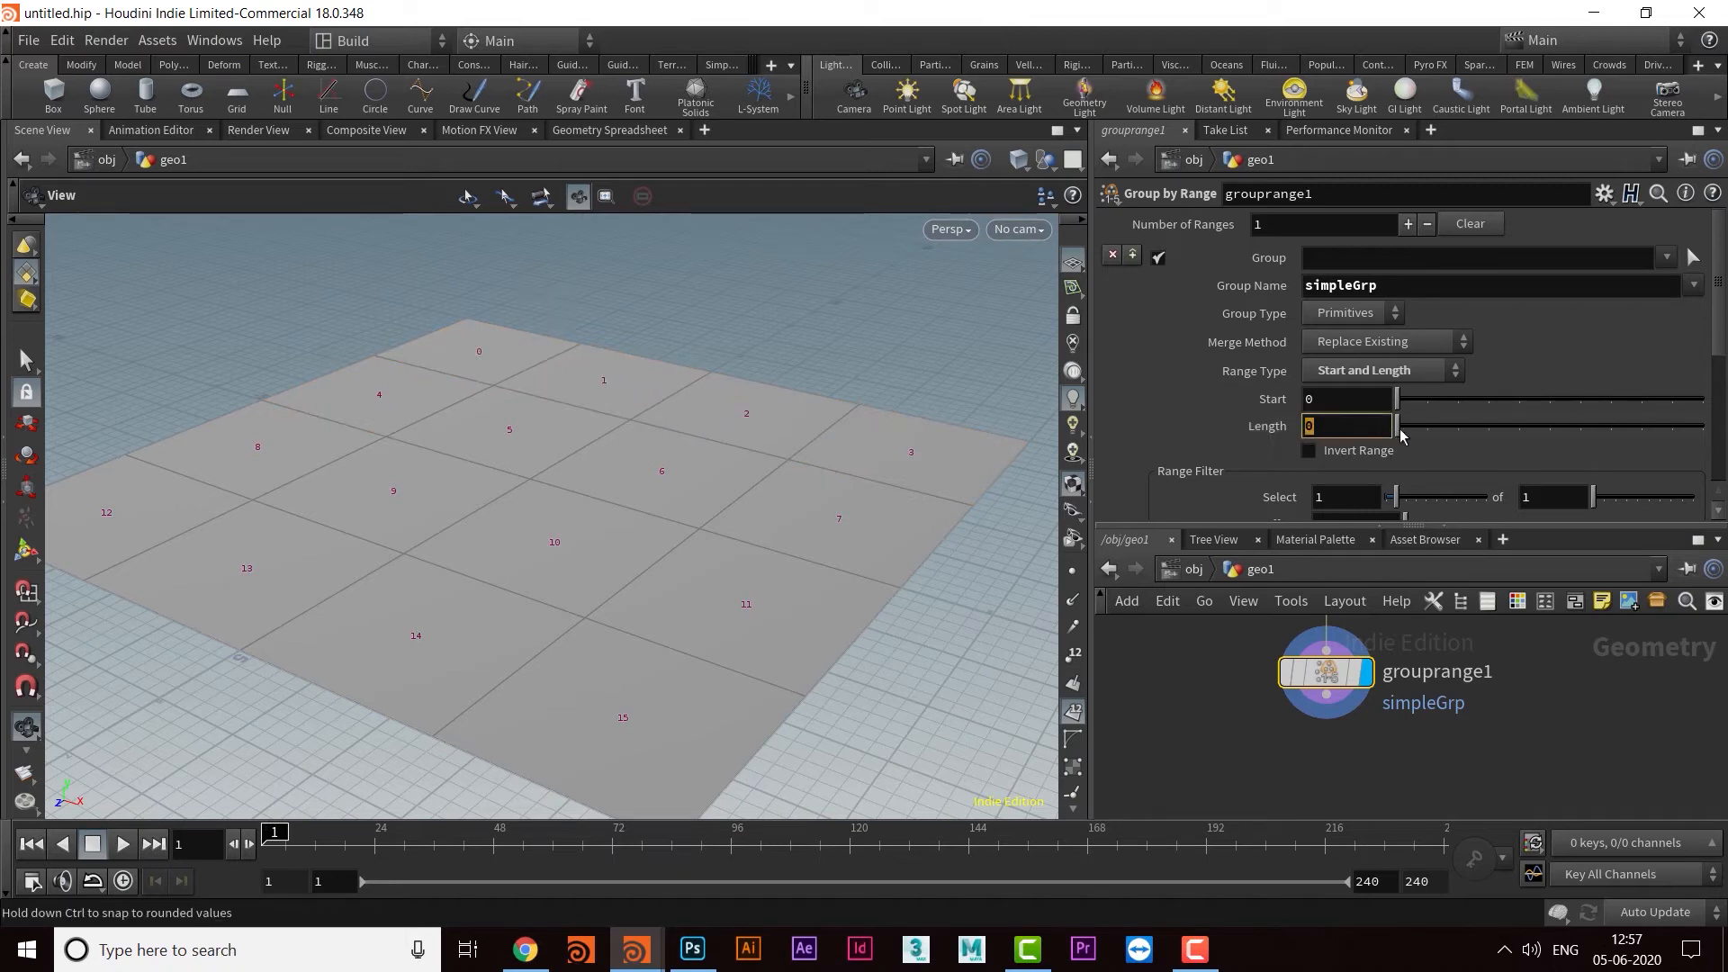
pyautogui.moveTo(1396, 399); pyautogui.dragTo(1550, 399)
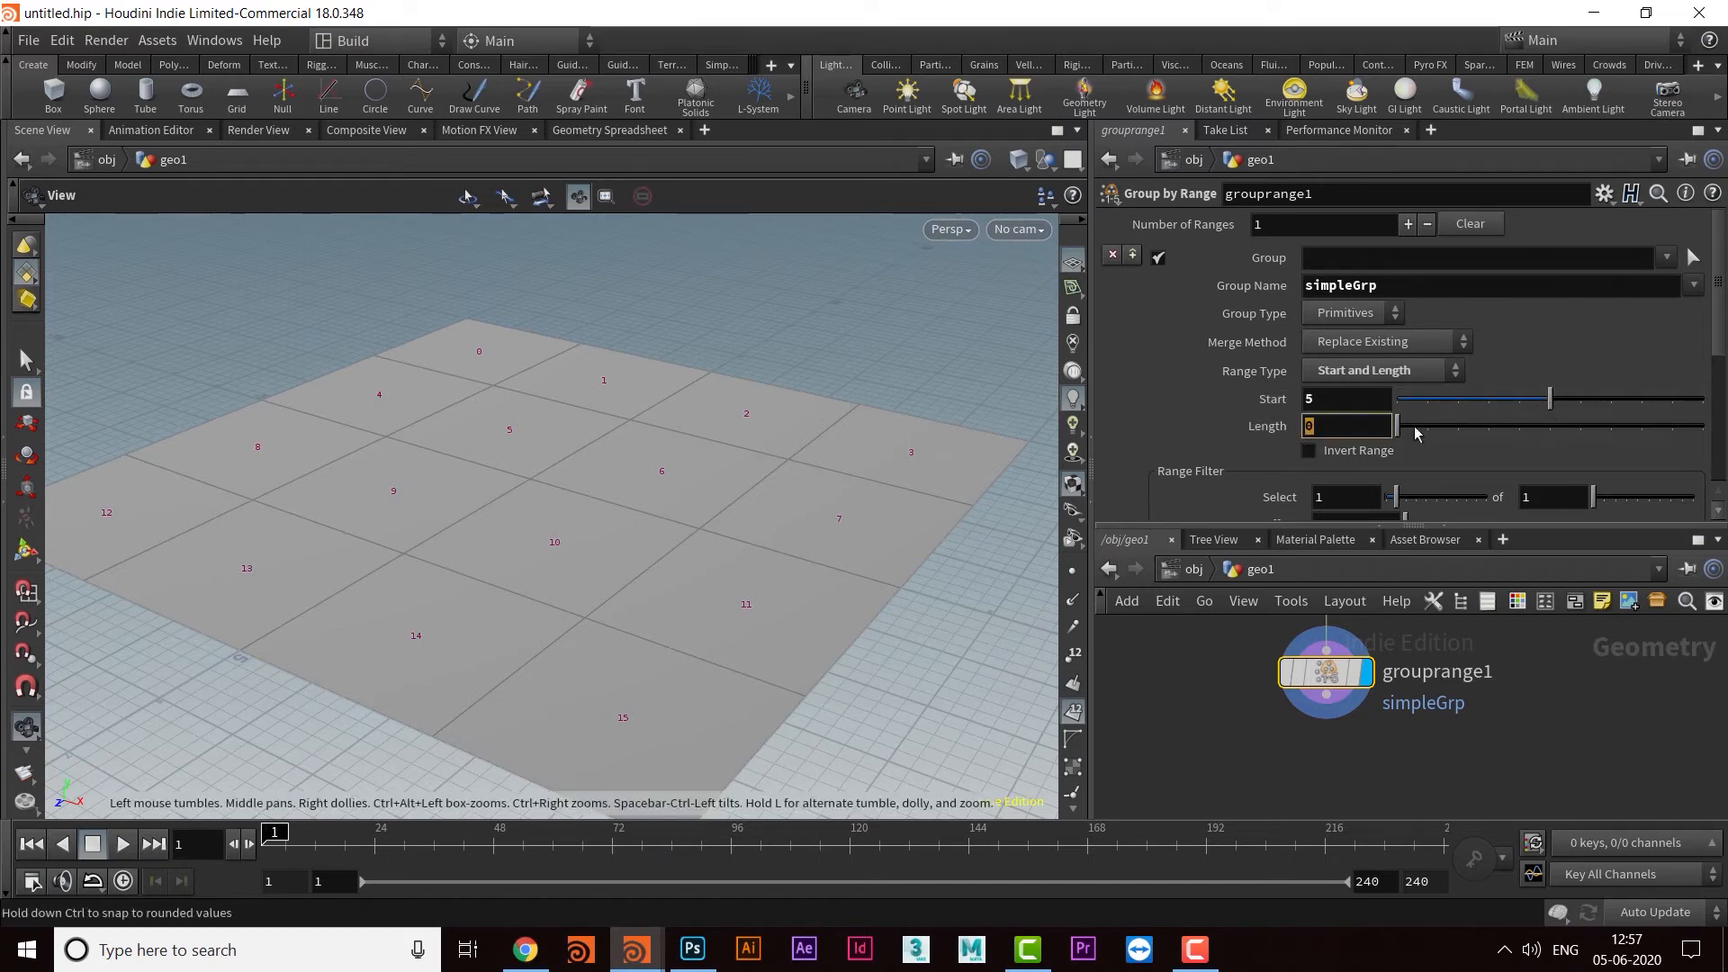
pyautogui.moveTo(1401, 431); pyautogui.dragTo(1416, 436)
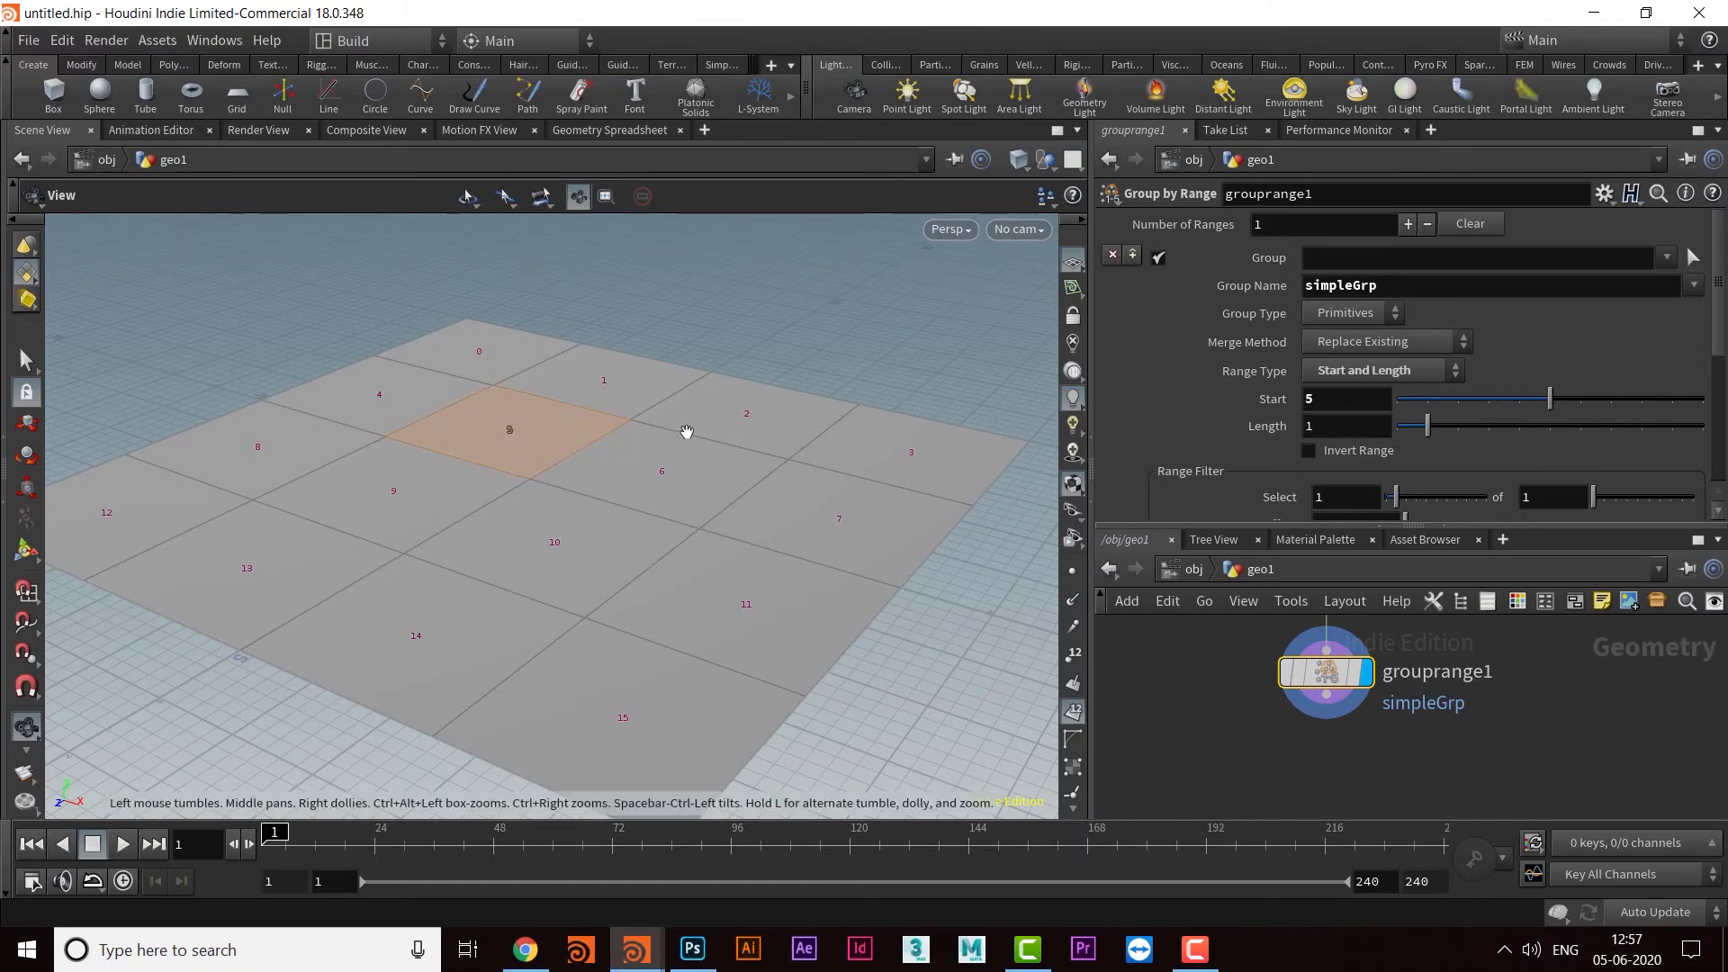
# Step: Set the Length to 3 to group primitives 5 to 7, and toggle Invert Range on and back off
pyautogui.moveTo(1258, 409); pyautogui.dragTo(1257, 410)
pyautogui.moveTo(1432, 435); pyautogui.dragTo(1489, 441)
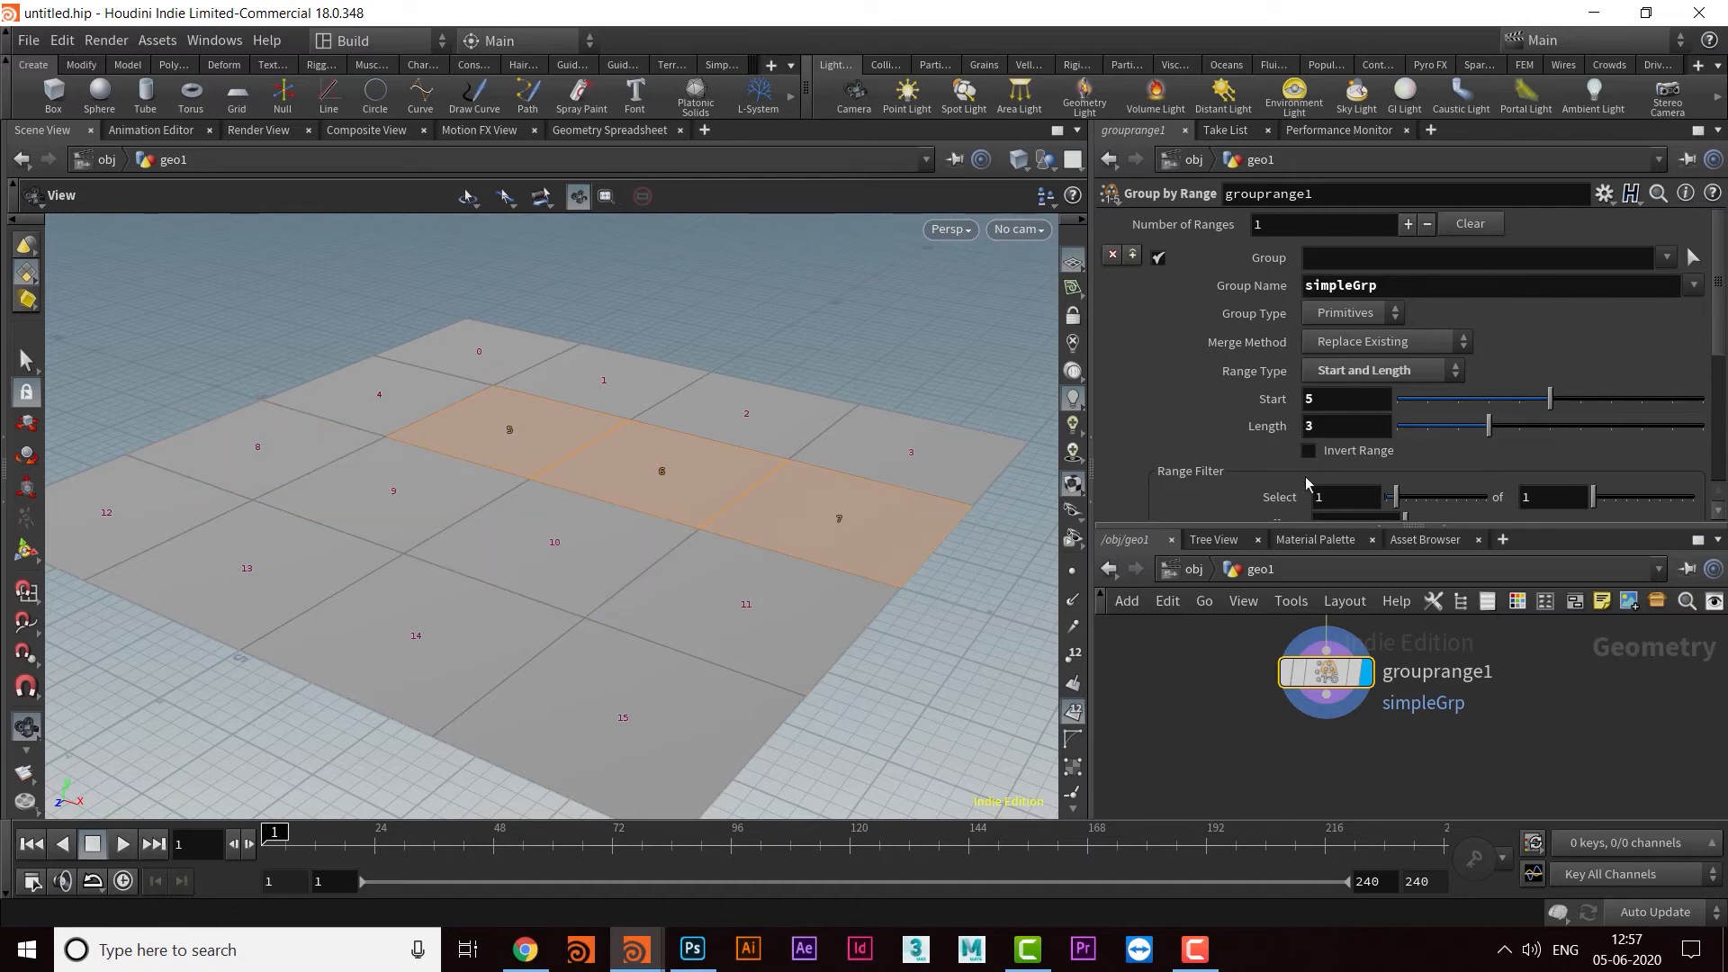
pyautogui.click(1307, 452)
pyautogui.click(1308, 452)
# Step: Reset Start and Length to 0 and set the range type to Equal Partitions
pyautogui.moveTo(1445, 409); pyautogui.dragTo(1396, 426)
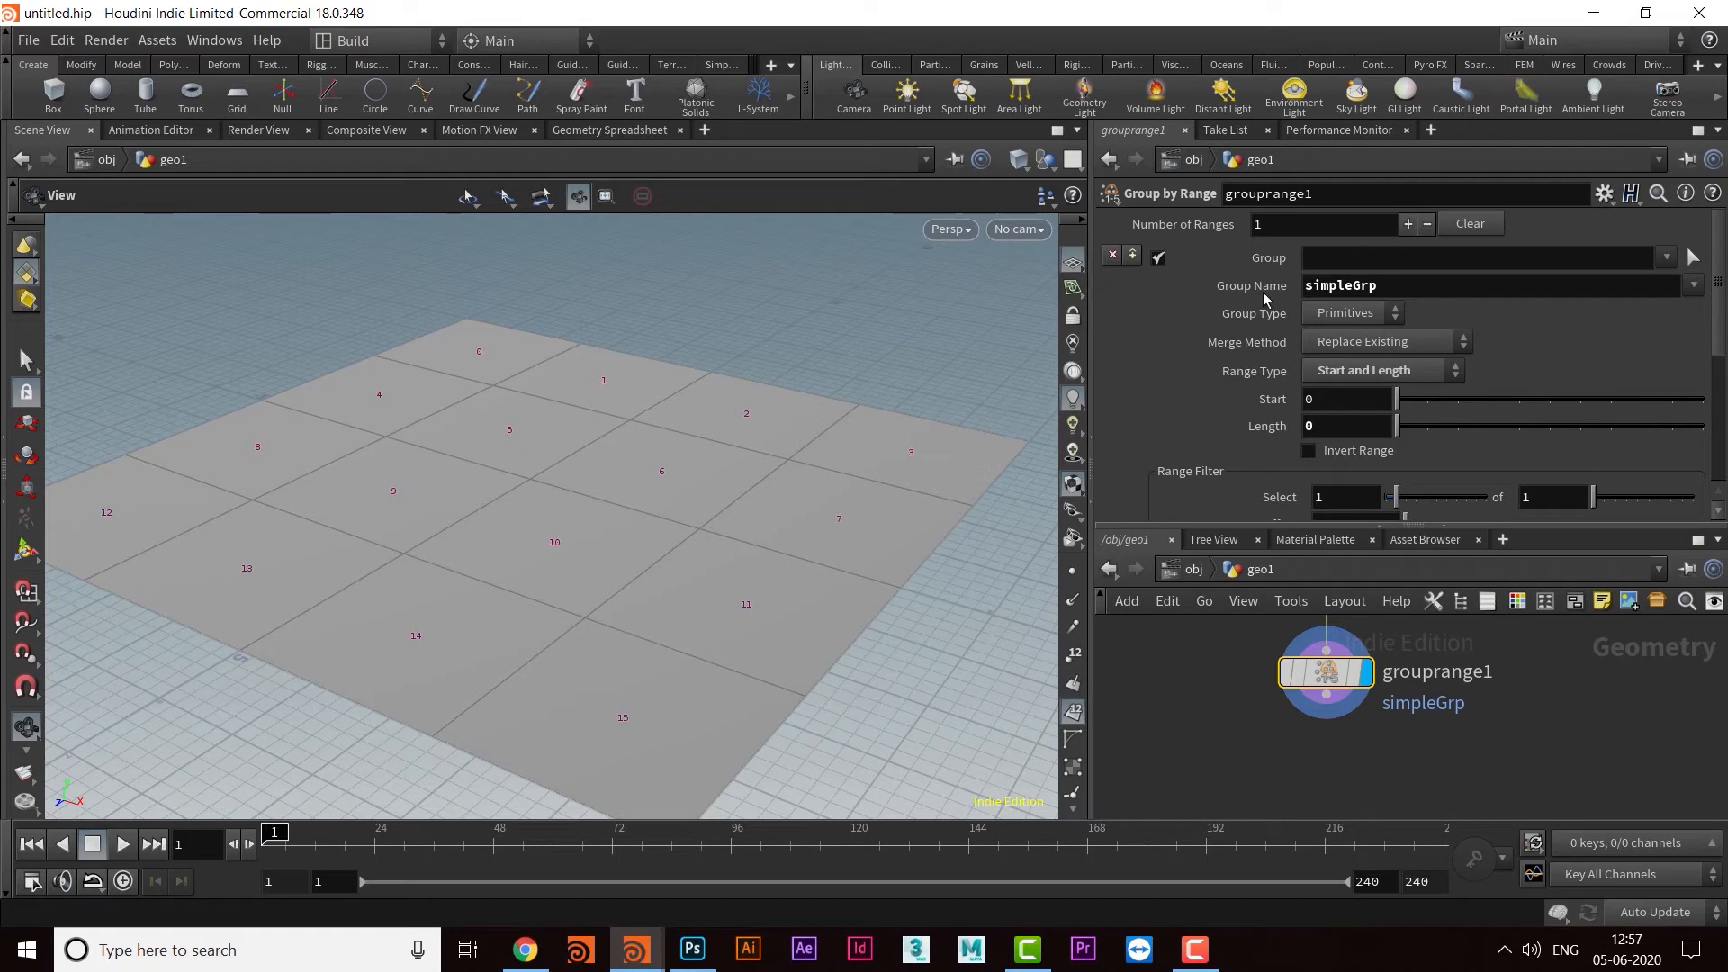
pyautogui.click(1365, 372)
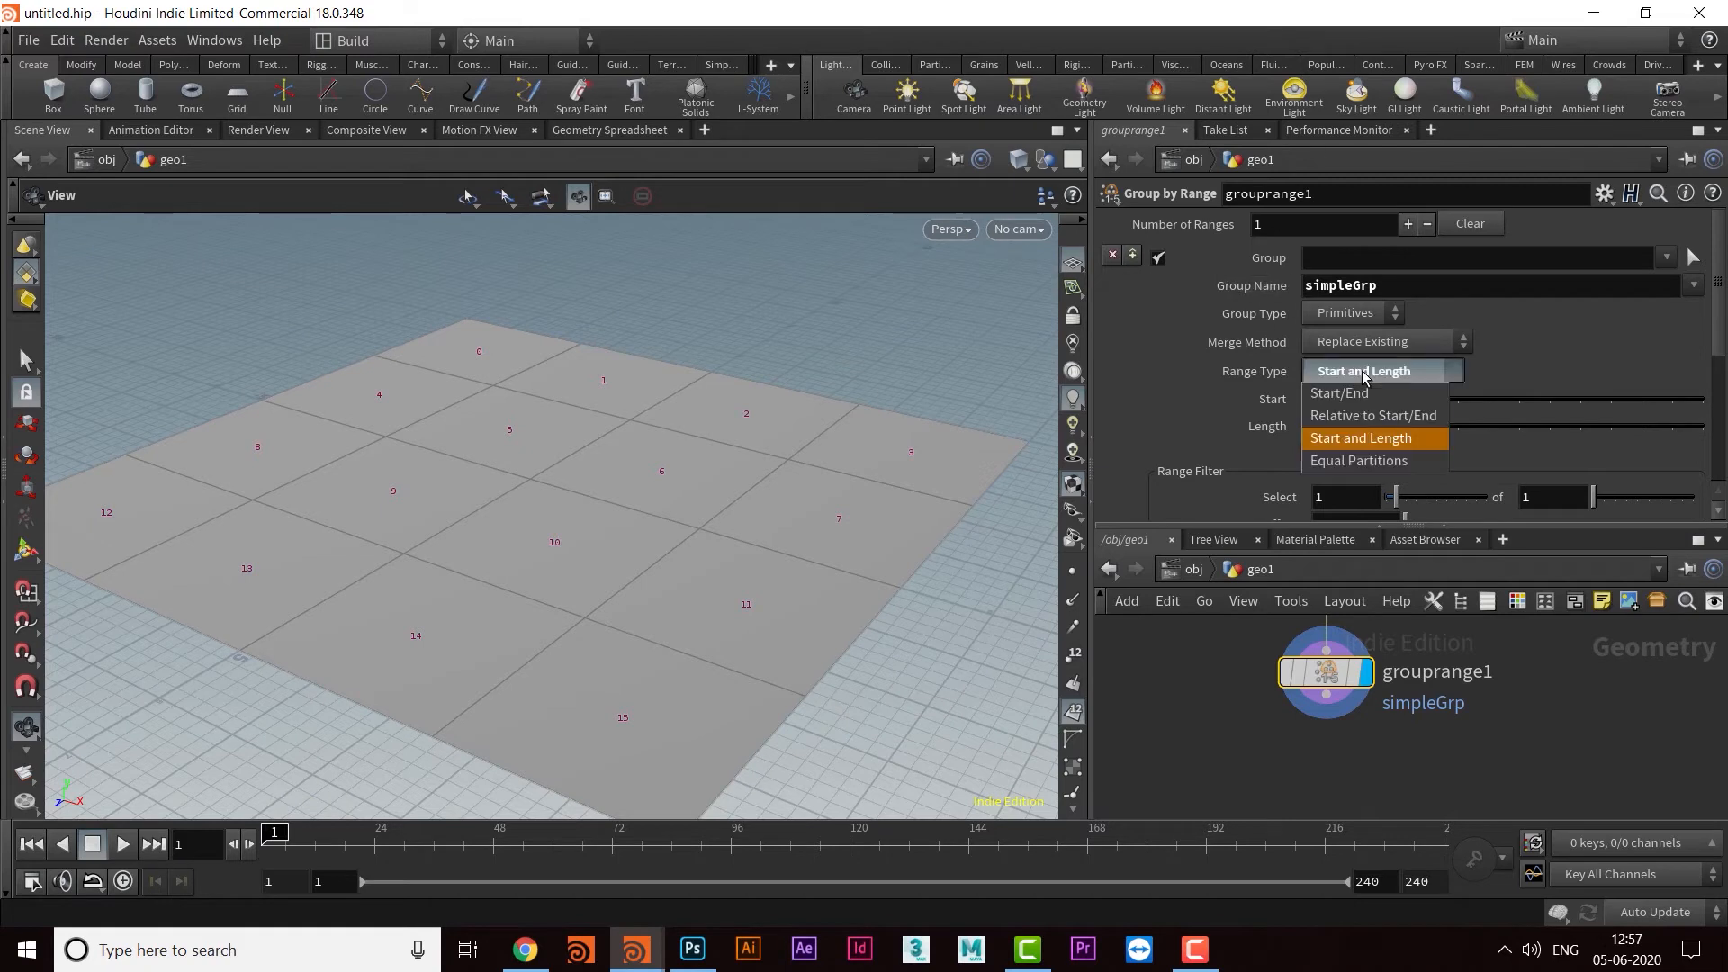
pyautogui.click(1360, 460)
pyautogui.moveTo(1427, 407); pyautogui.dragTo(1180, 426)
pyautogui.moveTo(505, 508); pyautogui.dragTo(521, 514, button='middle')
pyautogui.moveTo(520, 513); pyautogui.dragTo(455, 509)
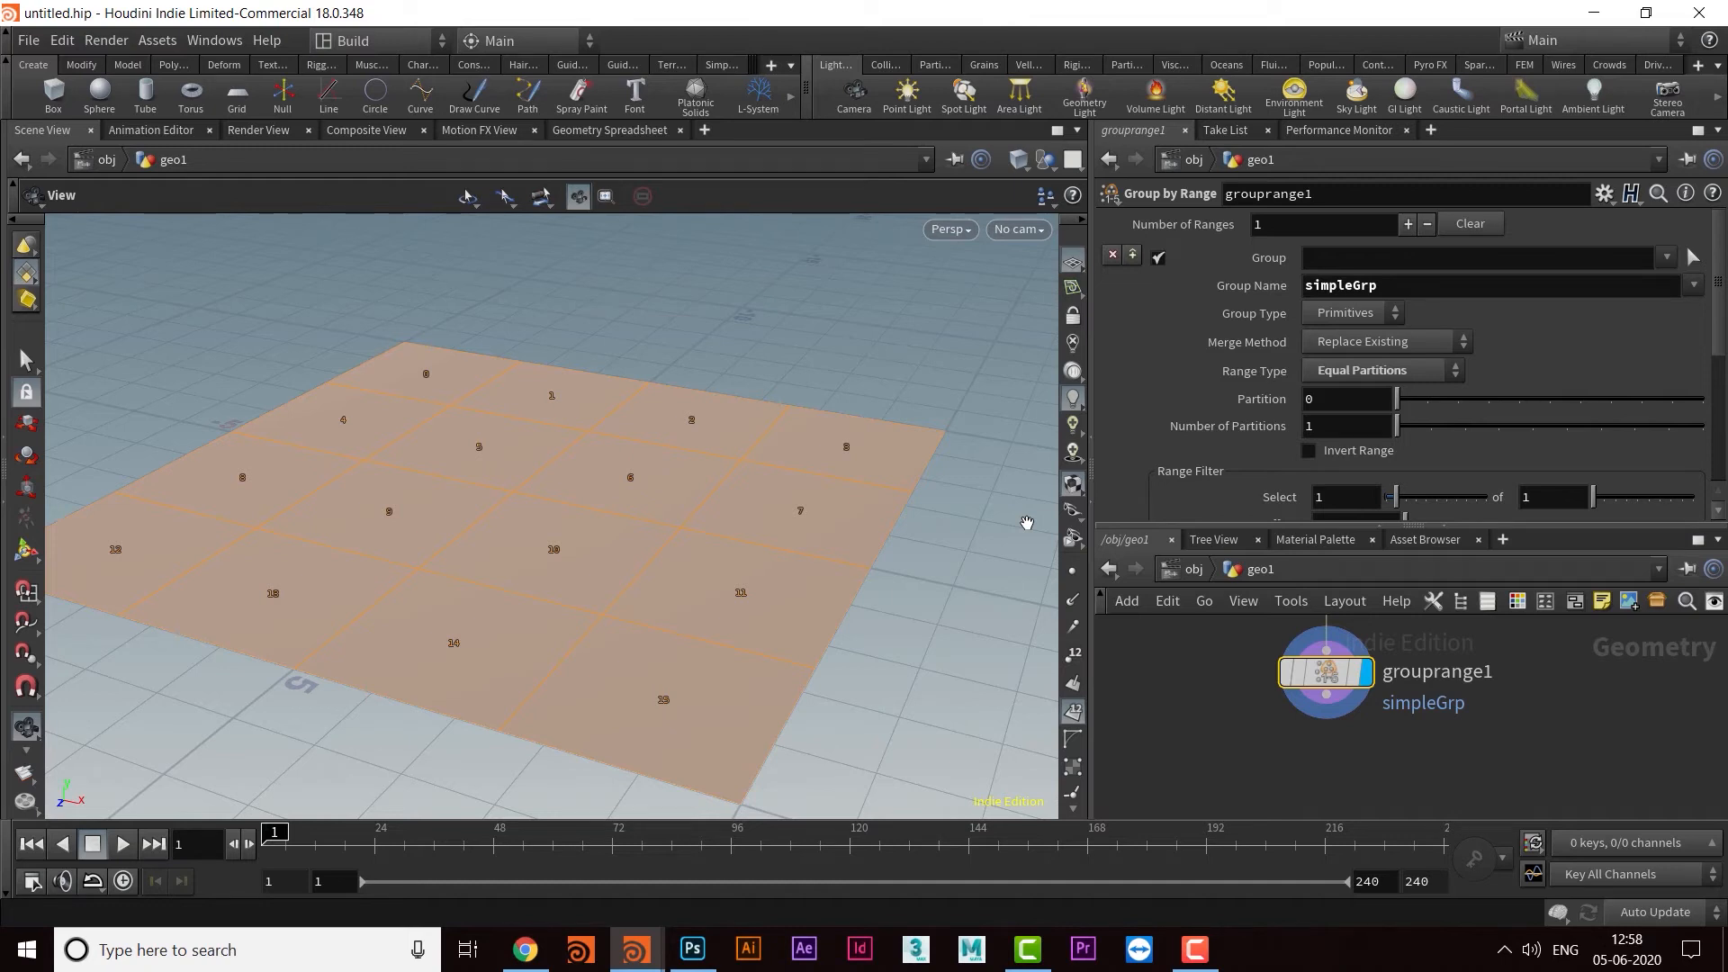
# Step: Set the Number of Partitions to 2 and Partition to 1 to group the second half of the grid's primitives
pyautogui.click(1350, 399)
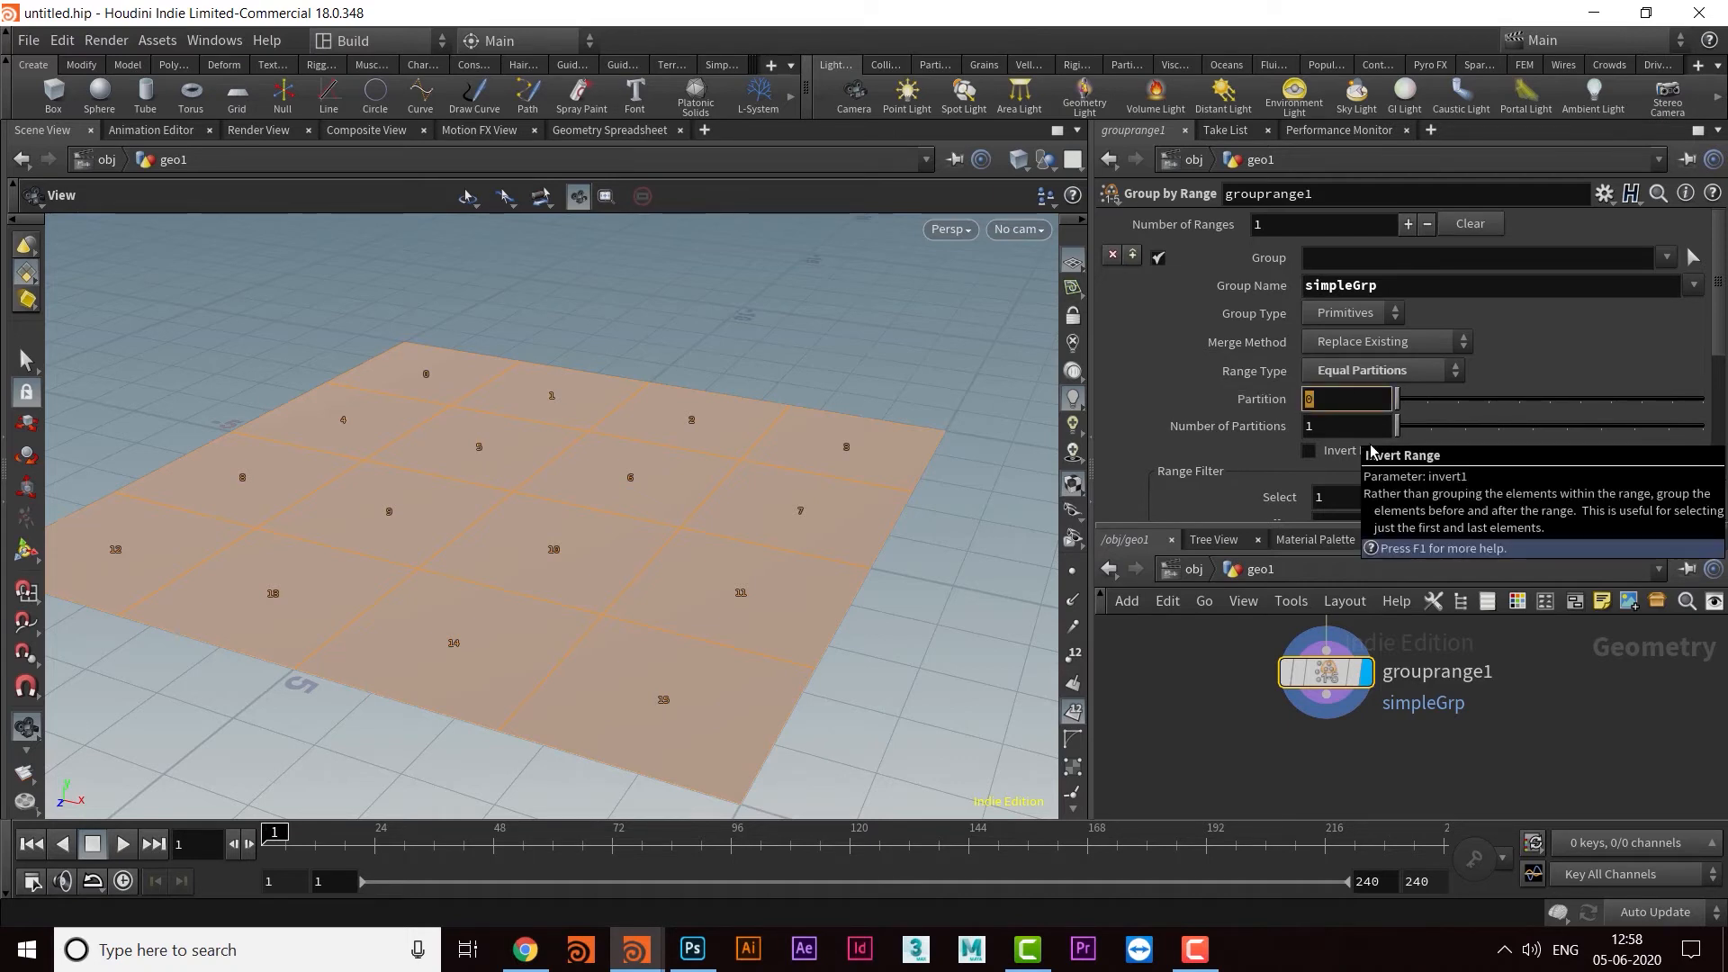
pyautogui.click(1340, 427)
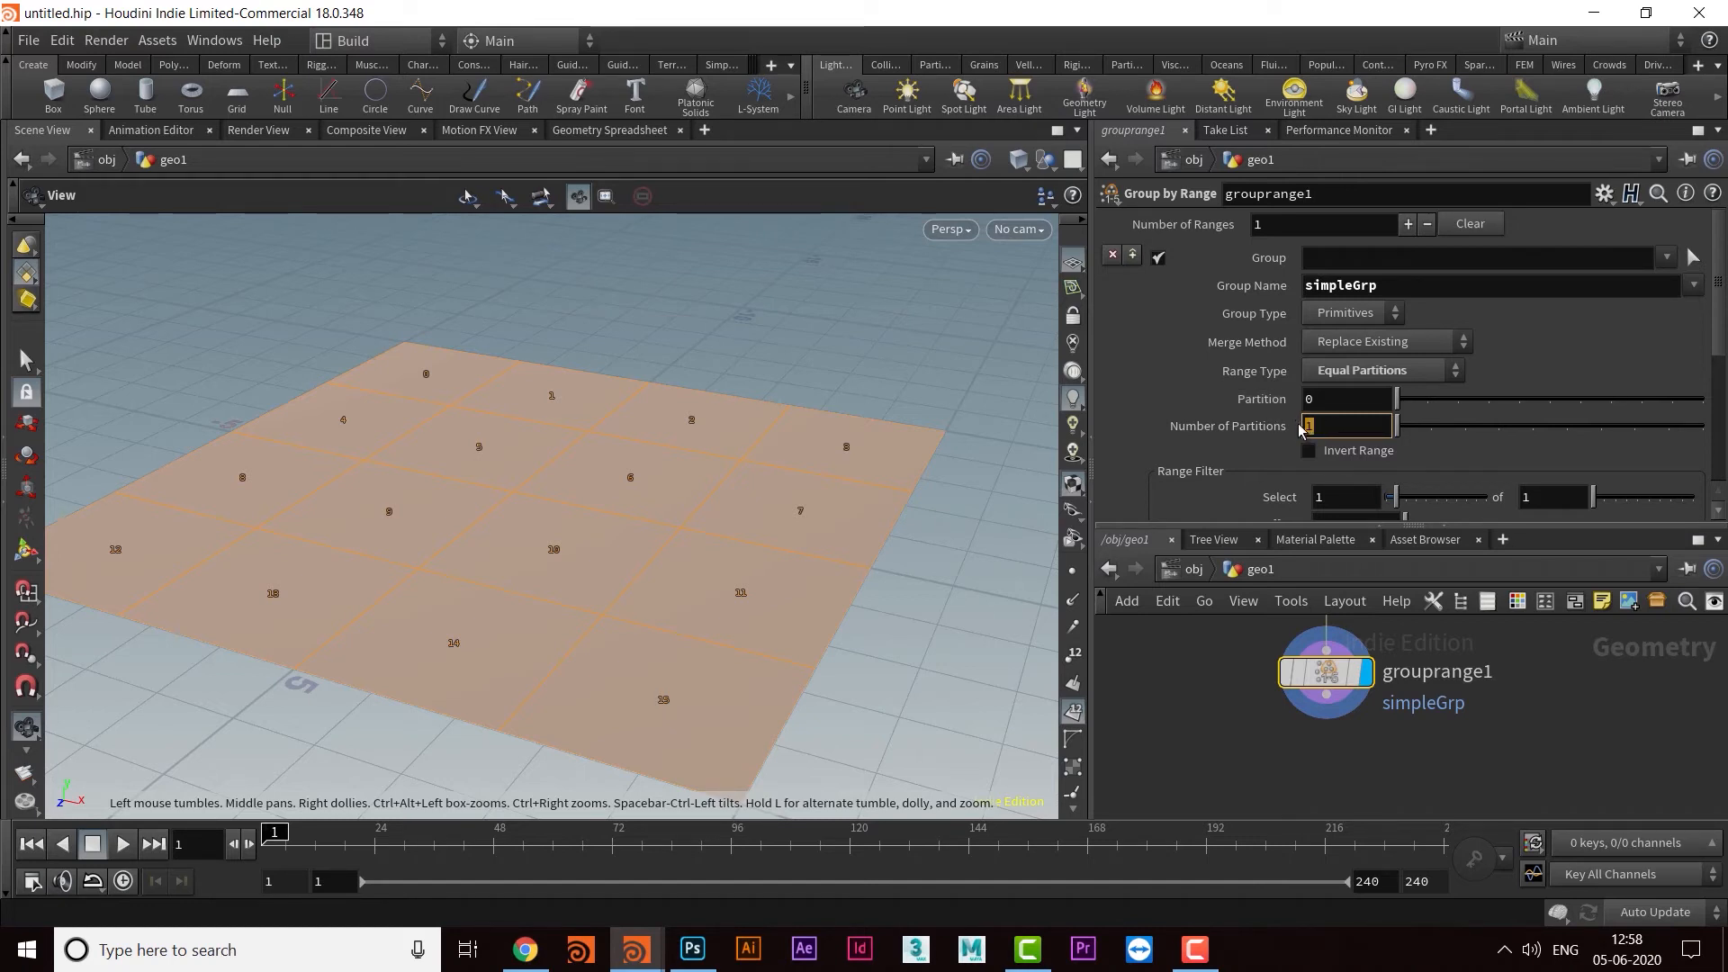
pyautogui.press('Return')
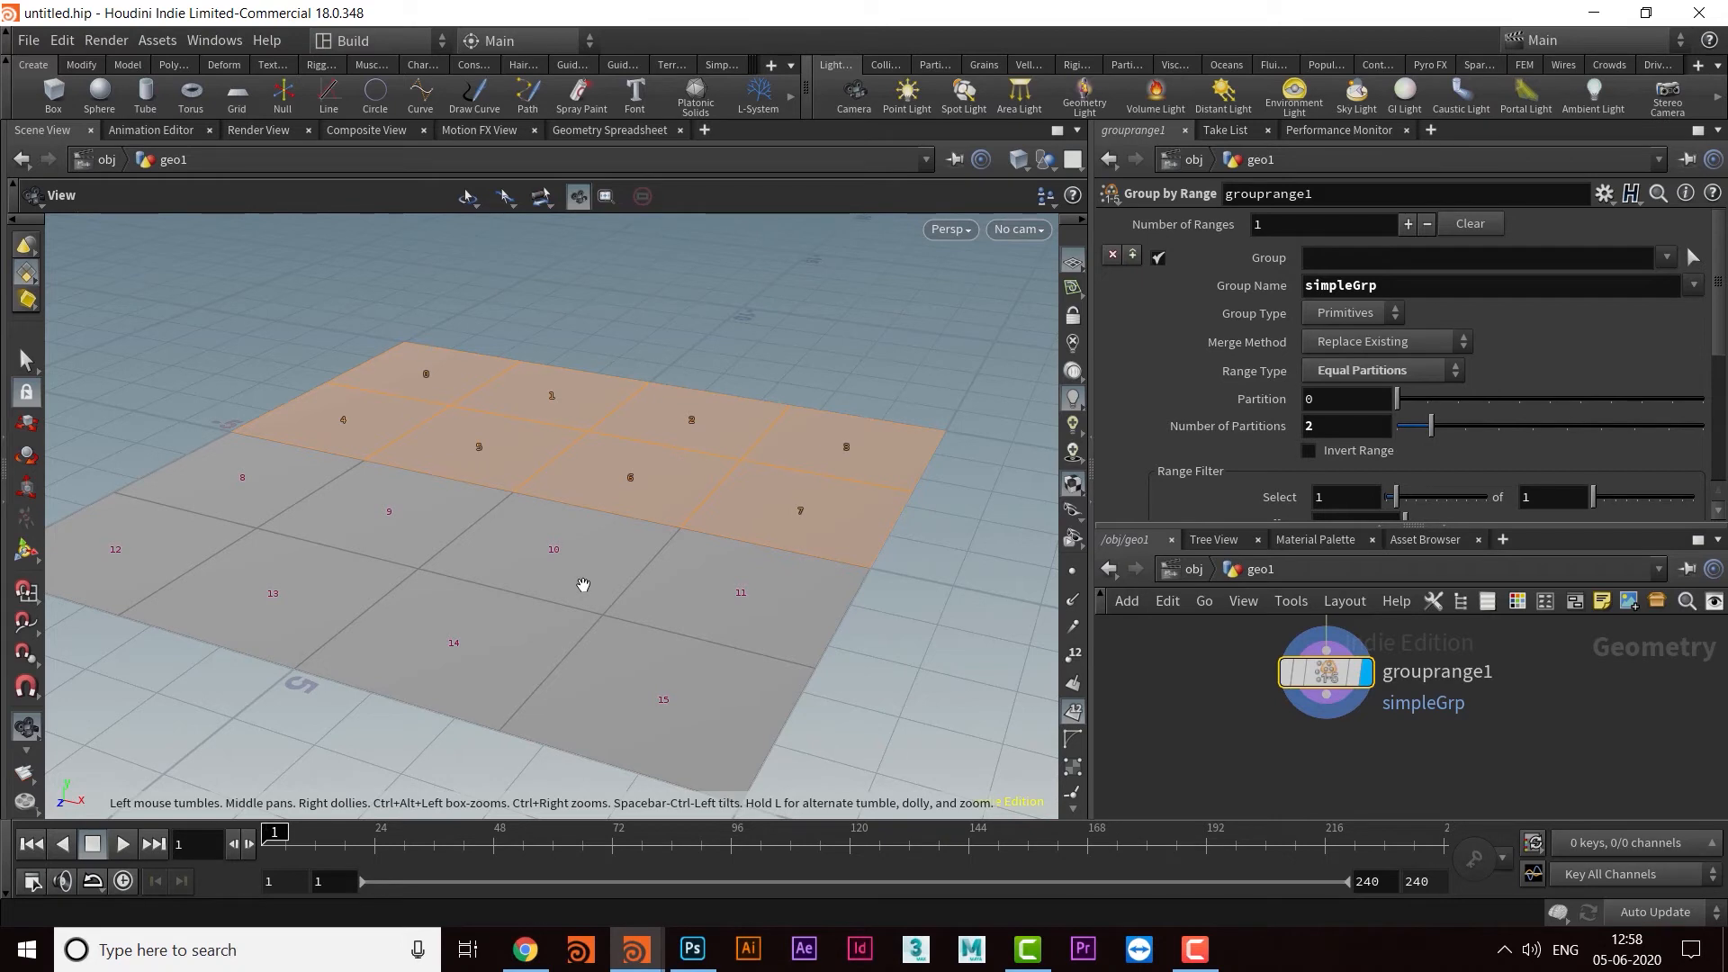
pyautogui.moveTo(791, 598); pyautogui.dragTo(694, 537)
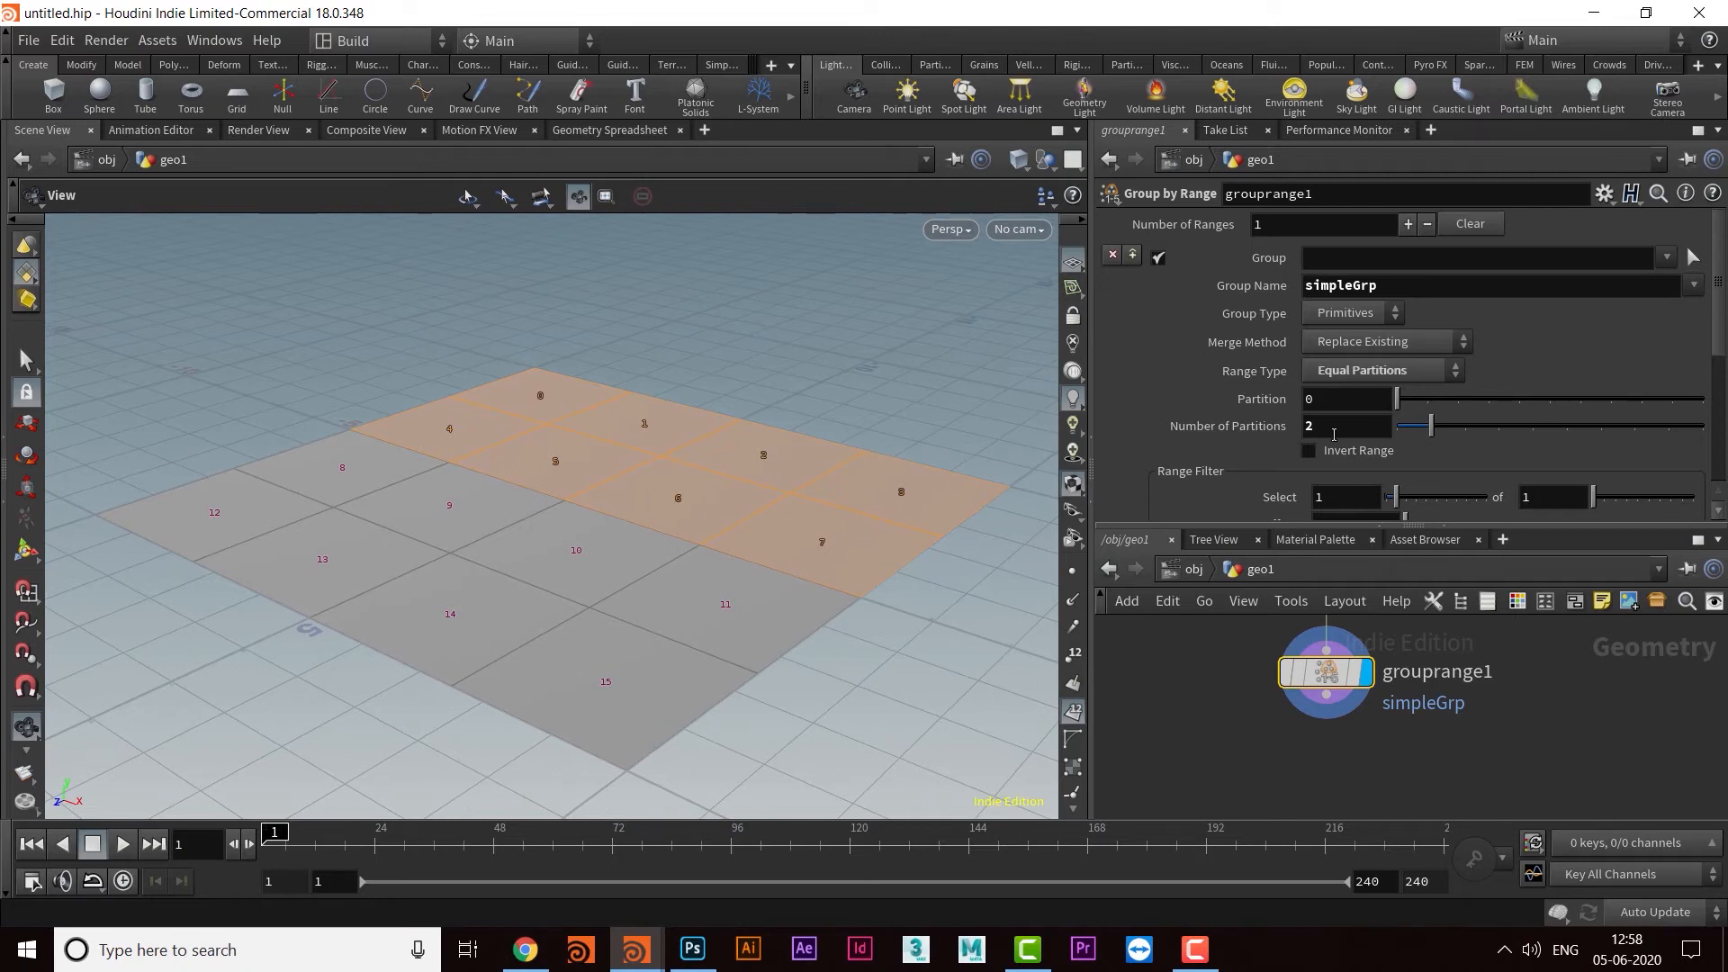
pyautogui.click(1328, 399)
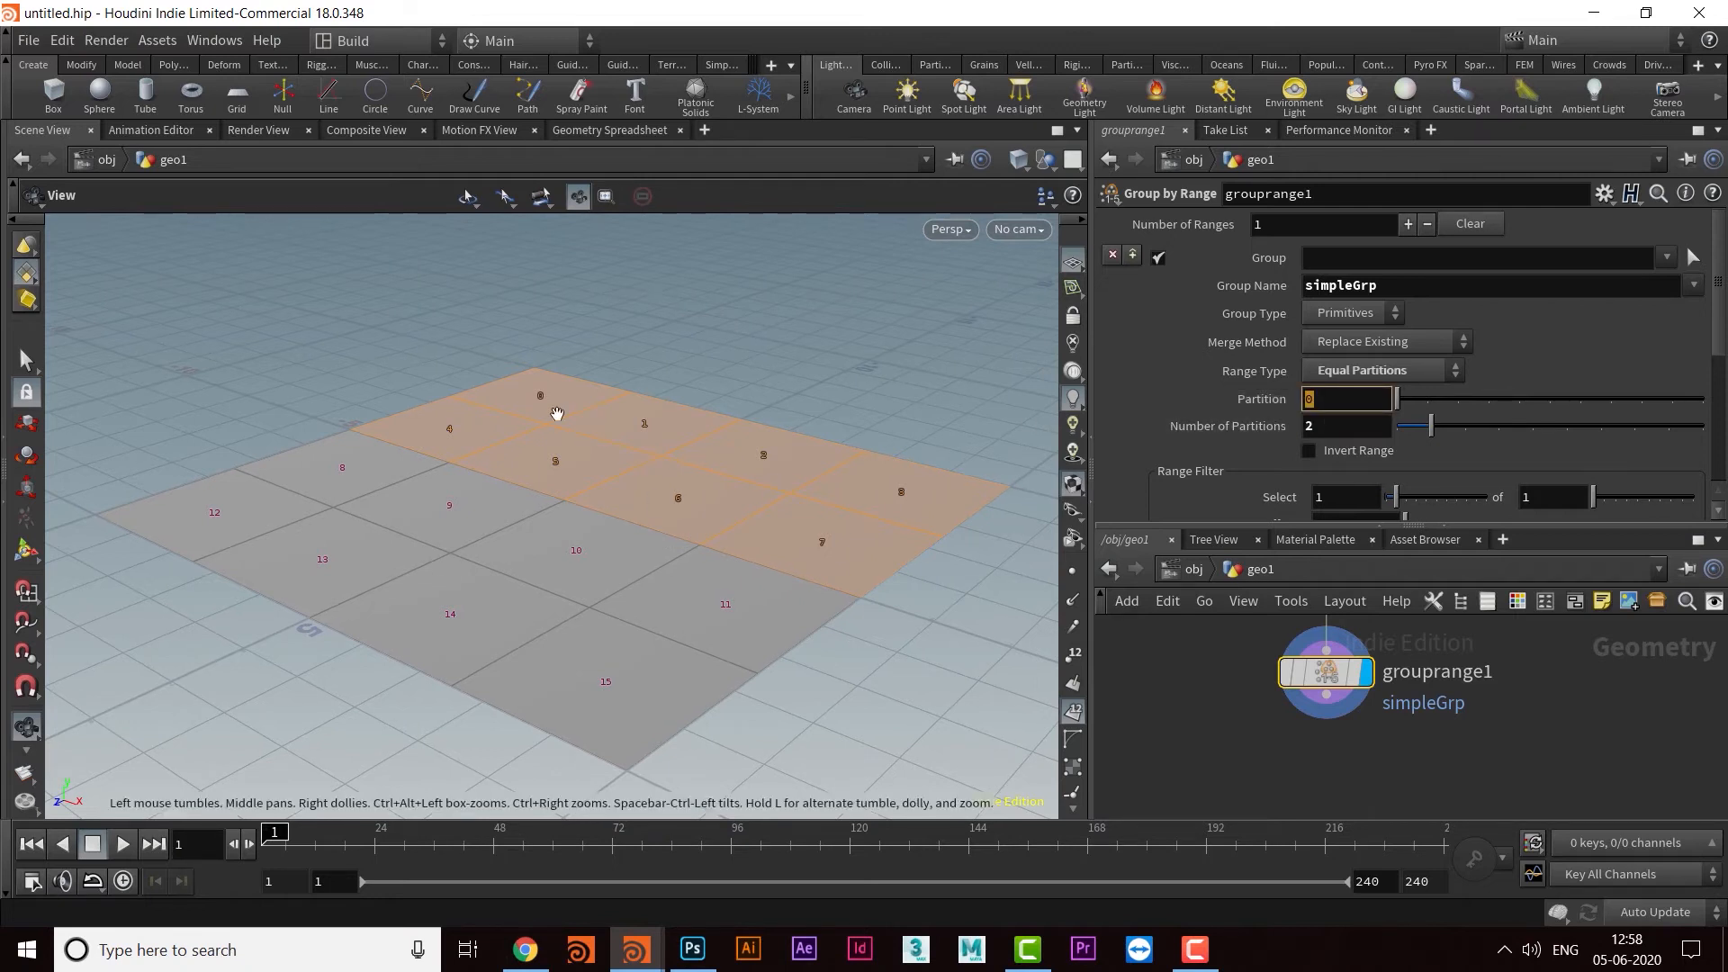
pyautogui.moveTo(1402, 406); pyautogui.dragTo(1427, 407)
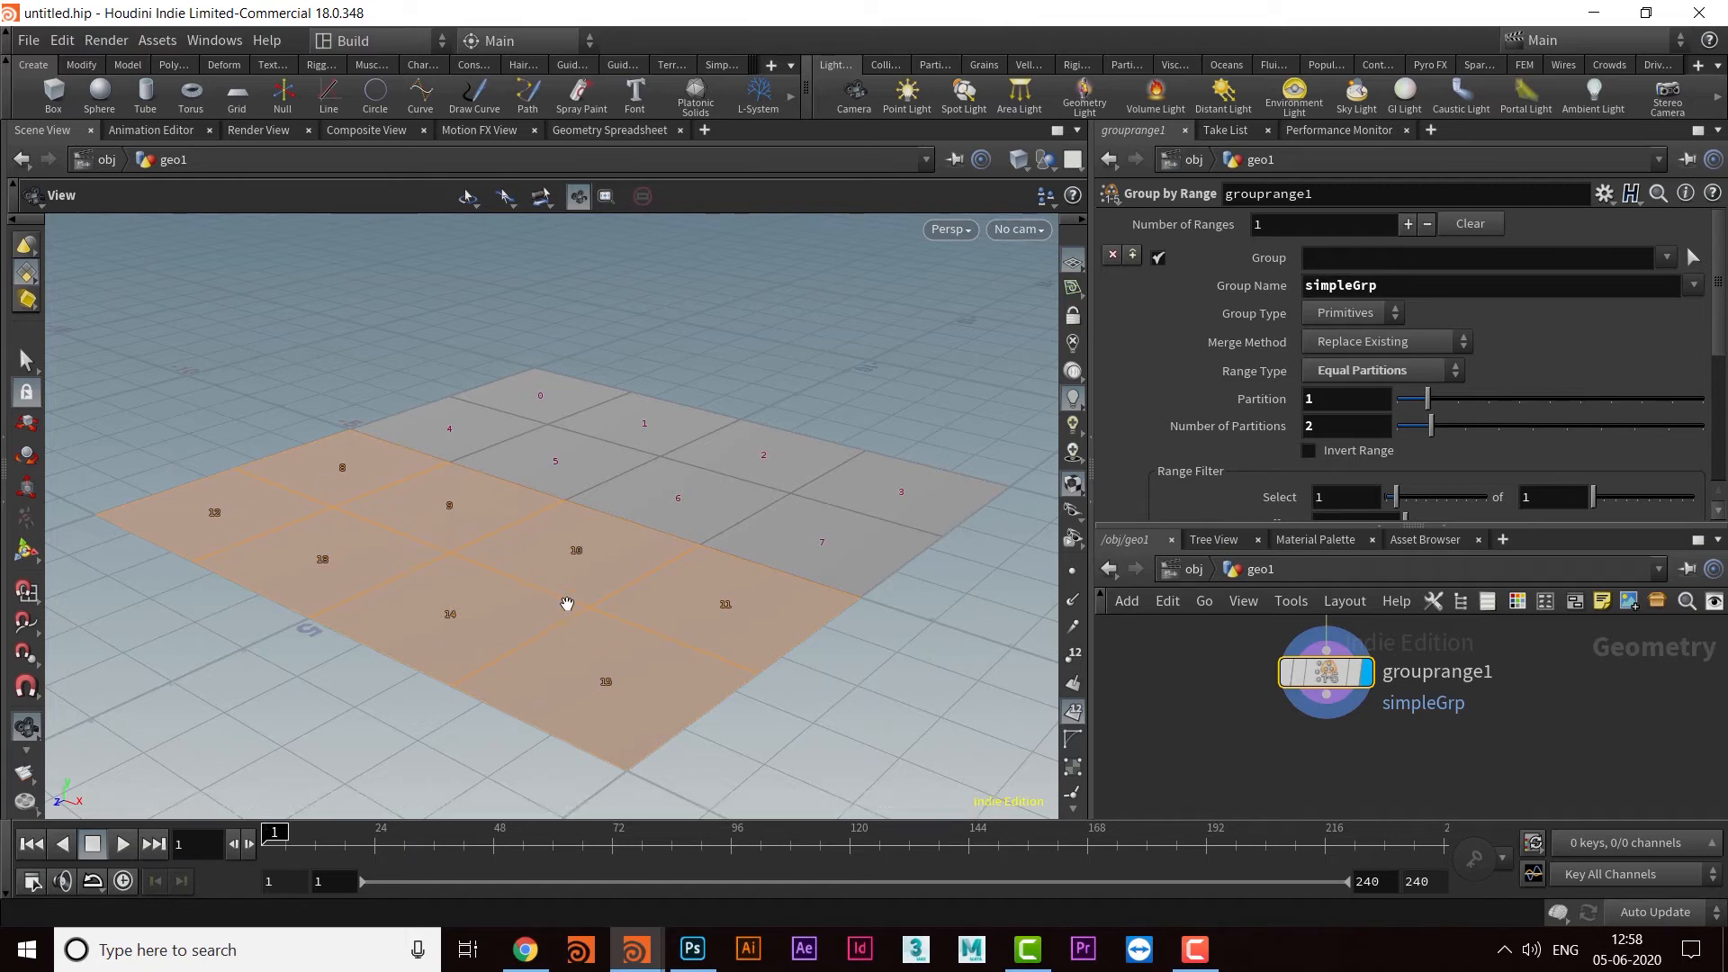
# Step: Set the Number of Partitions to 3 and step Partition through 0, 1 and 2 to group each third in turn
pyautogui.moveTo(1429, 399); pyautogui.dragTo(1468, 431)
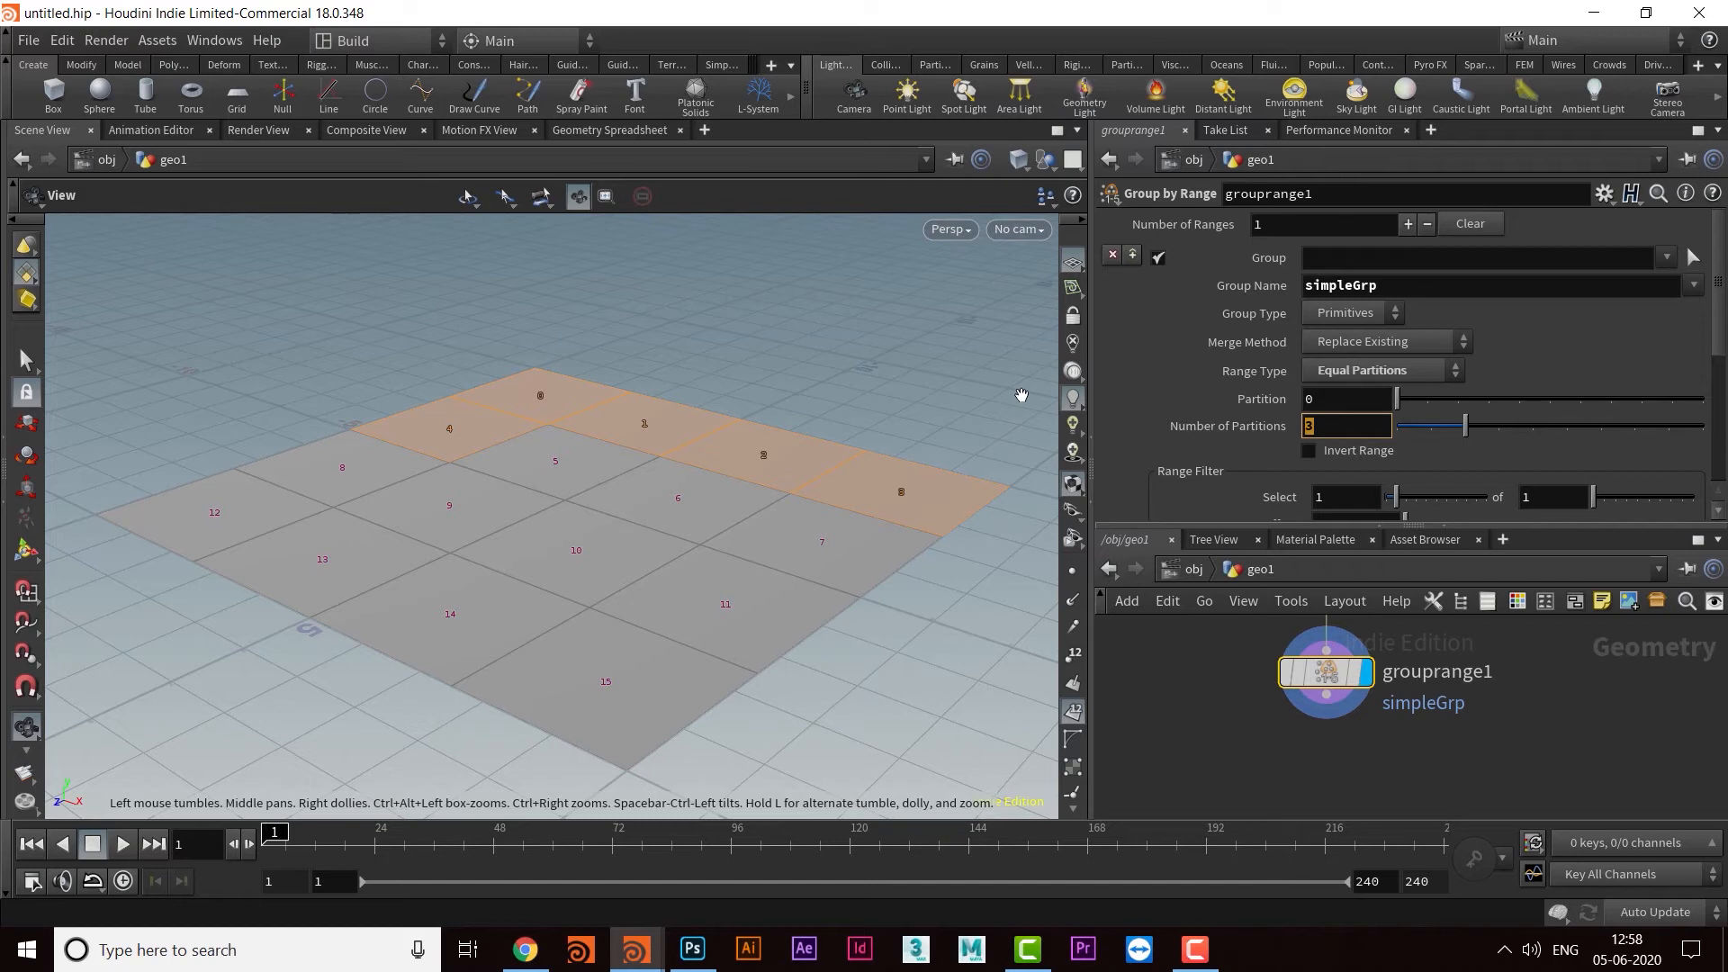
pyautogui.click(1332, 399)
pyautogui.moveTo(1399, 404); pyautogui.dragTo(1428, 404)
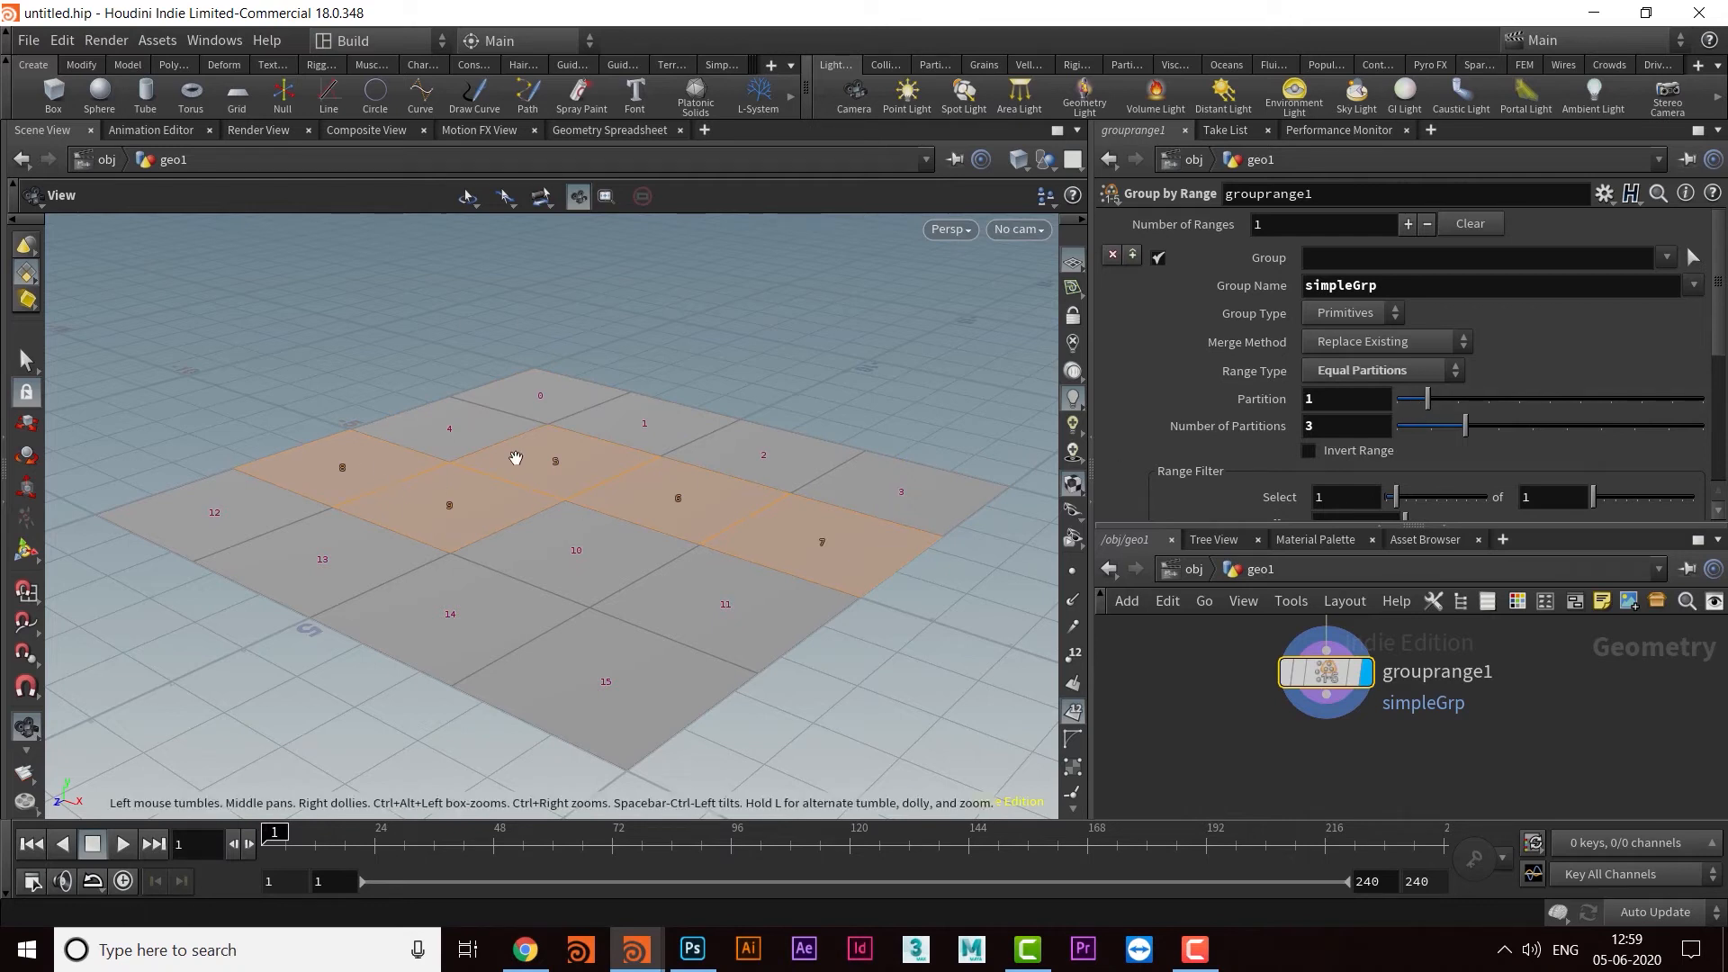
pyautogui.moveTo(1428, 413); pyautogui.dragTo(1459, 412)
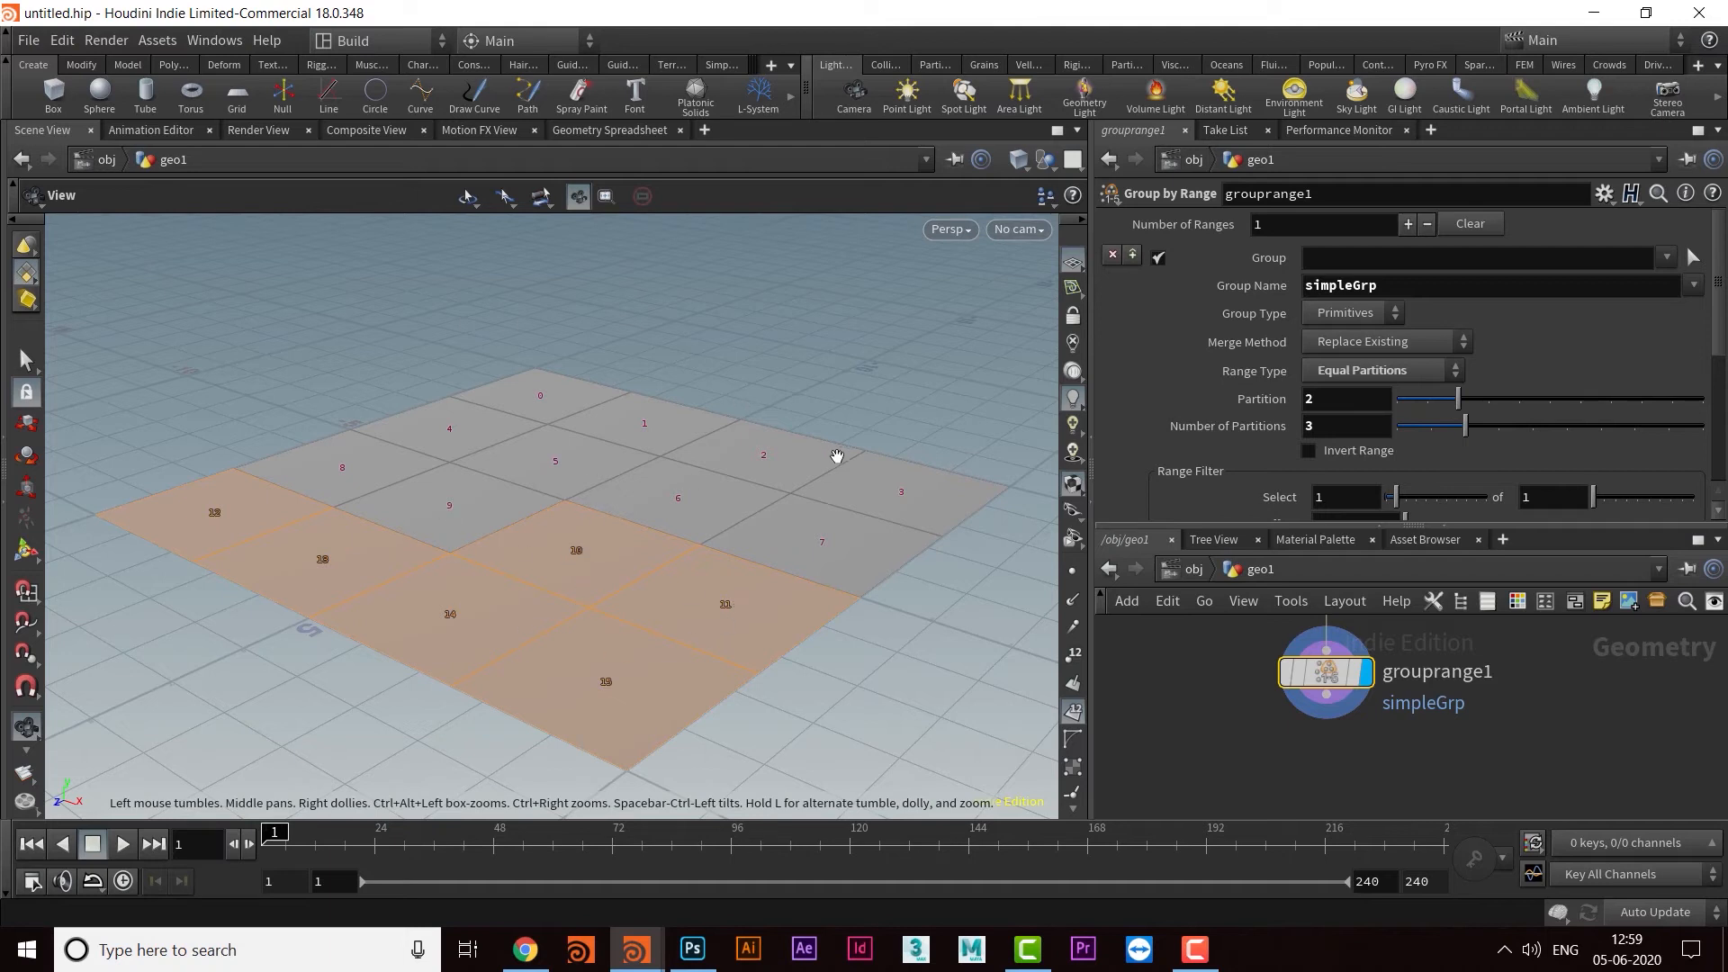
# Step: Set the Number of Partitions to 4 and Partition to 3 to group the last row of primitives
pyautogui.moveTo(1467, 425)
pyautogui.mouseDown()
pyautogui.moveTo(1494, 428)
pyautogui.moveTo(1469, 402)
pyautogui.moveTo(1489, 398)
pyautogui.moveTo(1391, 408)
pyautogui.moveTo(1478, 408)
pyautogui.mouseUp()
pyautogui.moveTo(573, 616); pyautogui.dragTo(616, 597)
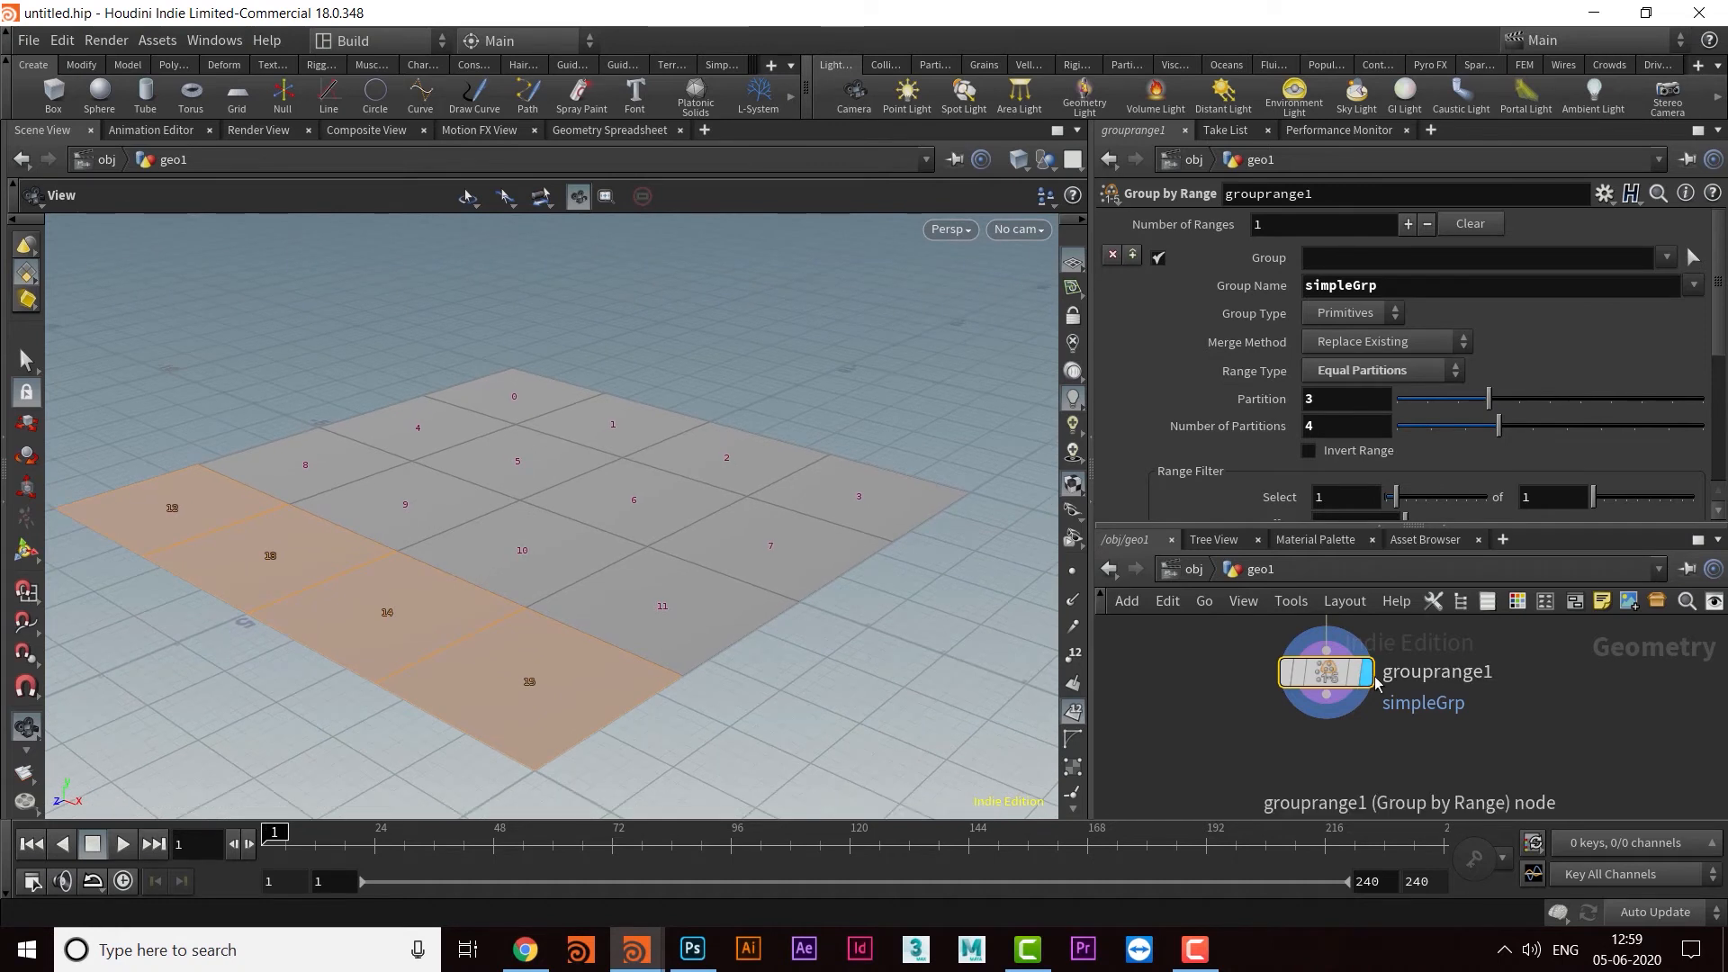
pyautogui.scroll(-2, 1440, 765)
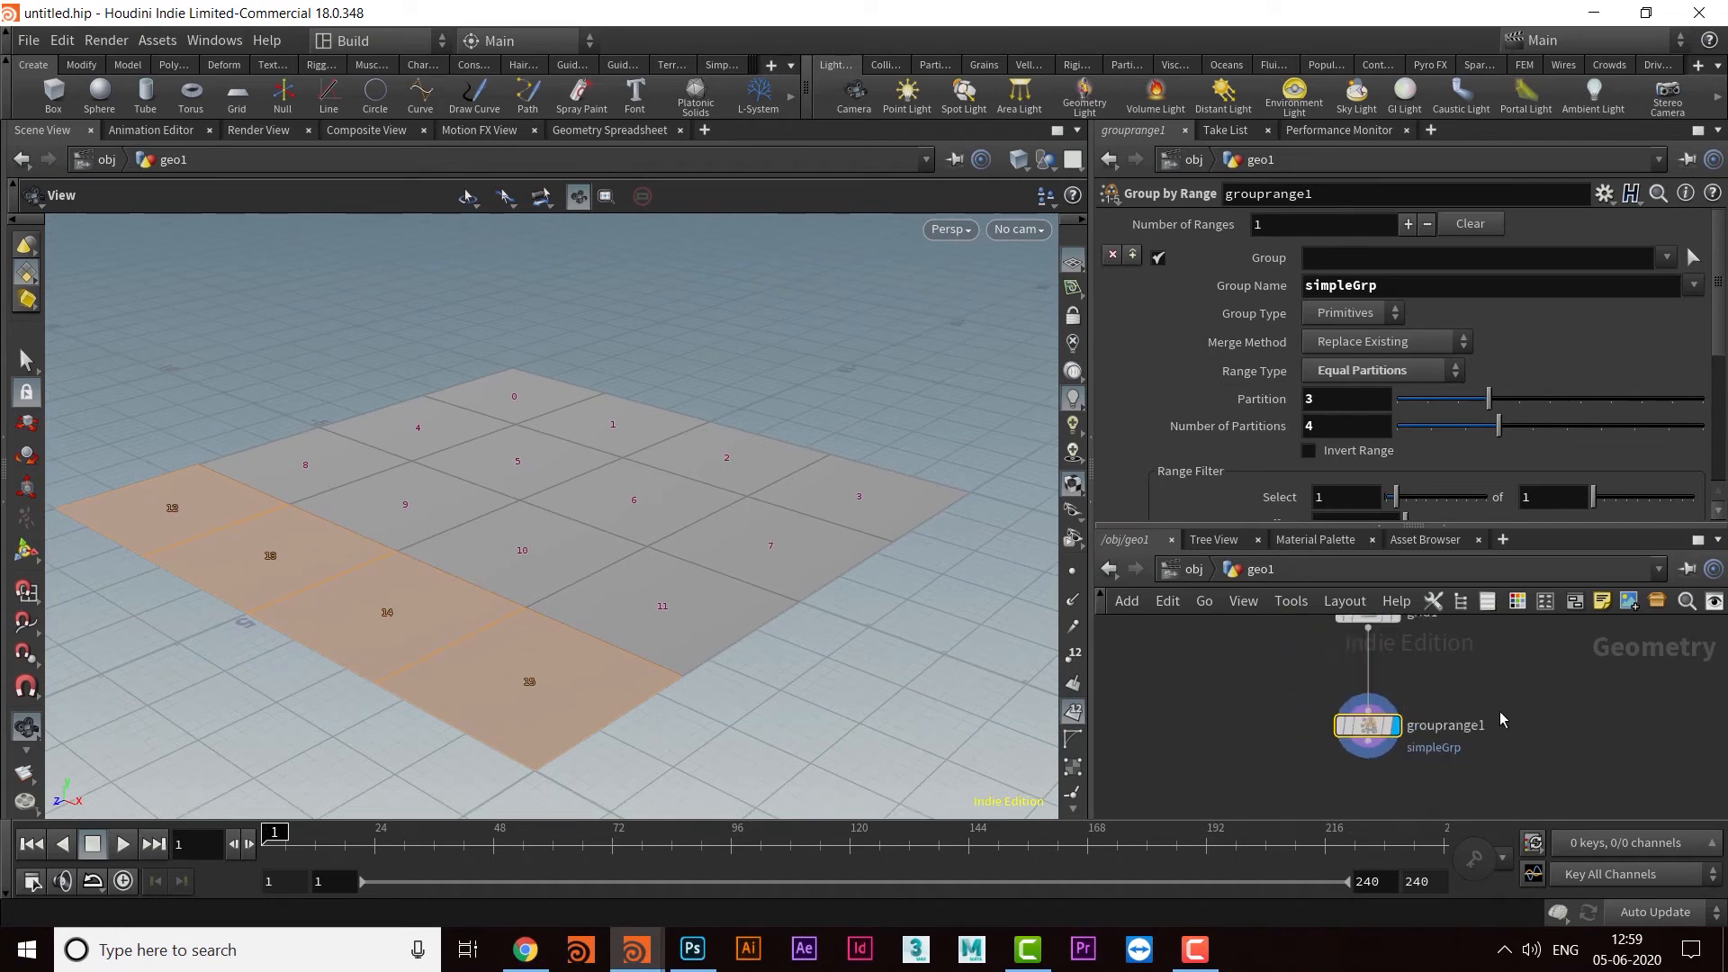
# Step: Set the range type to Start/End and look through the Range Filter and Connectivity parameters
pyautogui.click(1391, 373)
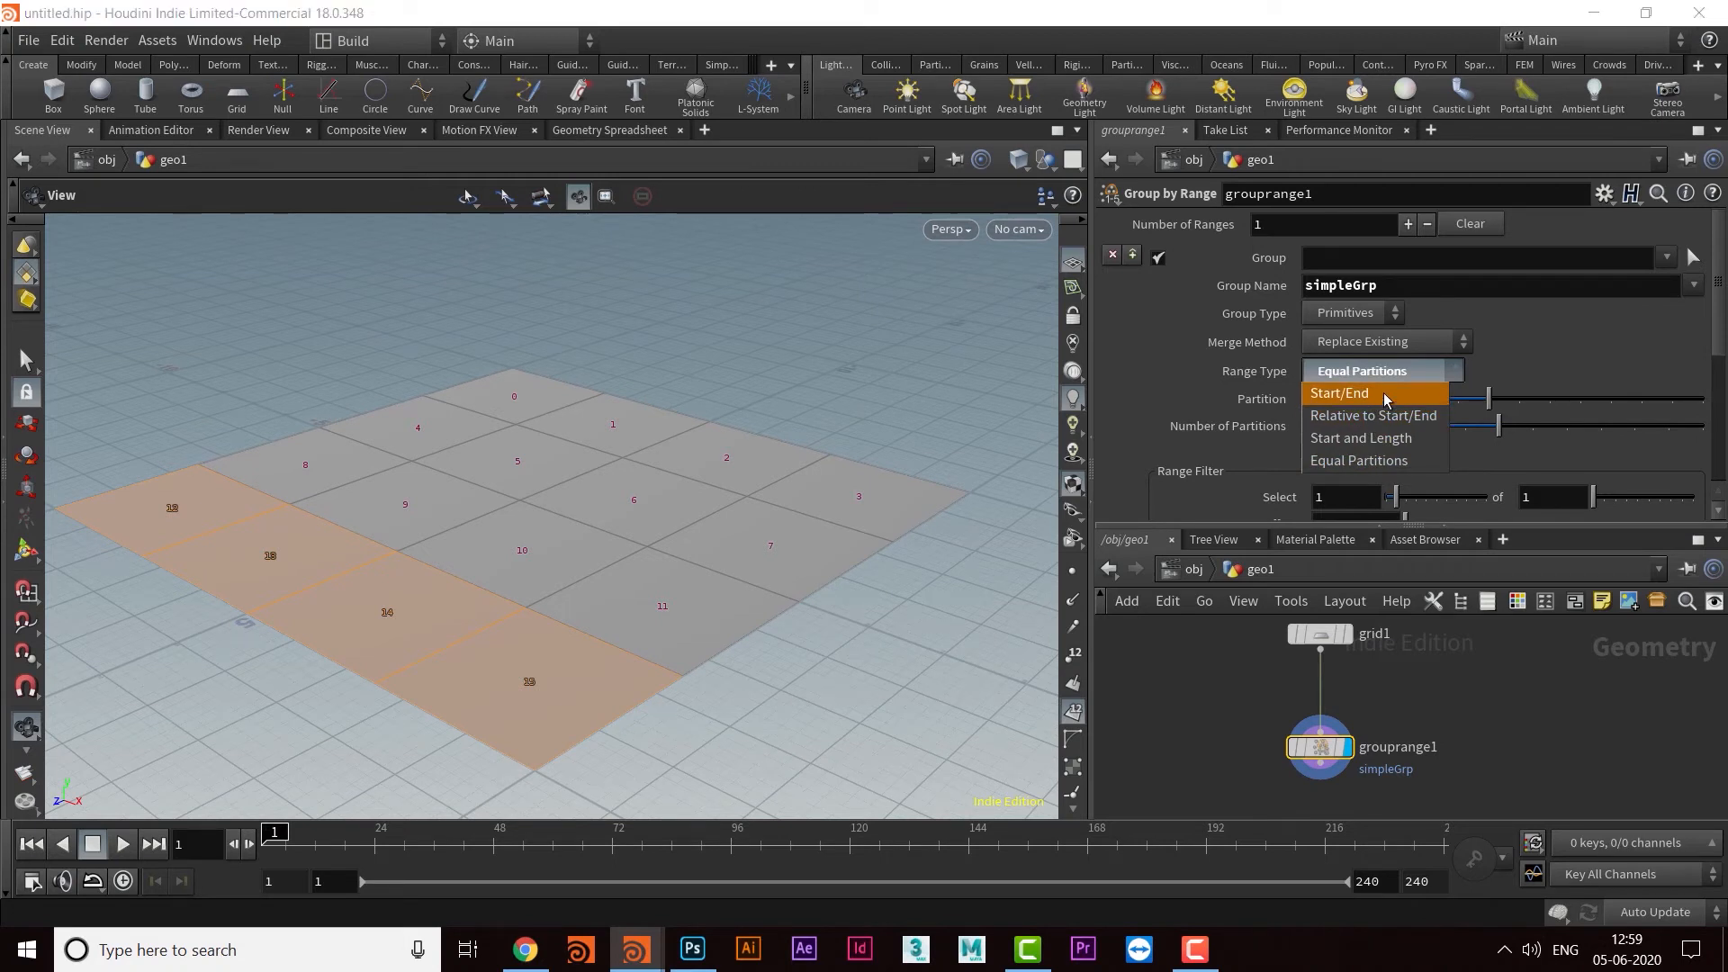
pyautogui.click(1386, 396)
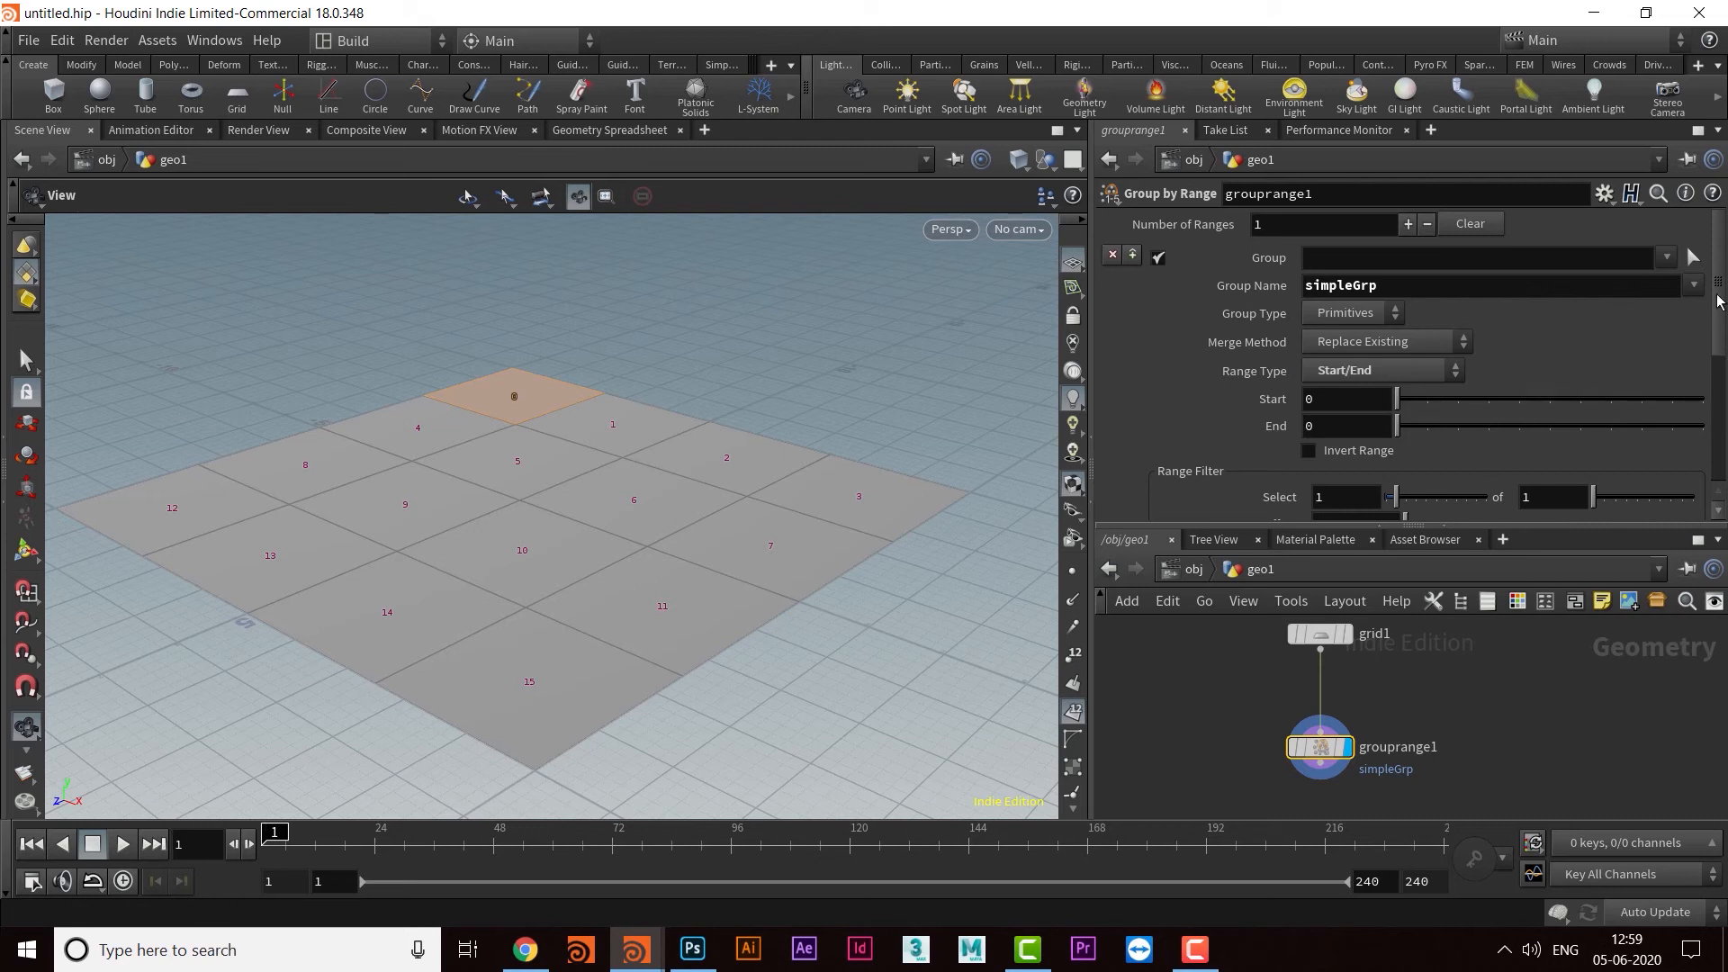
pyautogui.scroll(-2, 1718, 301)
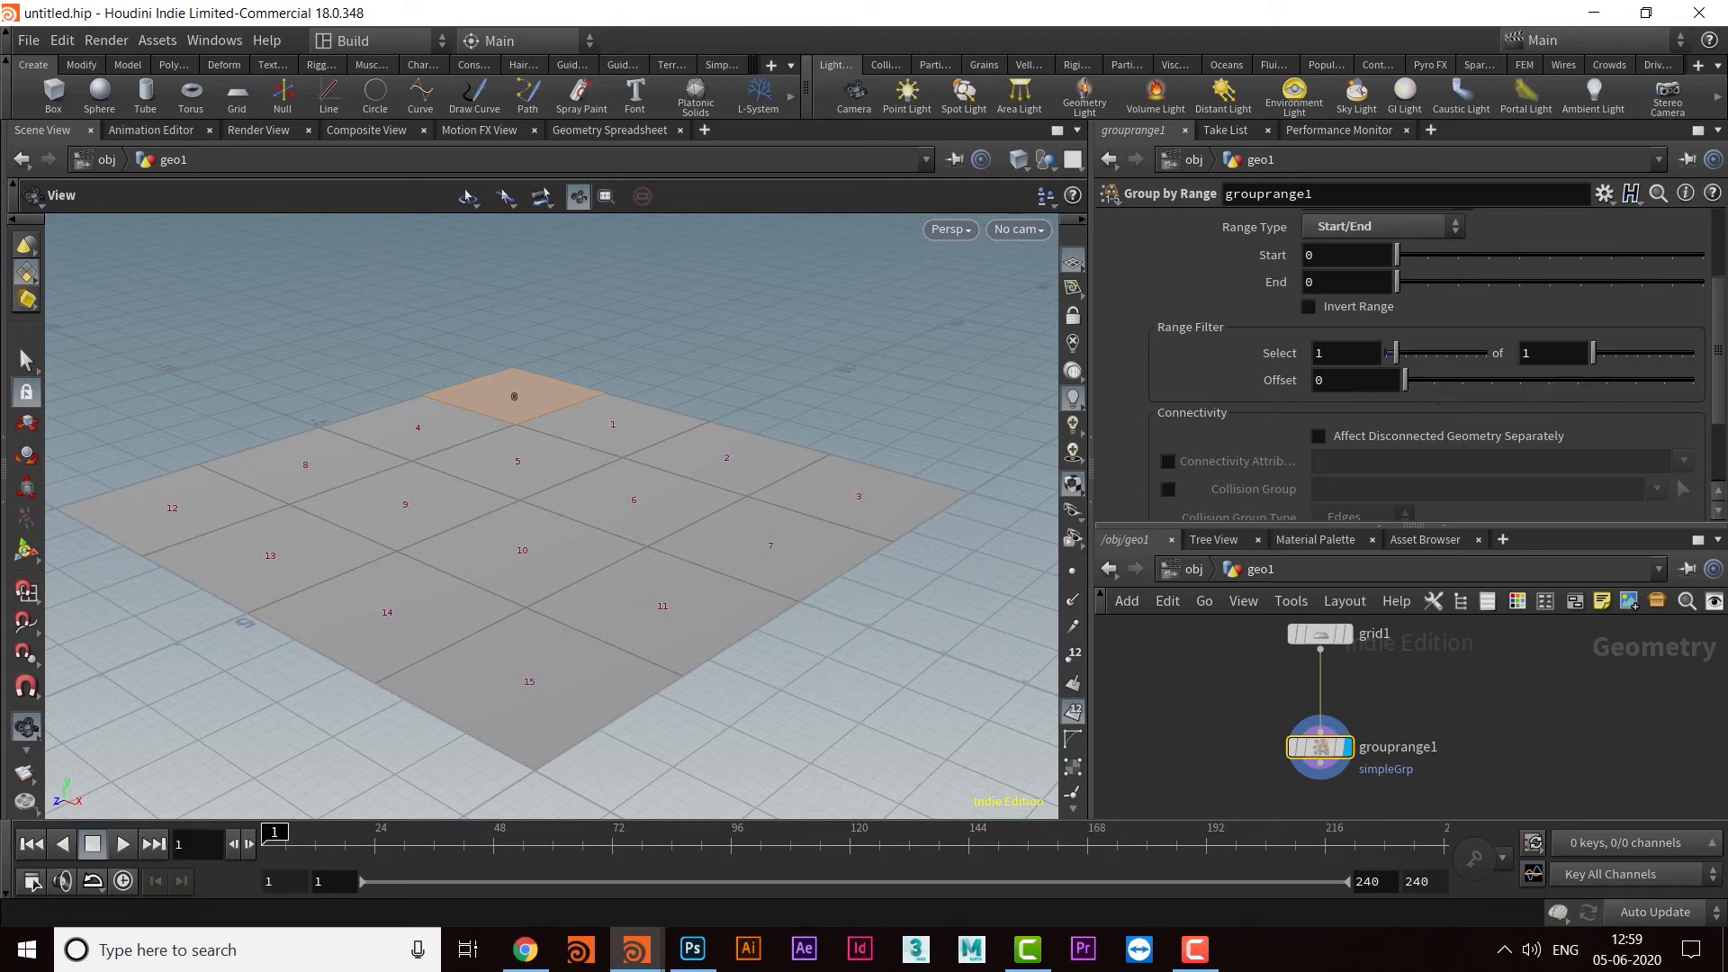
pyautogui.scroll(3, 1722, 378)
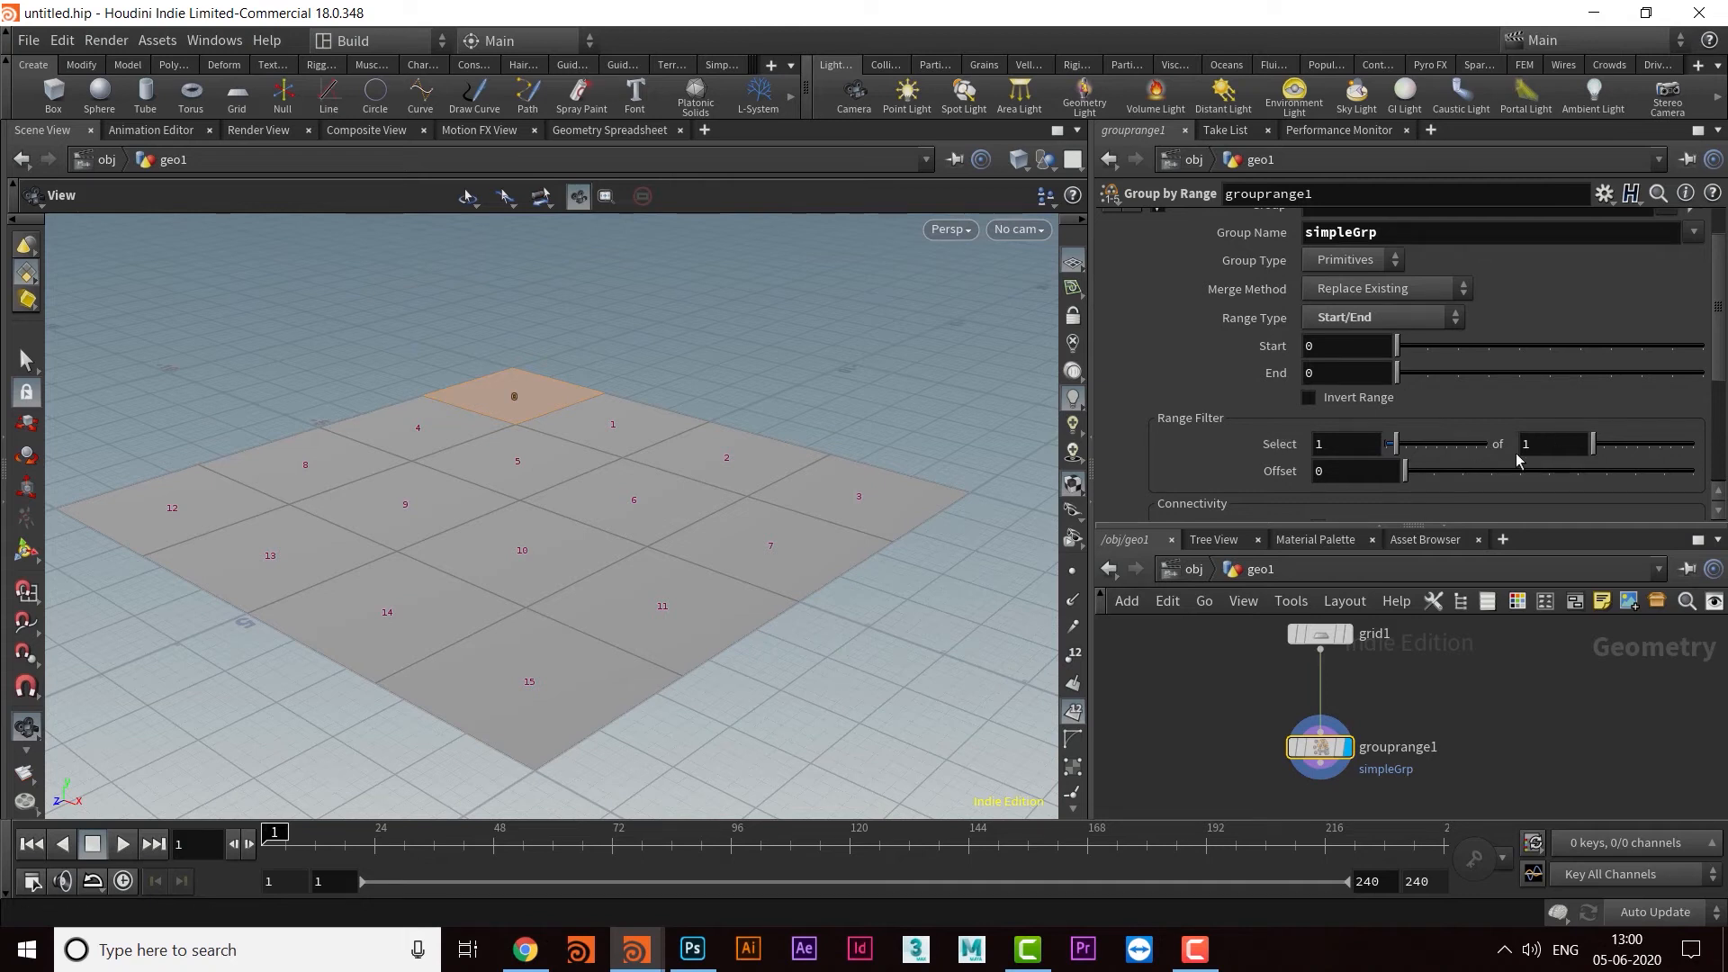
pyautogui.moveTo(1721, 357); pyautogui.dragTo(1720, 376)
pyautogui.scroll(-1, 578, 504)
pyautogui.moveTo(578, 504); pyautogui.dragTo(594, 600)
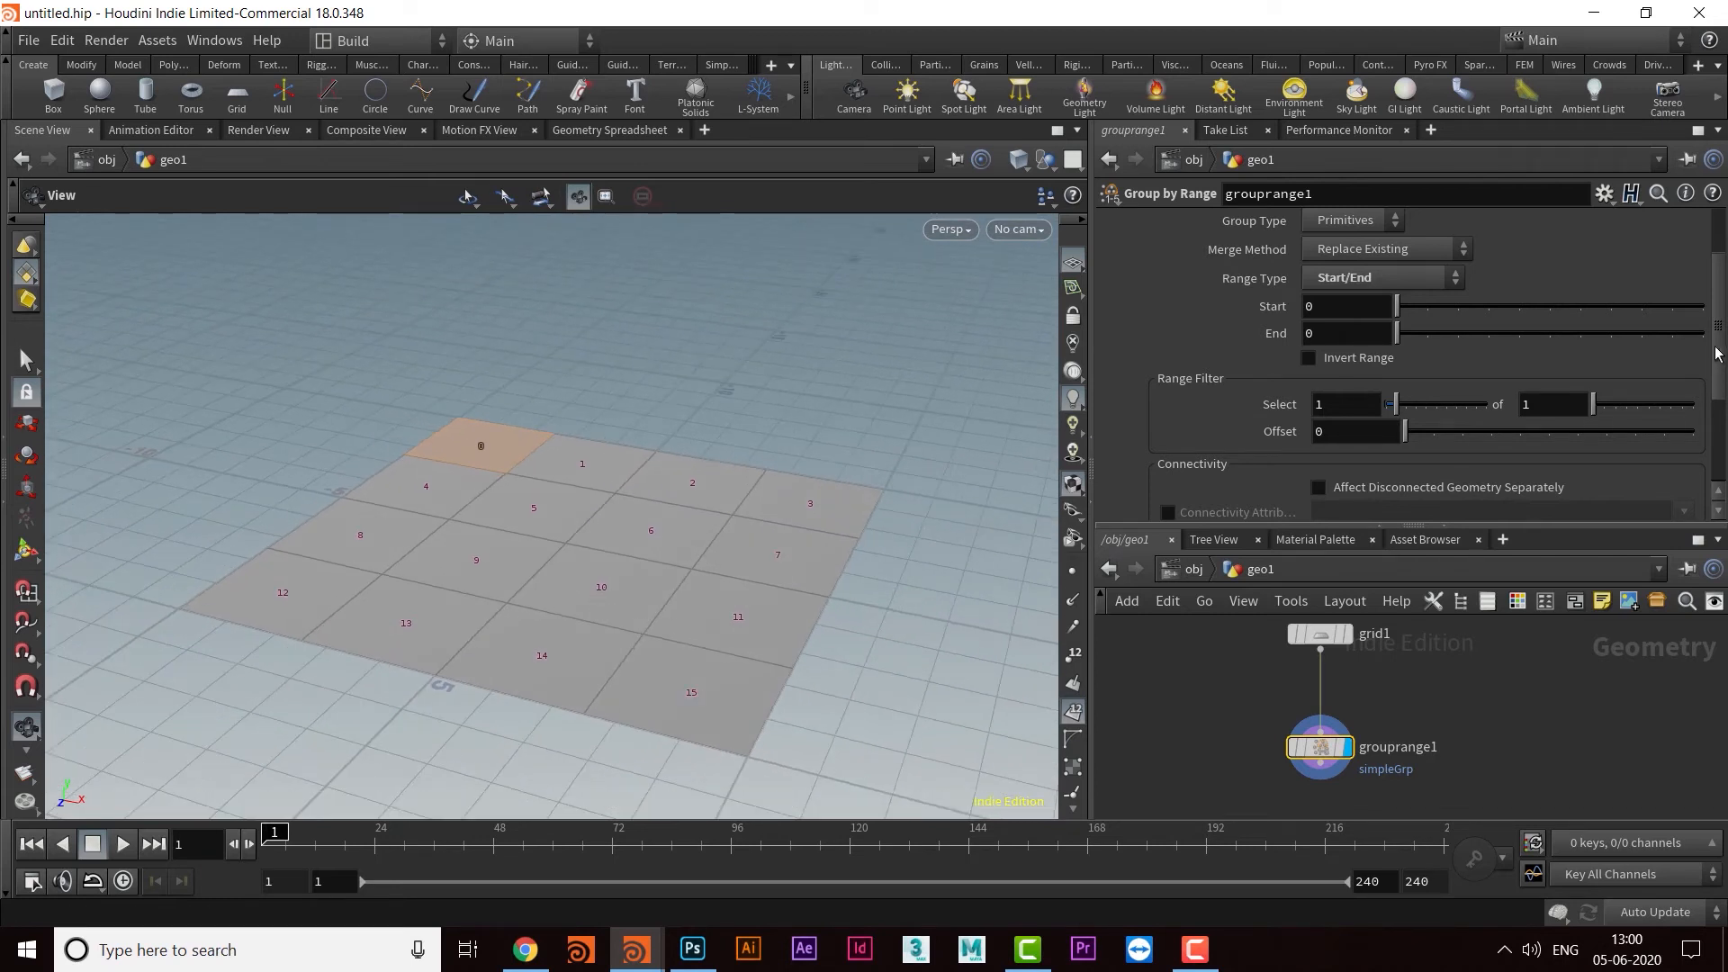
pyautogui.moveTo(1720, 345); pyautogui.dragTo(1720, 452)
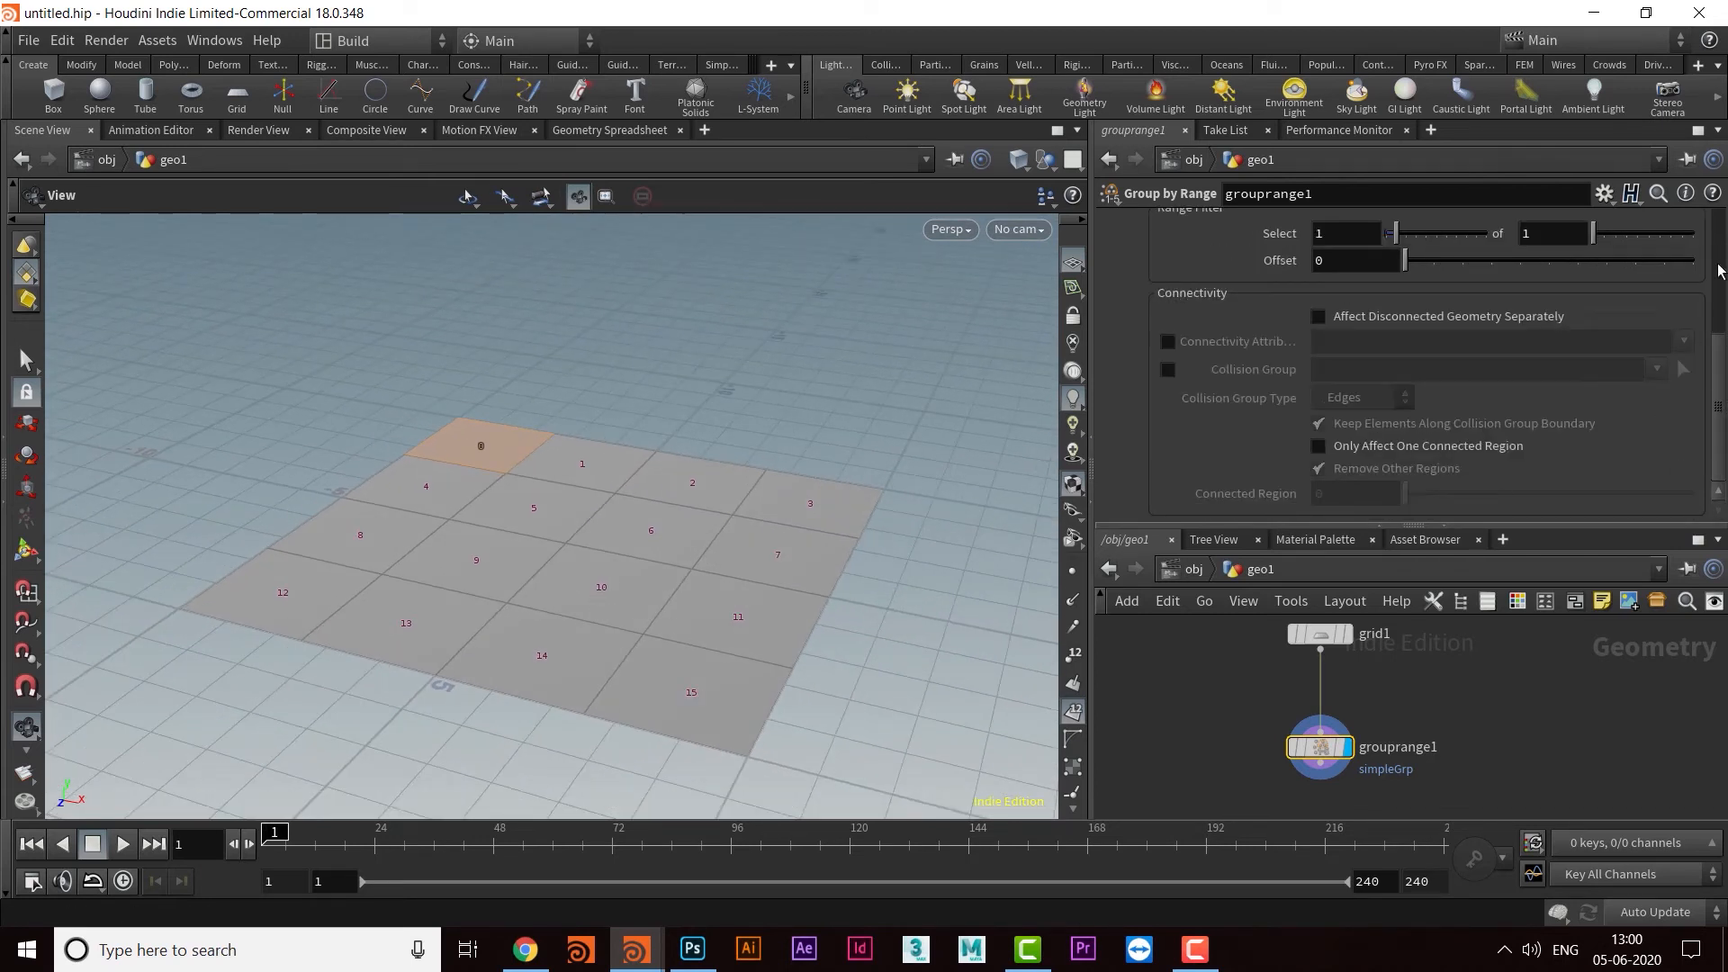
# Step: Set the grid's Rows and Columns to 100 each
pyautogui.click(1327, 657)
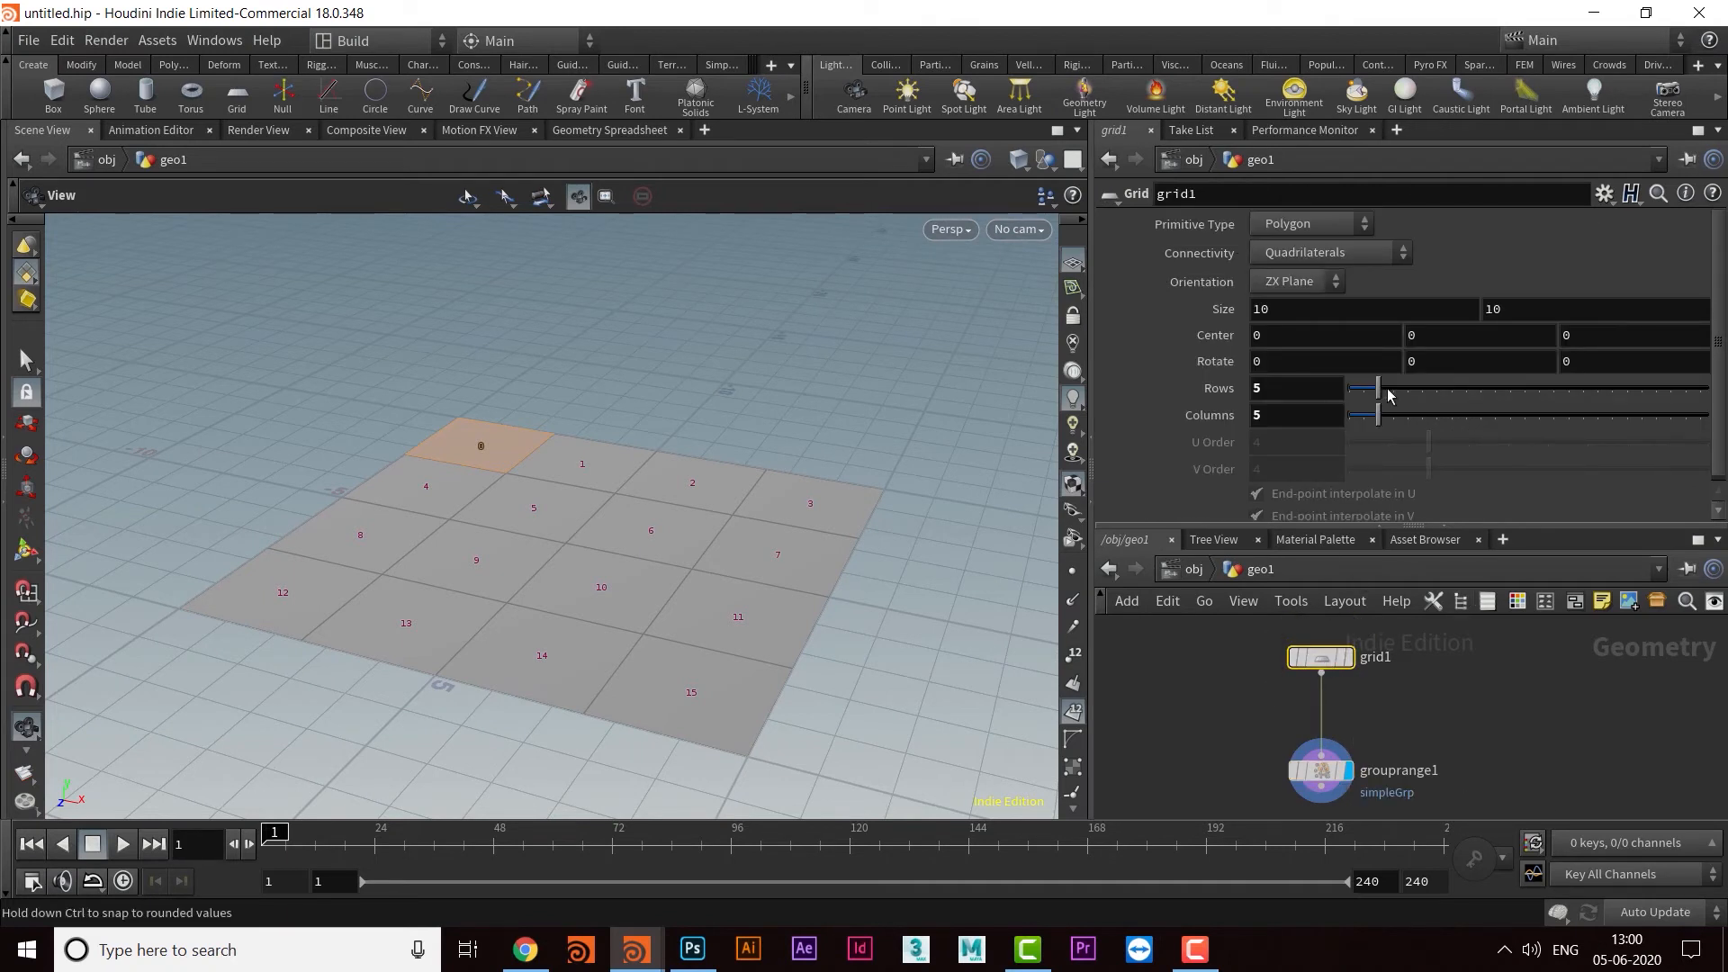
pyautogui.doubleClick(1284, 397)
pyautogui.write('100')
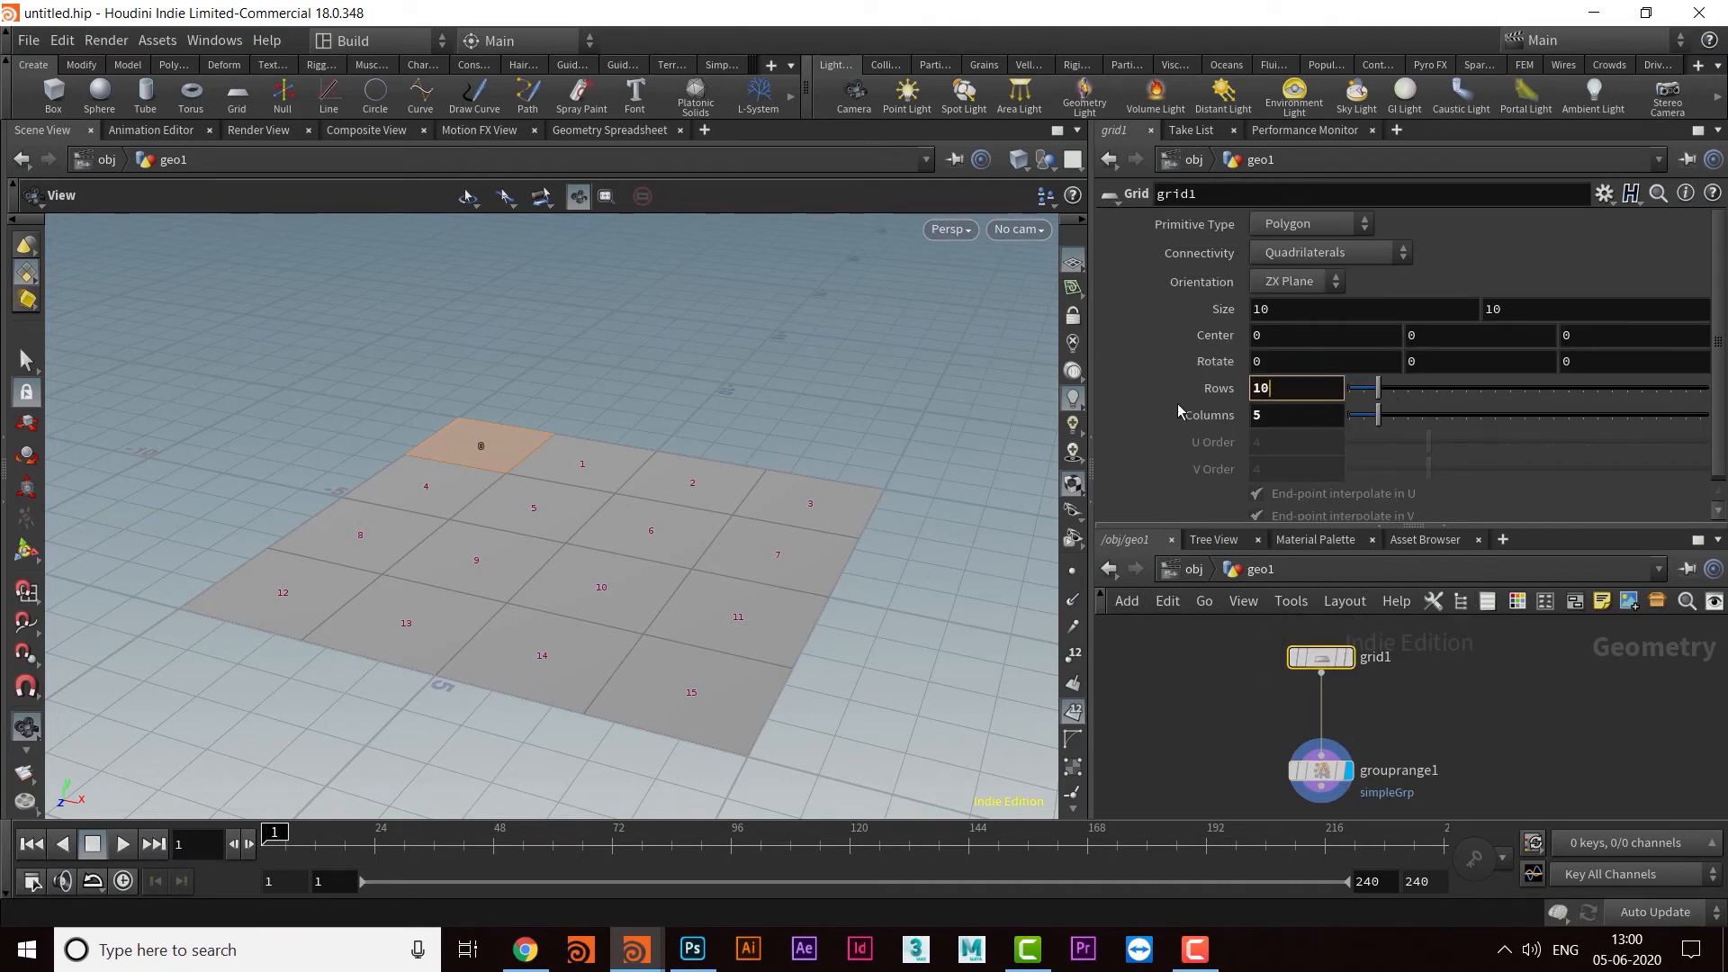
pyautogui.press('Return')
pyautogui.press('Tab')
pyautogui.write('100')
pyautogui.press('Return')
pyautogui.moveTo(828, 606); pyautogui.dragTo(768, 537)
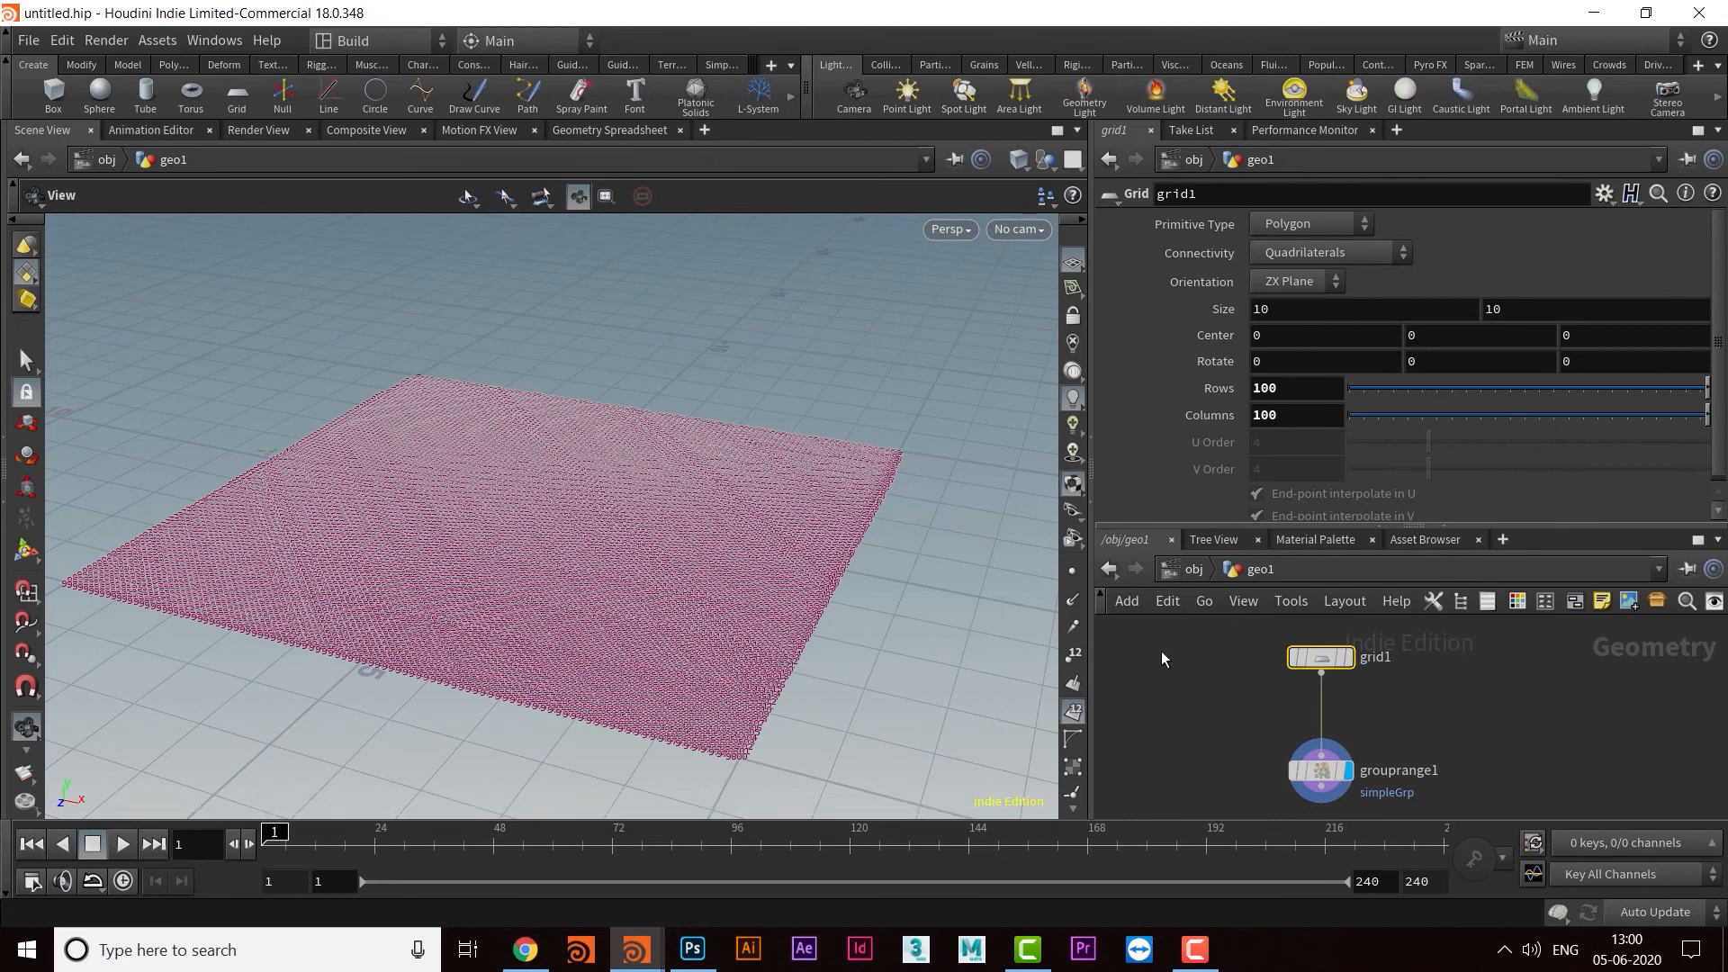
# Step: Hide the primitive numbers in the viewport to expose the dense grid
pyautogui.click(1077, 717)
pyautogui.scroll(3, 667, 625)
pyautogui.moveTo(659, 611); pyautogui.dragTo(717, 590)
pyautogui.scroll(2, 722, 585)
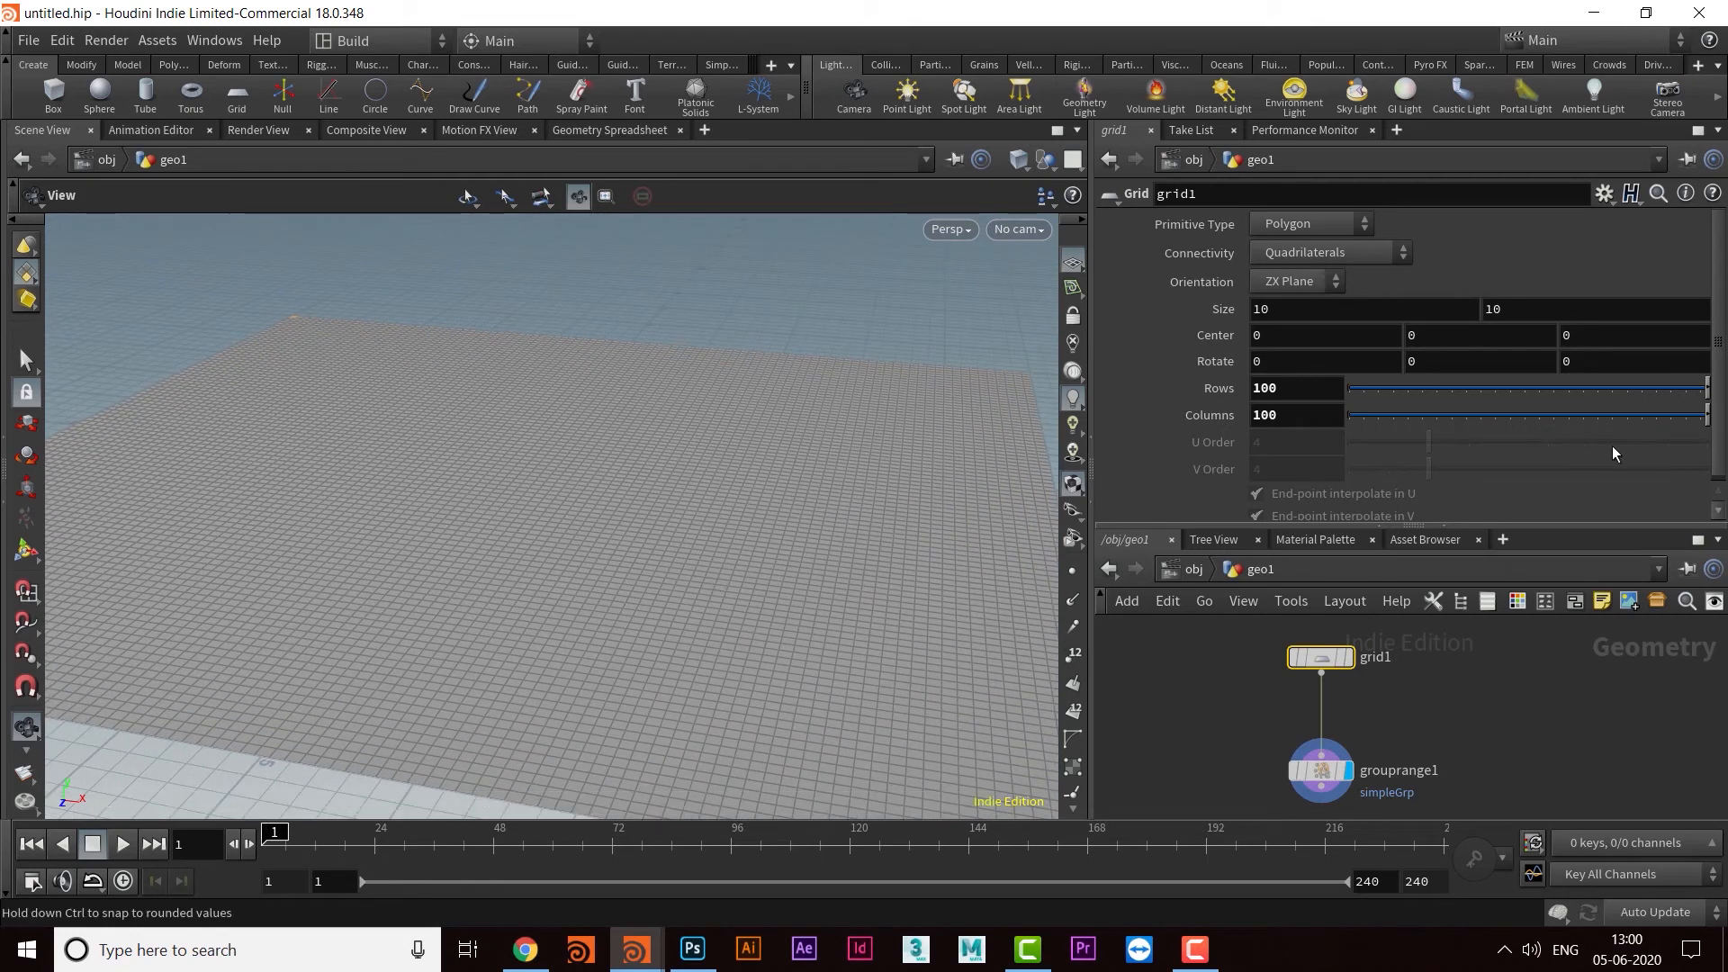
# Step: Review the range parameters of the Group by Range node and the grid's size, row and column settings
pyautogui.moveTo(1422, 739)
pyautogui.mouseDown(button='middle')
pyautogui.moveTo(1413, 639)
pyautogui.moveTo(1417, 738)
pyautogui.mouseUp(button='middle')
pyautogui.click(1311, 682)
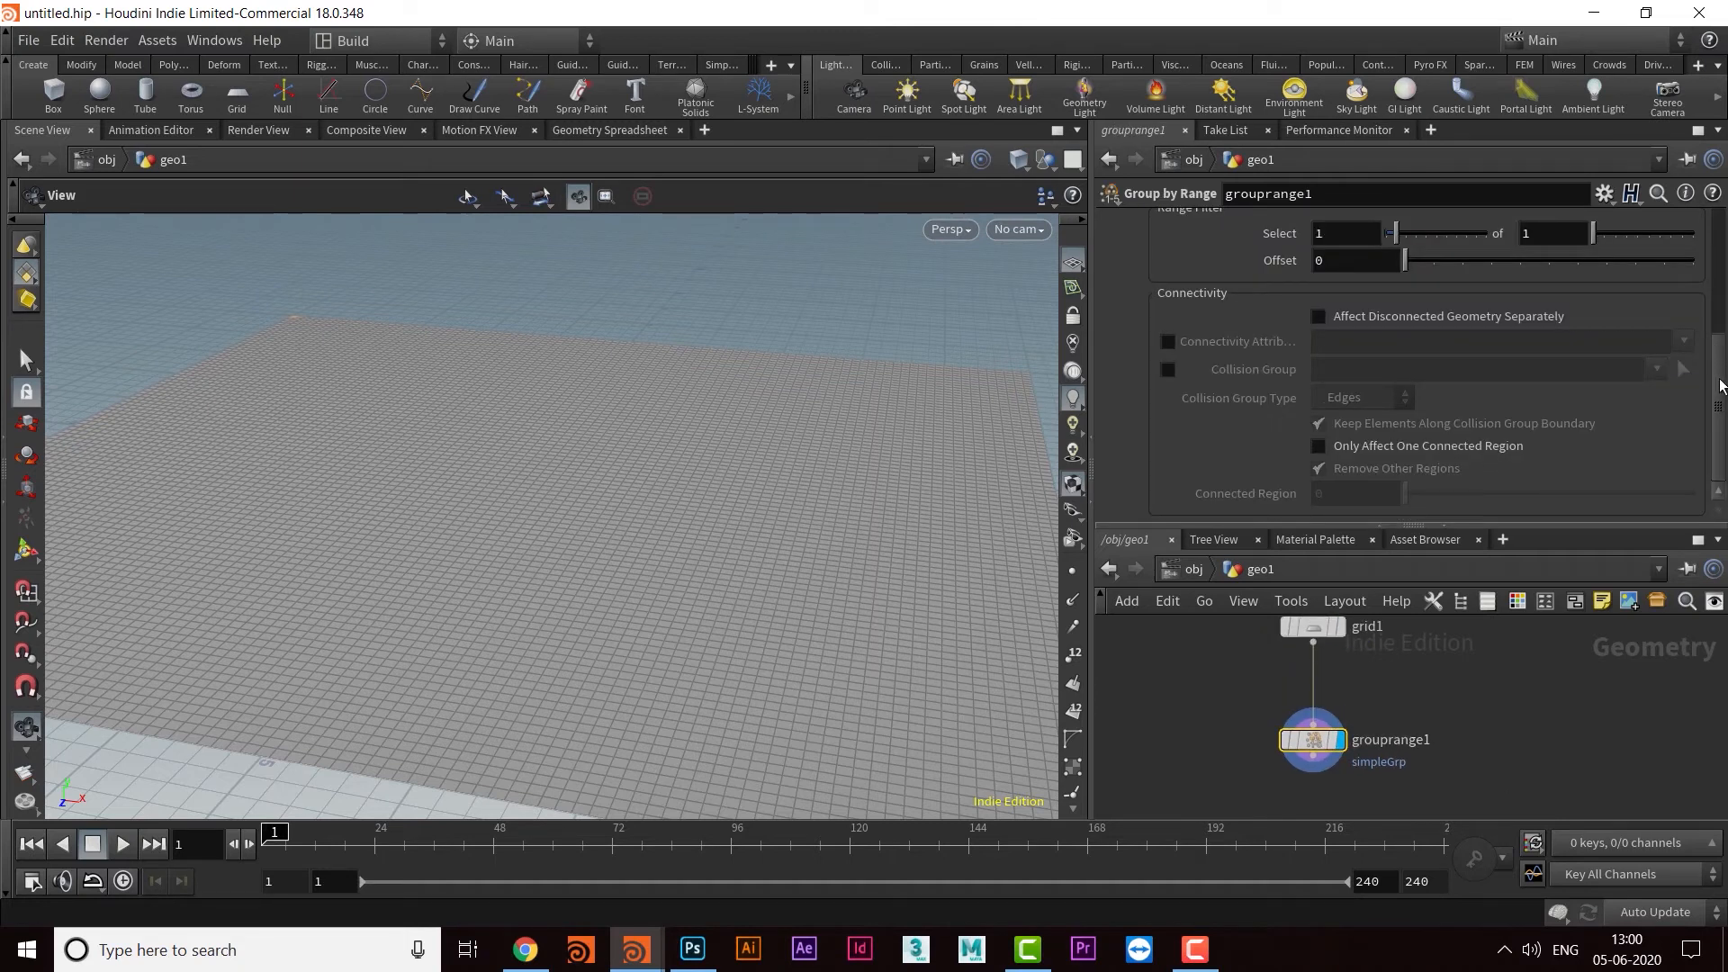
pyautogui.moveTo(1722, 380); pyautogui.dragTo(1726, 252)
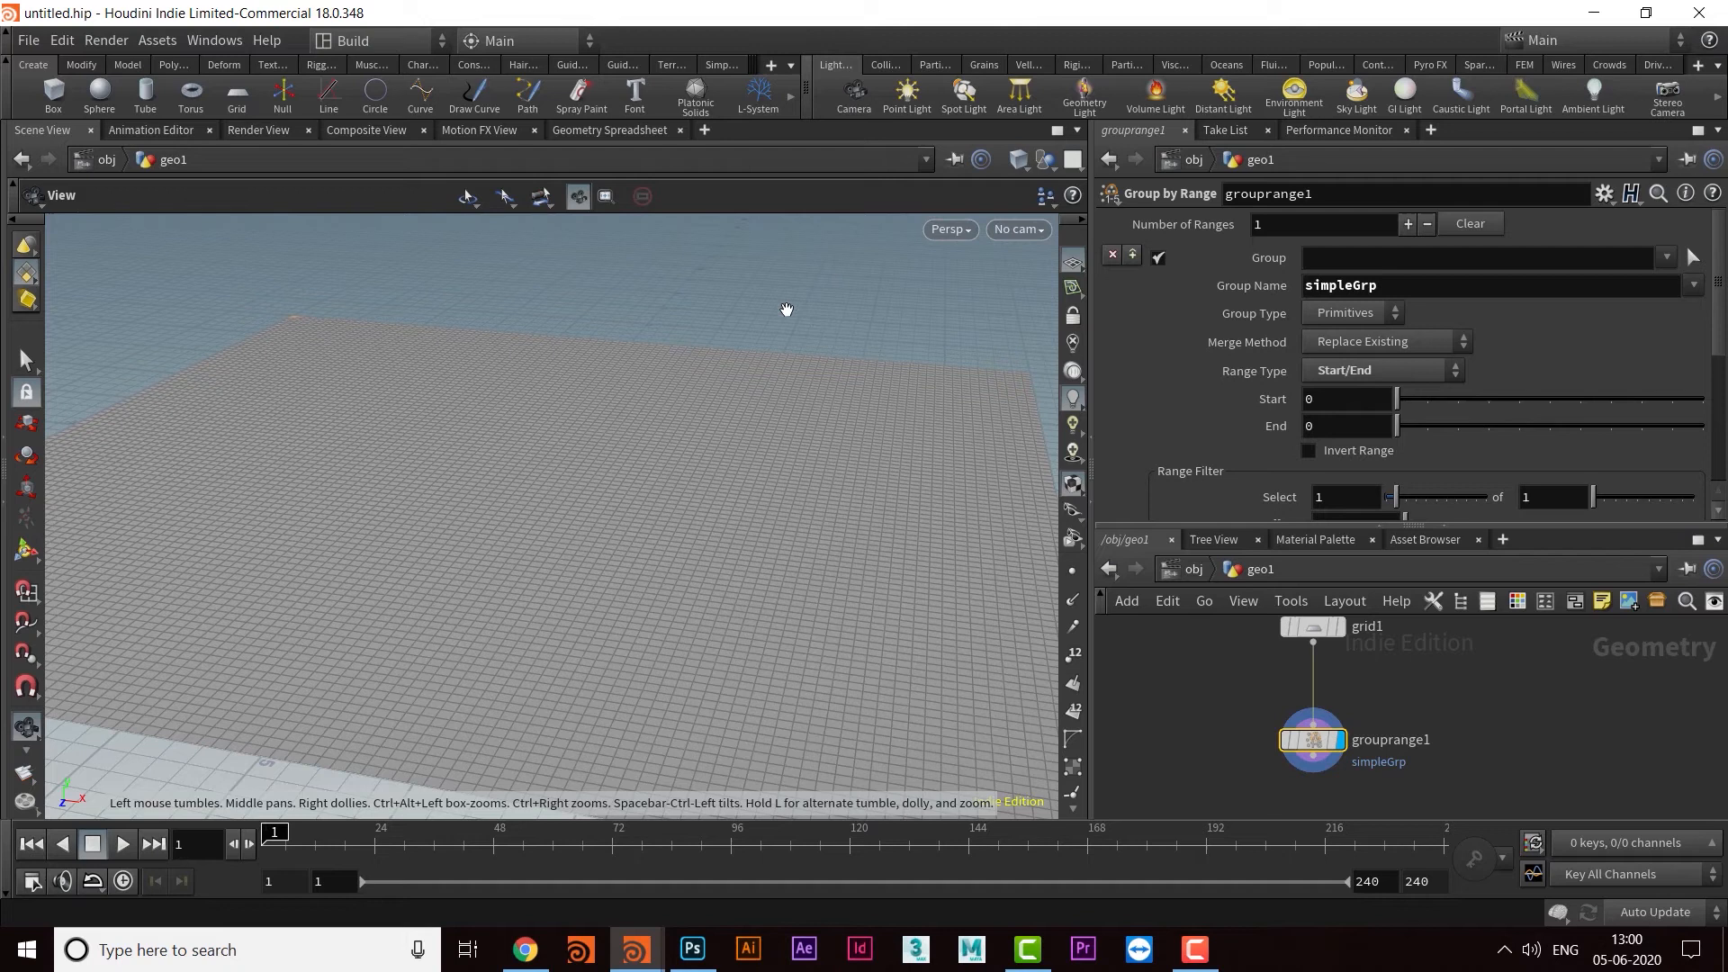
pyautogui.moveTo(603, 451)
pyautogui.mouseDown()
pyautogui.moveTo(653, 492)
pyautogui.moveTo(629, 483)
pyautogui.moveTo(606, 529)
pyautogui.moveTo(663, 579)
pyautogui.moveTo(652, 529)
pyautogui.moveTo(664, 551)
pyautogui.moveTo(842, 515)
pyautogui.mouseUp()
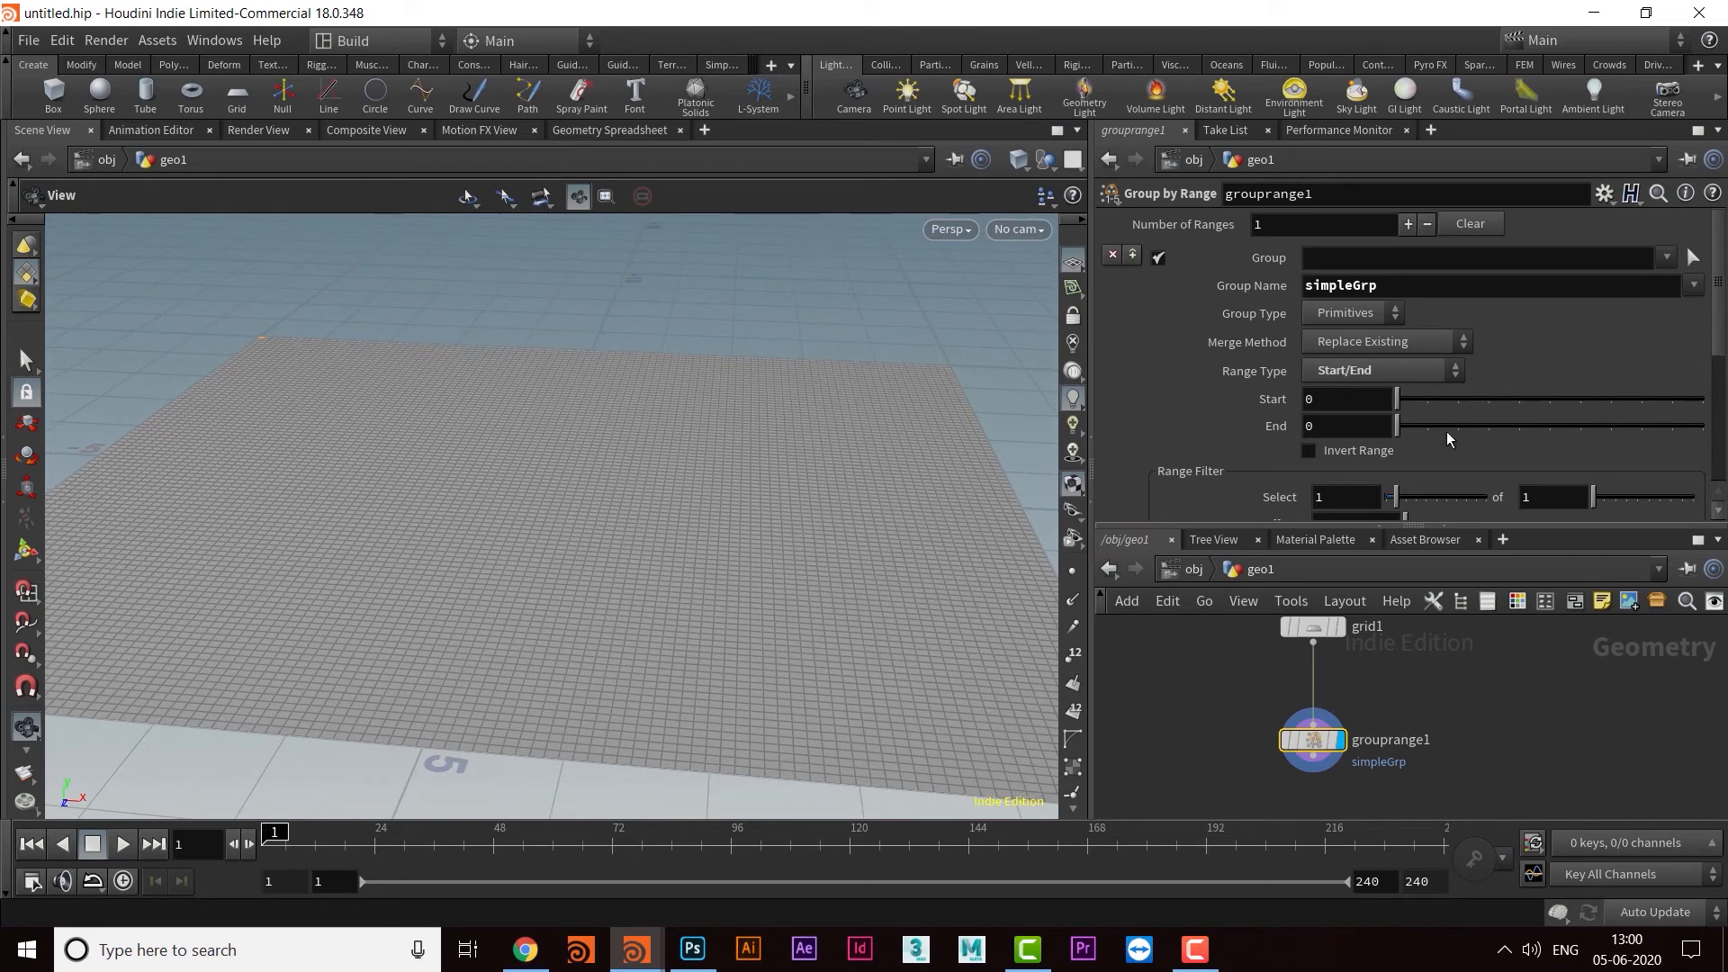
pyautogui.click(1312, 628)
pyautogui.click(1295, 311)
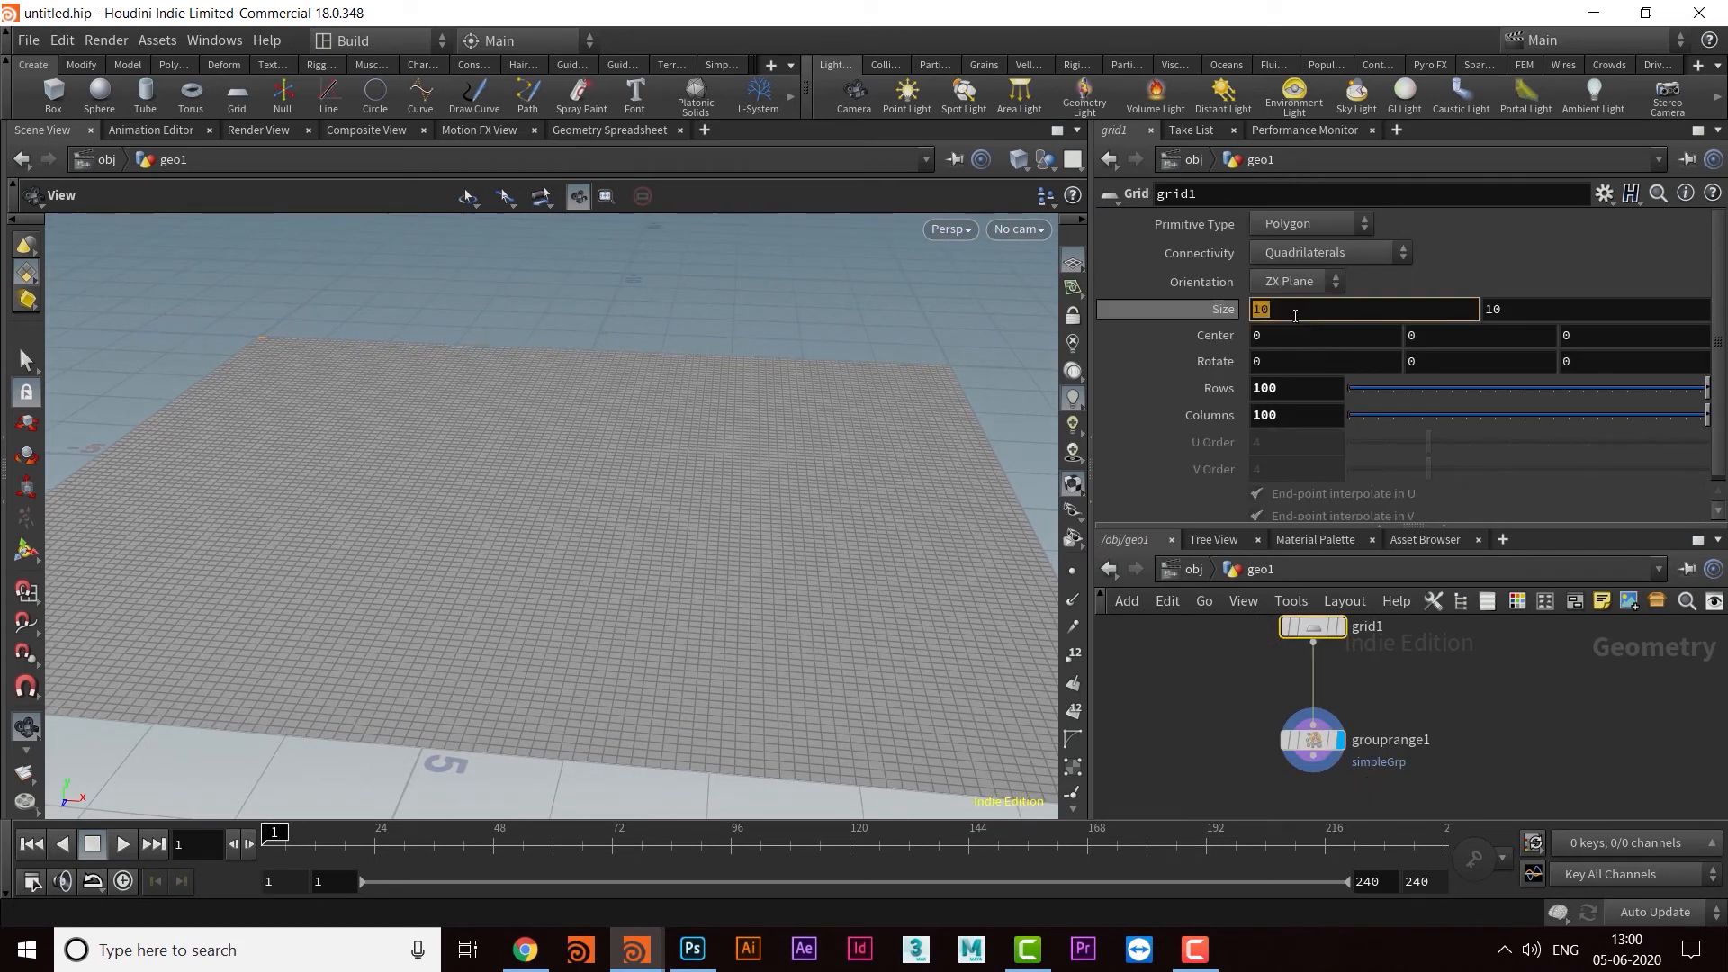
pyautogui.press('Tab')
pyautogui.click(1317, 392)
pyautogui.press('Tab')
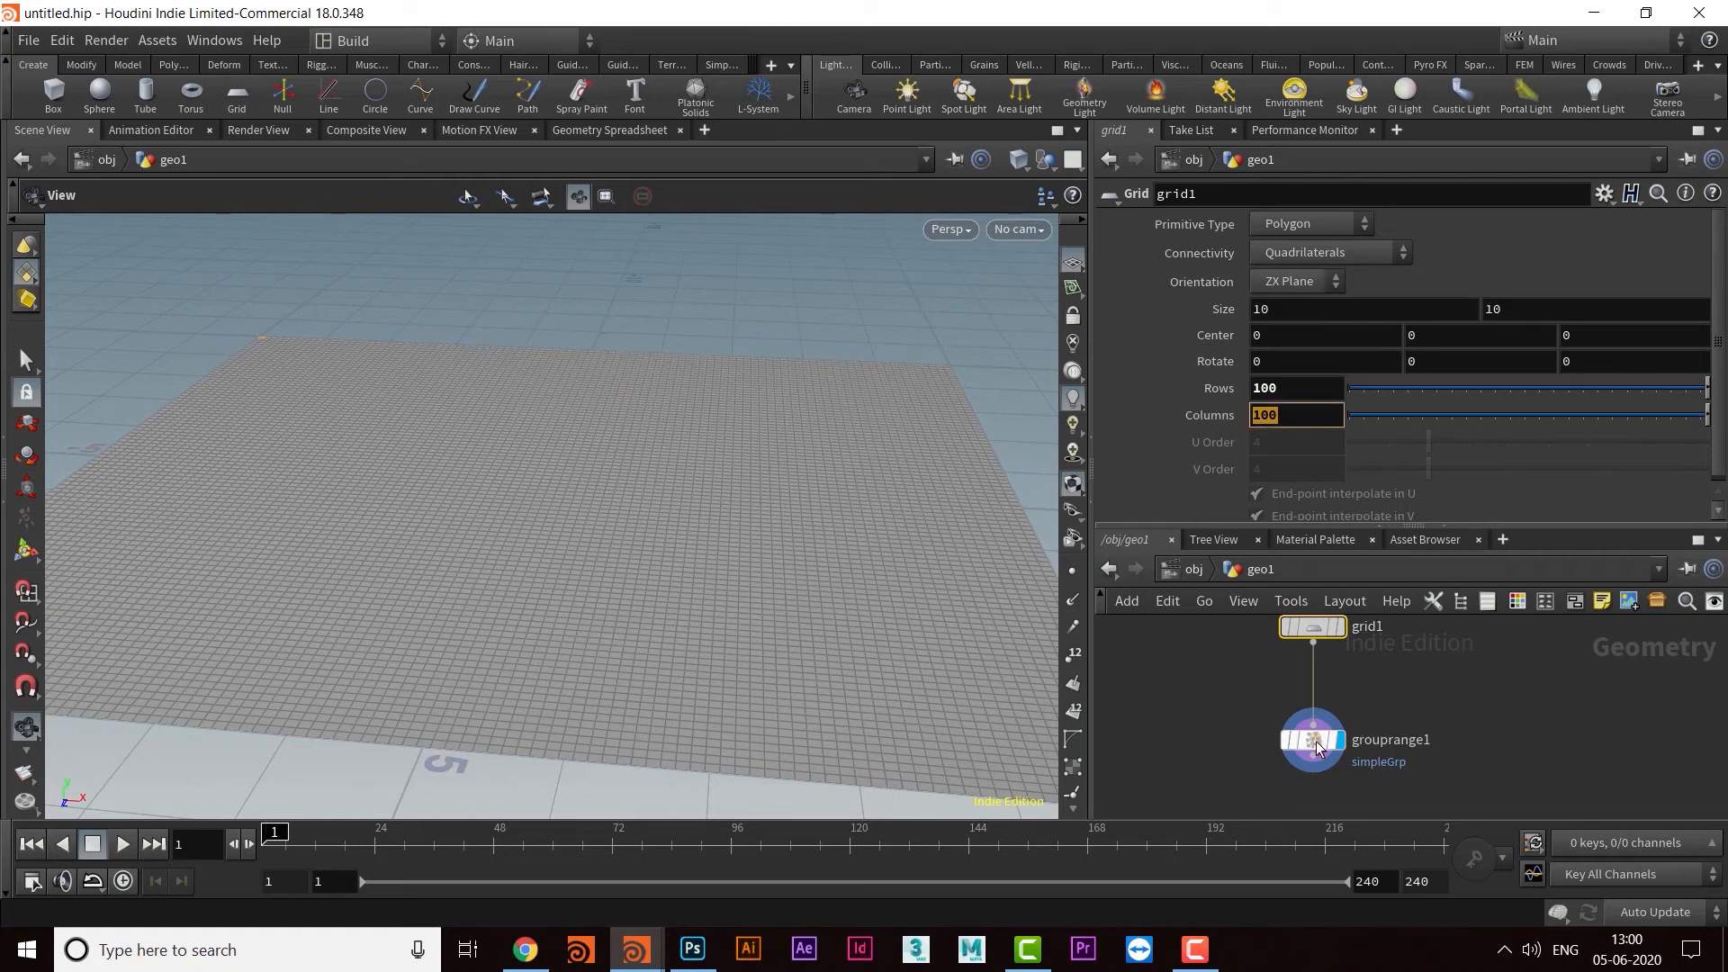
# Step: Replace the existing simpleGrp Group by Range node with a fresh Group by Range node wired below the grid
pyautogui.click(1314, 743)
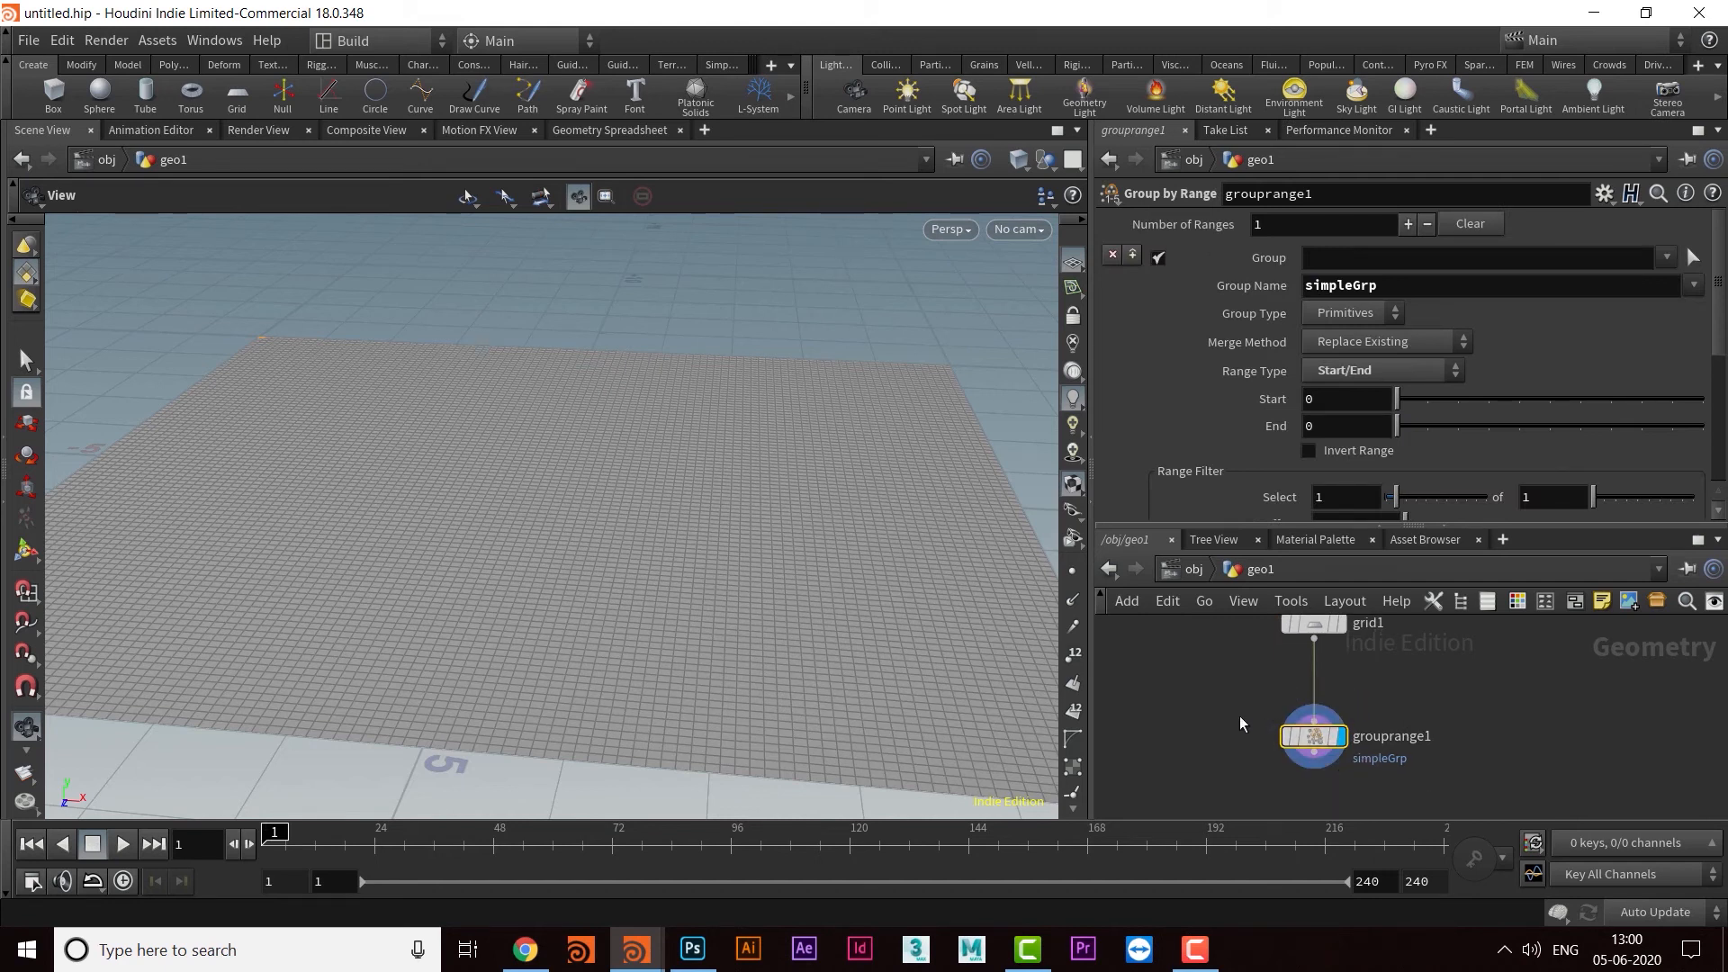
pyautogui.press('Delete')
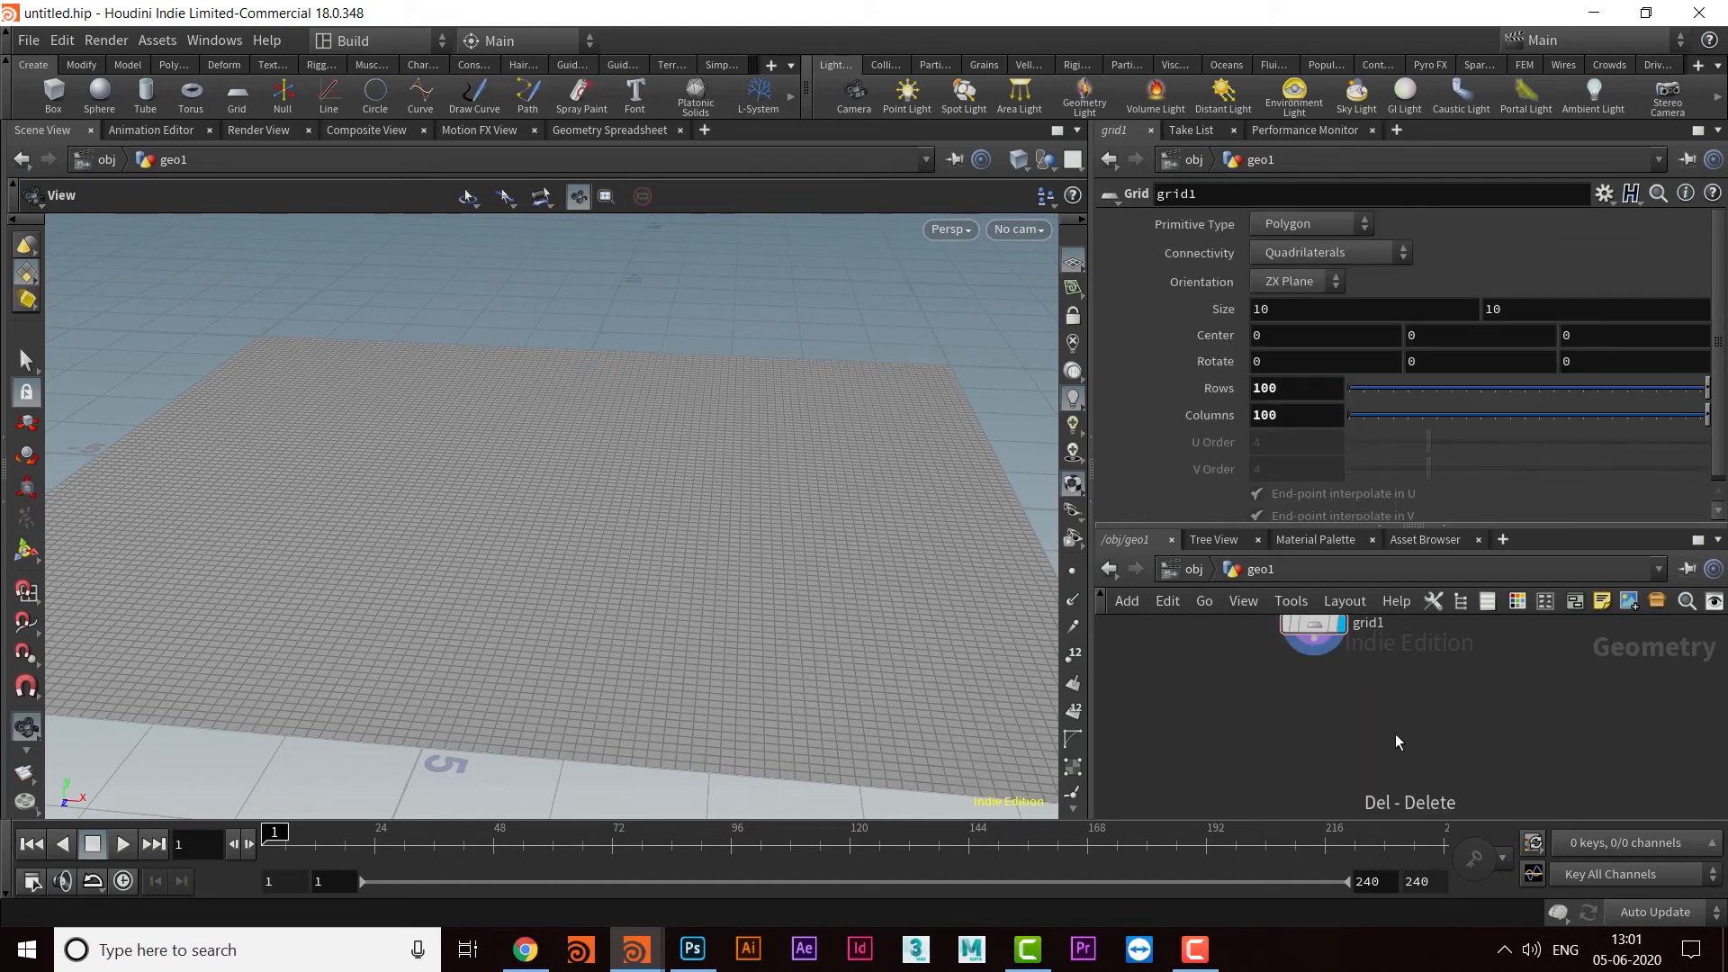
pyautogui.press('Tab')
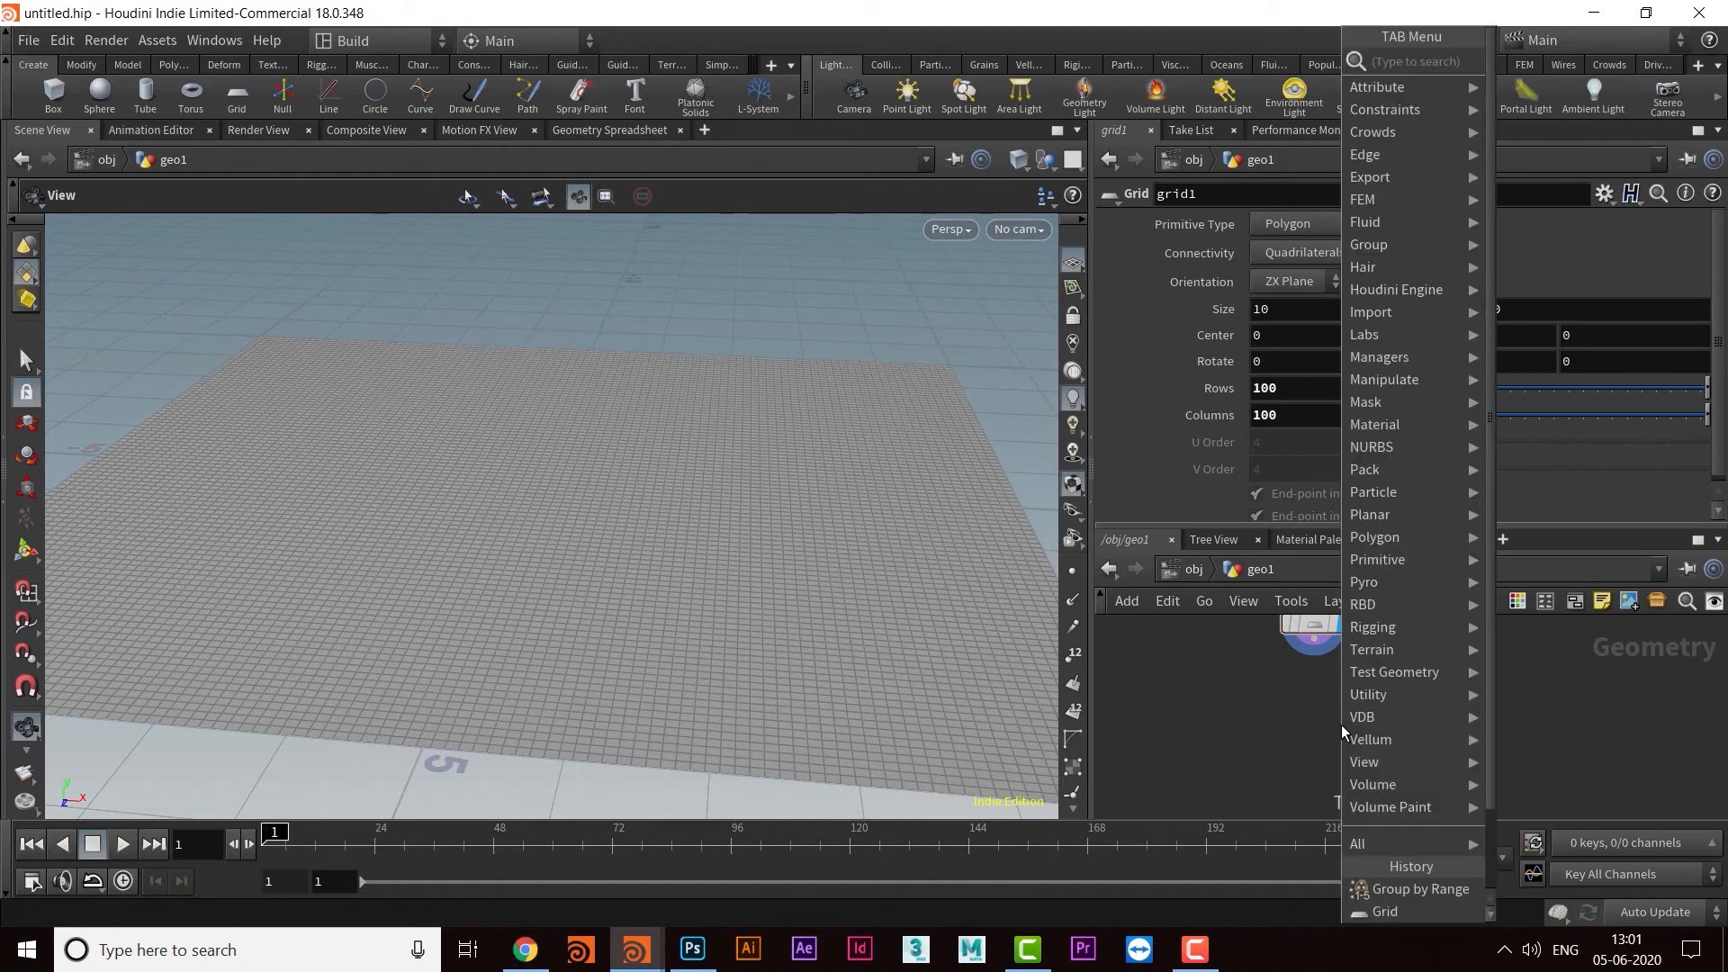
pyautogui.write('grou')
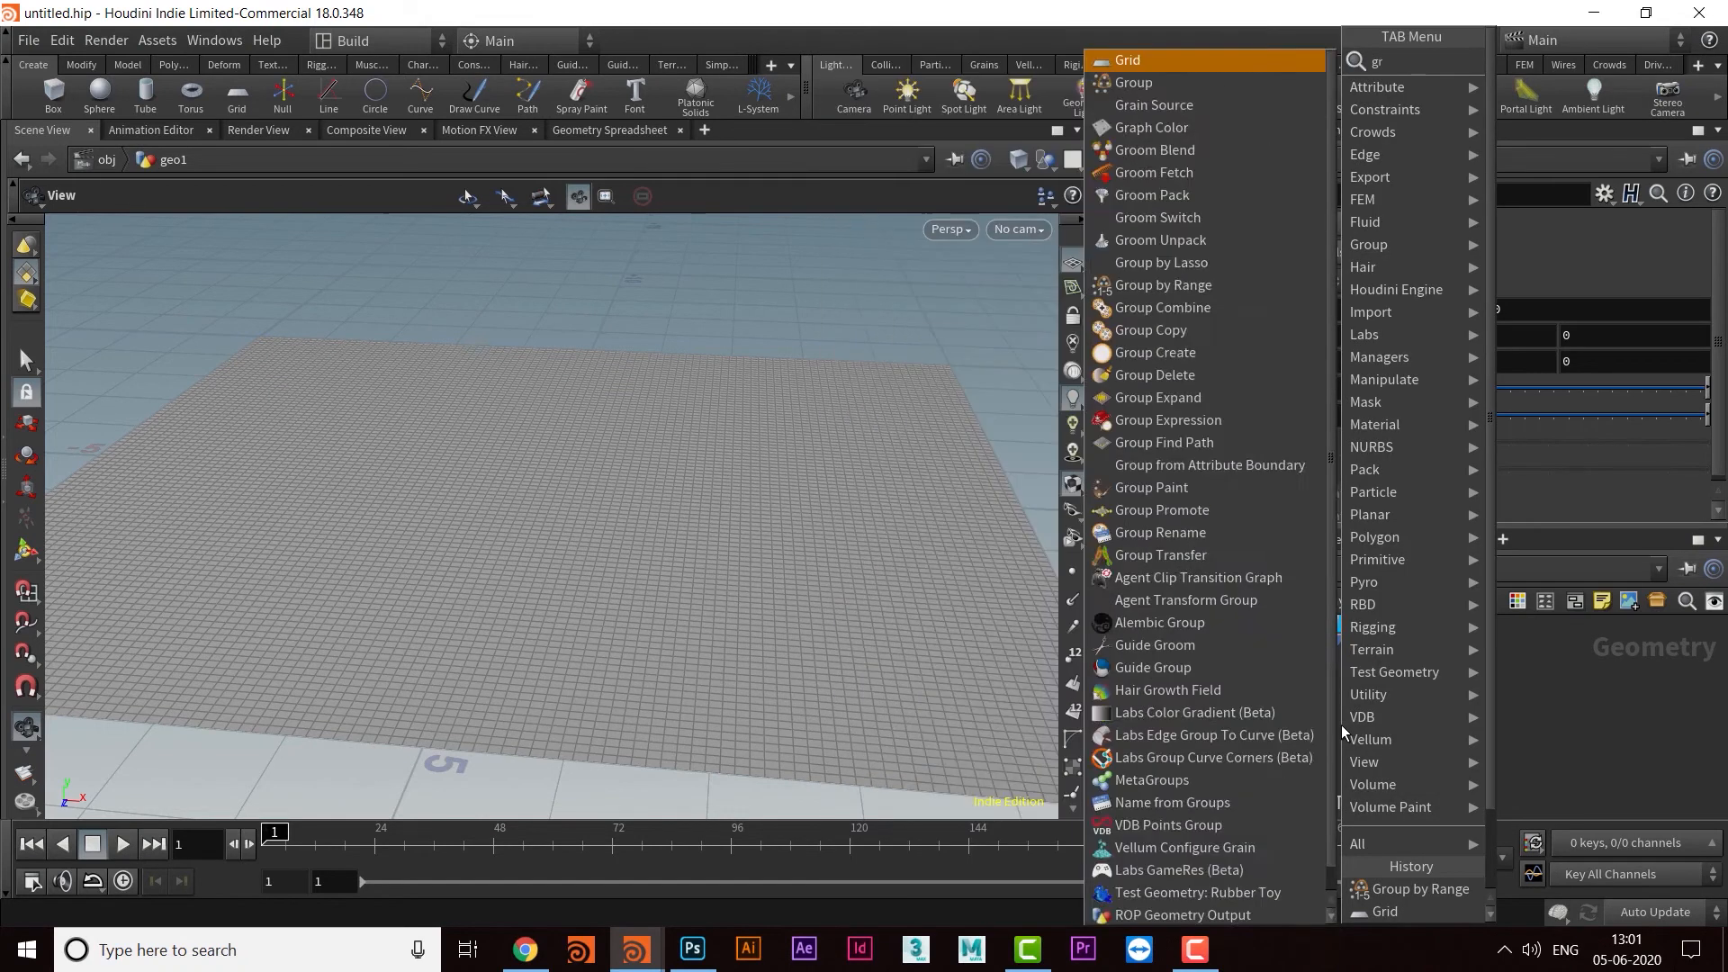
pyautogui.press('Down')
pyautogui.press('Down')
pyautogui.press('Down')
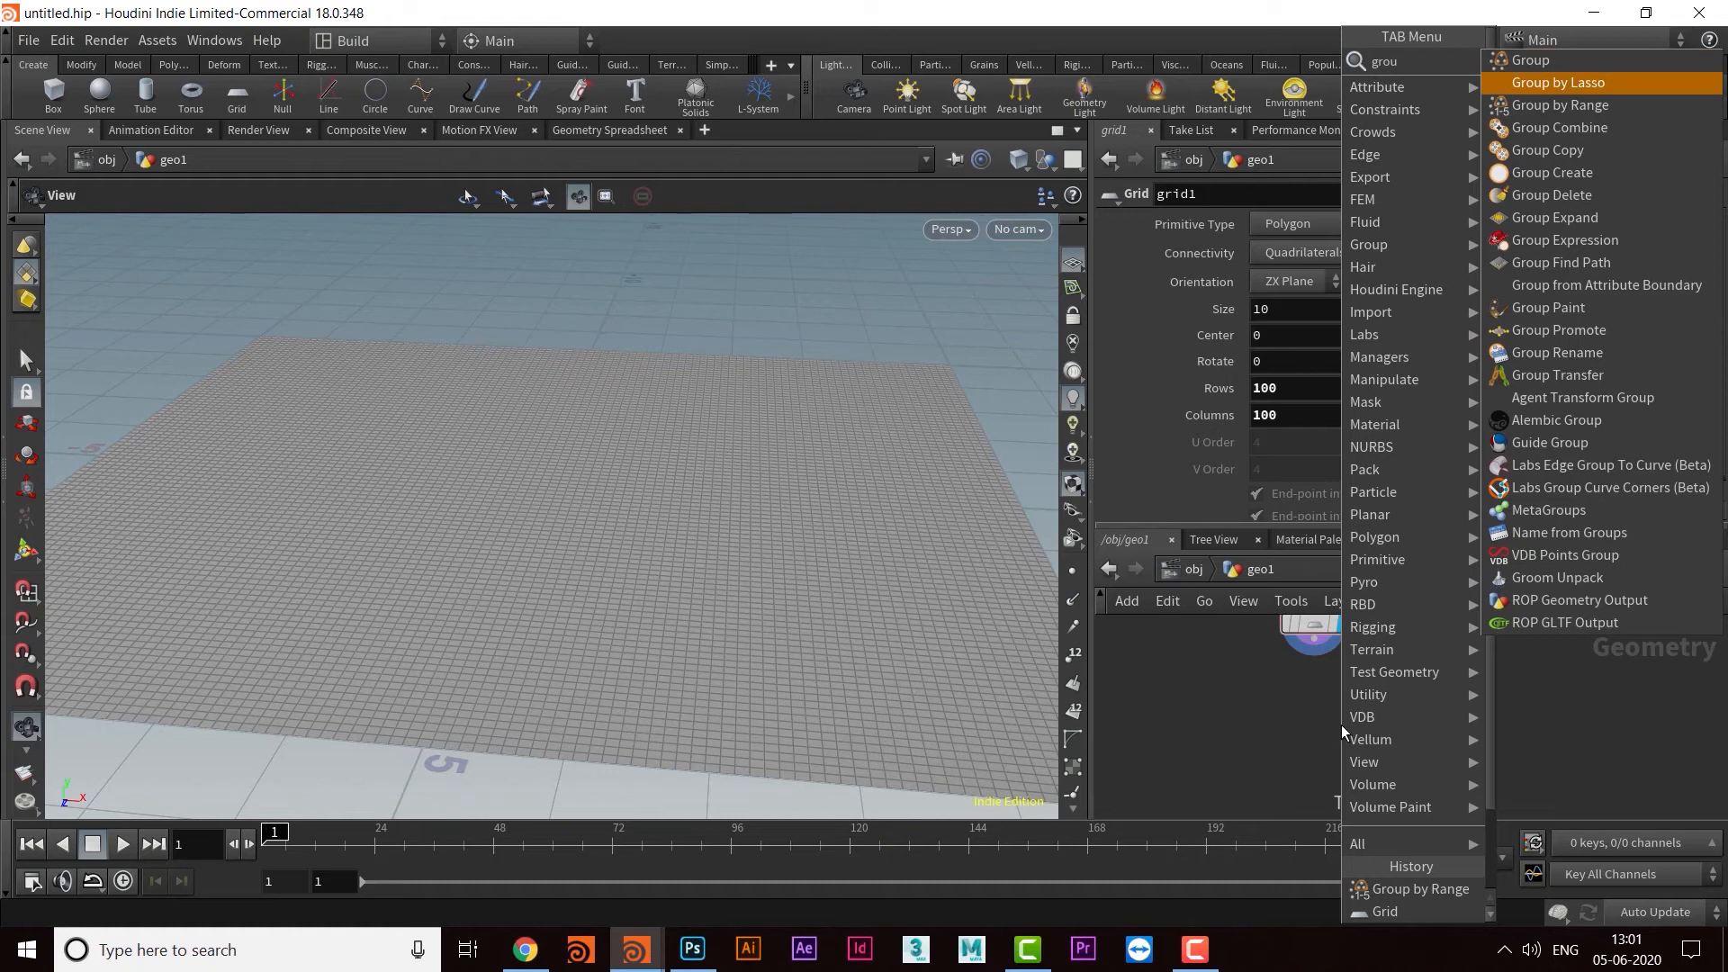
pyautogui.press('Up')
pyautogui.press('Return')
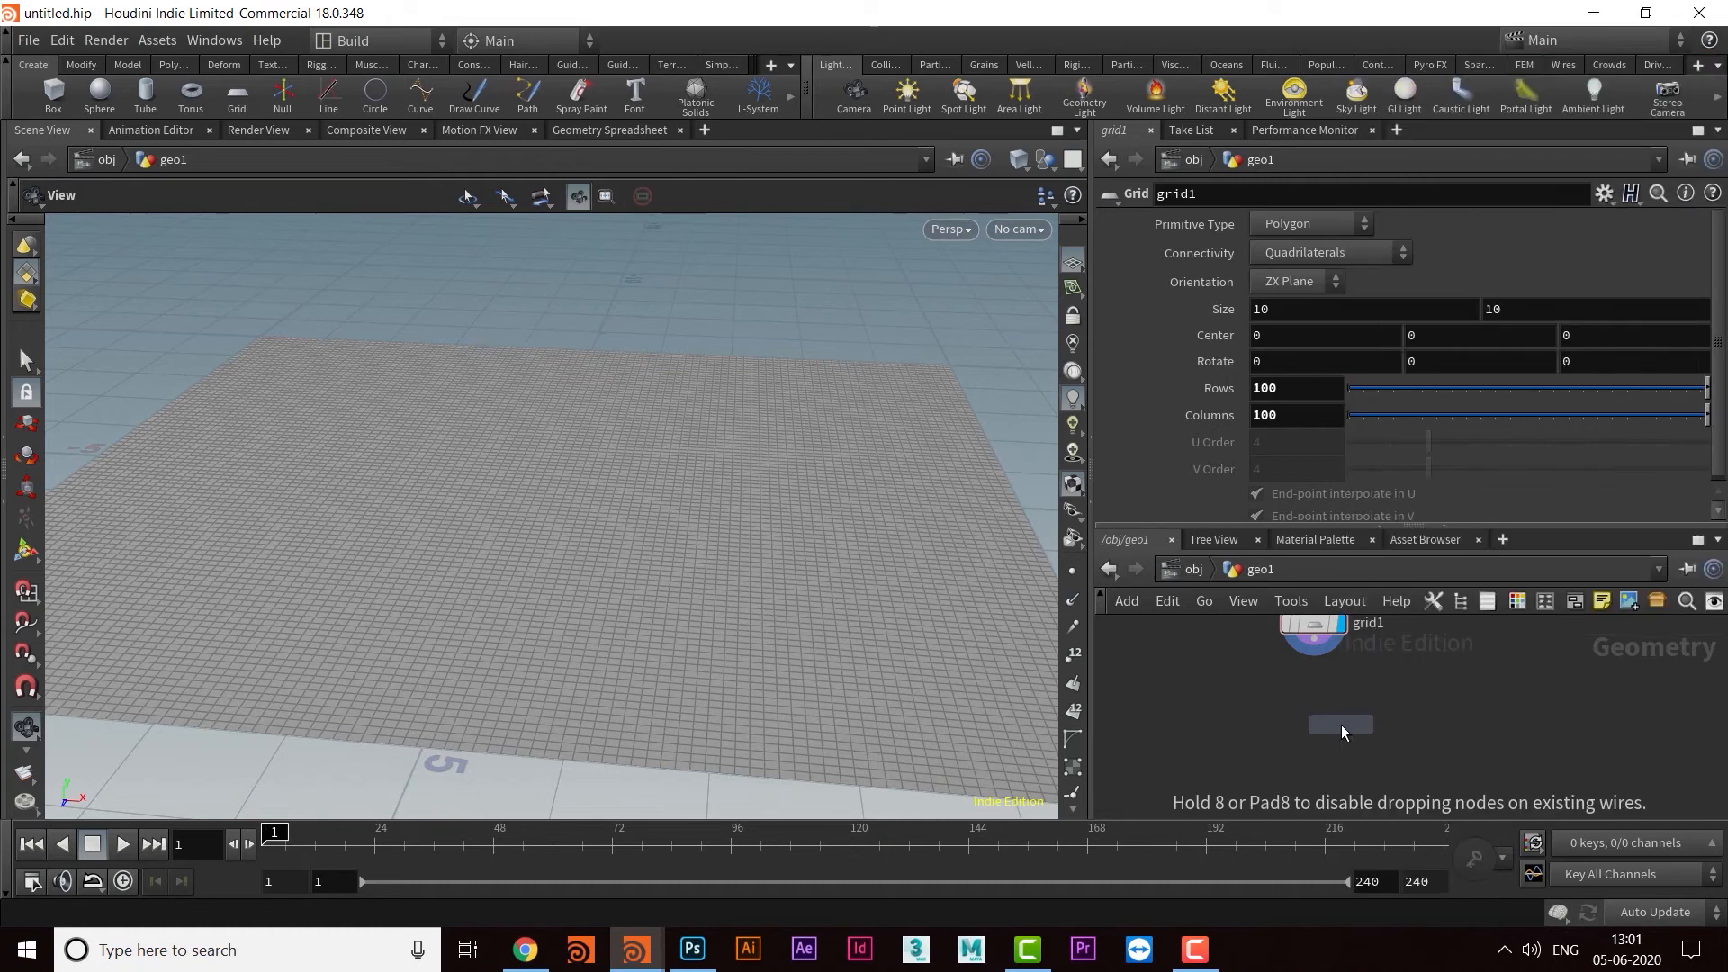
pyautogui.click(1338, 700)
pyautogui.moveTo(1314, 640); pyautogui.dragTo(1313, 705)
pyautogui.moveTo(1344, 766); pyautogui.dragTo(1339, 790, button='middle')
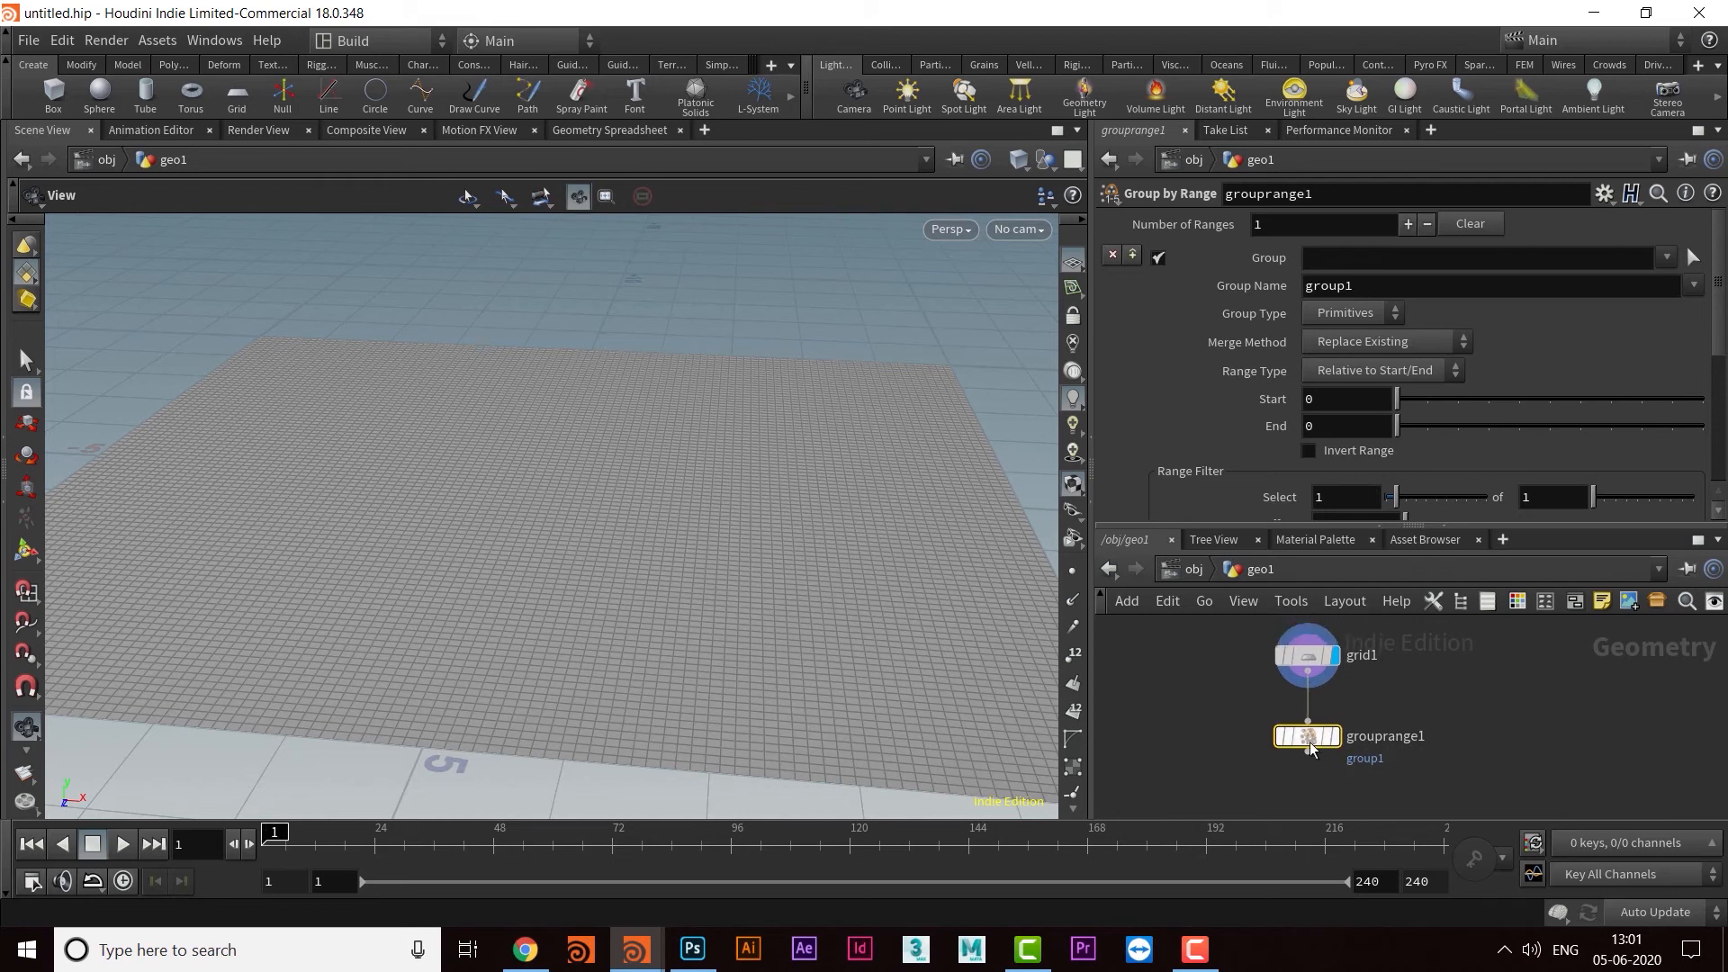
# Step: Display the new Group by Range node's result and spread the two nodes apart to leave room between them
pyautogui.click(1343, 767)
pyautogui.moveTo(1415, 733); pyautogui.dragTo(1423, 750, button='middle')
pyautogui.moveTo(821, 513); pyautogui.dragTo(807, 547)
pyautogui.moveTo(1448, 721); pyautogui.dragTo(1406, 756, button='middle')
pyautogui.moveTo(1366, 751); pyautogui.dragTo(1370, 659)
pyautogui.moveTo(1389, 700); pyautogui.dragTo(1389, 664, button='middle')
pyautogui.moveTo(1398, 755); pyautogui.dragTo(1386, 688, button='middle')
pyautogui.scroll(-1, 1408, 684)
pyautogui.moveTo(1347, 641); pyautogui.dragTo(1343, 668)
pyautogui.moveTo(1365, 750); pyautogui.dragTo(1362, 737, button='middle')
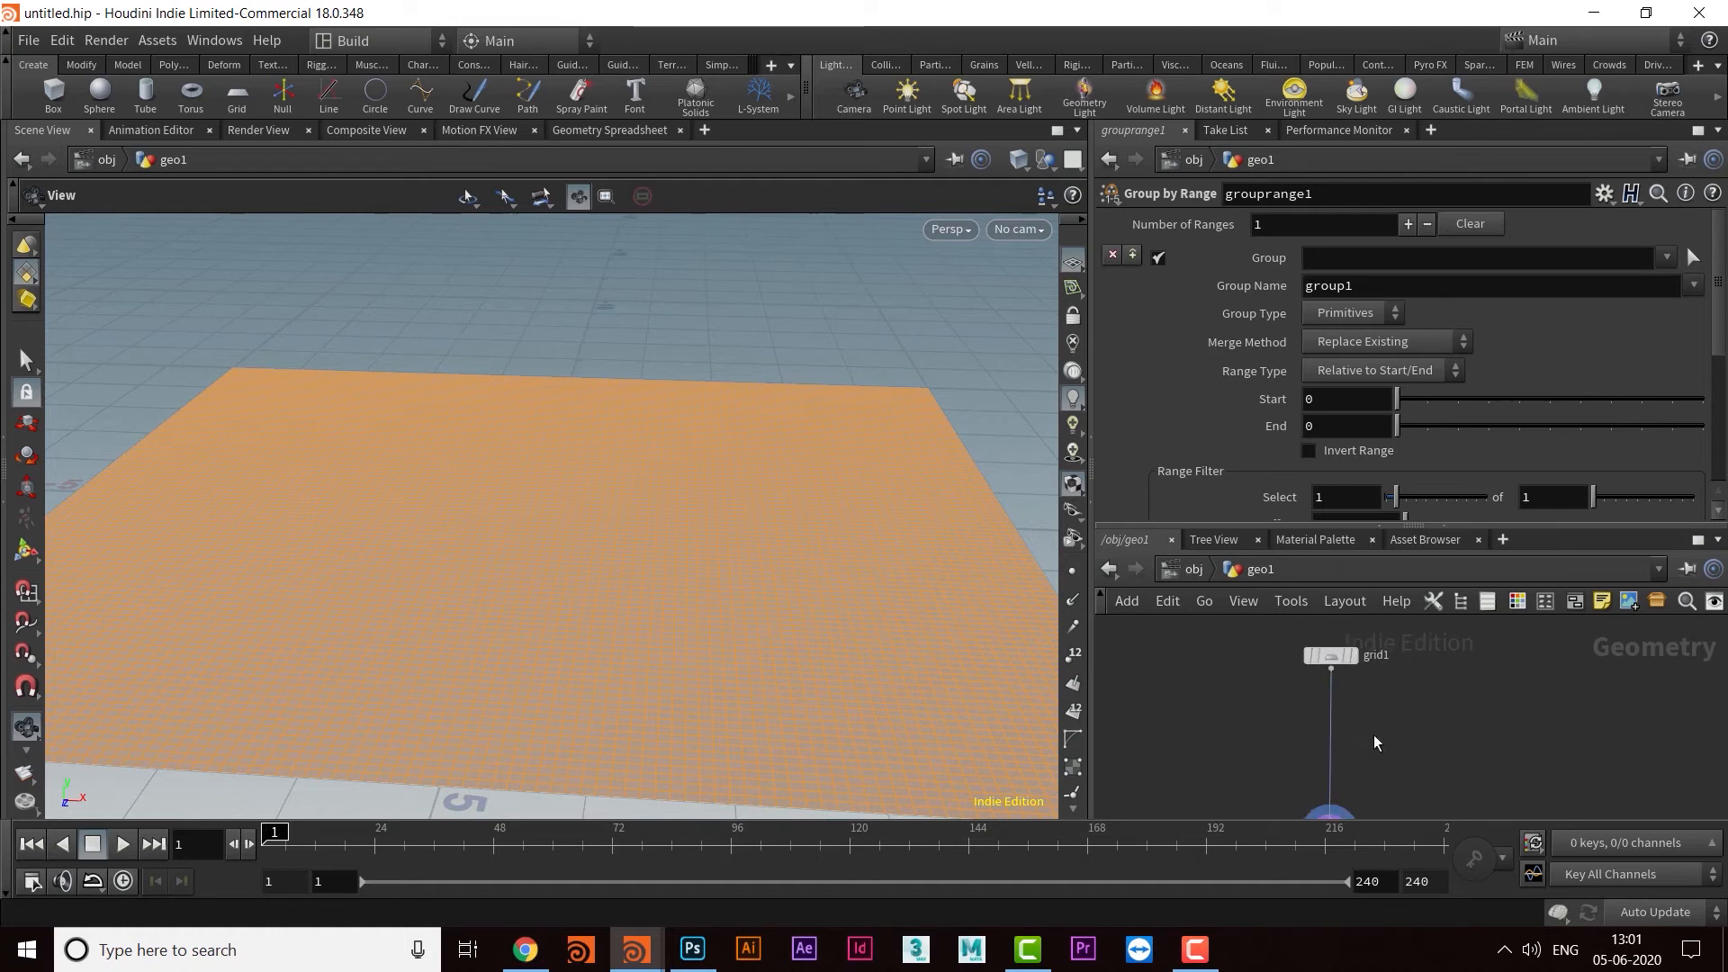
# Step: Insert a Group Create node between the grid and the Group by Range node and display its result
pyautogui.press('Tab')
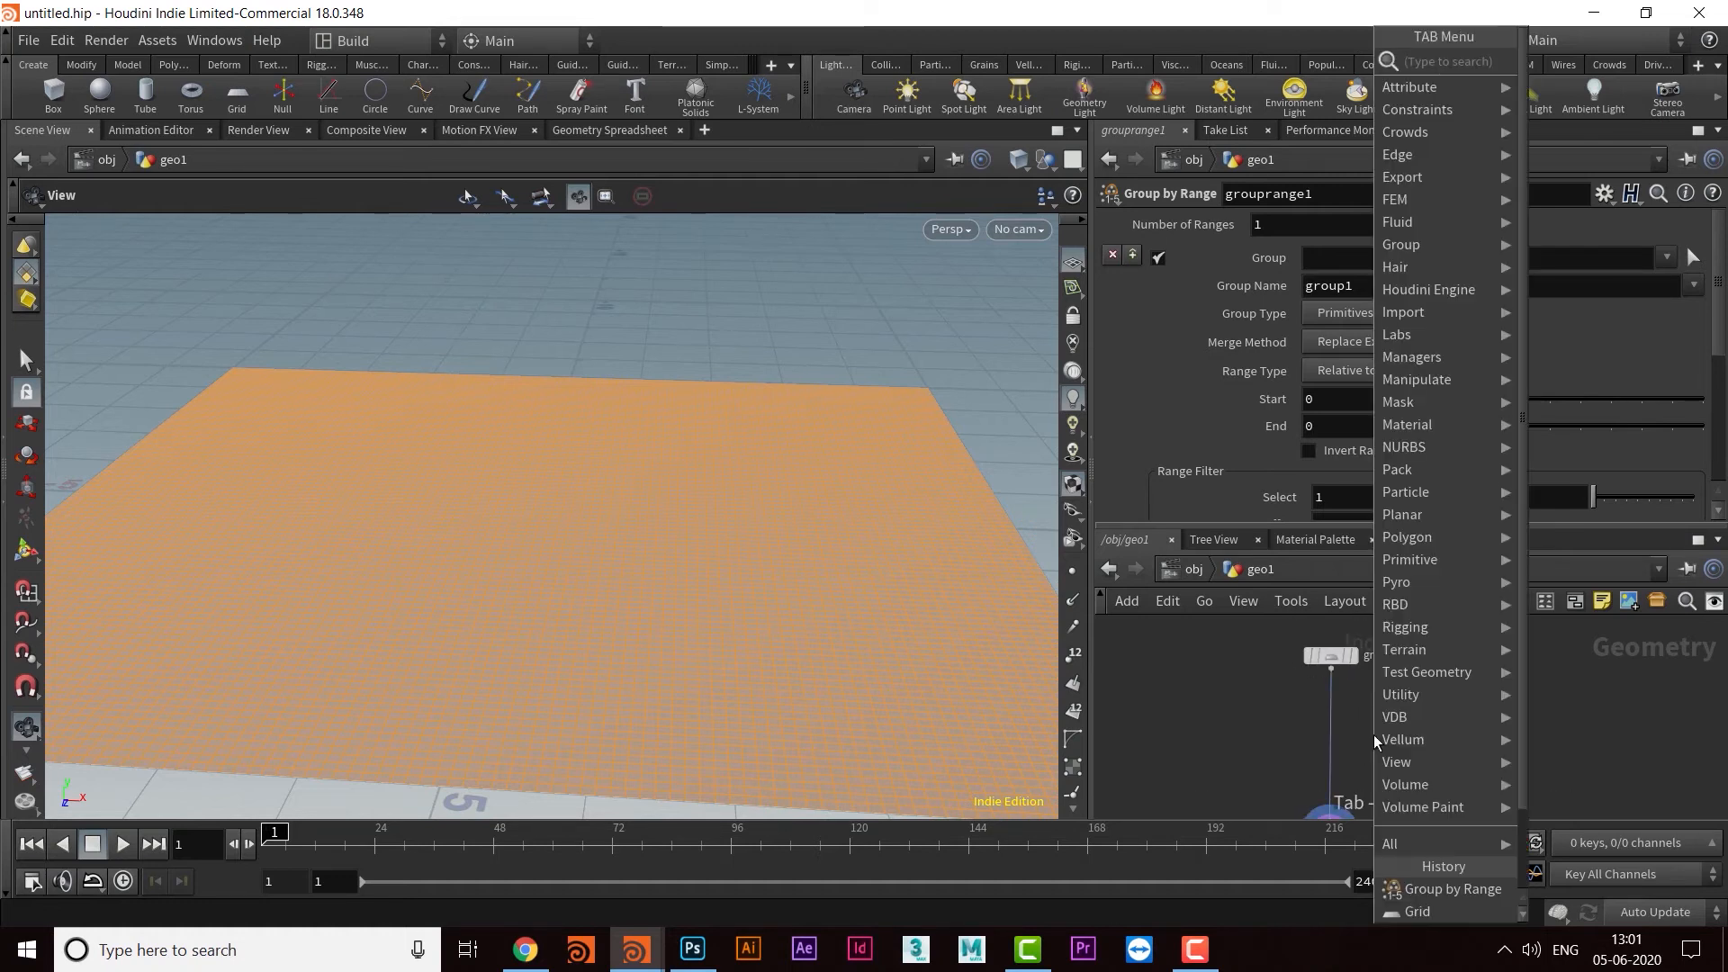
pyautogui.write('grou')
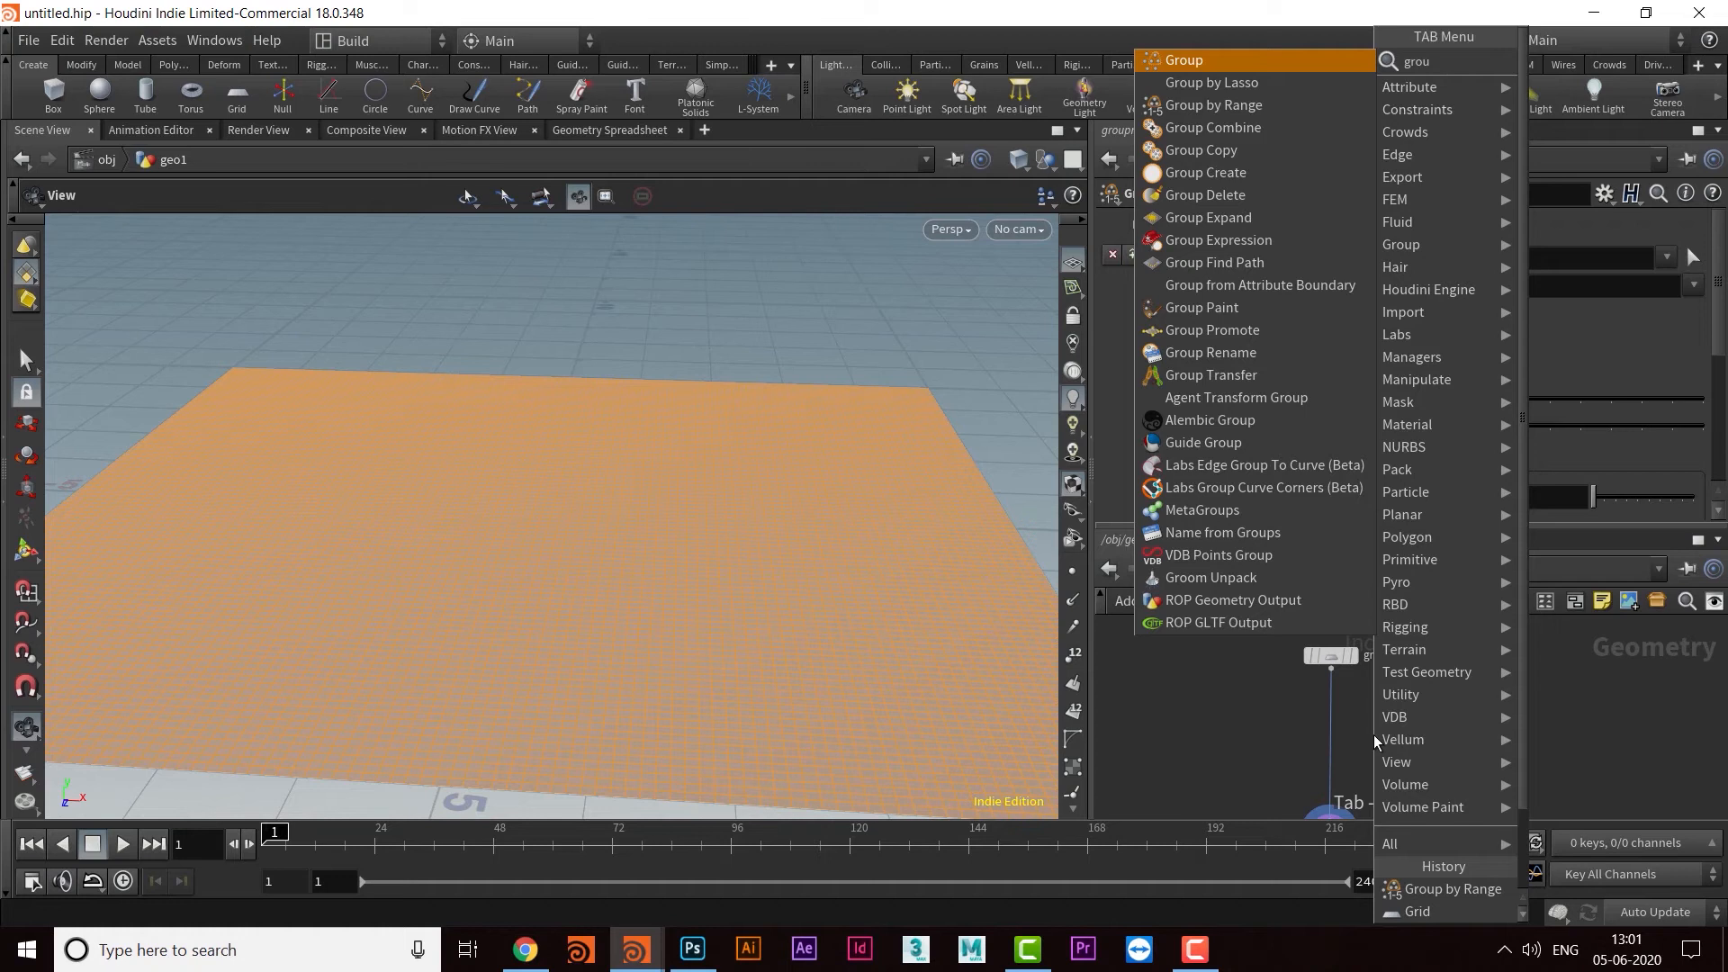
pyautogui.press('Down')
pyautogui.press('Return')
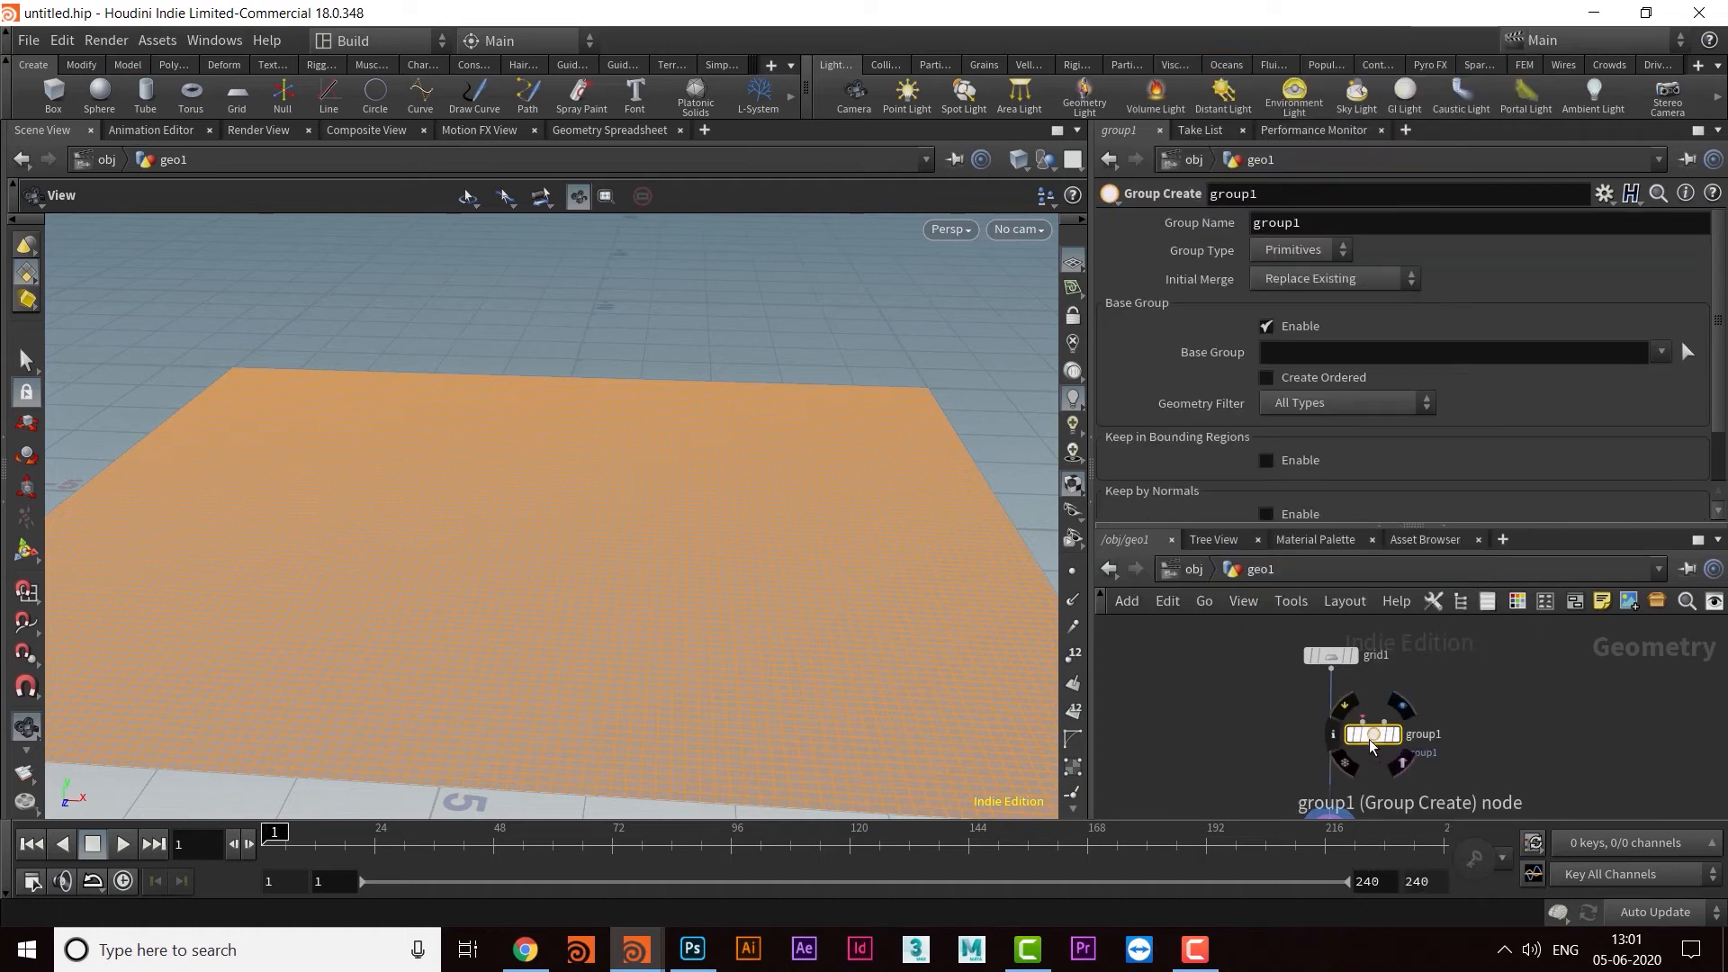
pyautogui.click(1346, 735)
pyautogui.moveTo(1362, 753); pyautogui.dragTo(1341, 770, button='middle')
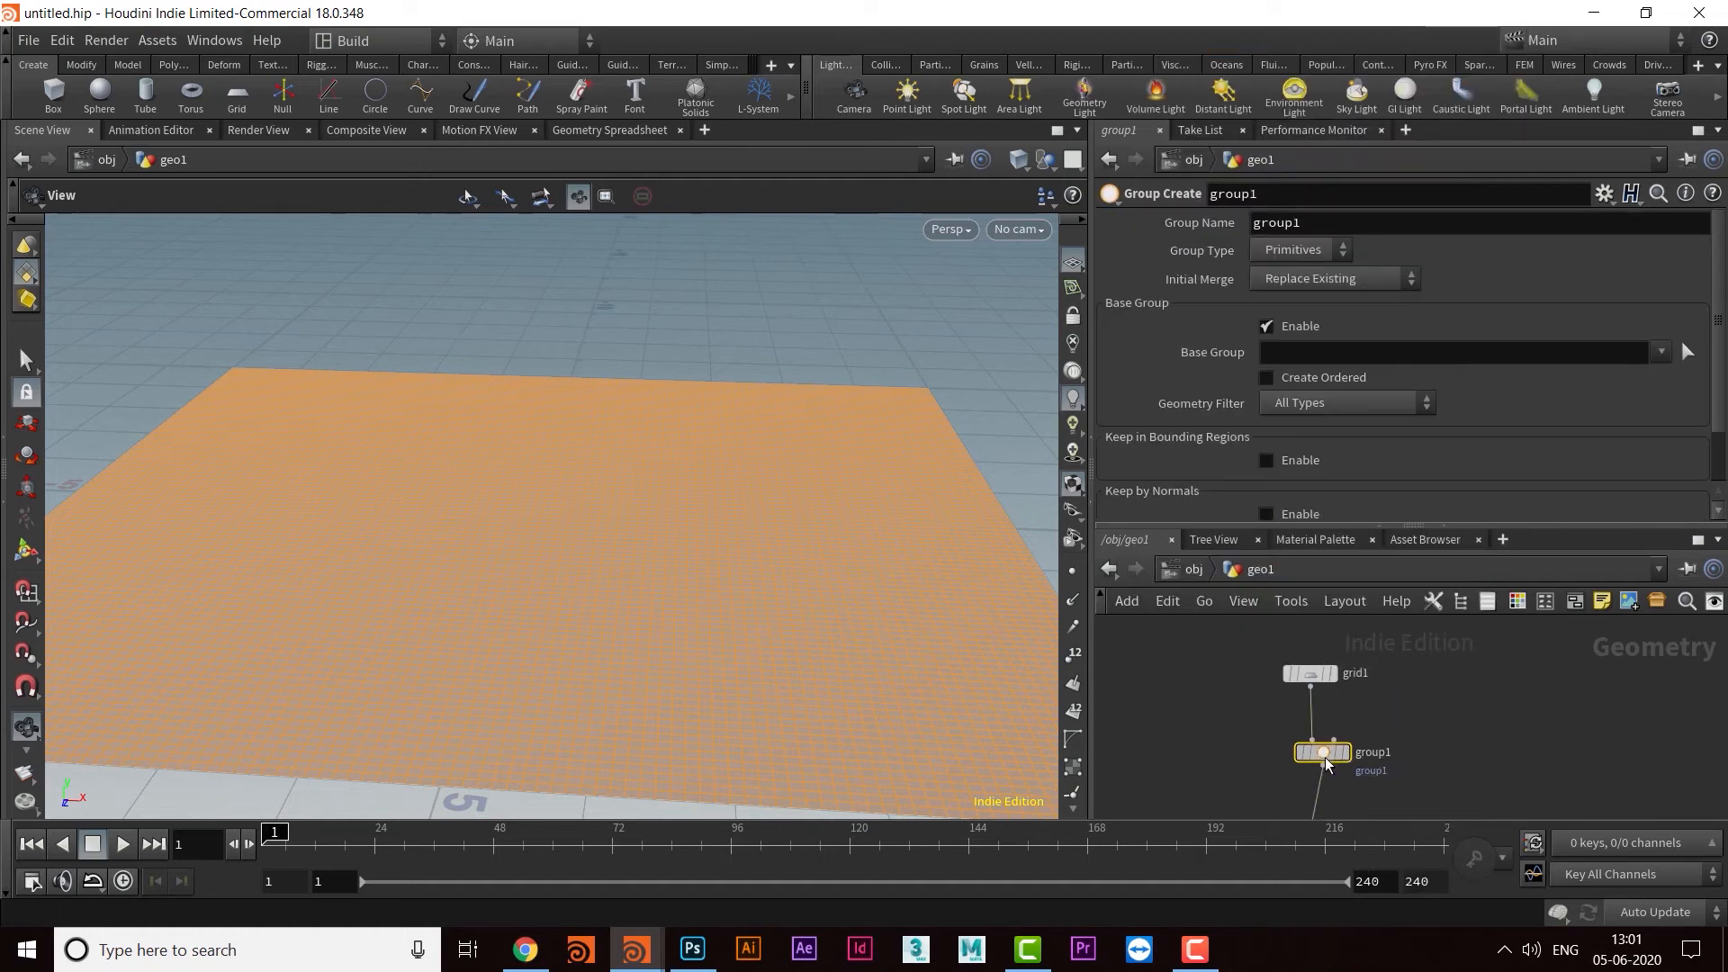
pyautogui.click(1349, 756)
pyautogui.moveTo(1422, 694); pyautogui.dragTo(1422, 704, button='middle')
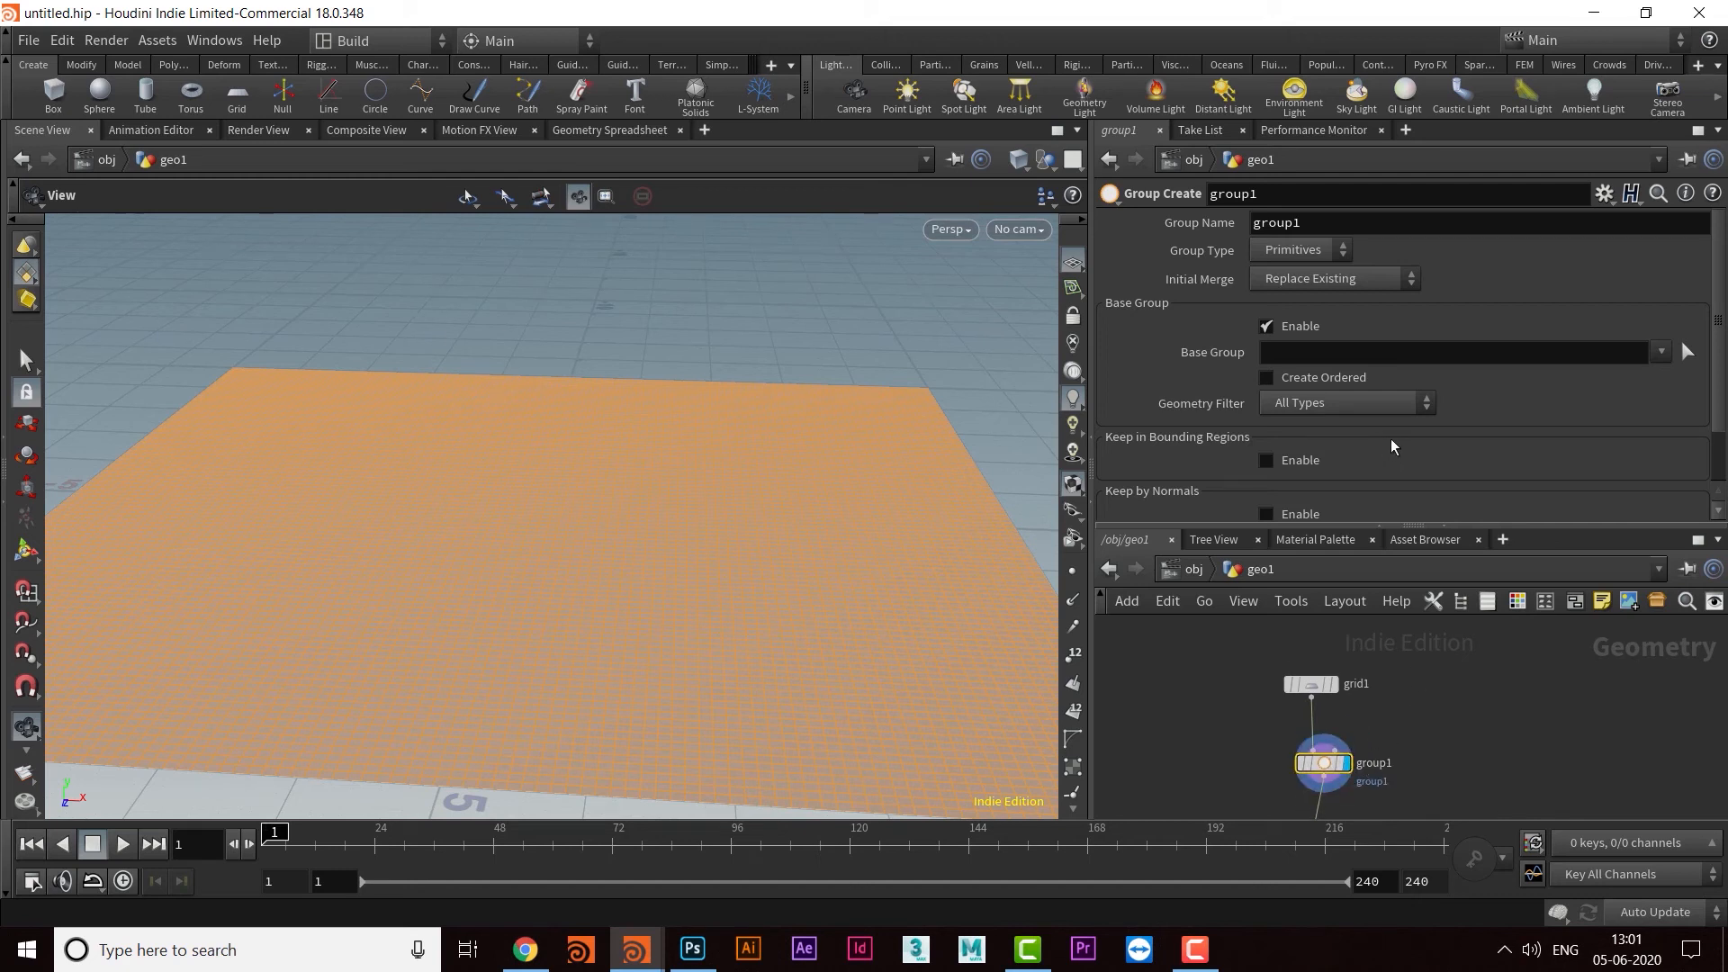
# Step: Disable the Base Group on the Group Create node and enable Keep in Bounding Regions with the Bounding Sphere type
pyautogui.click(1266, 326)
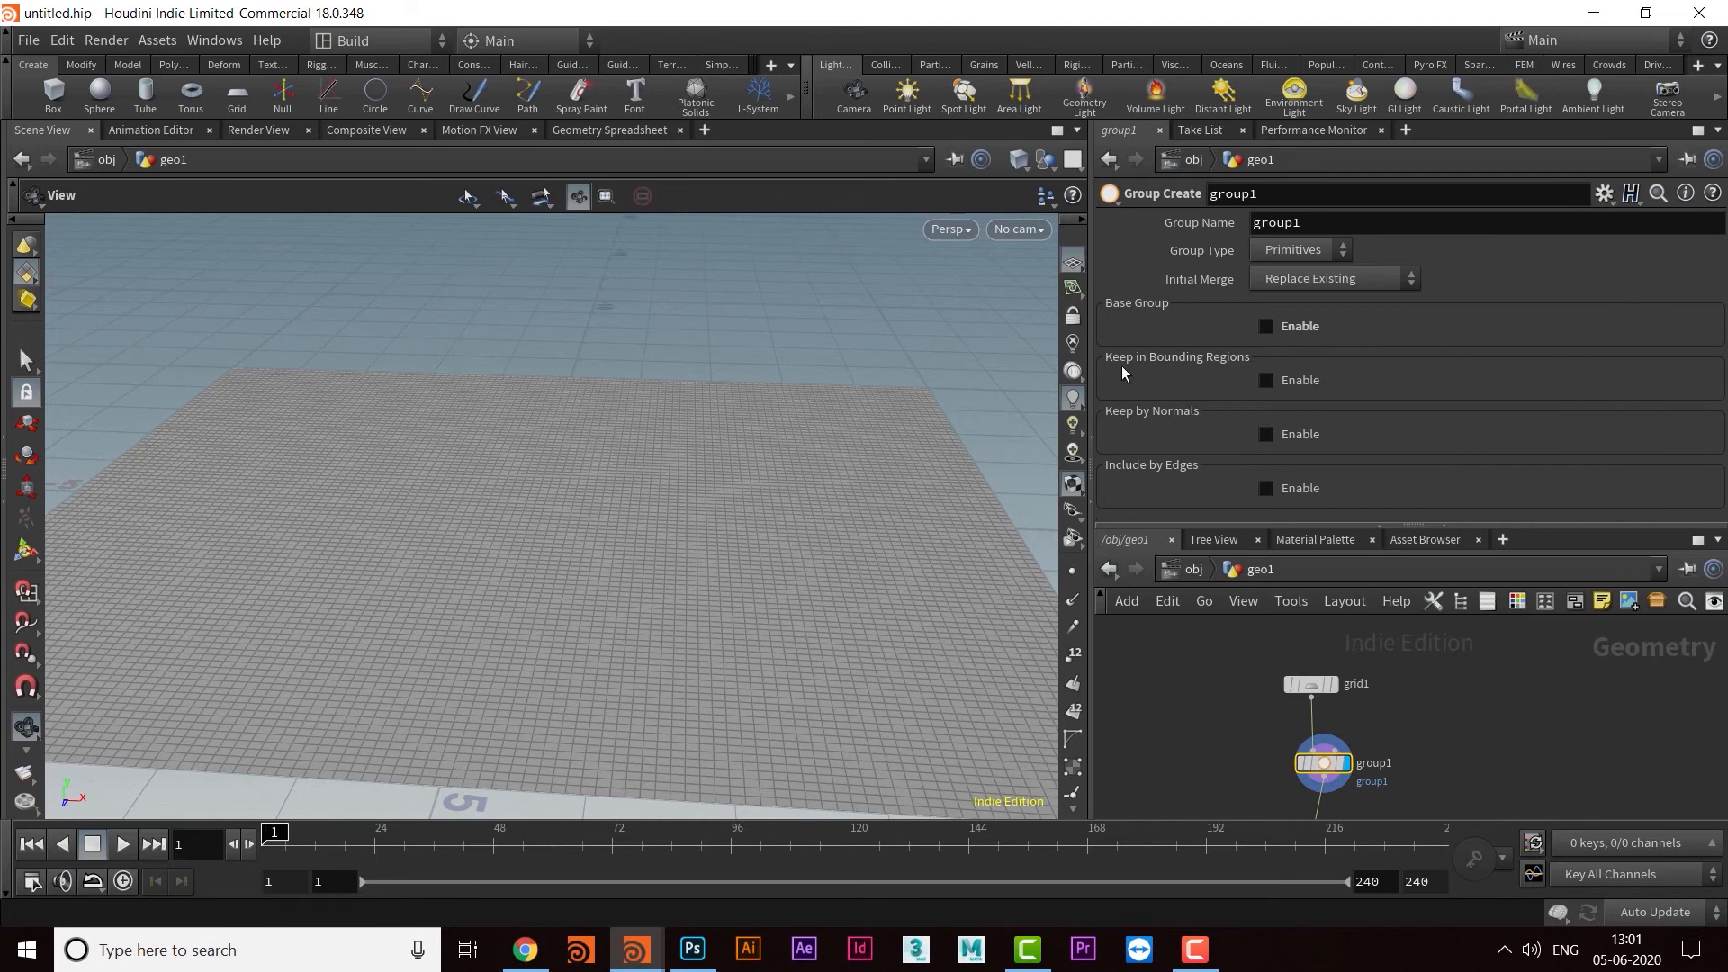
pyautogui.click(1267, 380)
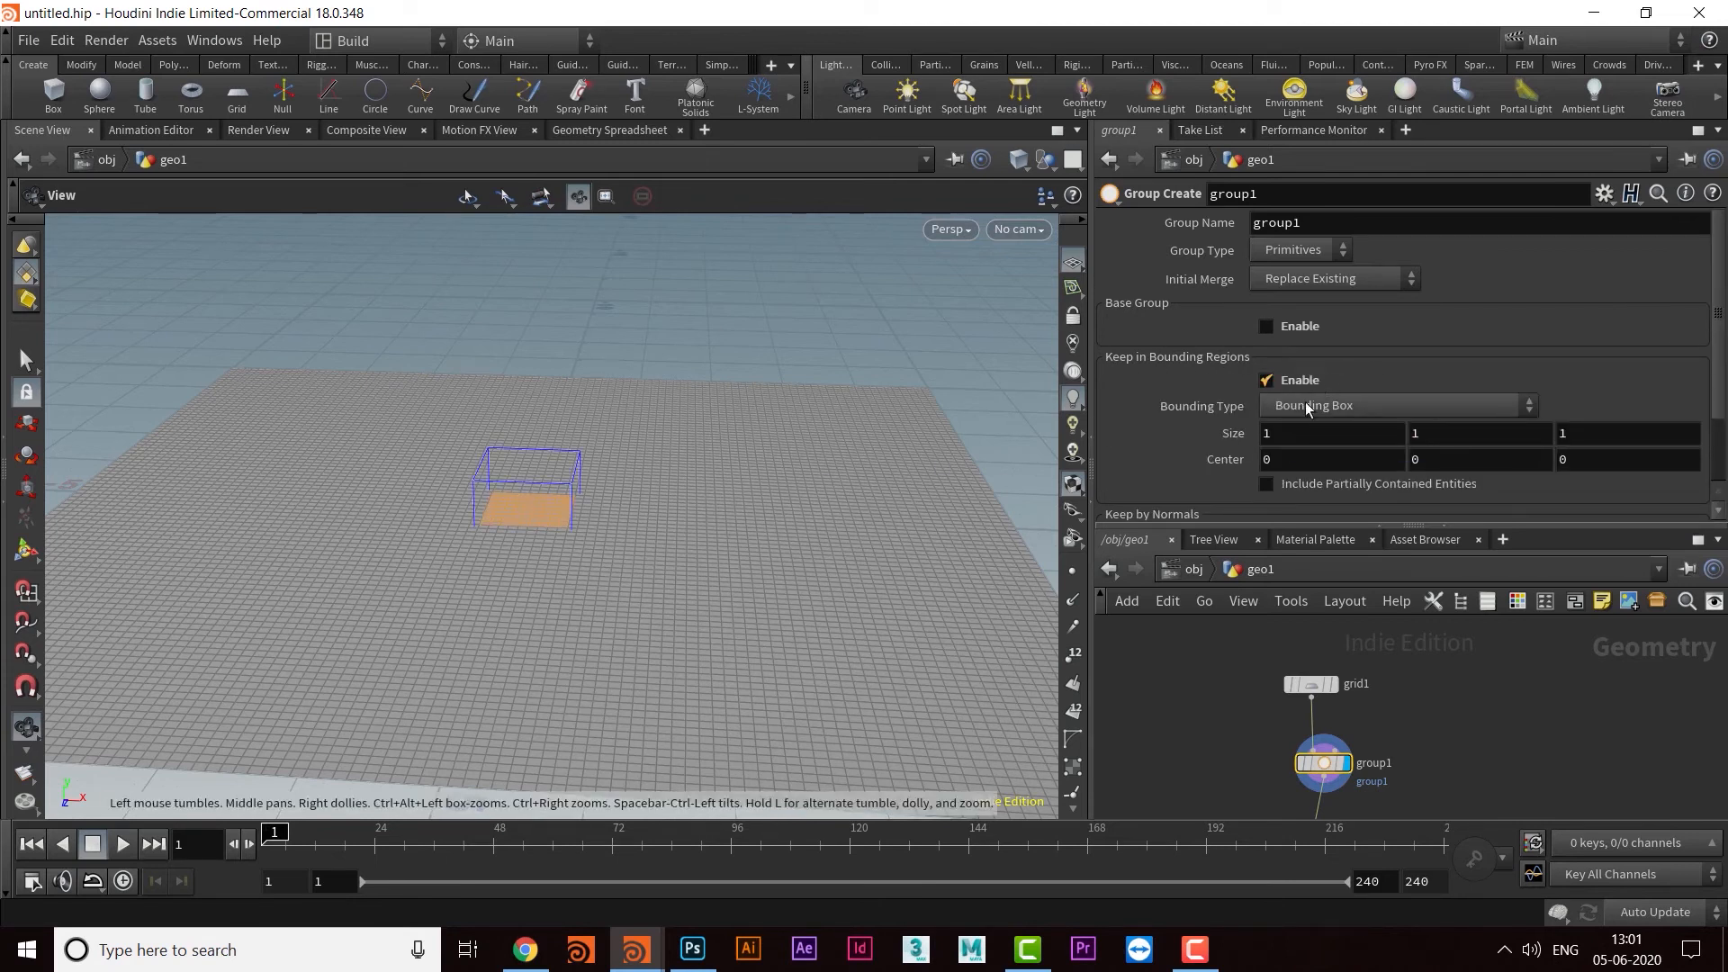
pyautogui.click(1353, 405)
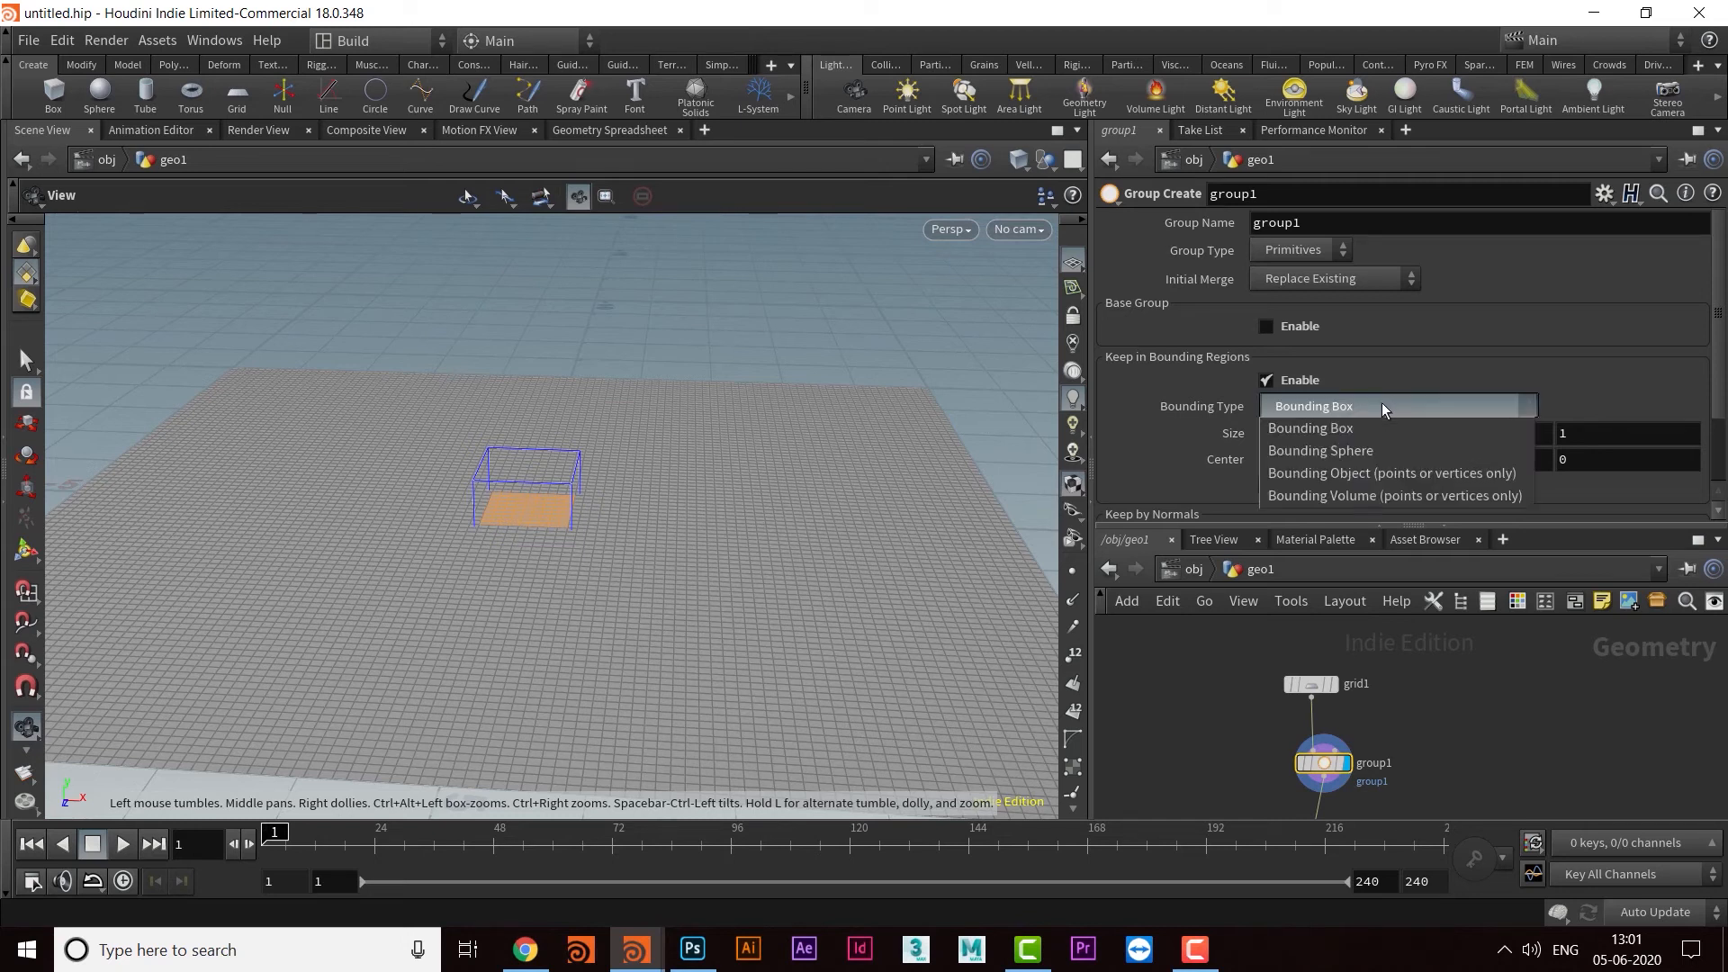
pyautogui.click(1349, 452)
pyautogui.moveTo(691, 516)
pyautogui.mouseDown()
pyautogui.moveTo(656, 552)
pyautogui.moveTo(644, 538)
pyautogui.moveTo(684, 499)
pyautogui.mouseUp()
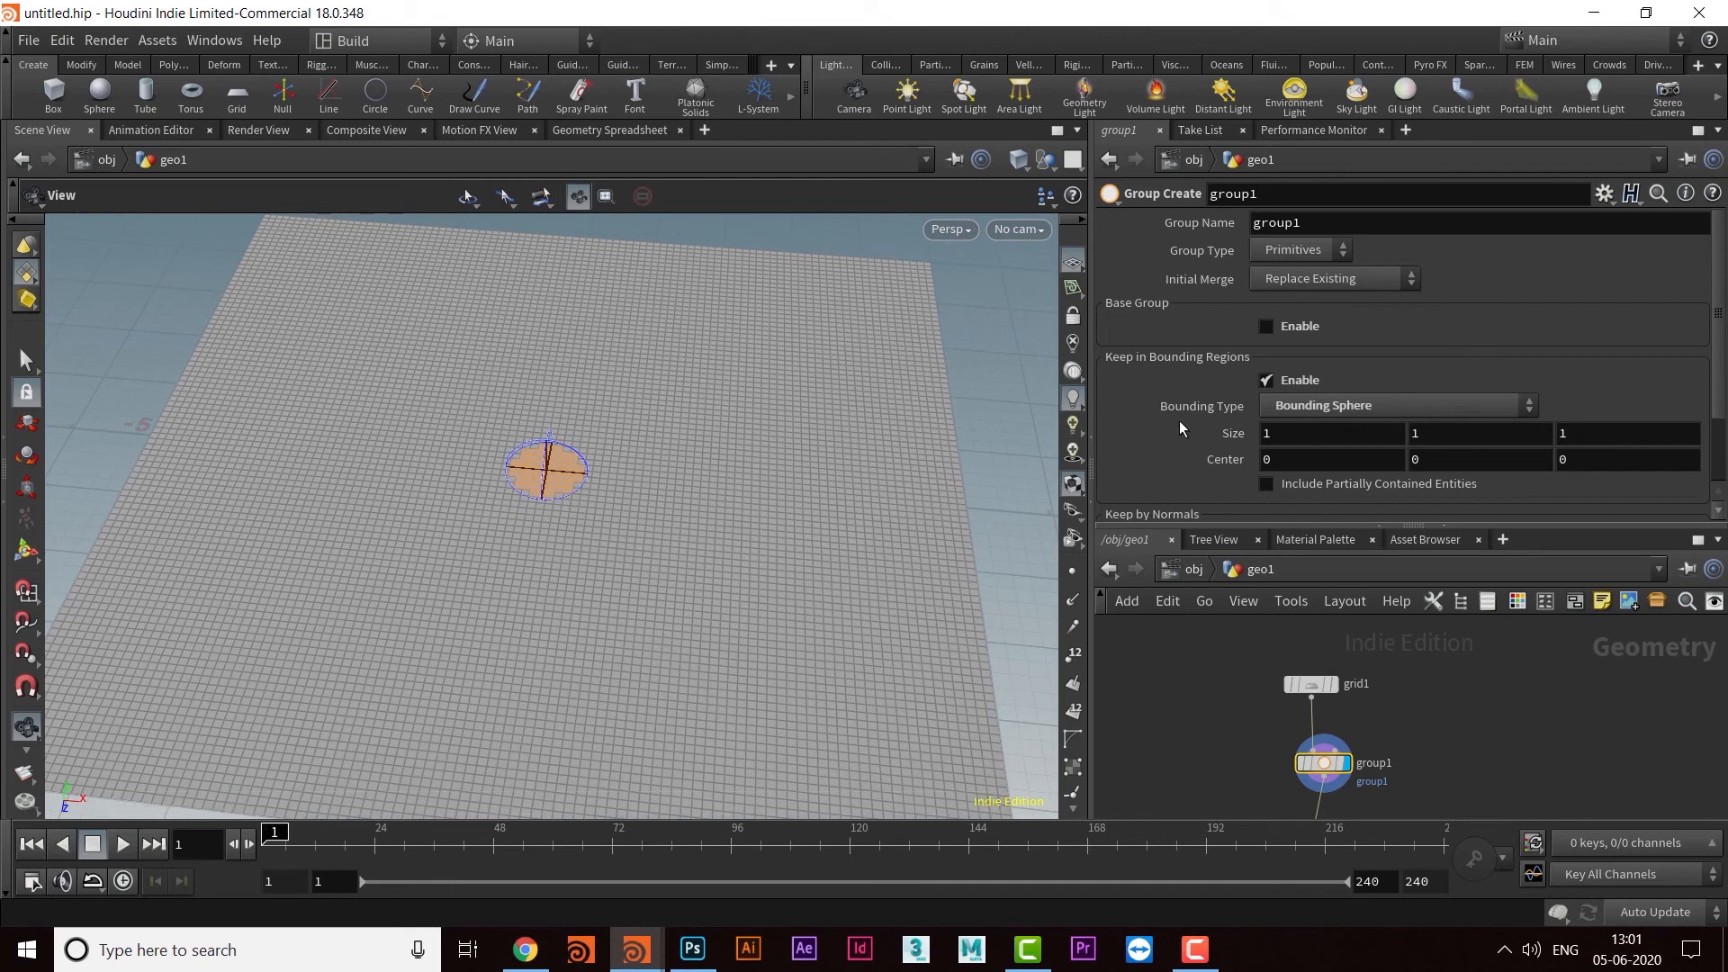
# Step: Enlarge the bounding sphere to a size of 9 on all three axes
pyautogui.moveTo(1229, 441); pyautogui.dragTo(1323, 398, button='middle')
pyautogui.moveTo(760, 571); pyautogui.dragTo(838, 525)
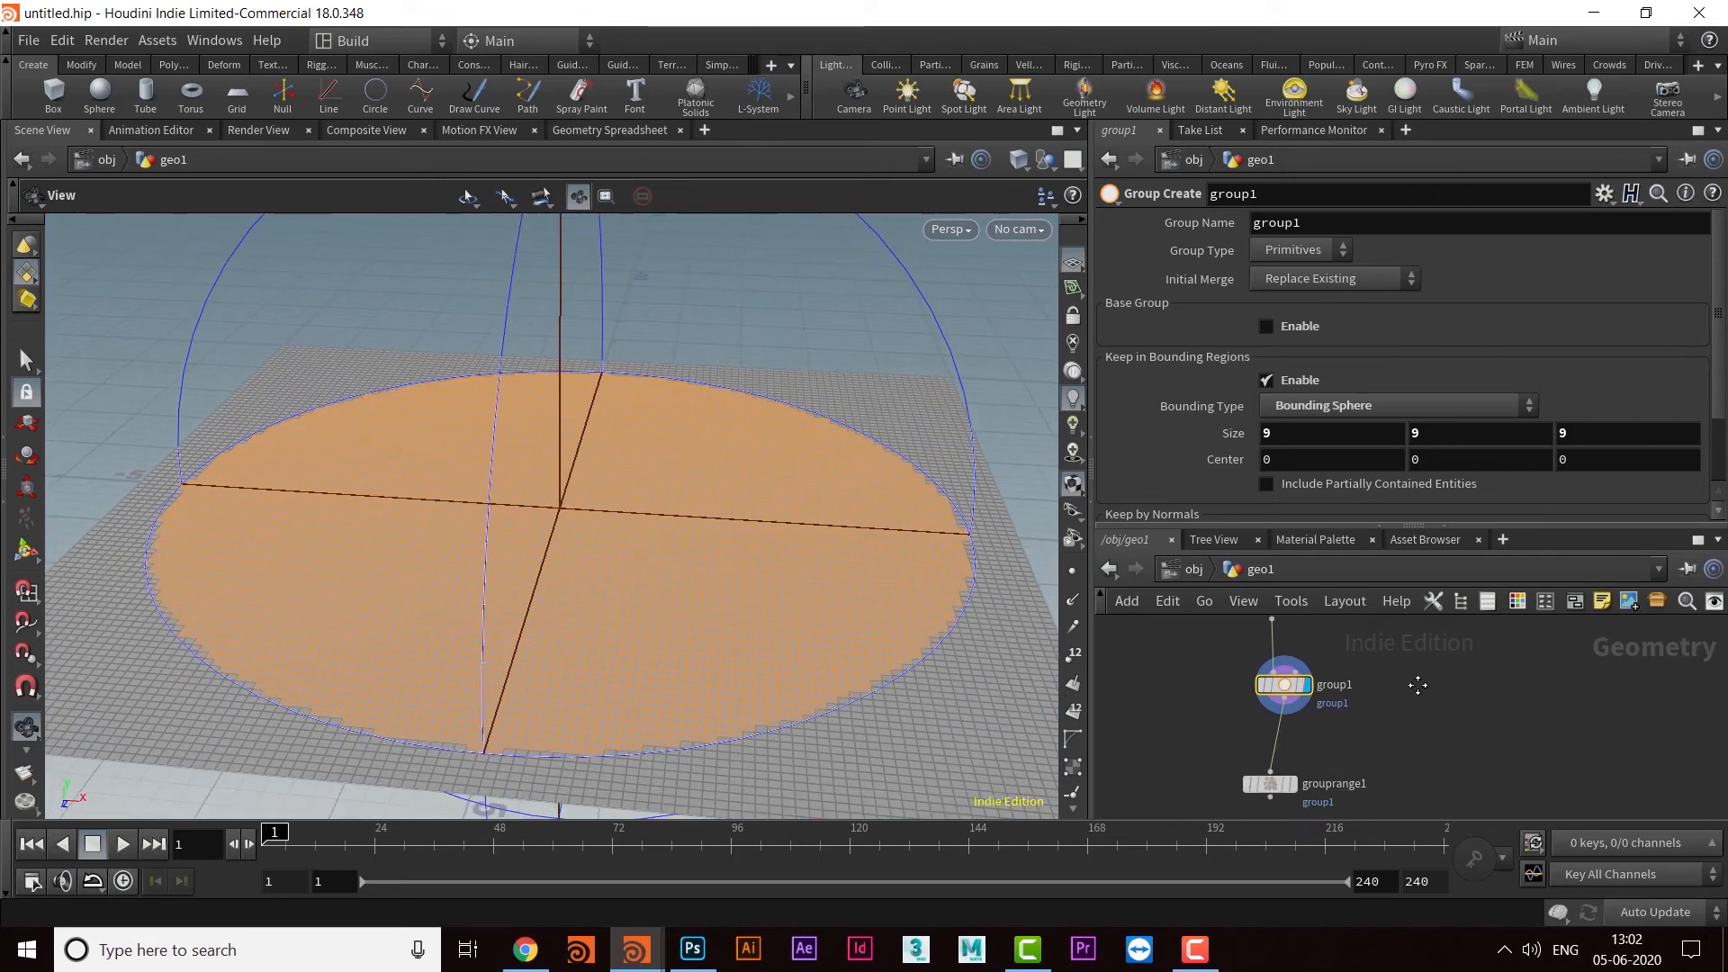
pyautogui.moveTo(1417, 685); pyautogui.dragTo(1380, 697, button='middle')
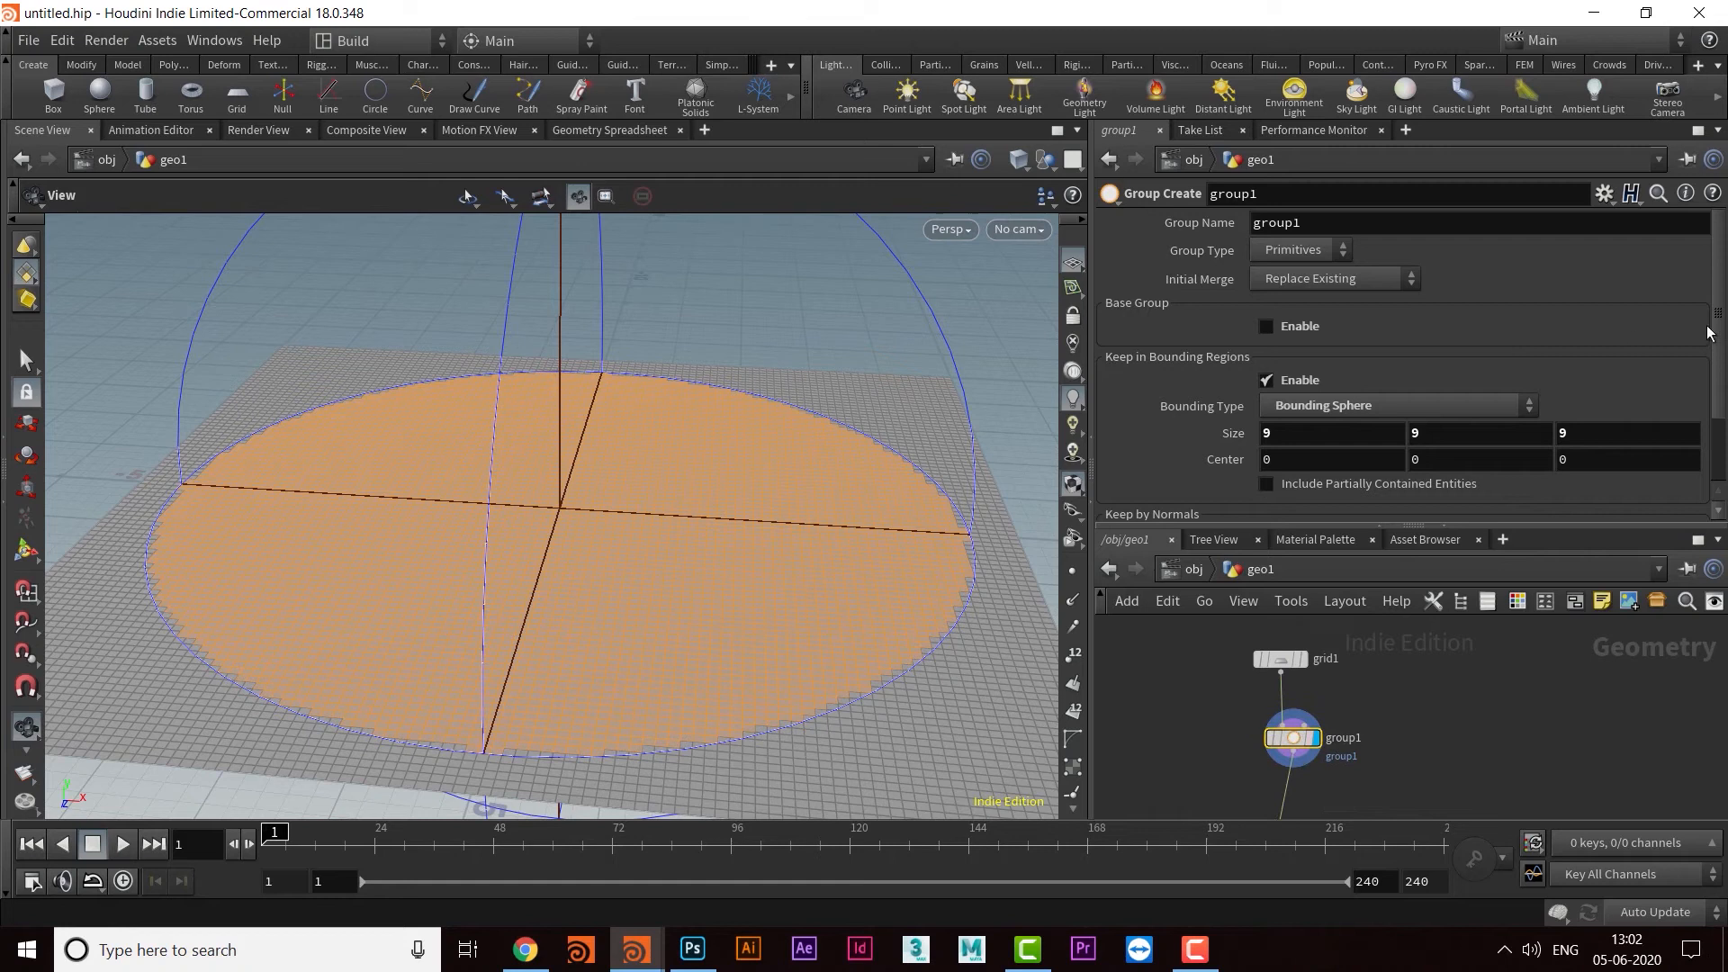
# Step: Name the Group Create node's group sphereSel and line the node up with its neighbours in the network
pyautogui.doubleClick(1332, 223)
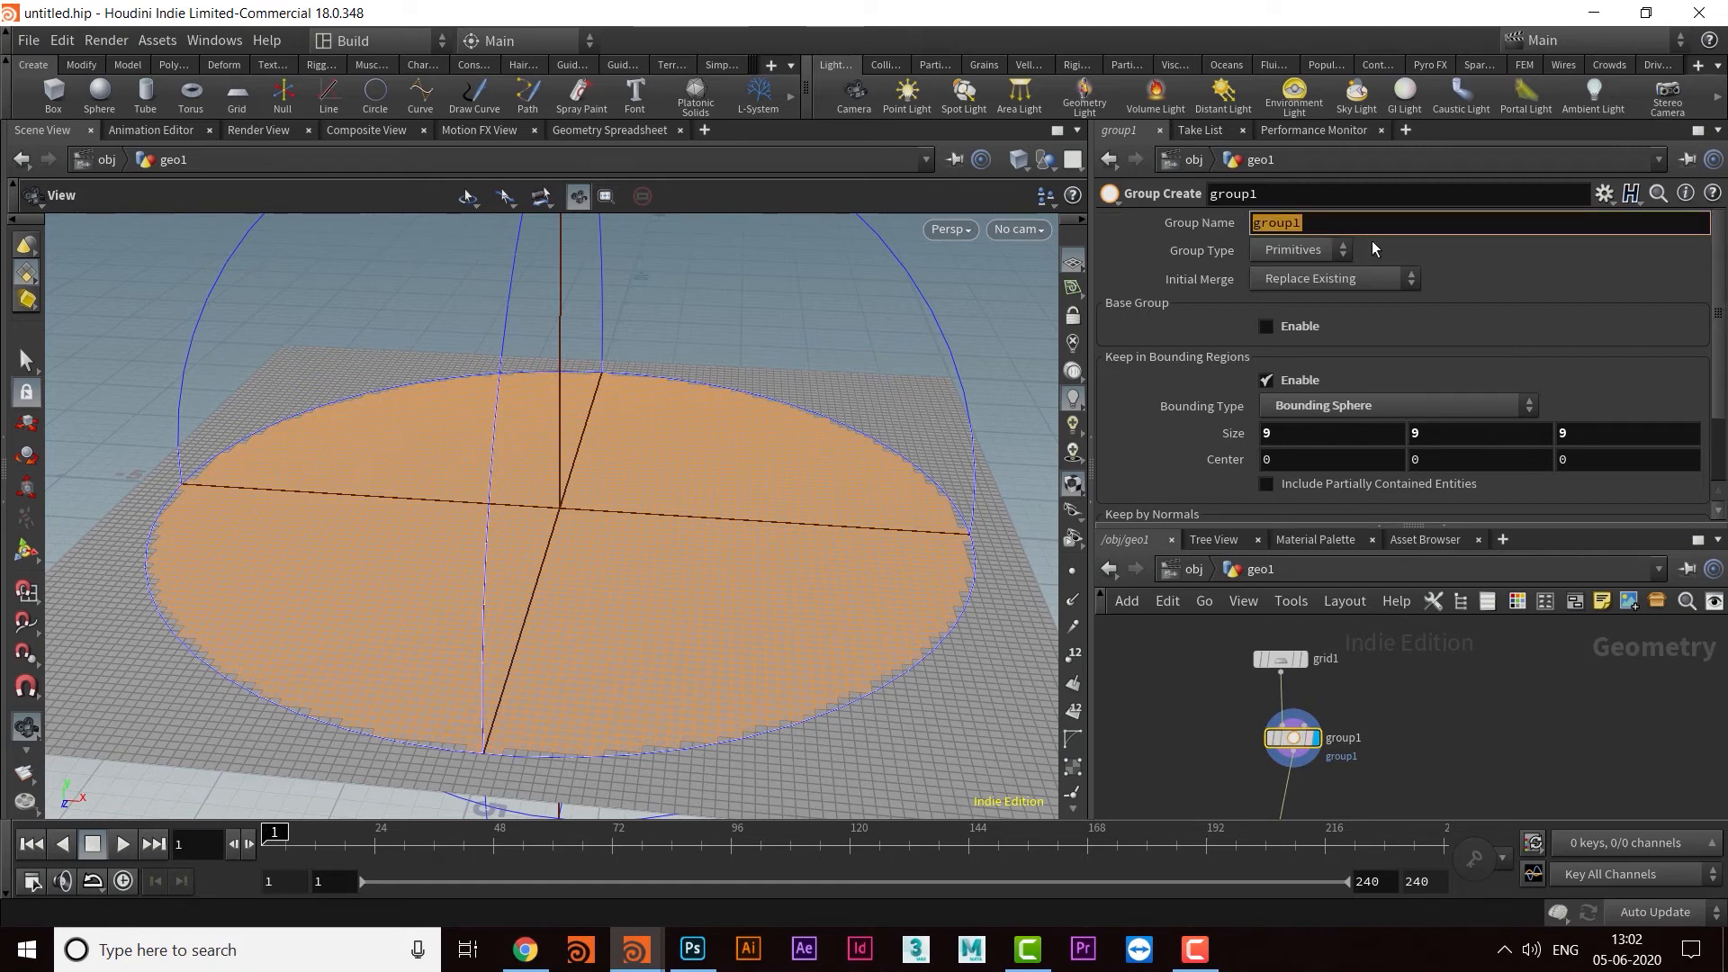
pyautogui.write('sphereSel')
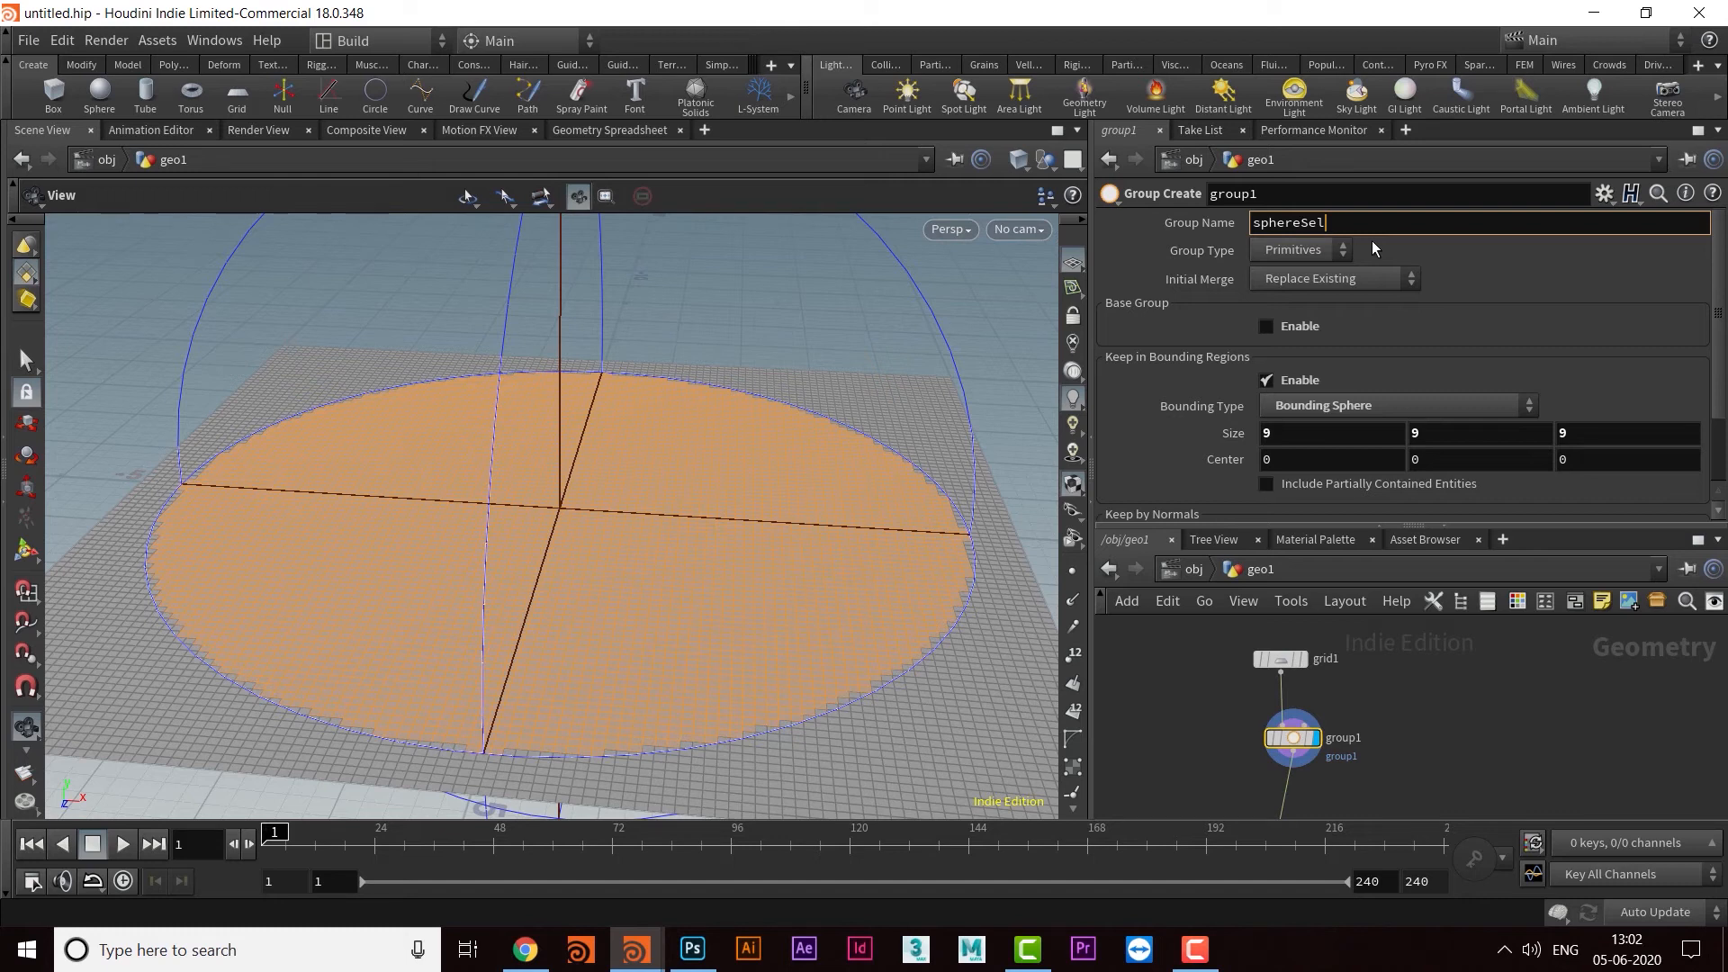
pyautogui.press('Return')
pyautogui.moveTo(1398, 737); pyautogui.dragTo(1414, 632, button='middle')
pyautogui.moveTo(1297, 735); pyautogui.dragTo(1311, 742)
pyautogui.moveTo(1388, 671); pyautogui.dragTo(1386, 736, button='middle')
pyautogui.moveTo(1240, 671); pyautogui.dragTo(1380, 725)
pyautogui.moveTo(1408, 730); pyautogui.dragTo(1388, 681, button='middle')
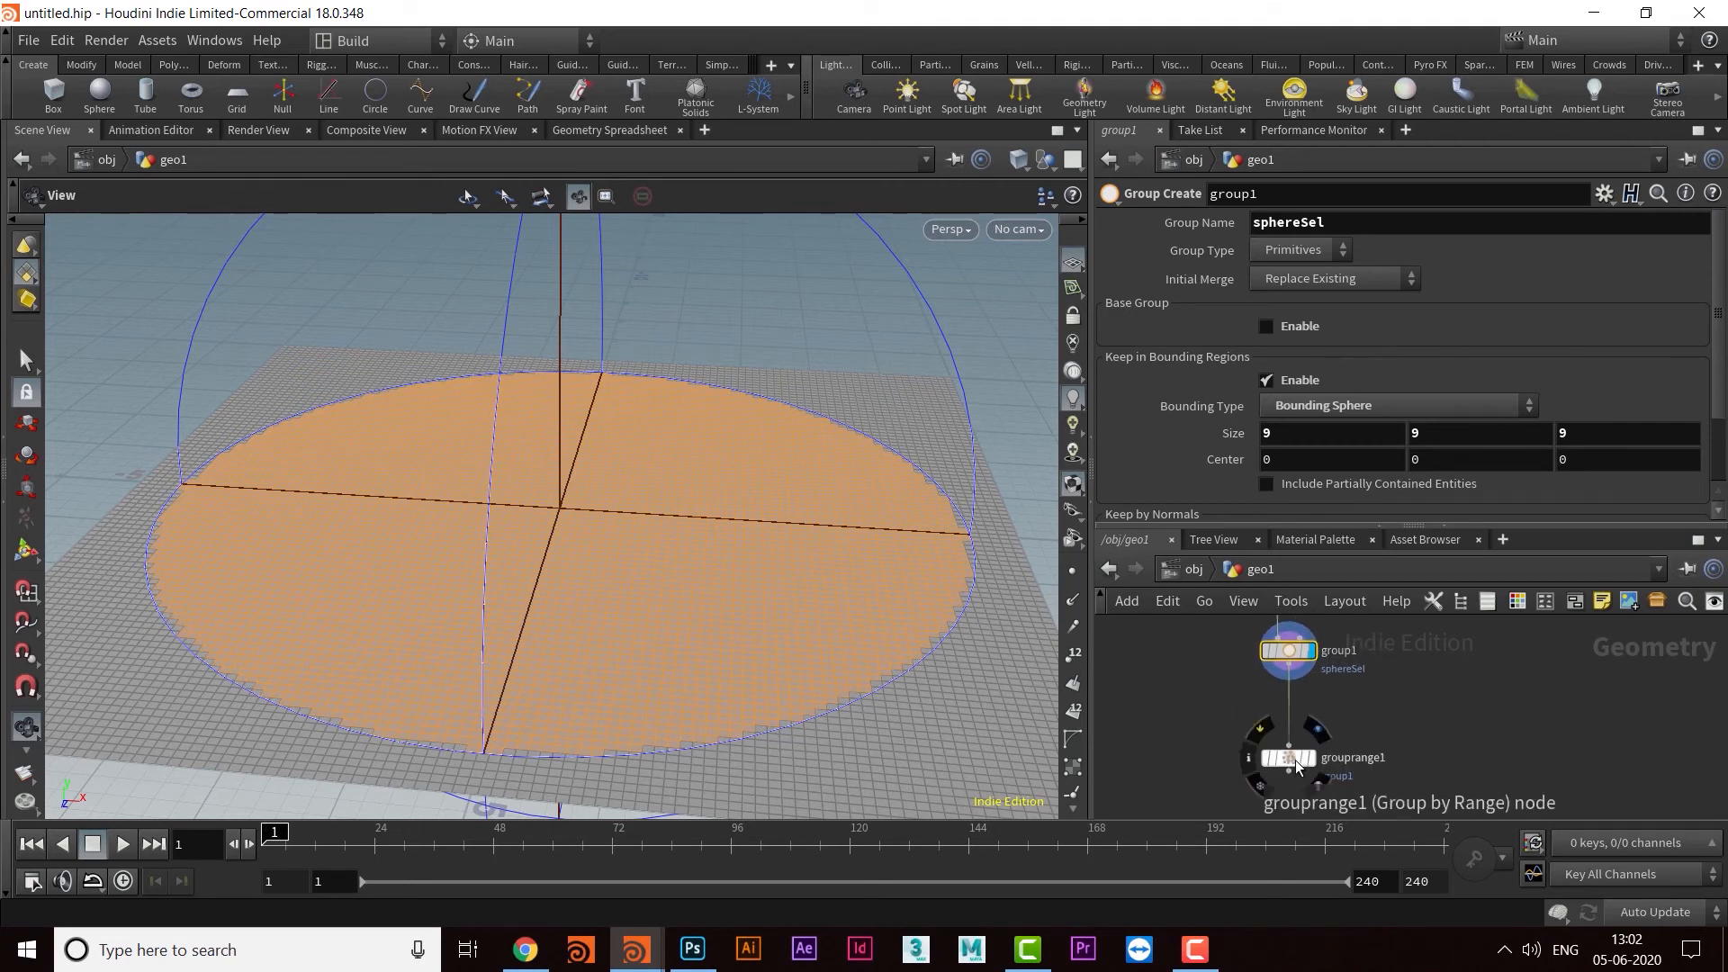
# Step: Display the Group by Range node and set its group name to grprange
pyautogui.click(1295, 760)
pyautogui.scroll(3, 1340, 765)
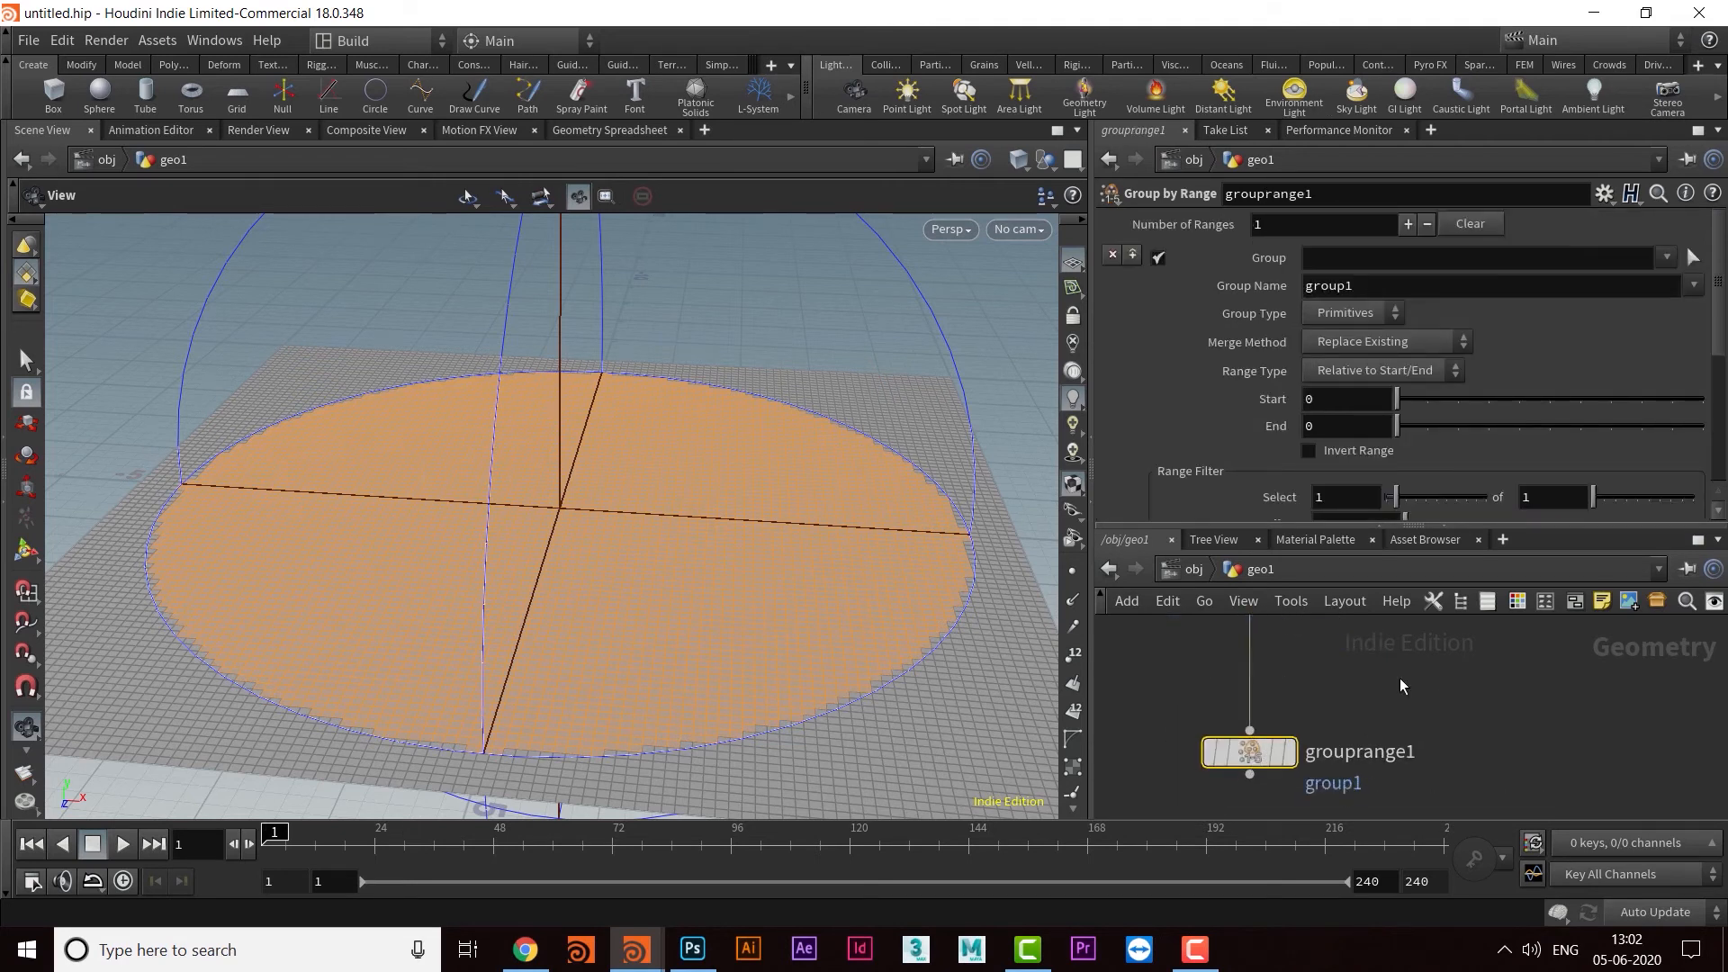
pyautogui.click(1296, 756)
pyautogui.moveTo(1415, 529); pyautogui.dragTo(1440, 593)
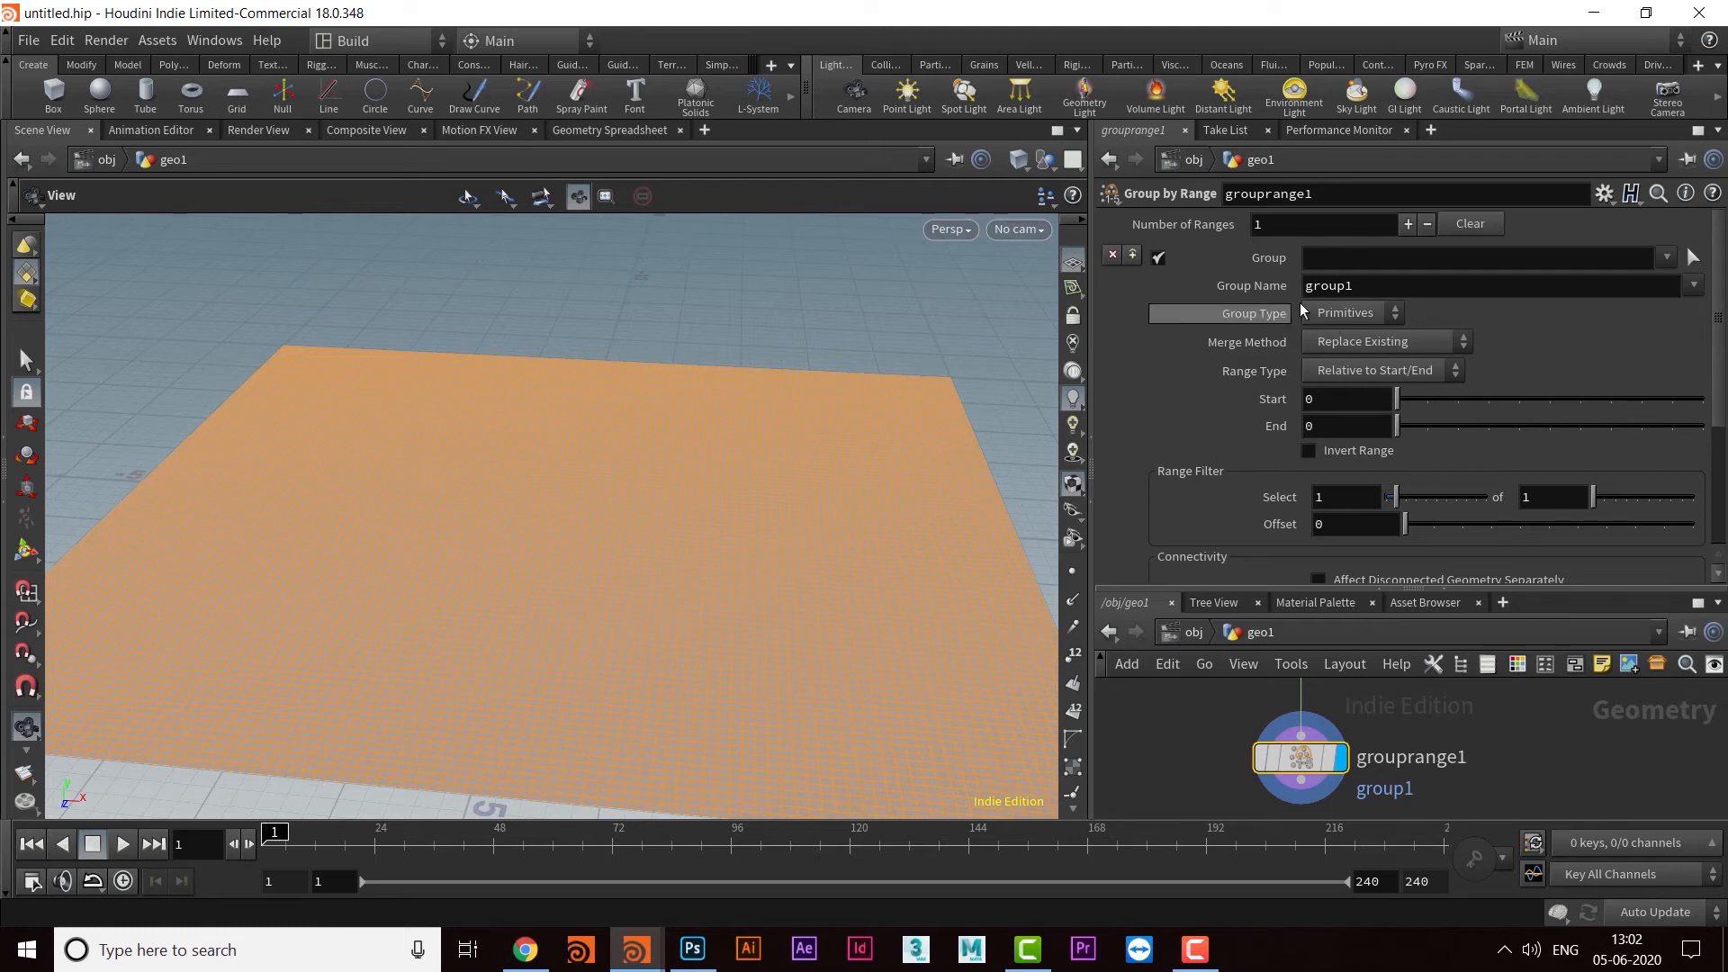
pyautogui.moveTo(1408, 286); pyautogui.dragTo(1244, 286)
pyautogui.write('grpra')
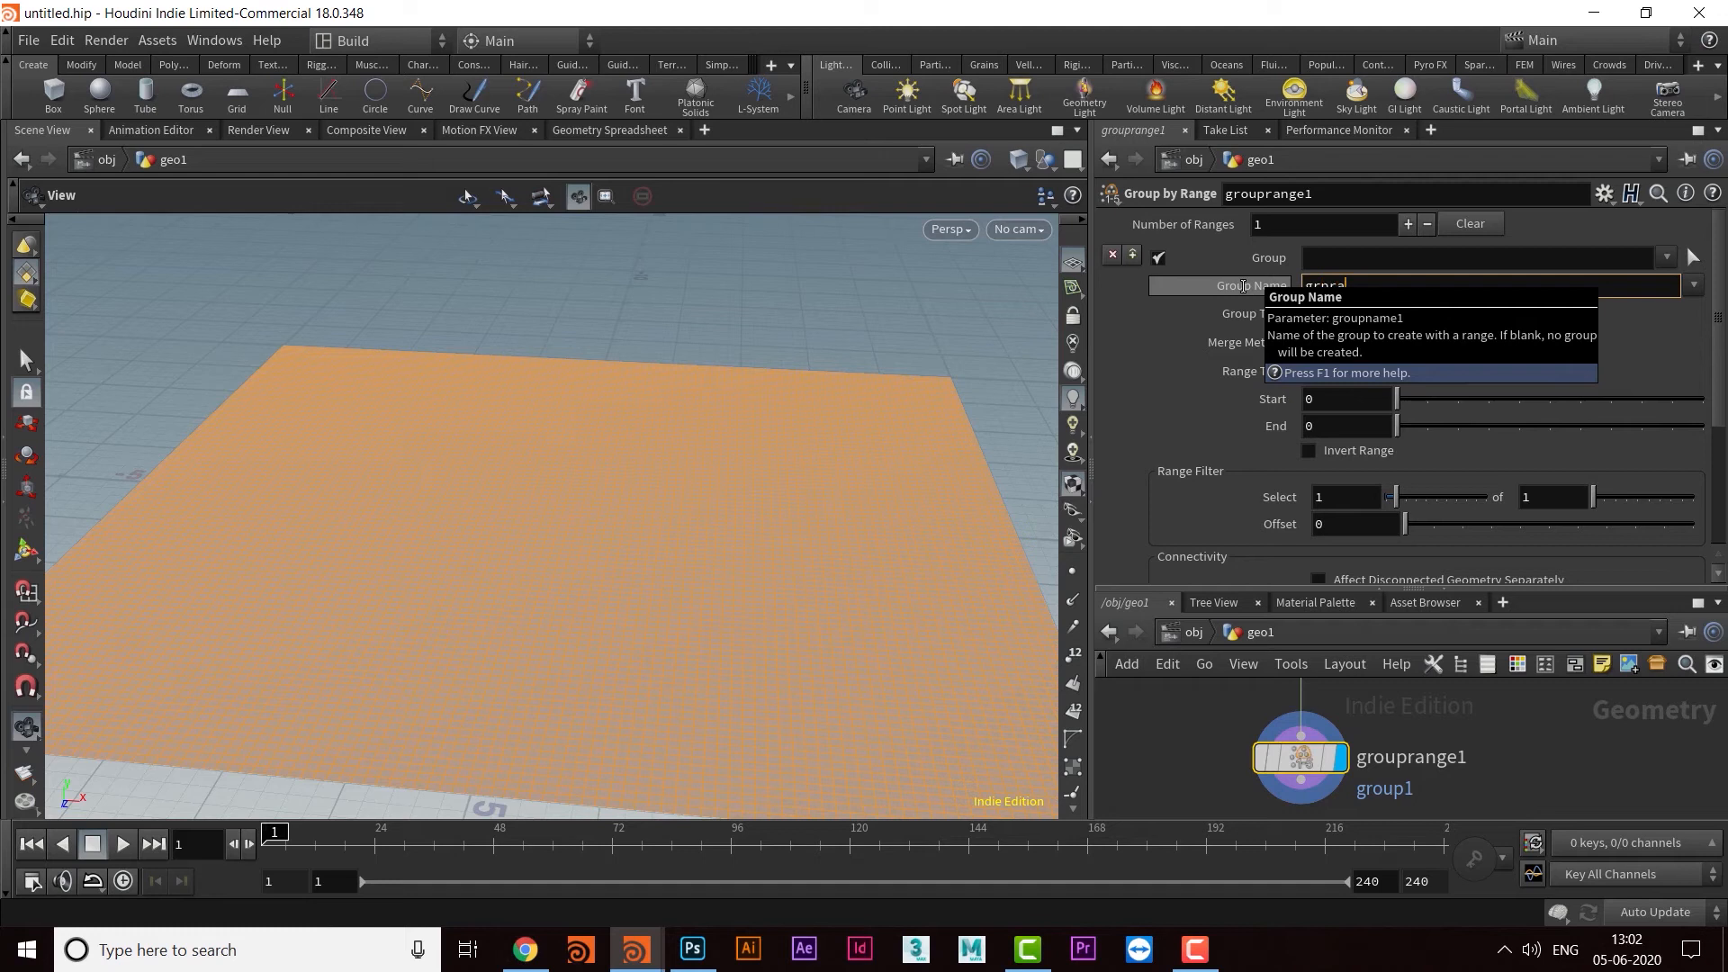
pyautogui.write('nge')
pyautogui.press('Return')
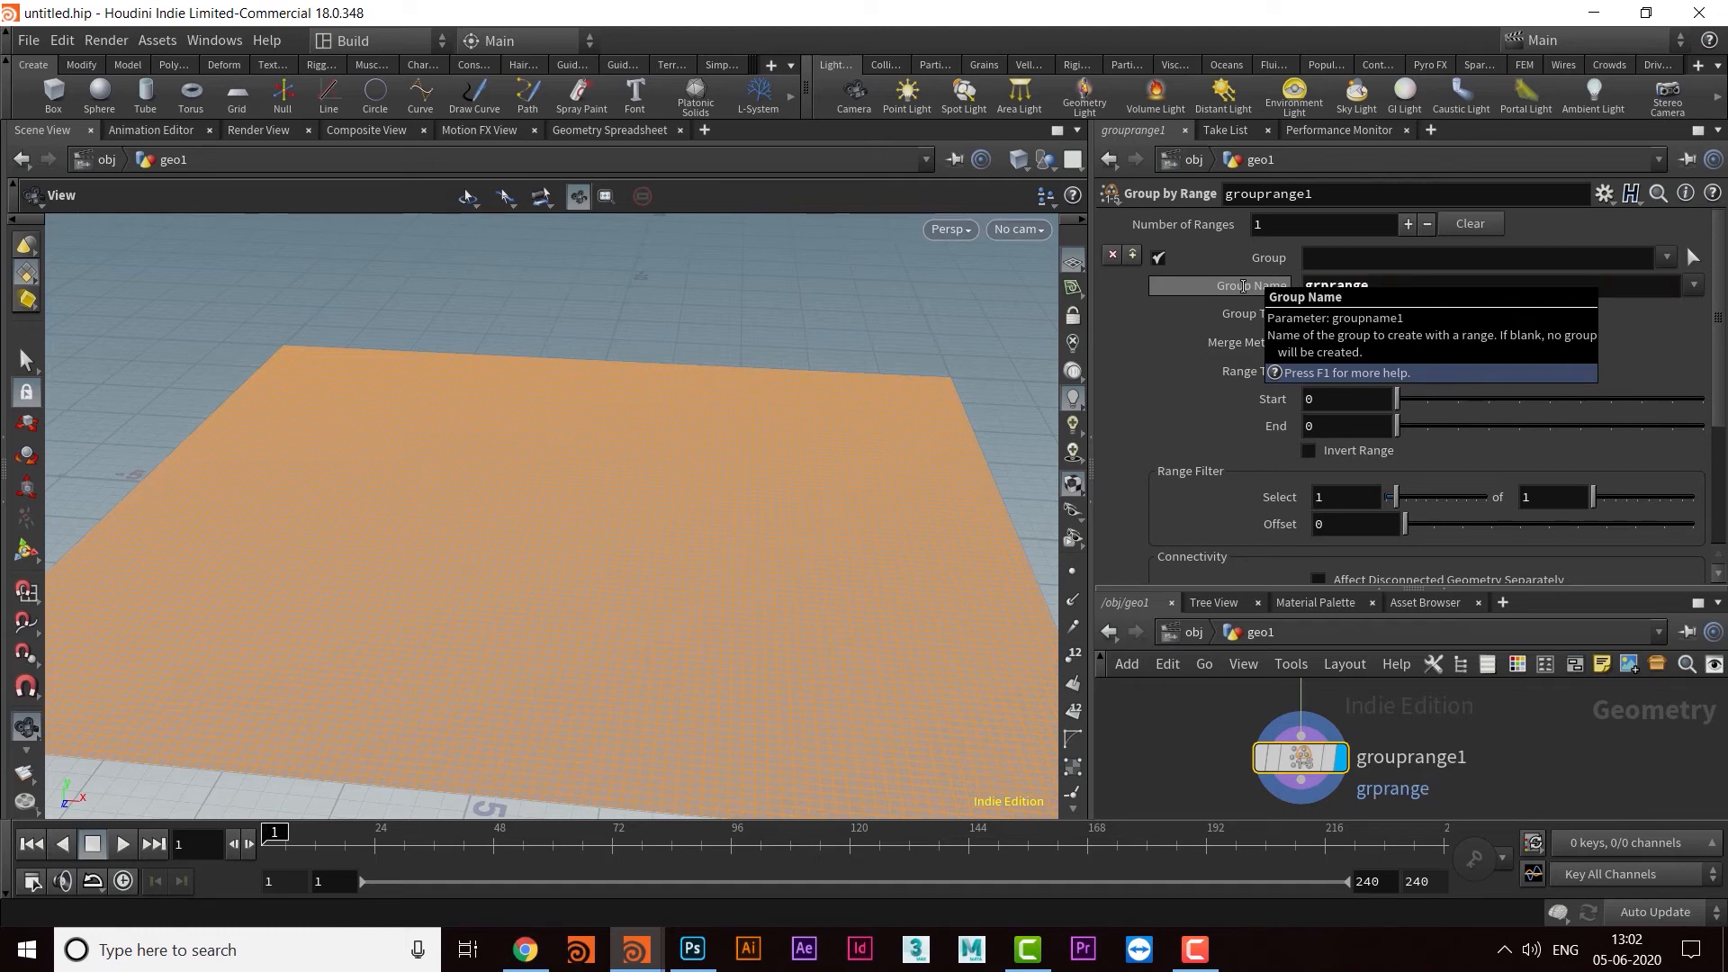
pyautogui.moveTo(1507, 745); pyautogui.dragTo(1514, 744, button='middle')
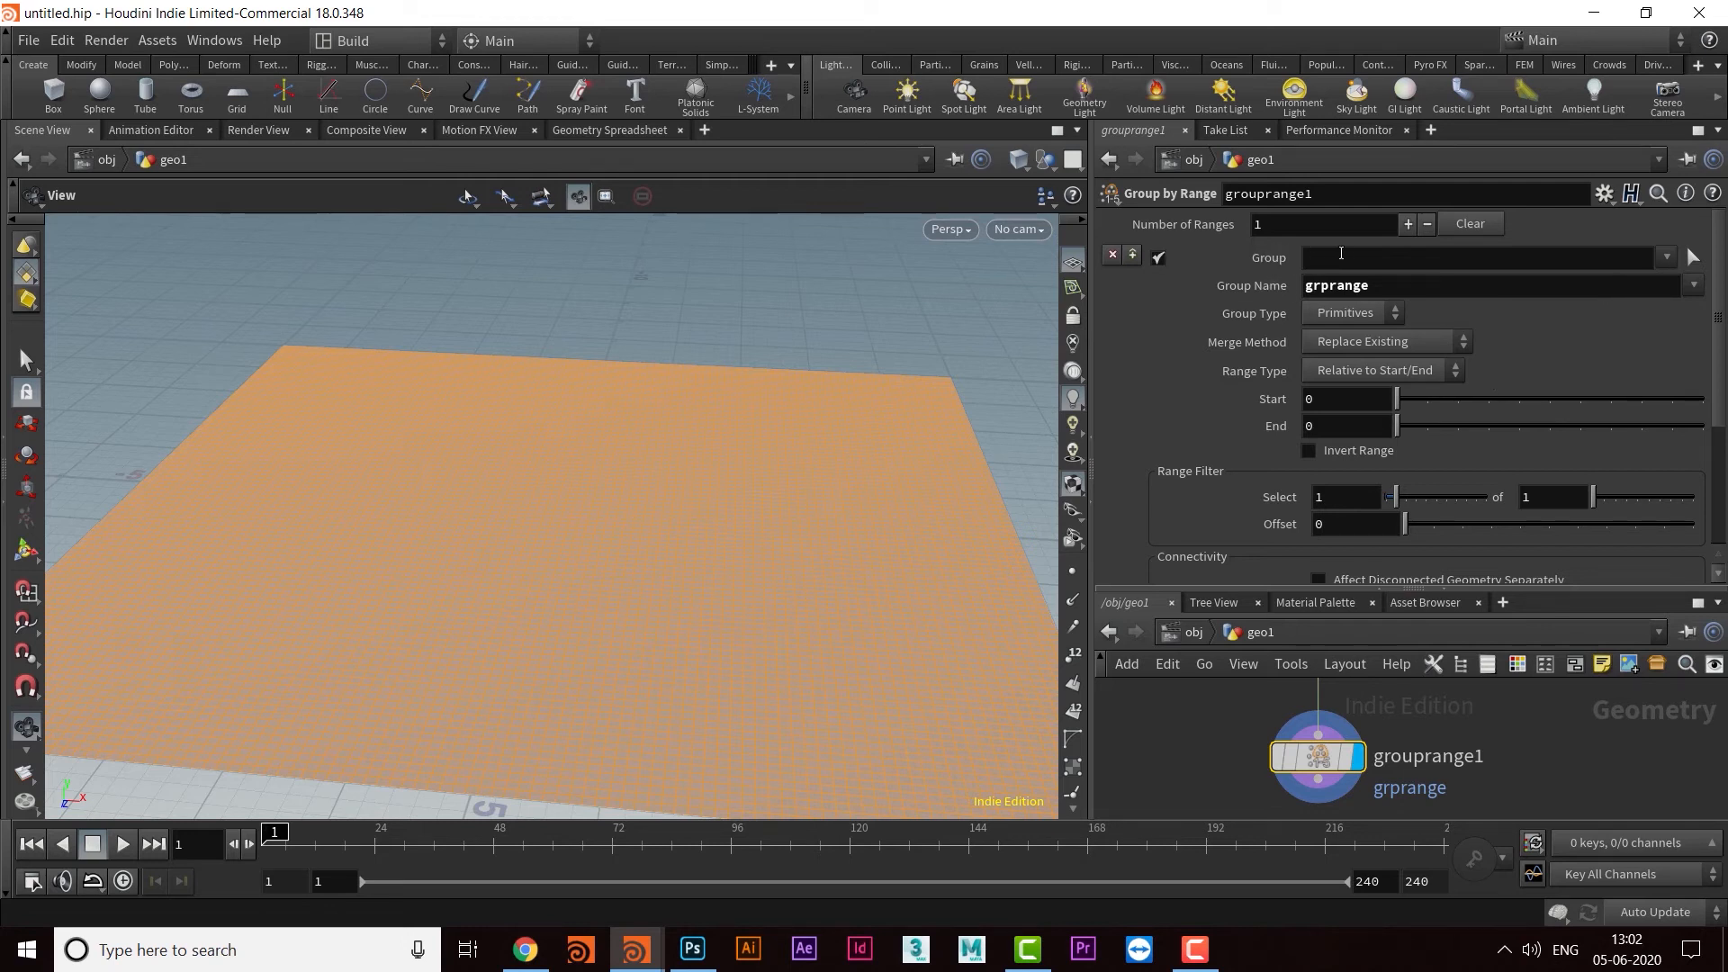
# Step: Restrict the Group by Range node to the sphereSel group and inspect the circular selection on the grid
pyautogui.click(1667, 259)
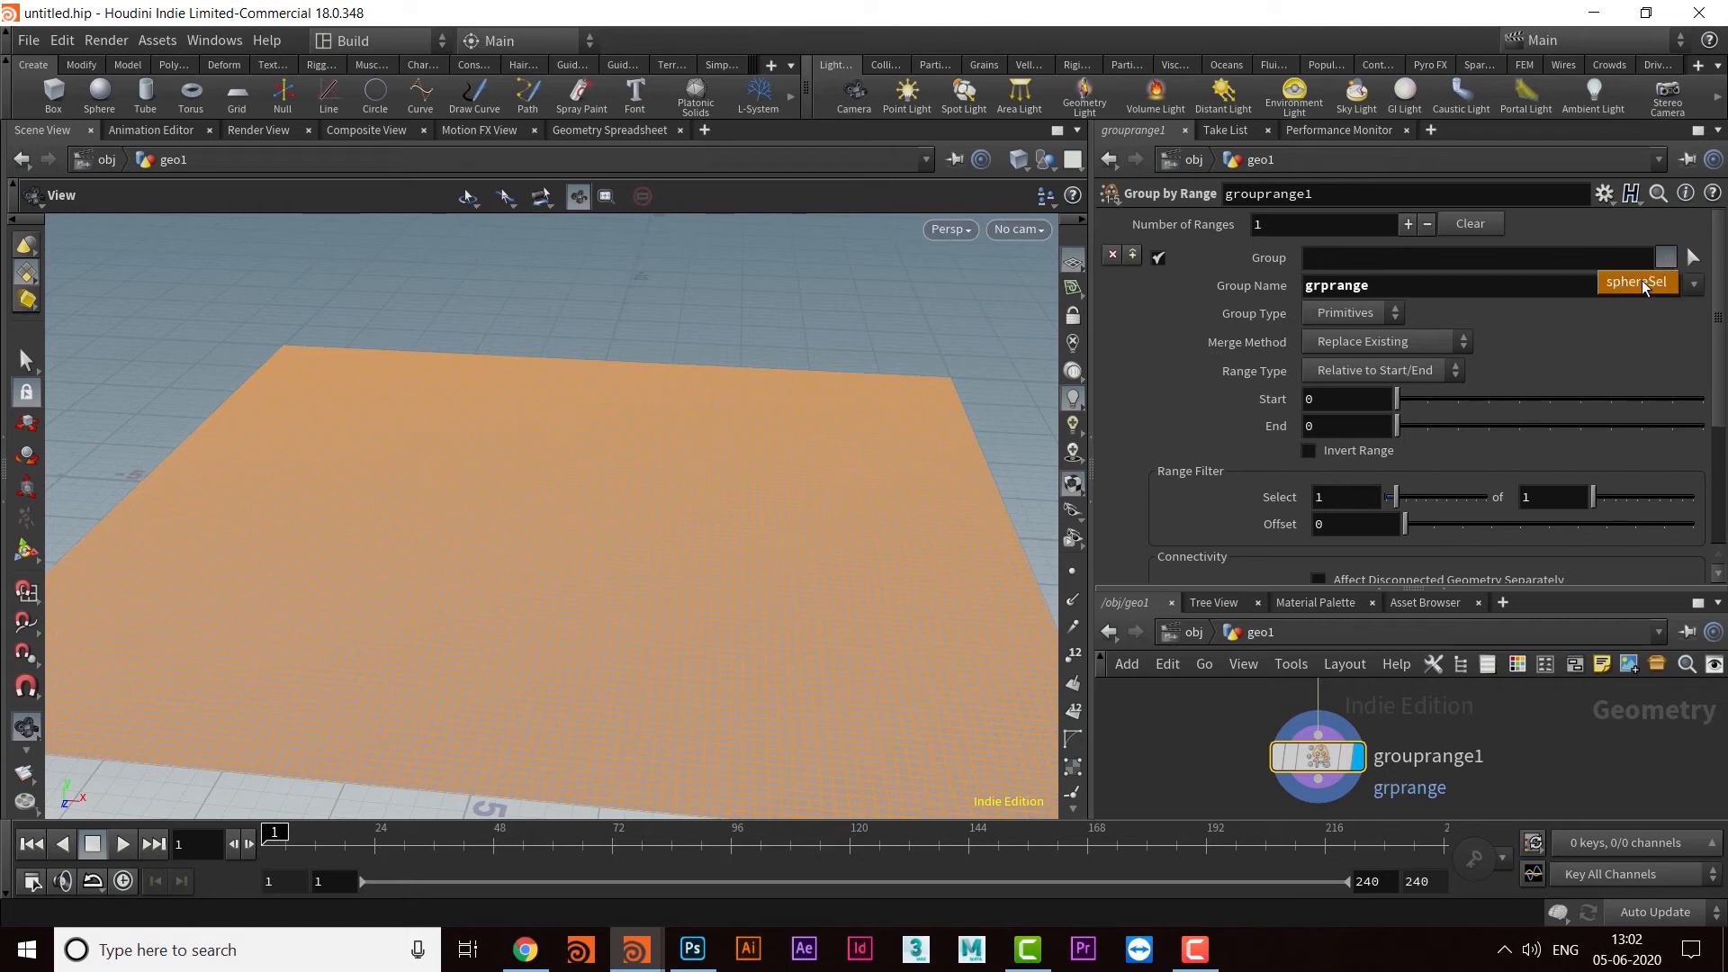
pyautogui.click(1643, 287)
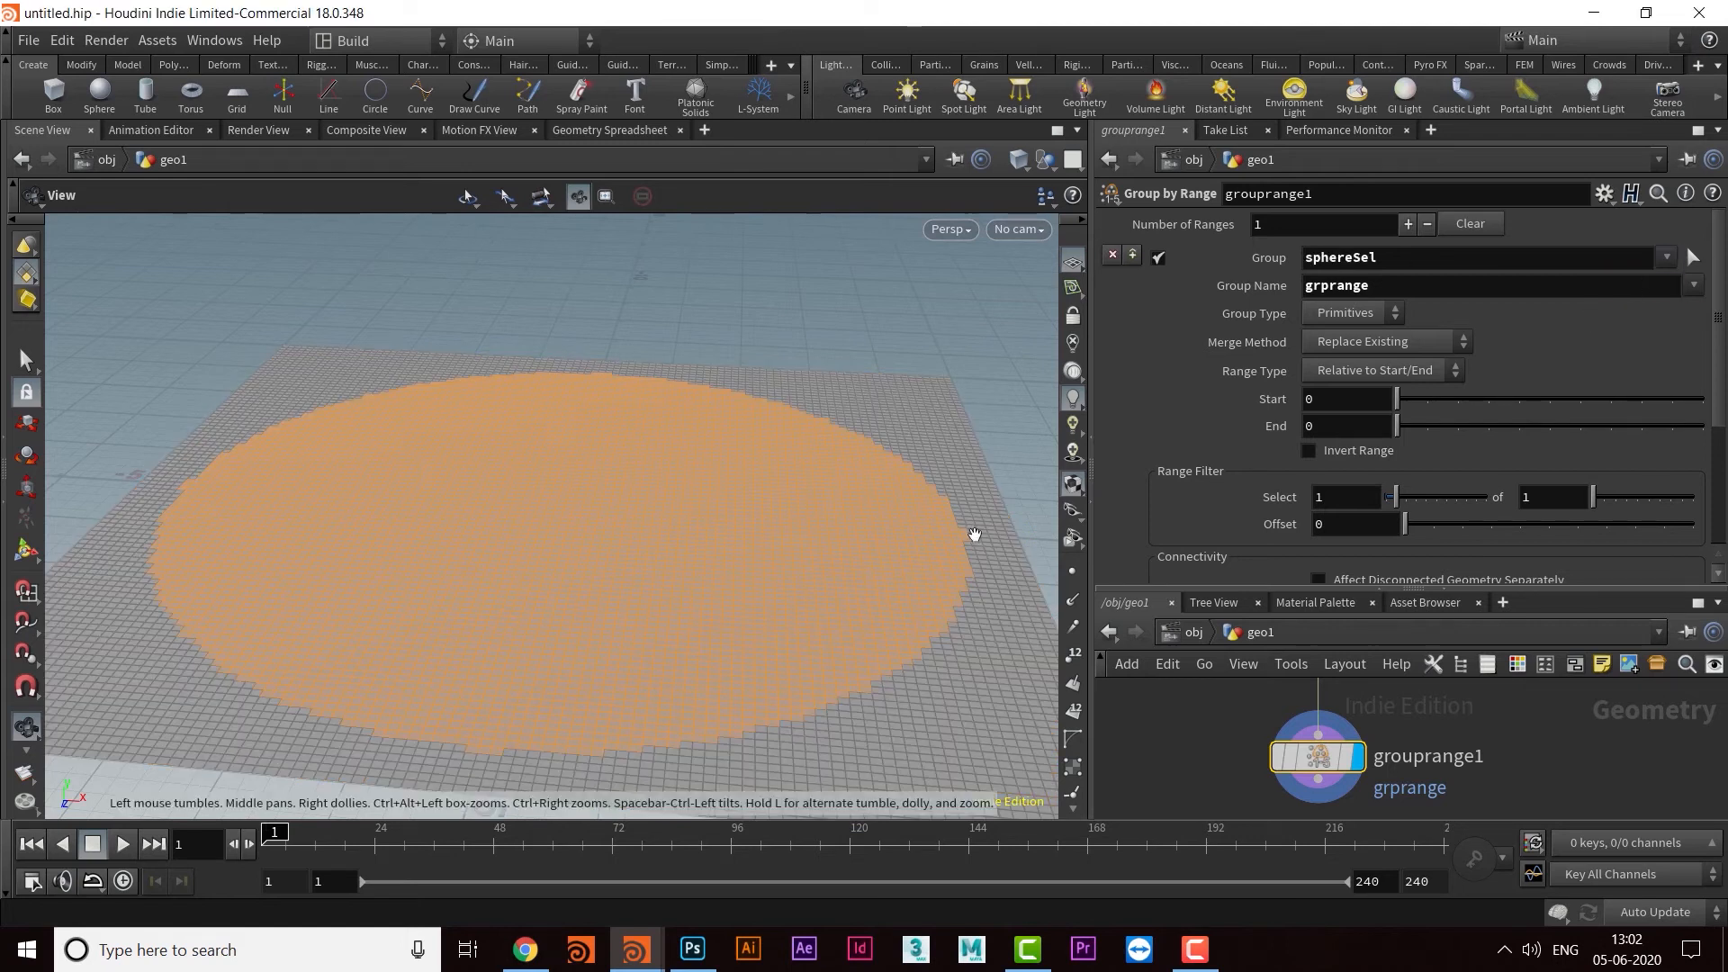
pyautogui.moveTo(662, 540)
pyautogui.mouseDown()
pyautogui.moveTo(726, 548)
pyautogui.moveTo(733, 521)
pyautogui.moveTo(692, 540)
pyautogui.mouseUp()
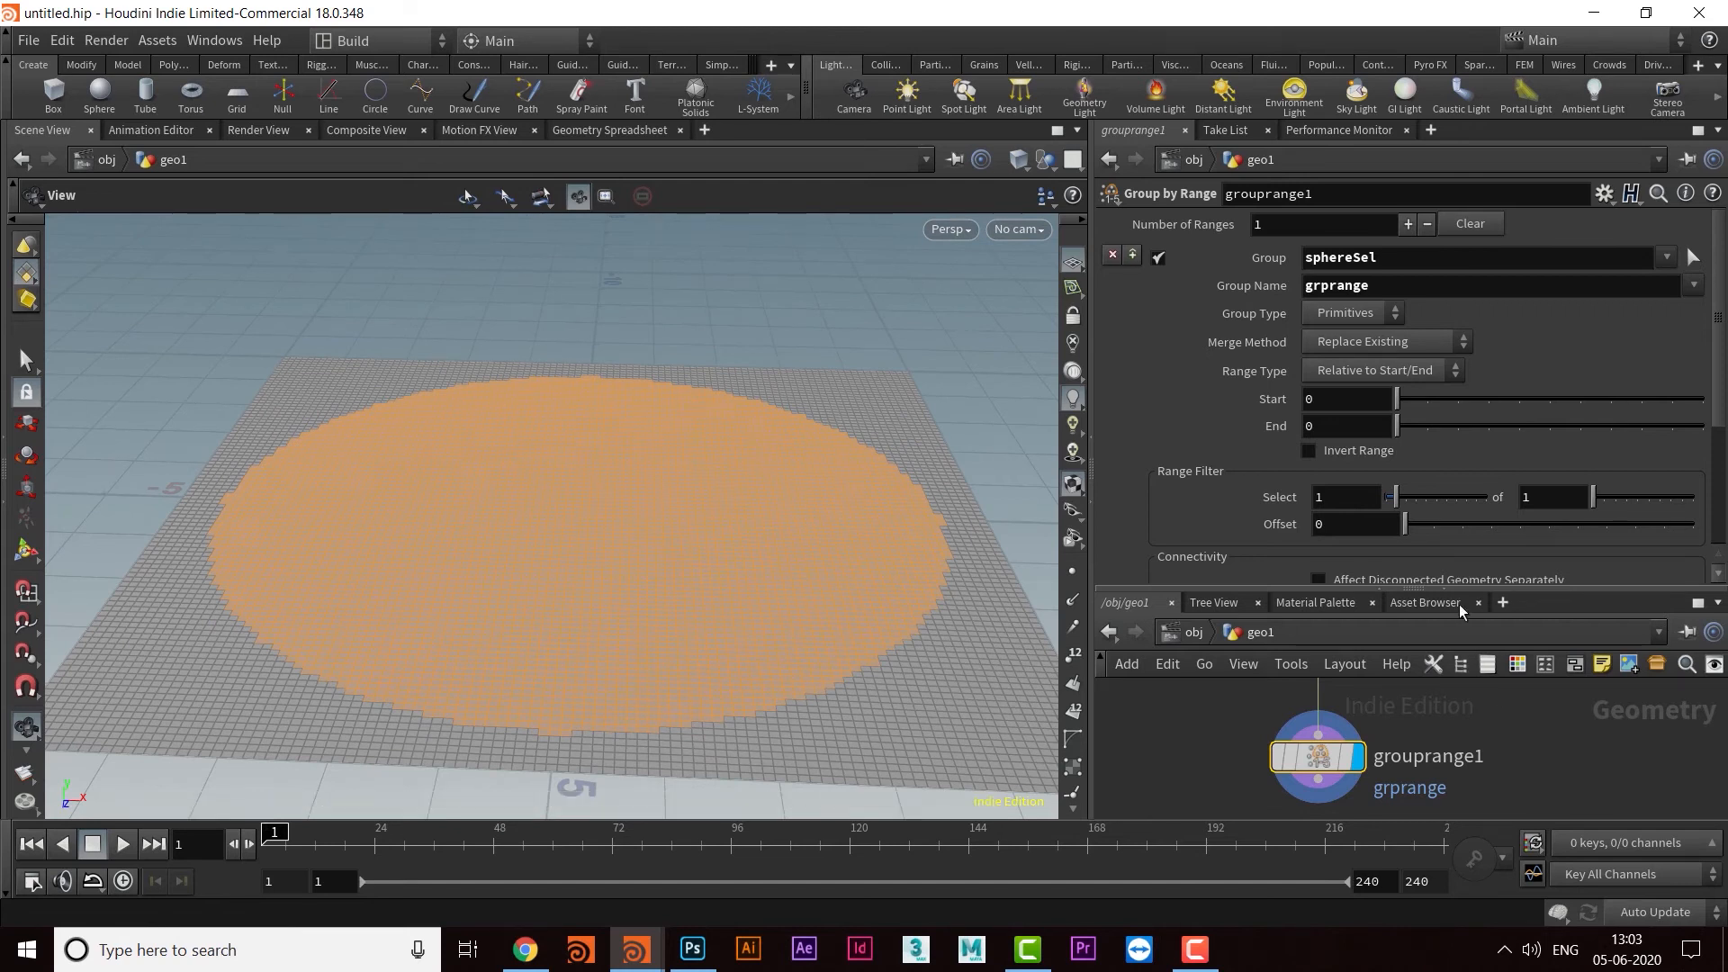
pyautogui.moveTo(1416, 592); pyautogui.dragTo(1416, 492)
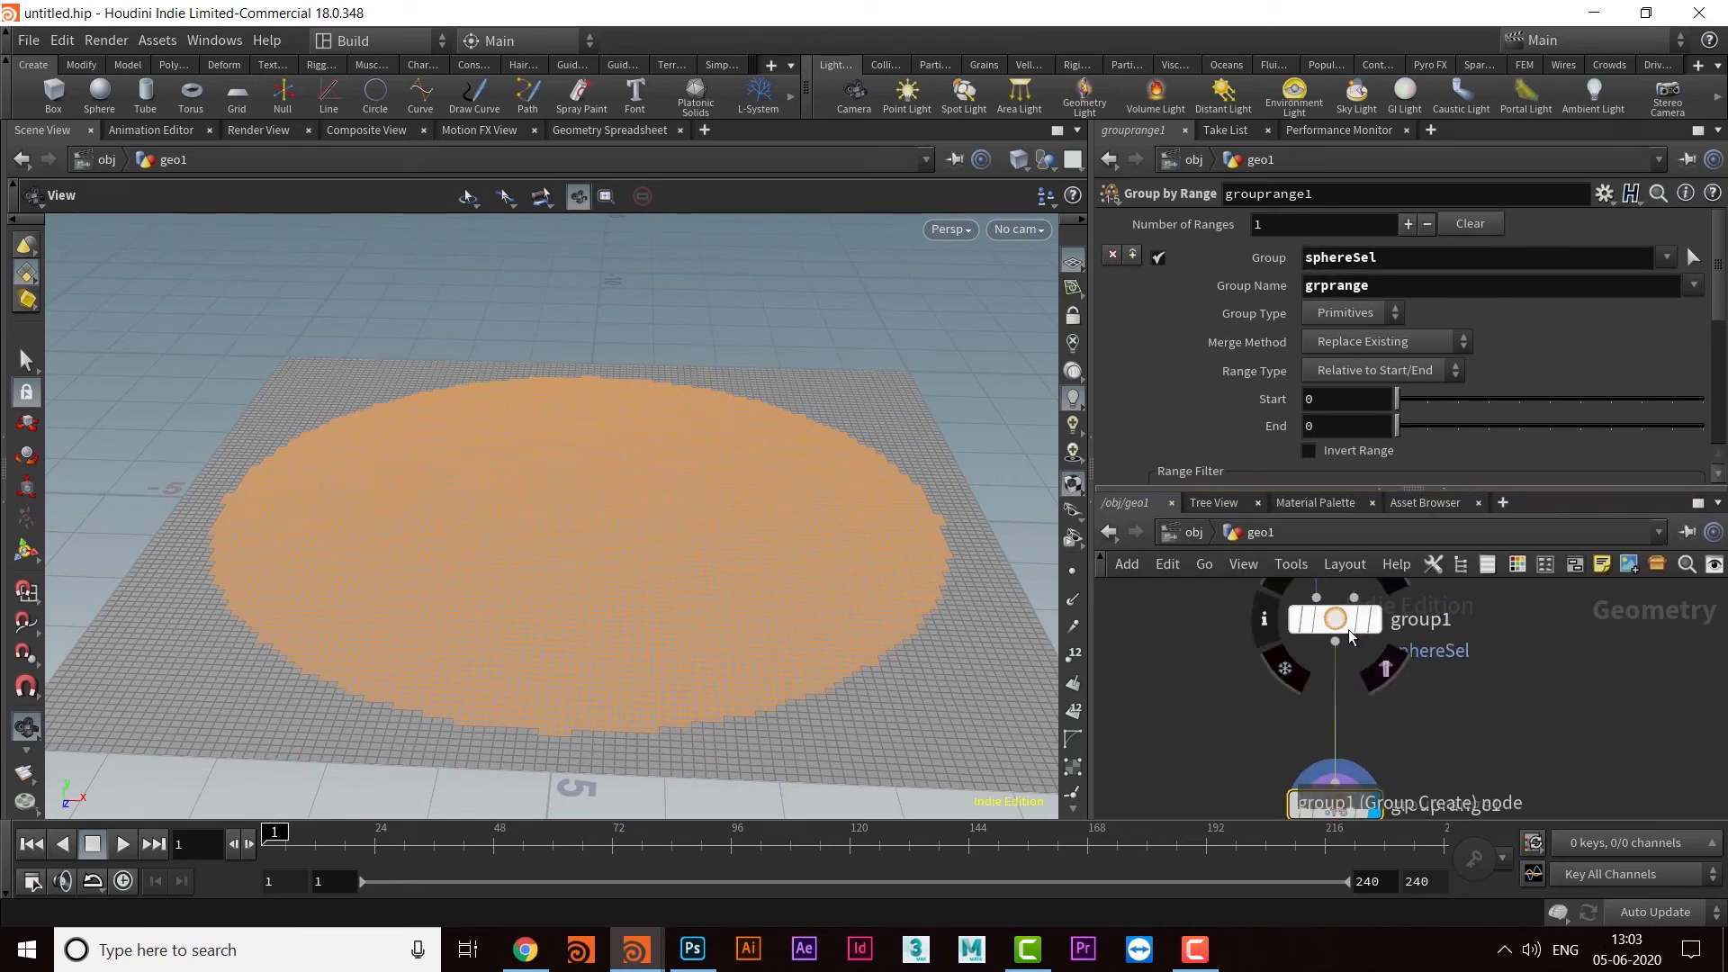
pyautogui.scroll(-2, 1170, 630)
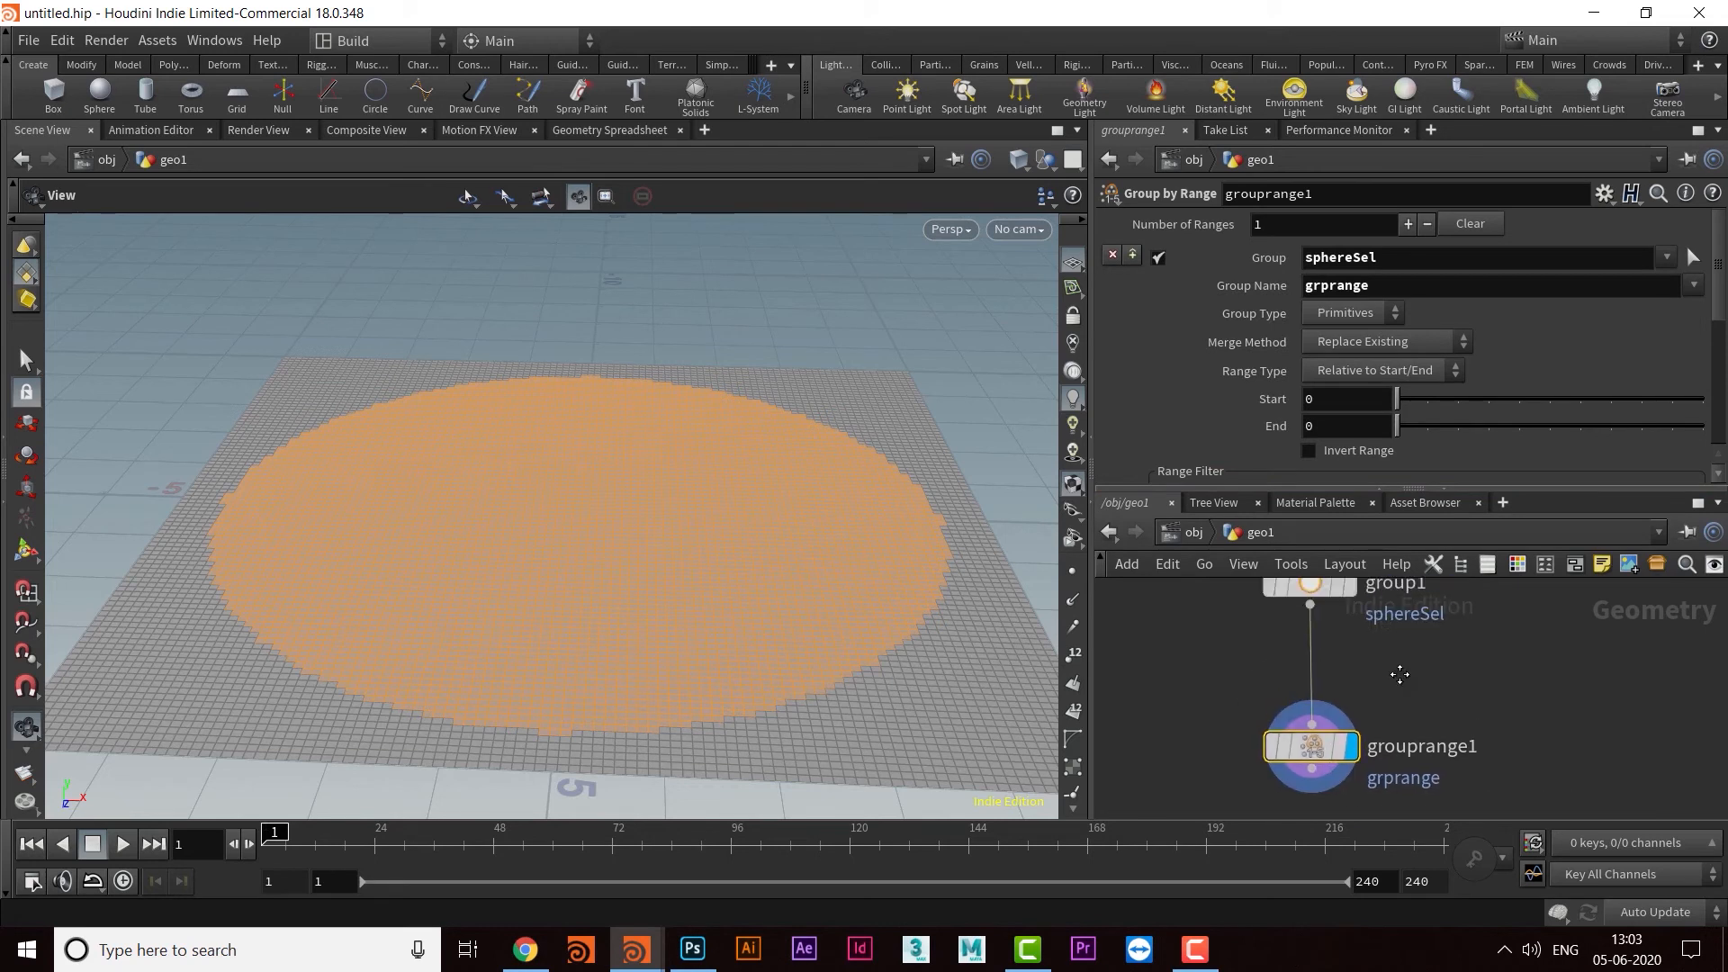
pyautogui.moveTo(685, 529); pyautogui.dragTo(684, 542, button='middle')
pyautogui.moveTo(687, 540); pyautogui.dragTo(693, 490)
pyautogui.scroll(1, 699, 531)
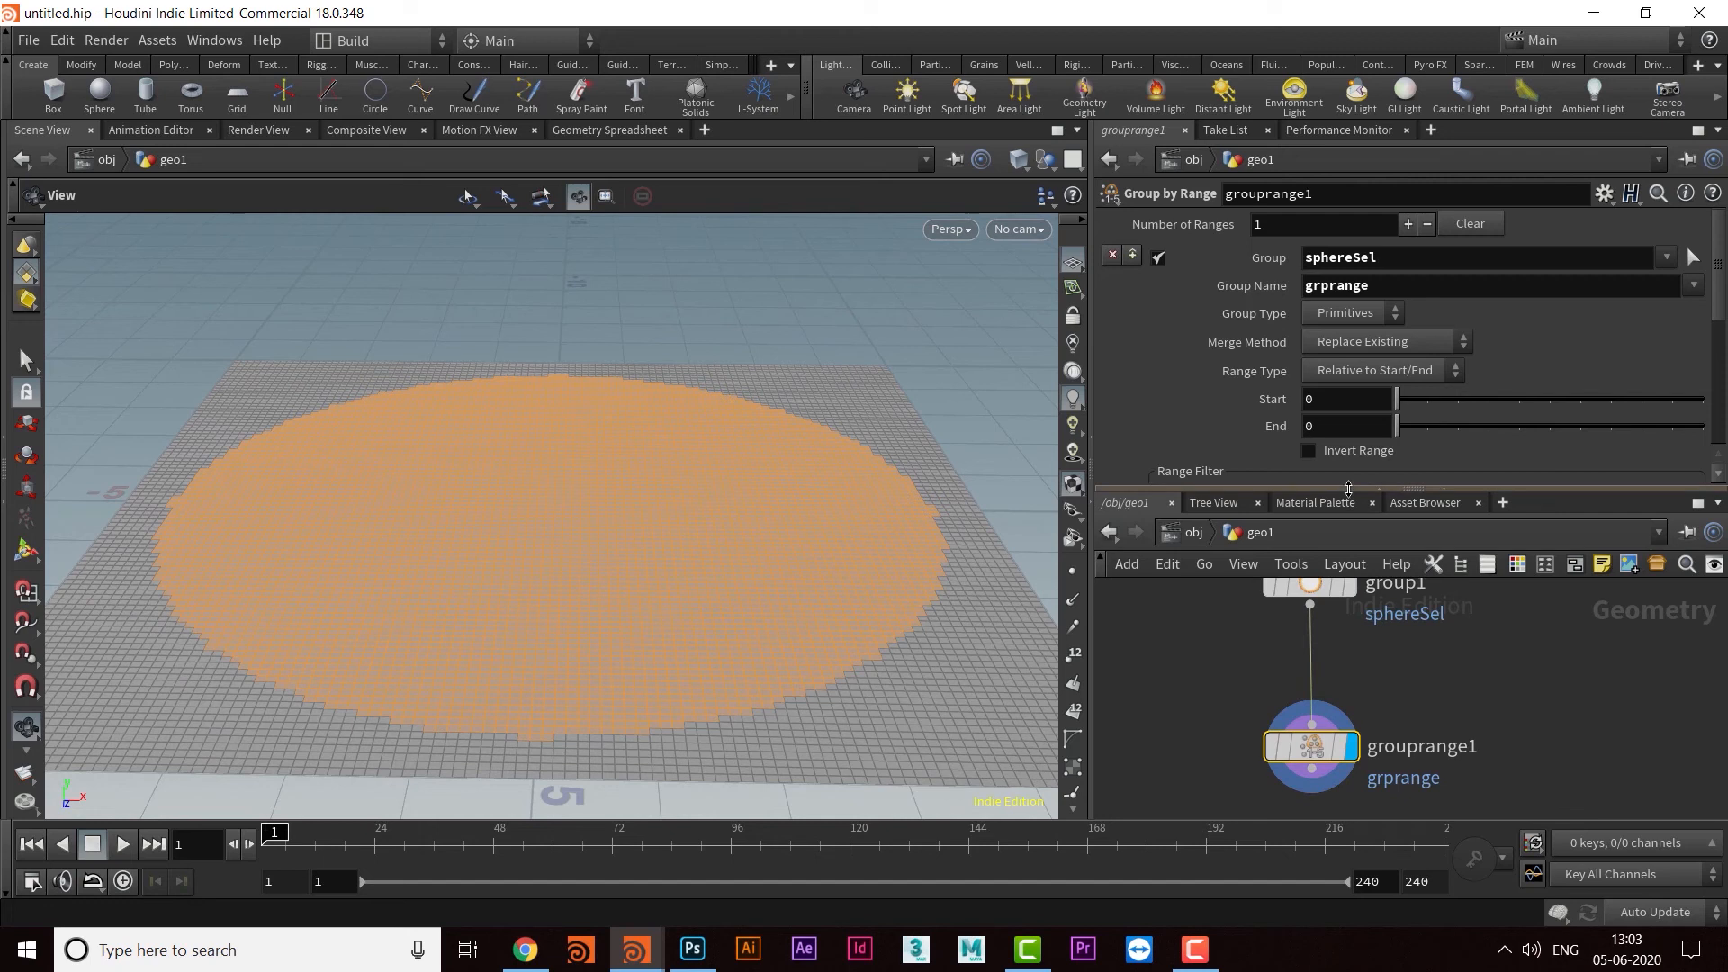
# Step: Add a PolyExtrude node wired below the Group by Range node
pyautogui.moveTo(1448, 489); pyautogui.dragTo(1447, 336)
pyautogui.moveTo(1416, 579); pyautogui.dragTo(1389, 551, button='middle')
pyautogui.moveTo(1286, 648); pyautogui.dragTo(1286, 597)
pyautogui.moveTo(1309, 667); pyautogui.dragTo(1335, 597, button='middle')
pyautogui.click(1327, 524)
pyautogui.press('Tab')
pyautogui.write('polyex')
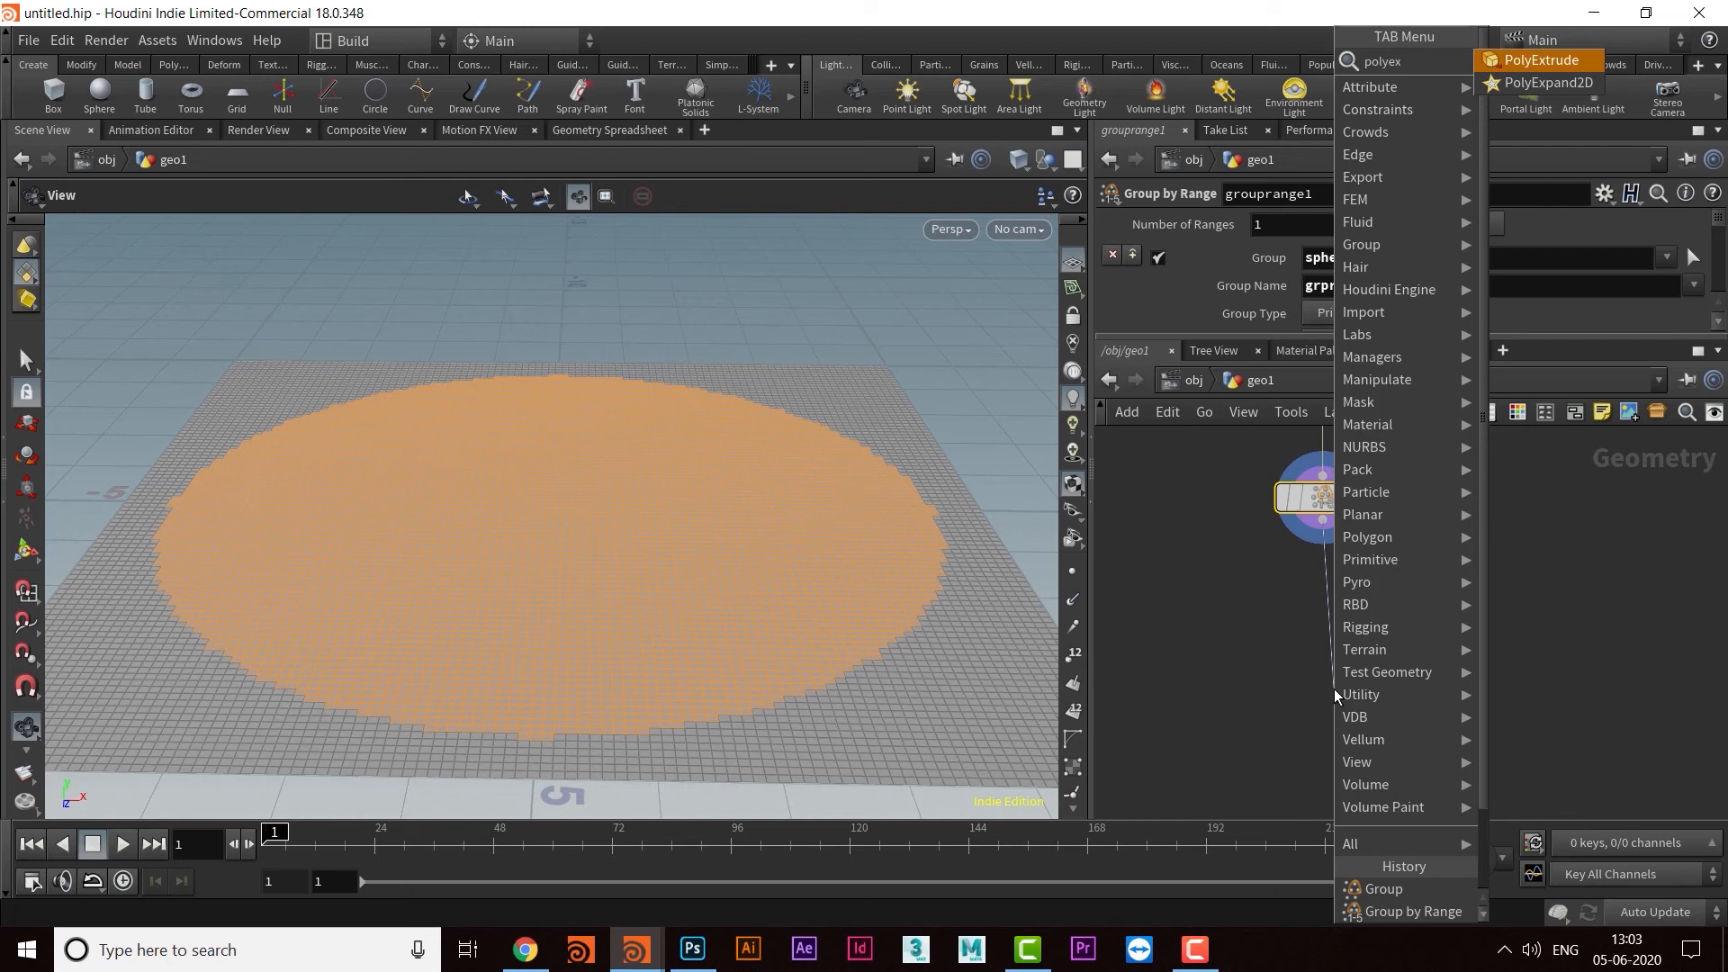
pyautogui.press('Return')
pyautogui.click(1334, 689)
pyautogui.moveTo(1337, 696); pyautogui.dragTo(1346, 649)
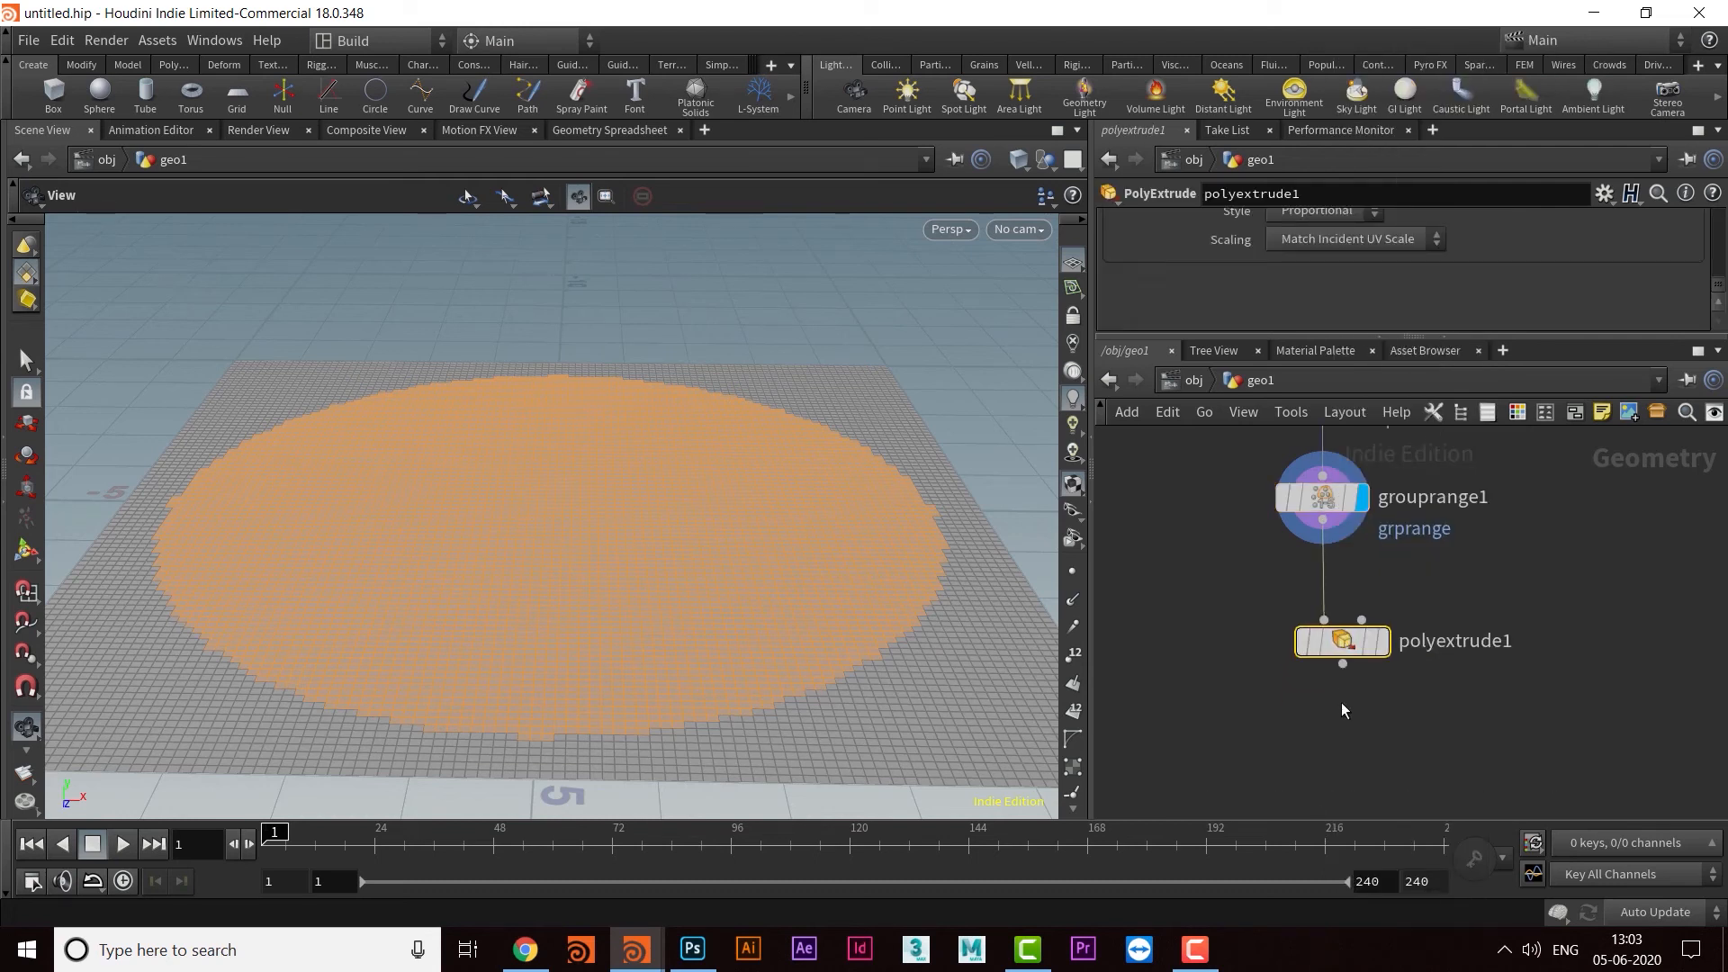
# Step: Display the PolyExtrude node's result and enlarge its parameter area to reach the main extrusion settings
pyautogui.moveTo(1342, 708); pyautogui.dragTo(1320, 749, button='middle')
pyautogui.click(1361, 689)
pyautogui.moveTo(1411, 341); pyautogui.dragTo(1412, 542)
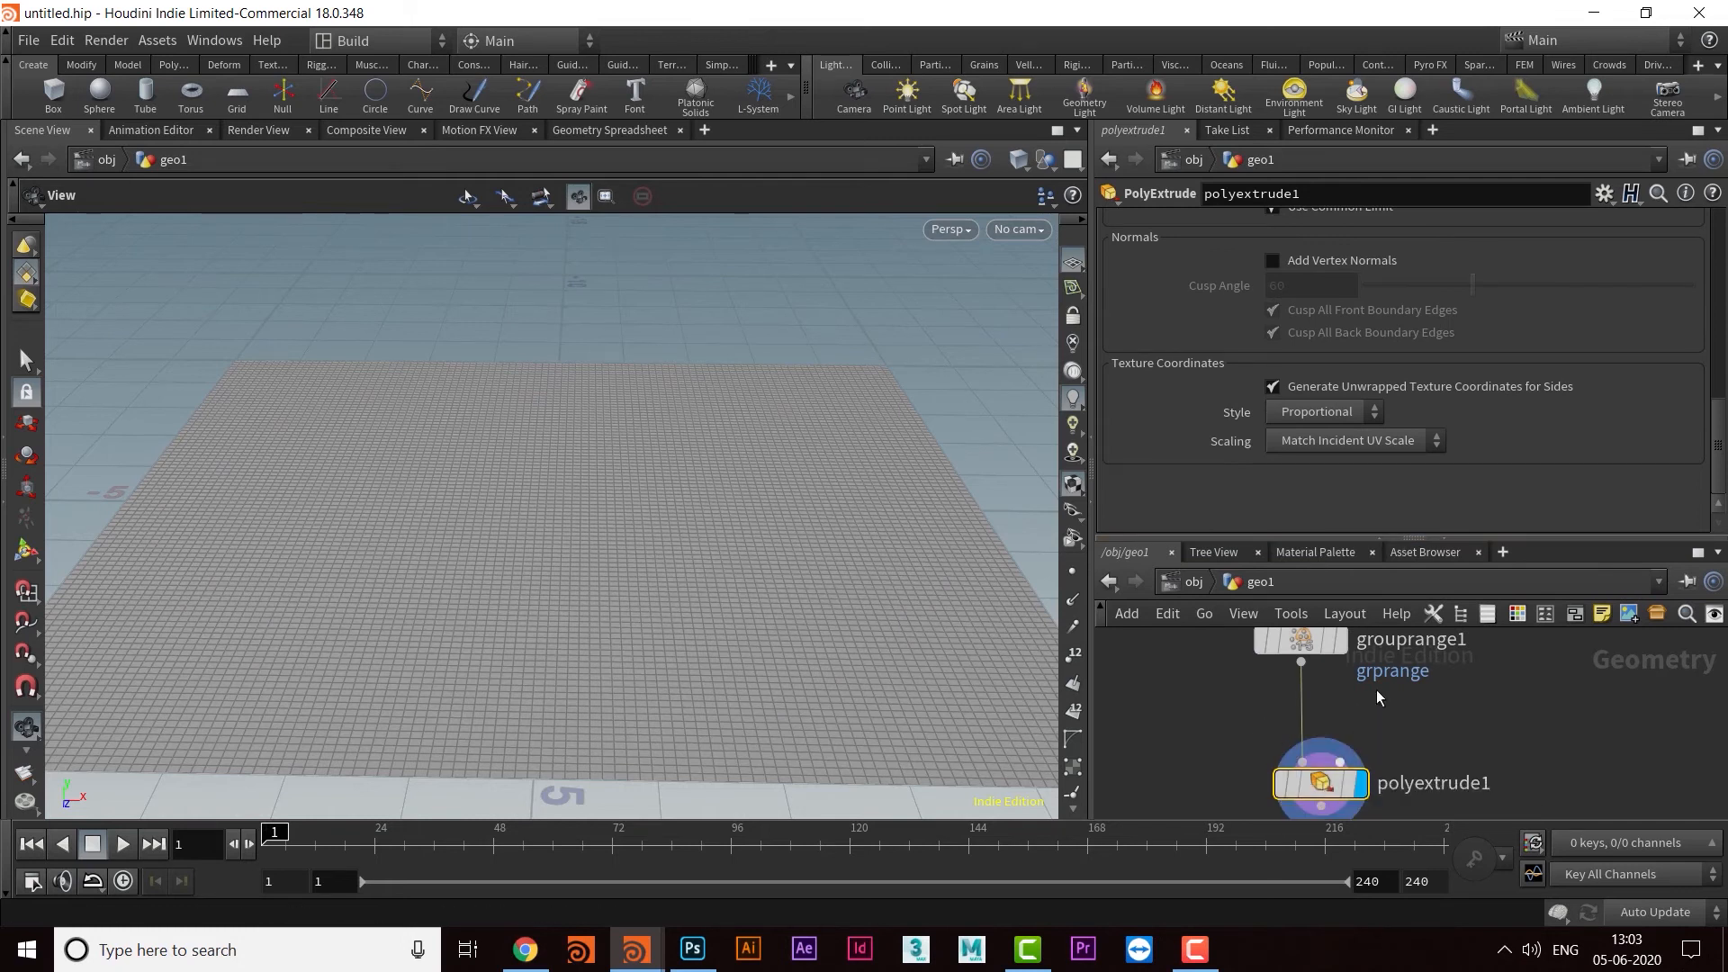
pyautogui.scroll(10, 1548, 360)
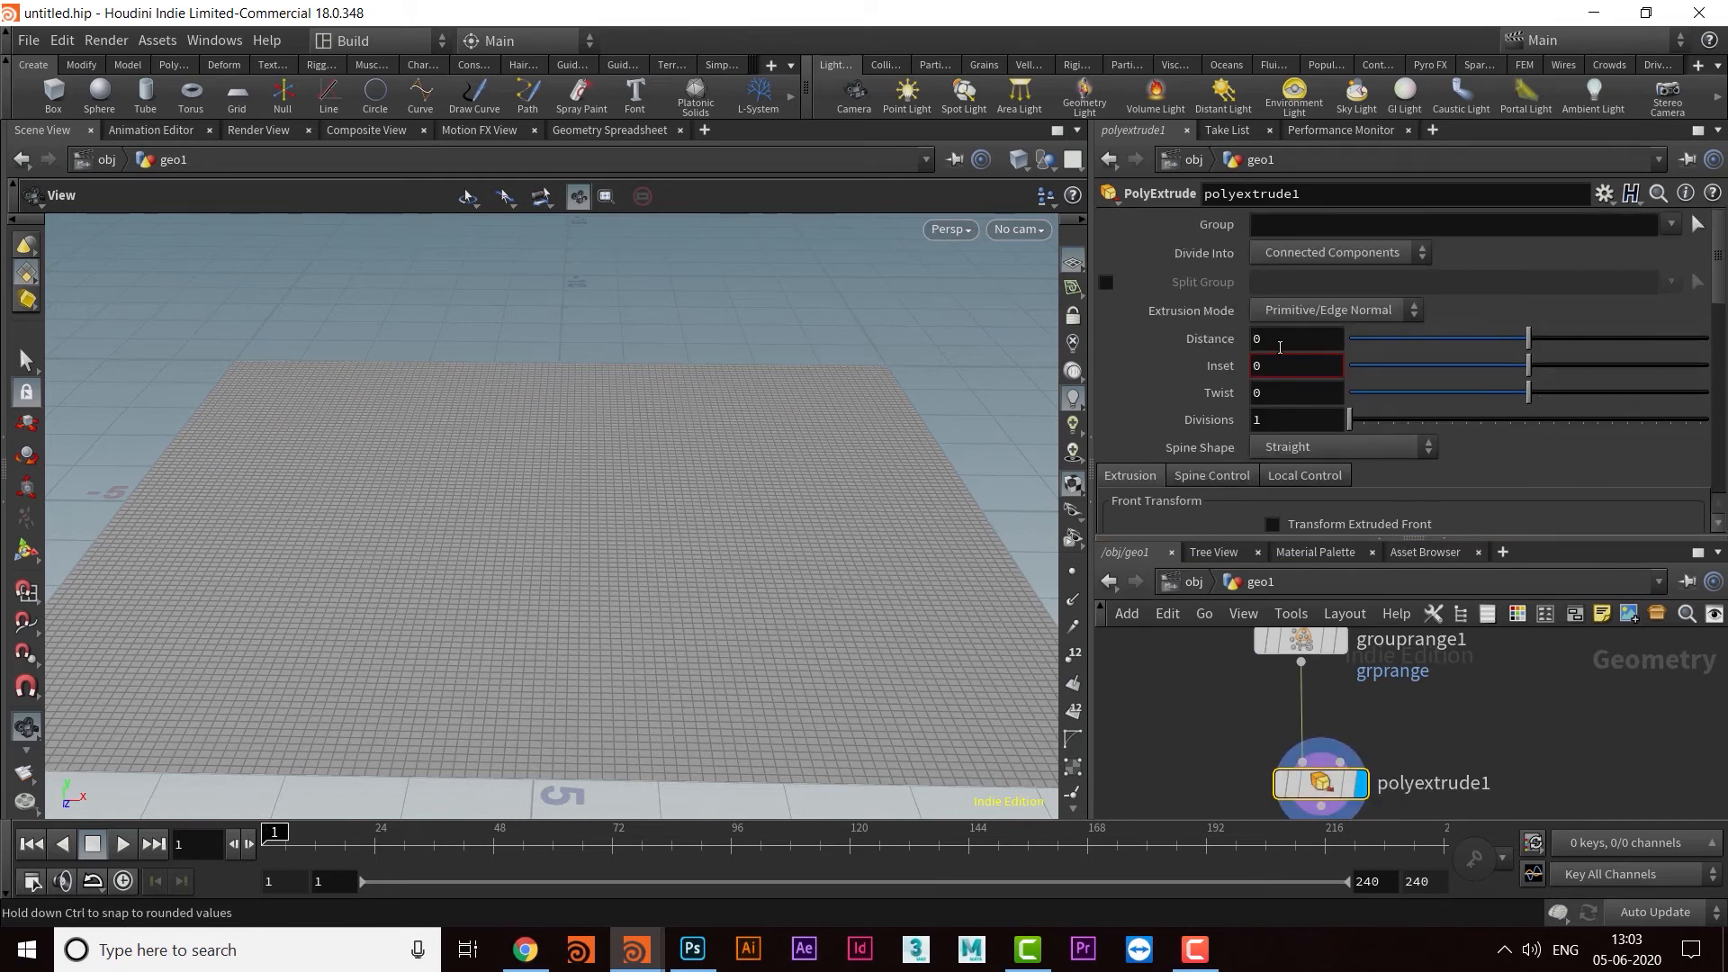
# Step: Set the PolyExtrude distance to 0.5 and check the extruded grid
pyautogui.doubleClick(1280, 348)
pyautogui.write('.1')
pyautogui.press('Return')
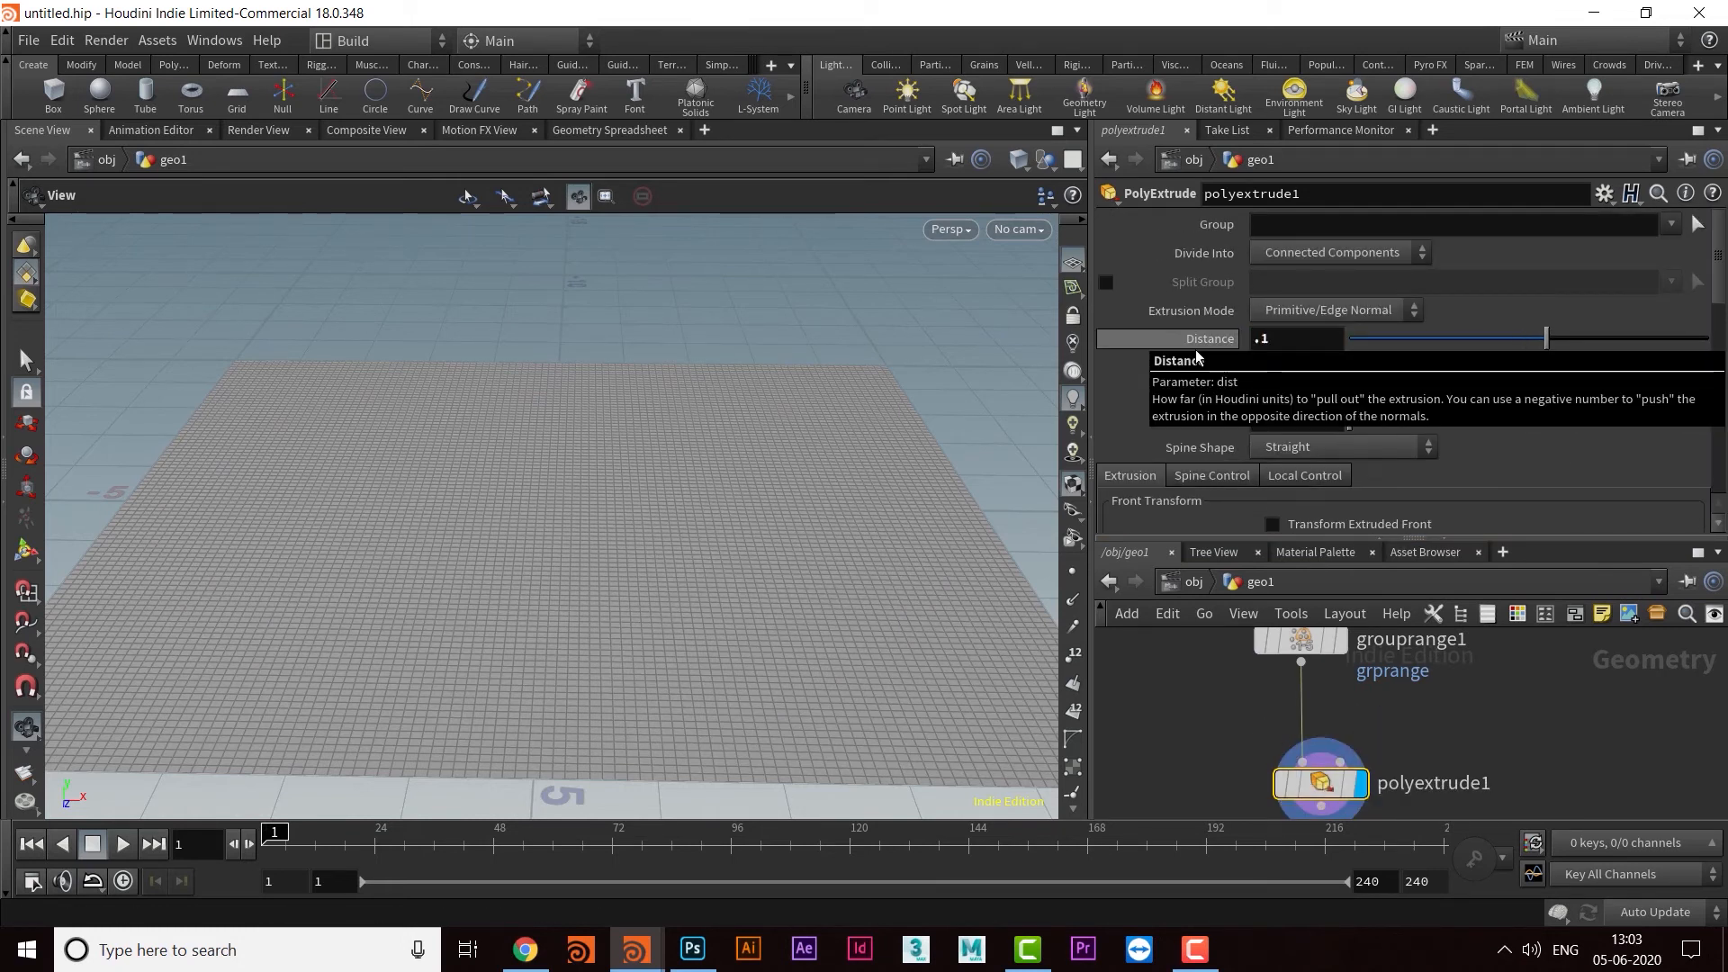
pyautogui.moveTo(1284, 339); pyautogui.dragTo(1188, 339)
pyautogui.write('5')
pyautogui.press('Return')
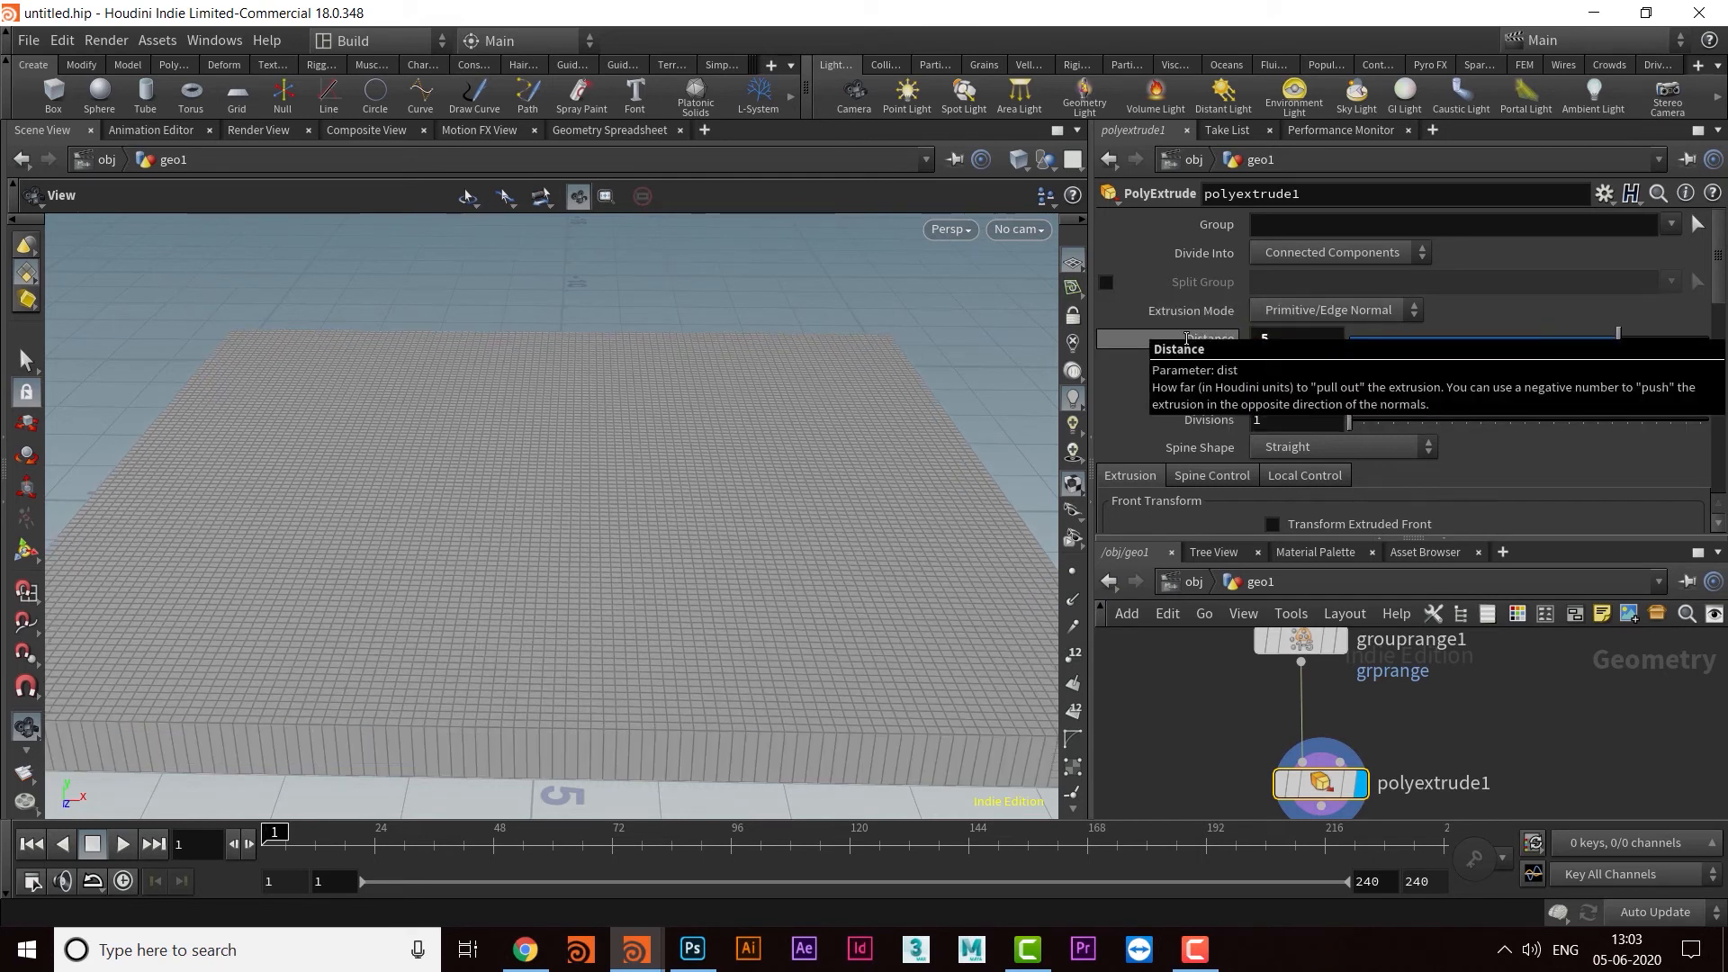
pyautogui.scroll(-2, 687, 598)
pyautogui.moveTo(687, 598); pyautogui.dragTo(679, 582)
pyautogui.scroll(1, 695, 574)
pyautogui.scroll(1, 694, 574)
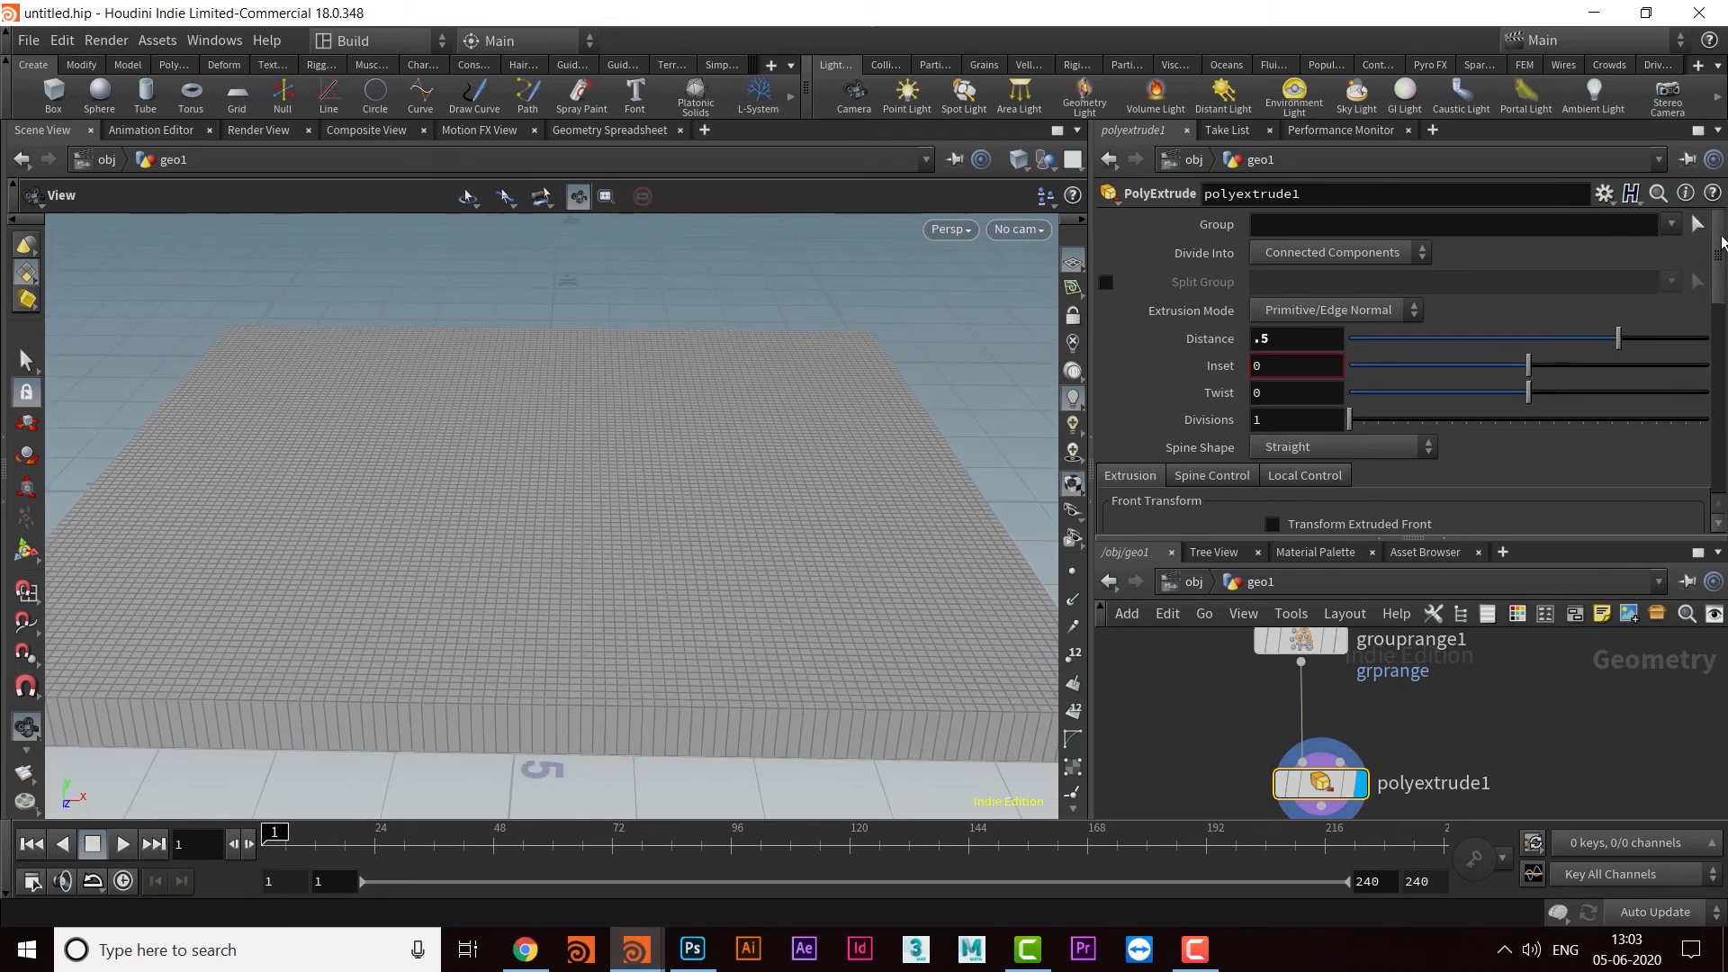
# Step: Restrict the PolyExtrude to the grprange group and inspect the raised circular area from several angles
pyautogui.moveTo(1435, 787)
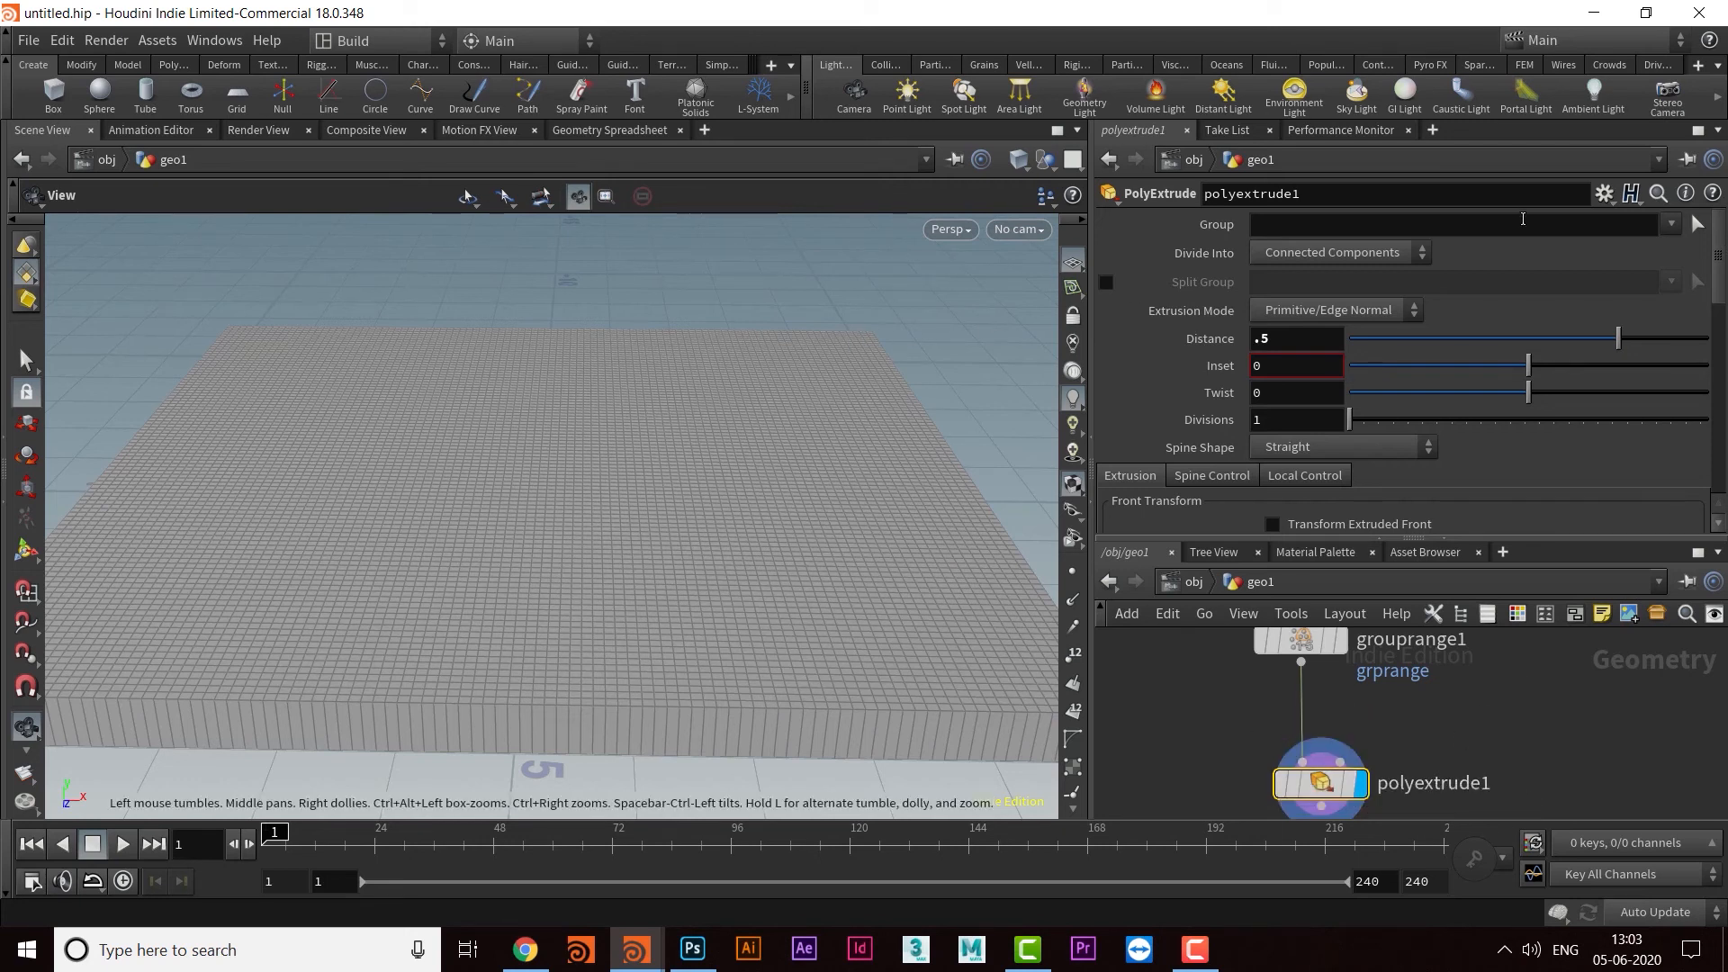
pyautogui.click(1672, 225)
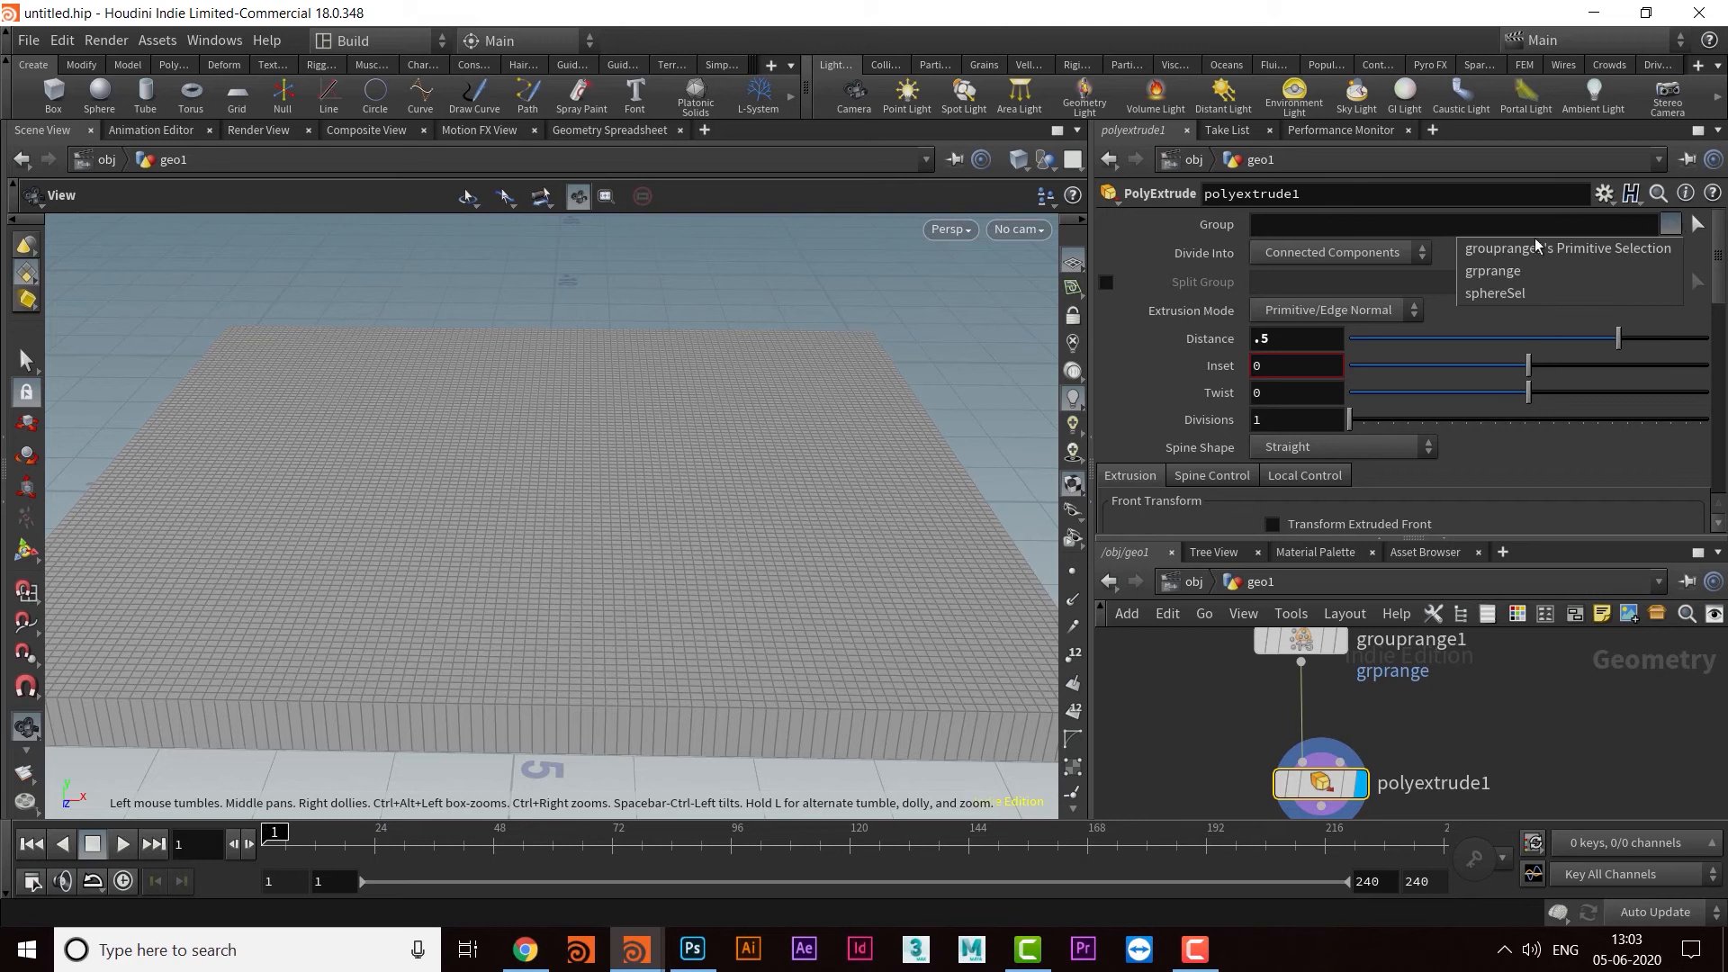
pyautogui.click(1532, 269)
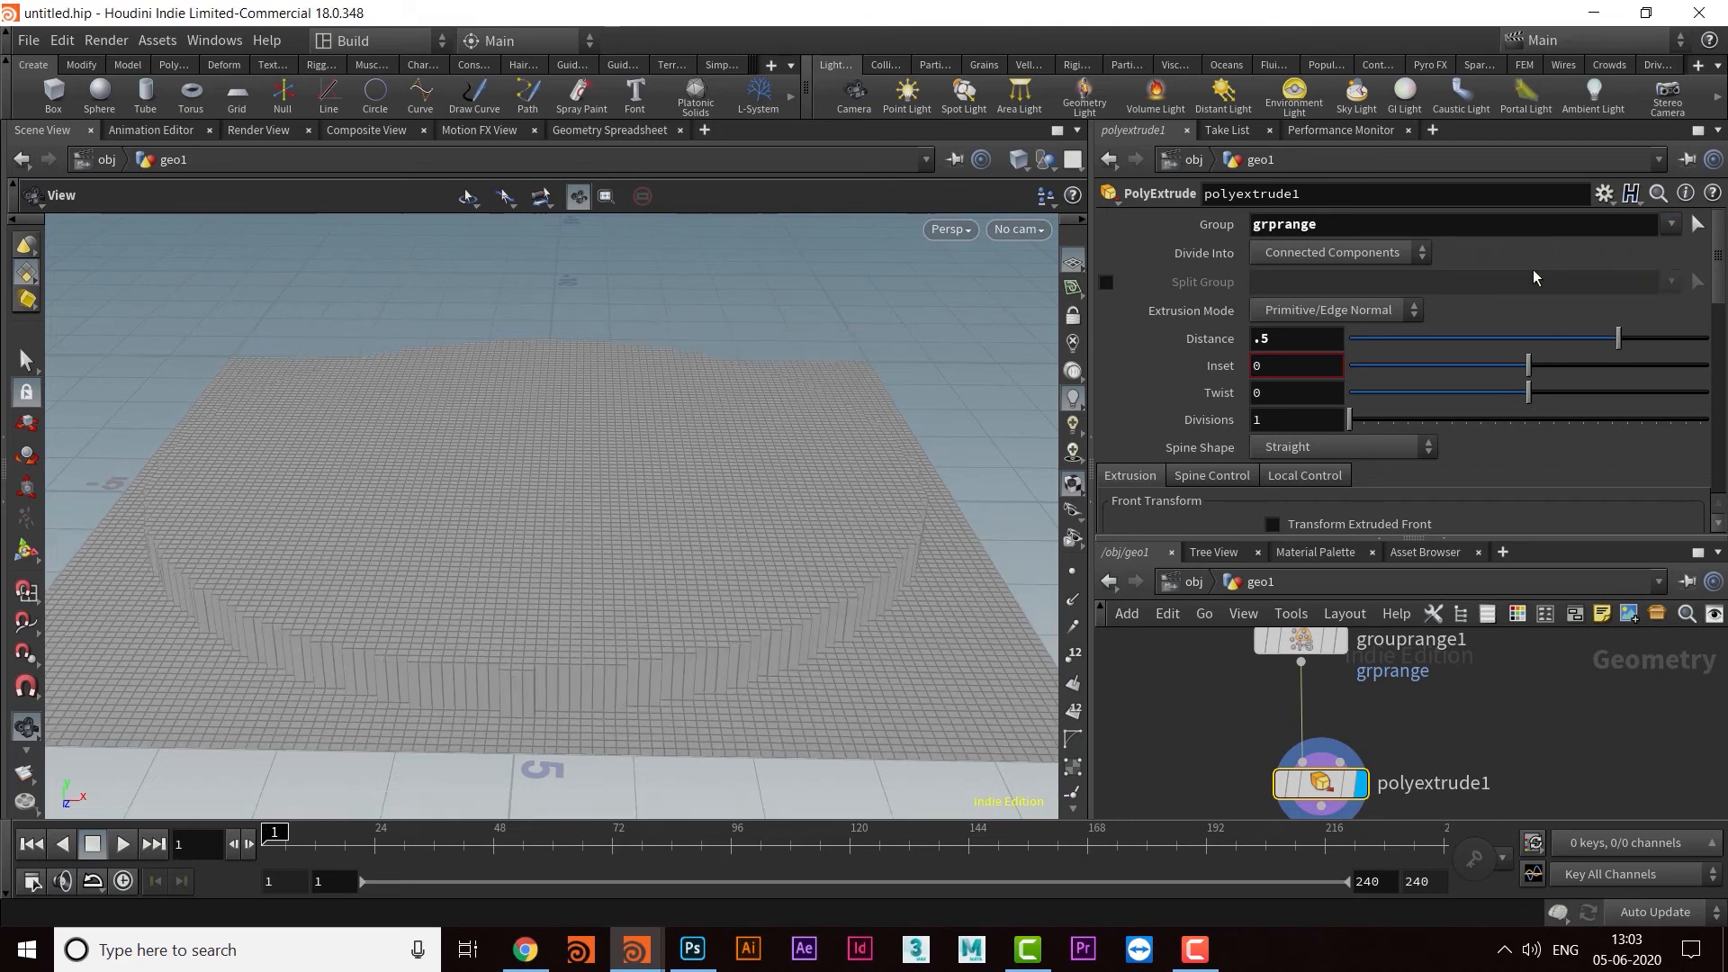
pyautogui.moveTo(715, 453); pyautogui.dragTo(743, 578)
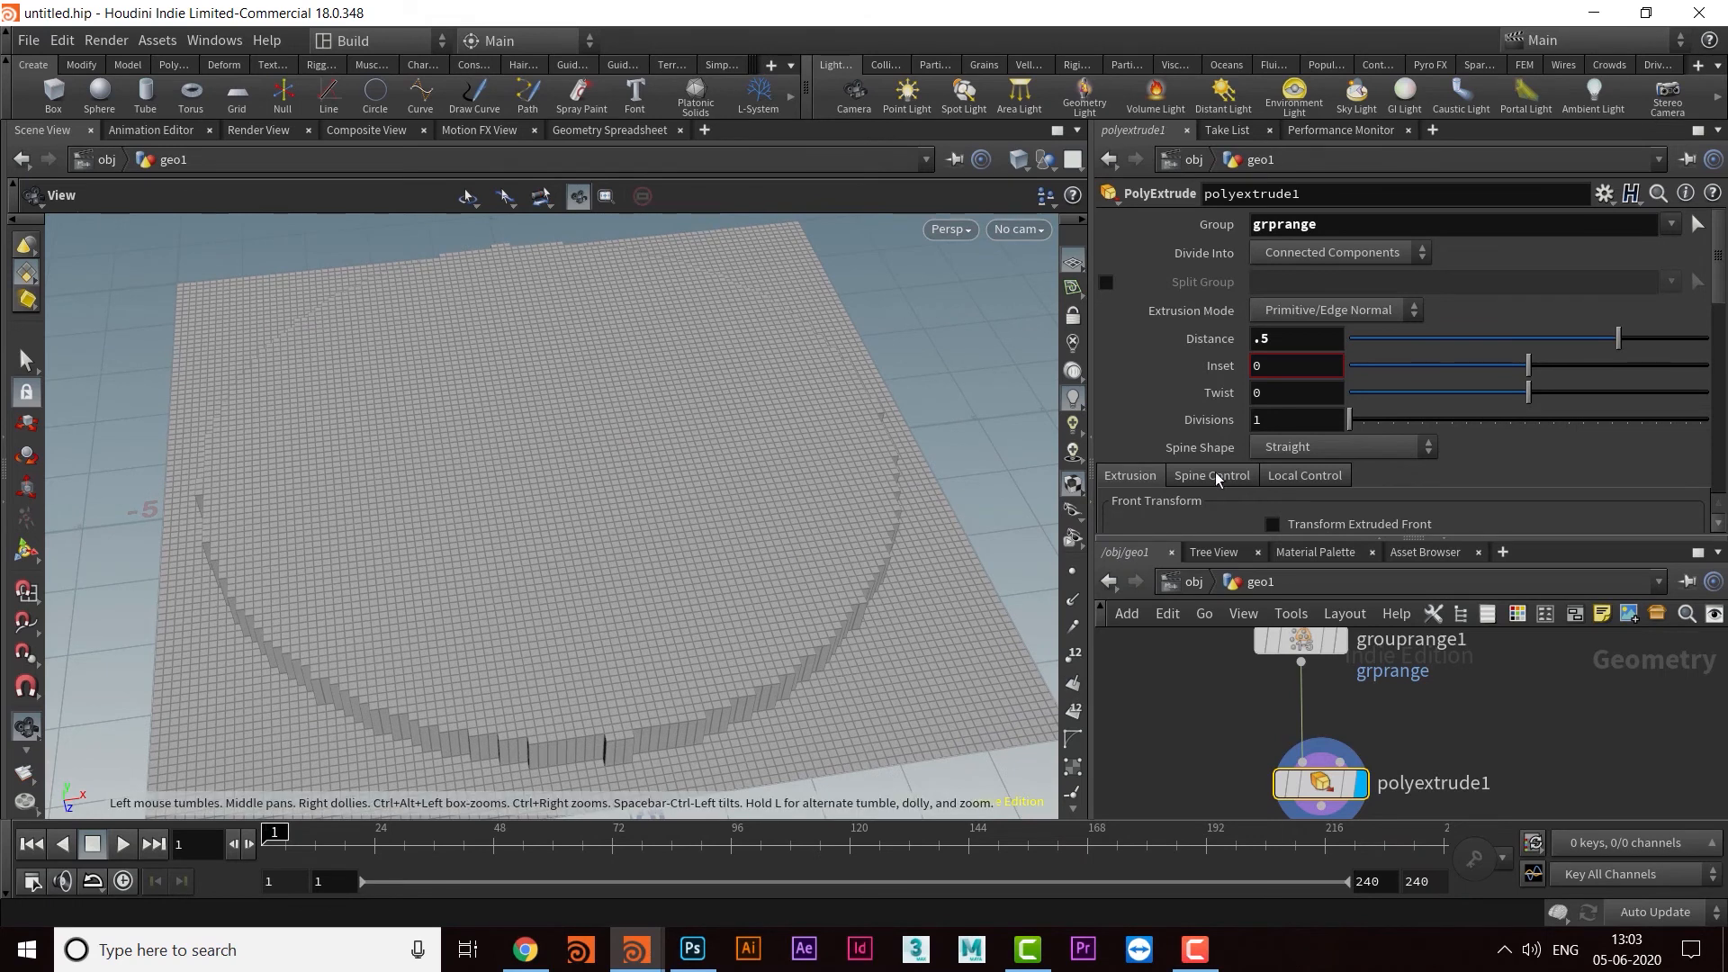
pyautogui.moveTo(773, 700); pyautogui.dragTo(755, 642)
pyautogui.scroll(4, 756, 642)
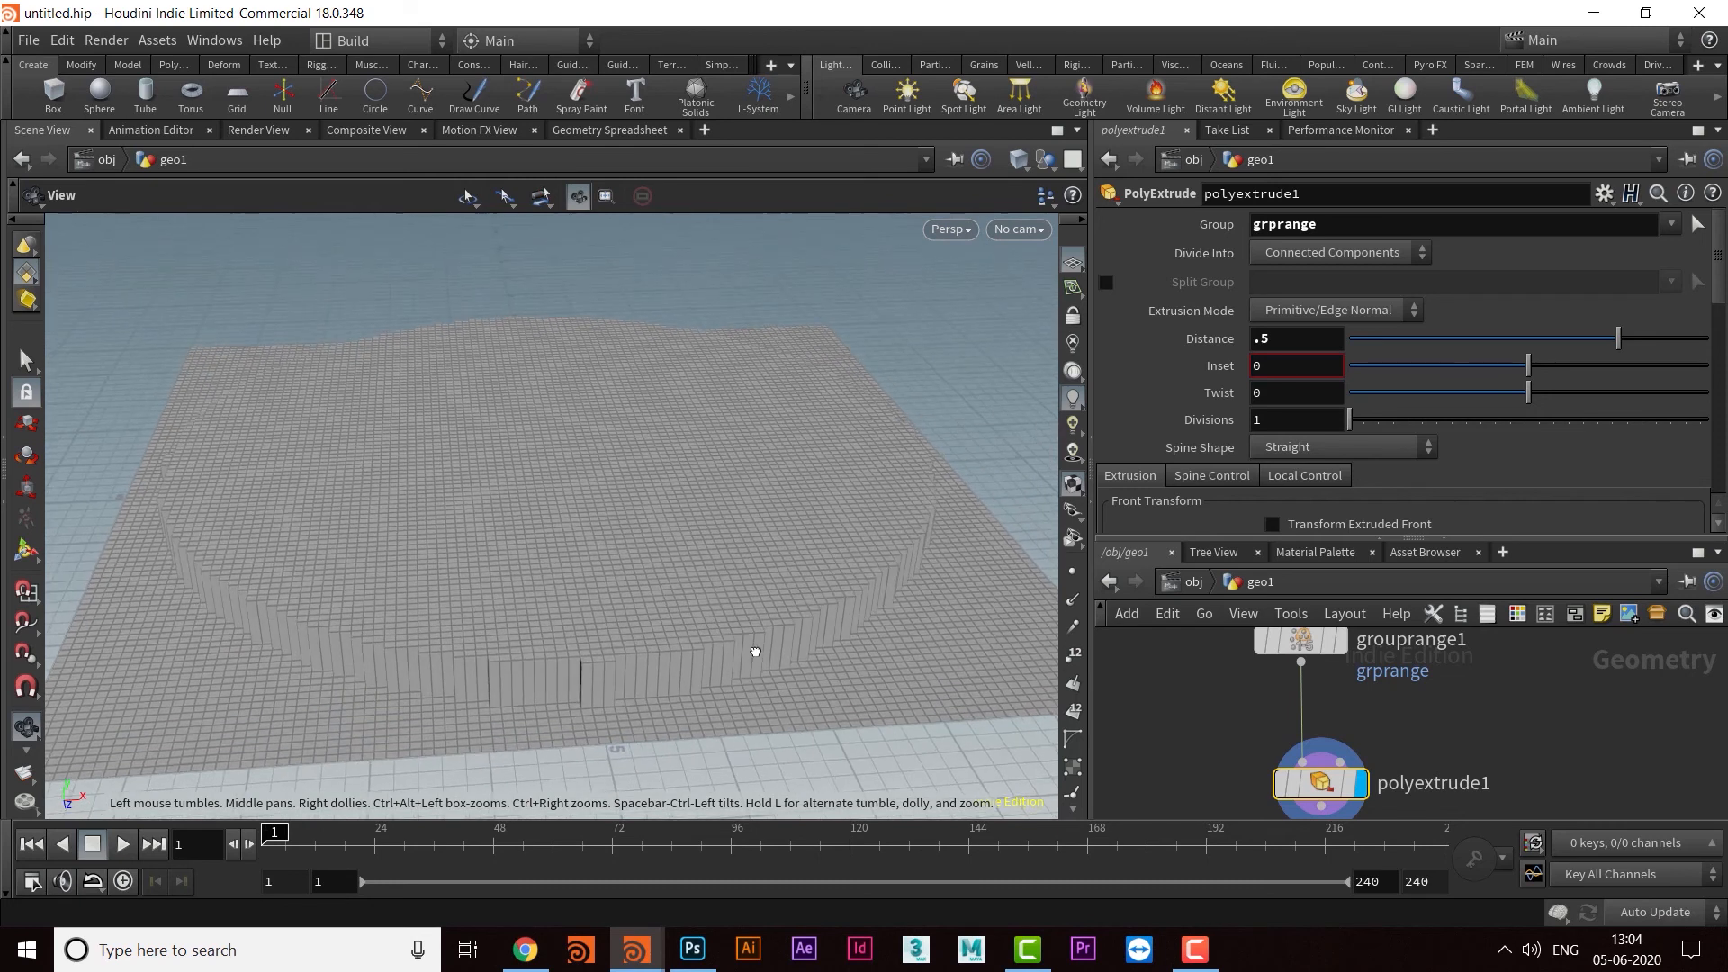
pyautogui.moveTo(792, 637)
pyautogui.mouseDown()
pyautogui.moveTo(810, 625)
pyautogui.moveTo(798, 606)
pyautogui.moveTo(768, 655)
pyautogui.moveTo(765, 627)
pyautogui.mouseUp()
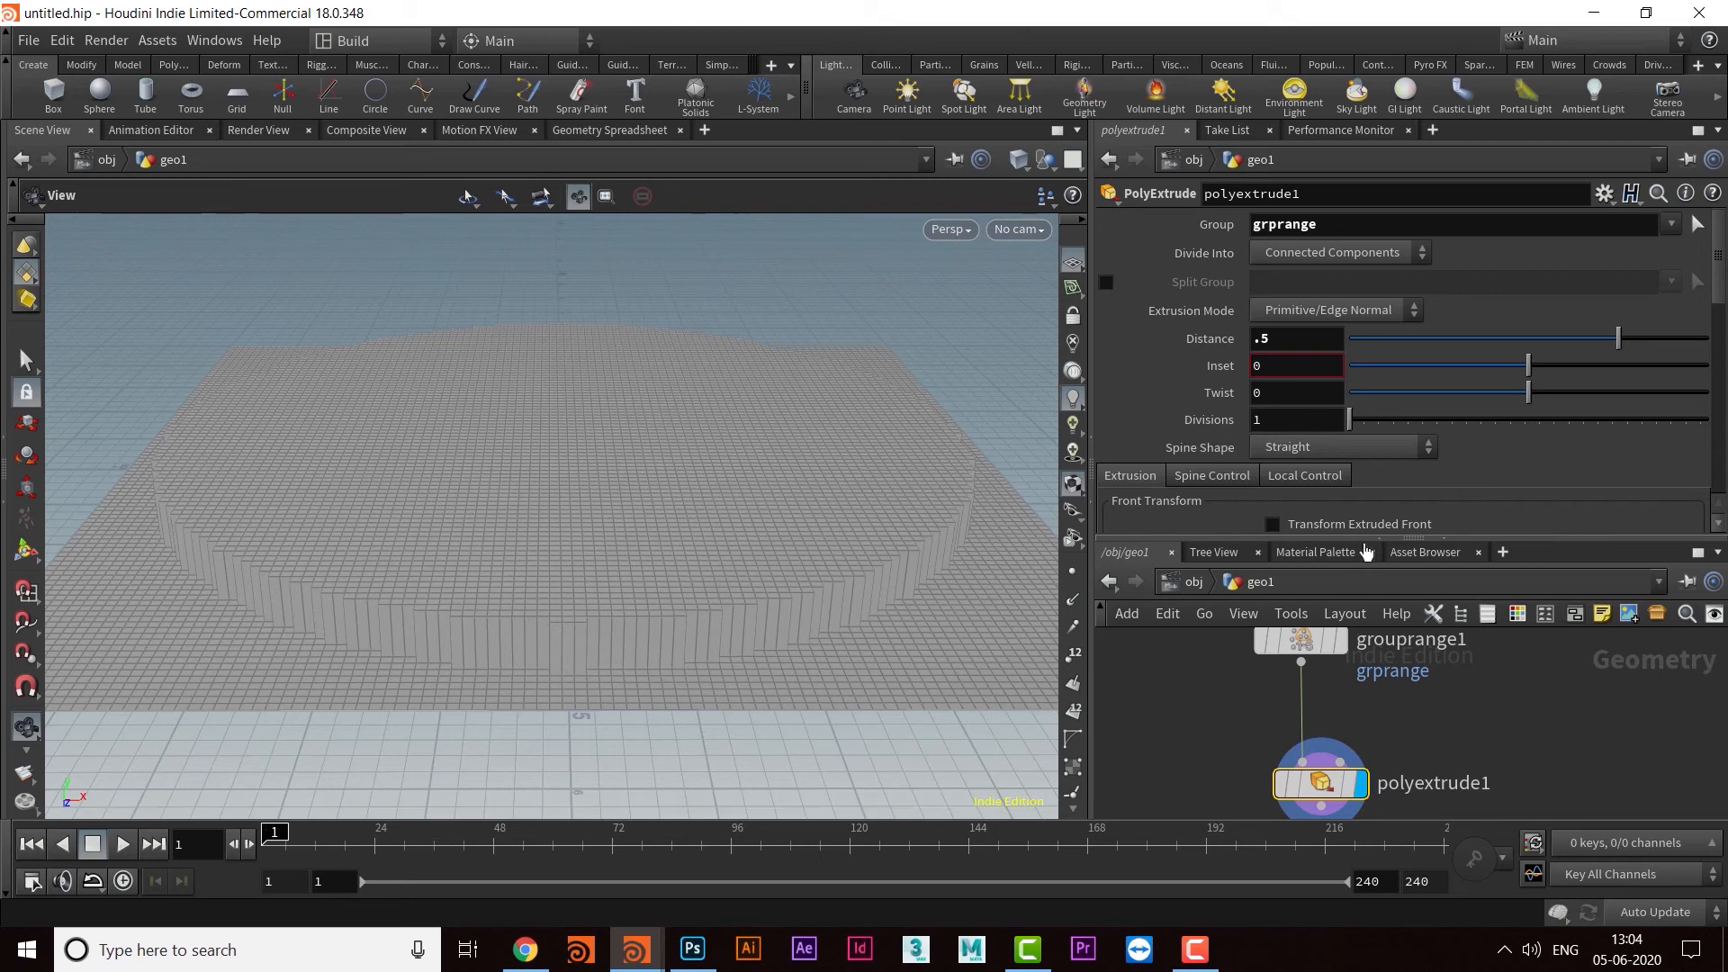
# Step: Add a Color node wired below the PolyExtrude node
pyautogui.moveTo(1365, 538); pyautogui.dragTo(1365, 381)
pyautogui.moveTo(1309, 700)
pyautogui.moveTo(1347, 771); pyautogui.dragTo(1366, 667, button='middle')
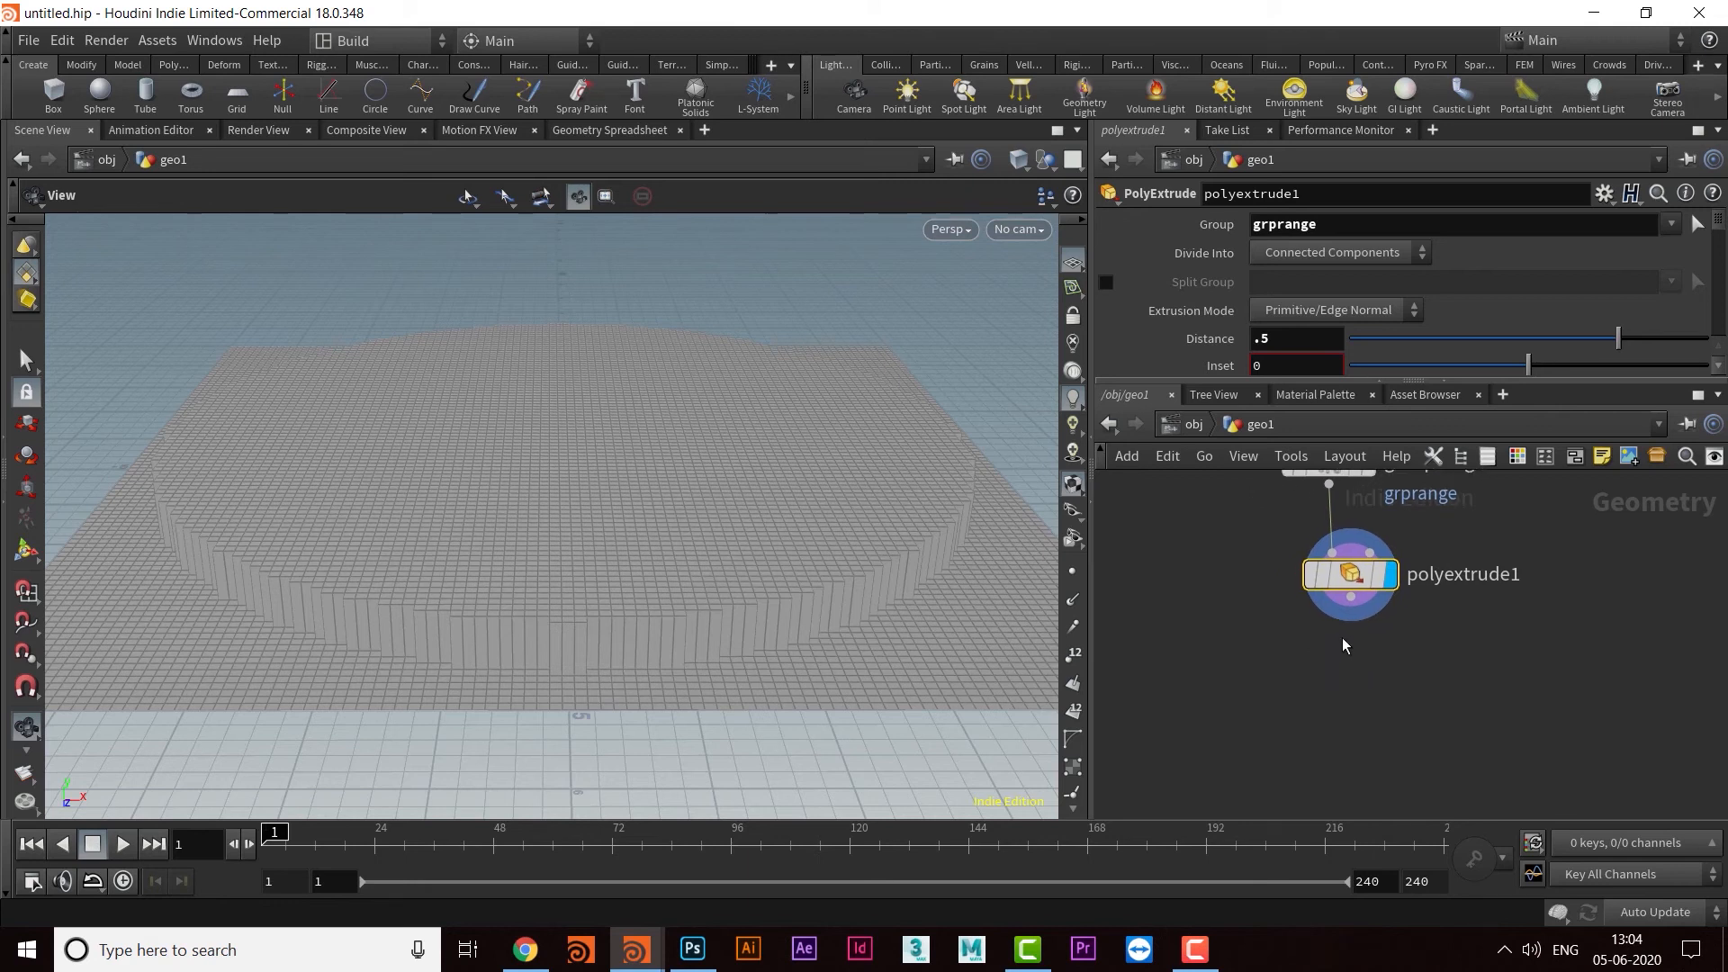
pyautogui.press('Tab')
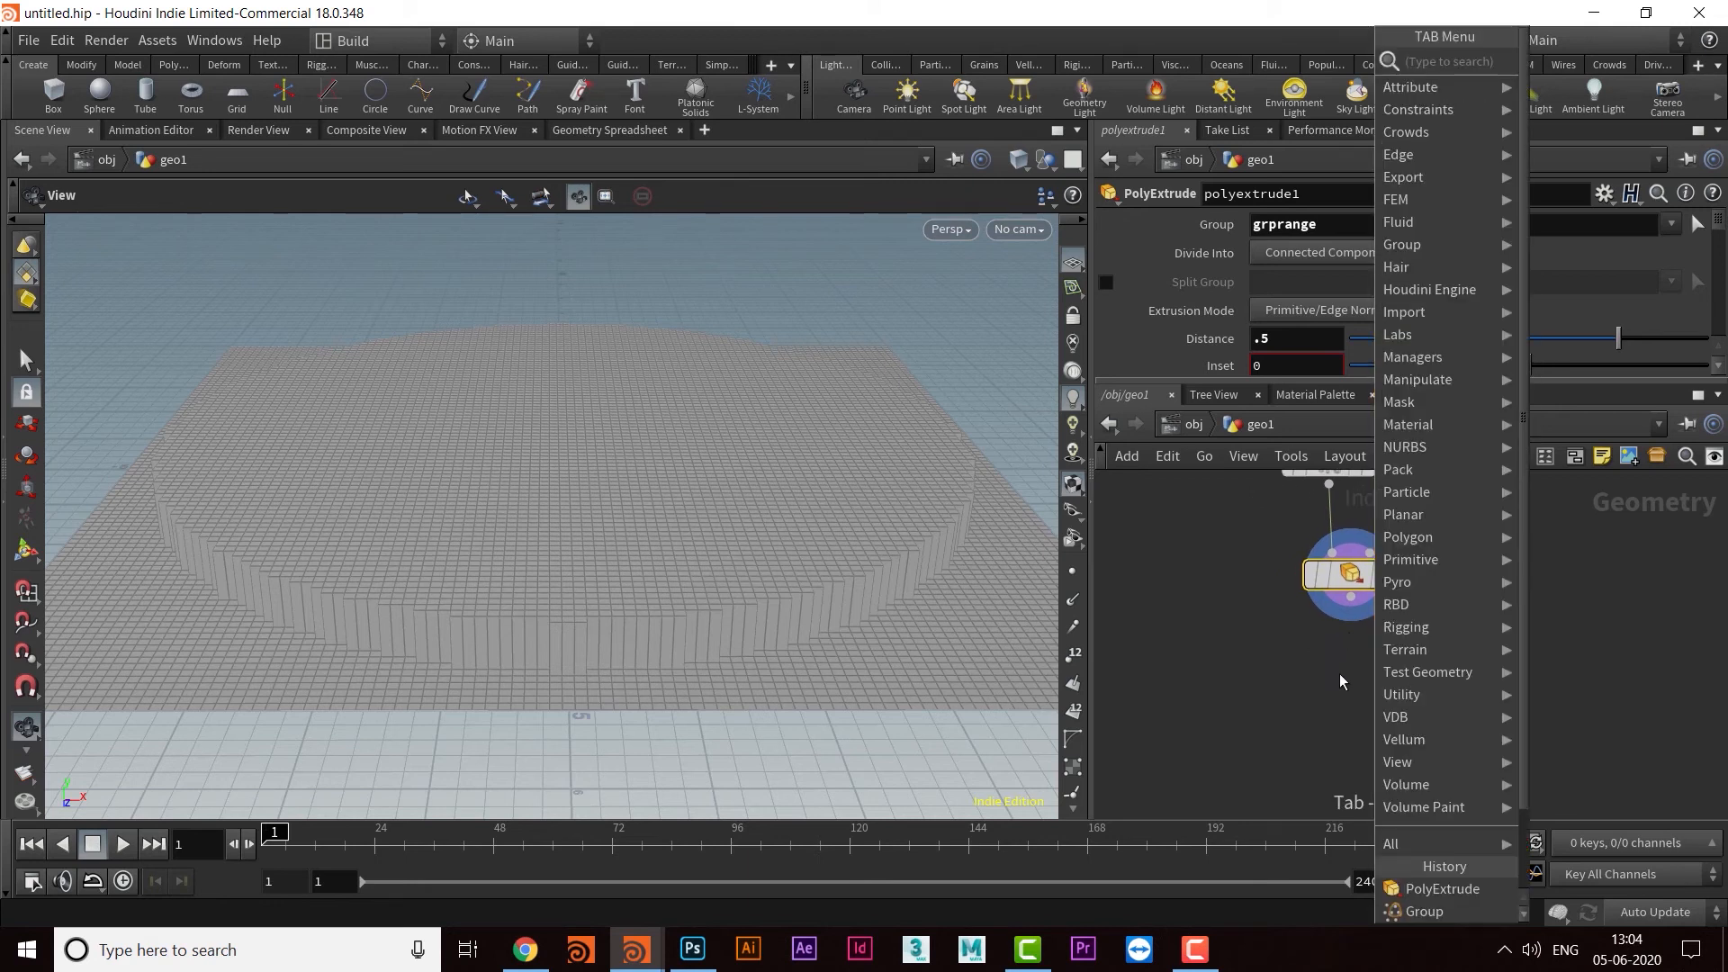
pyautogui.write('color')
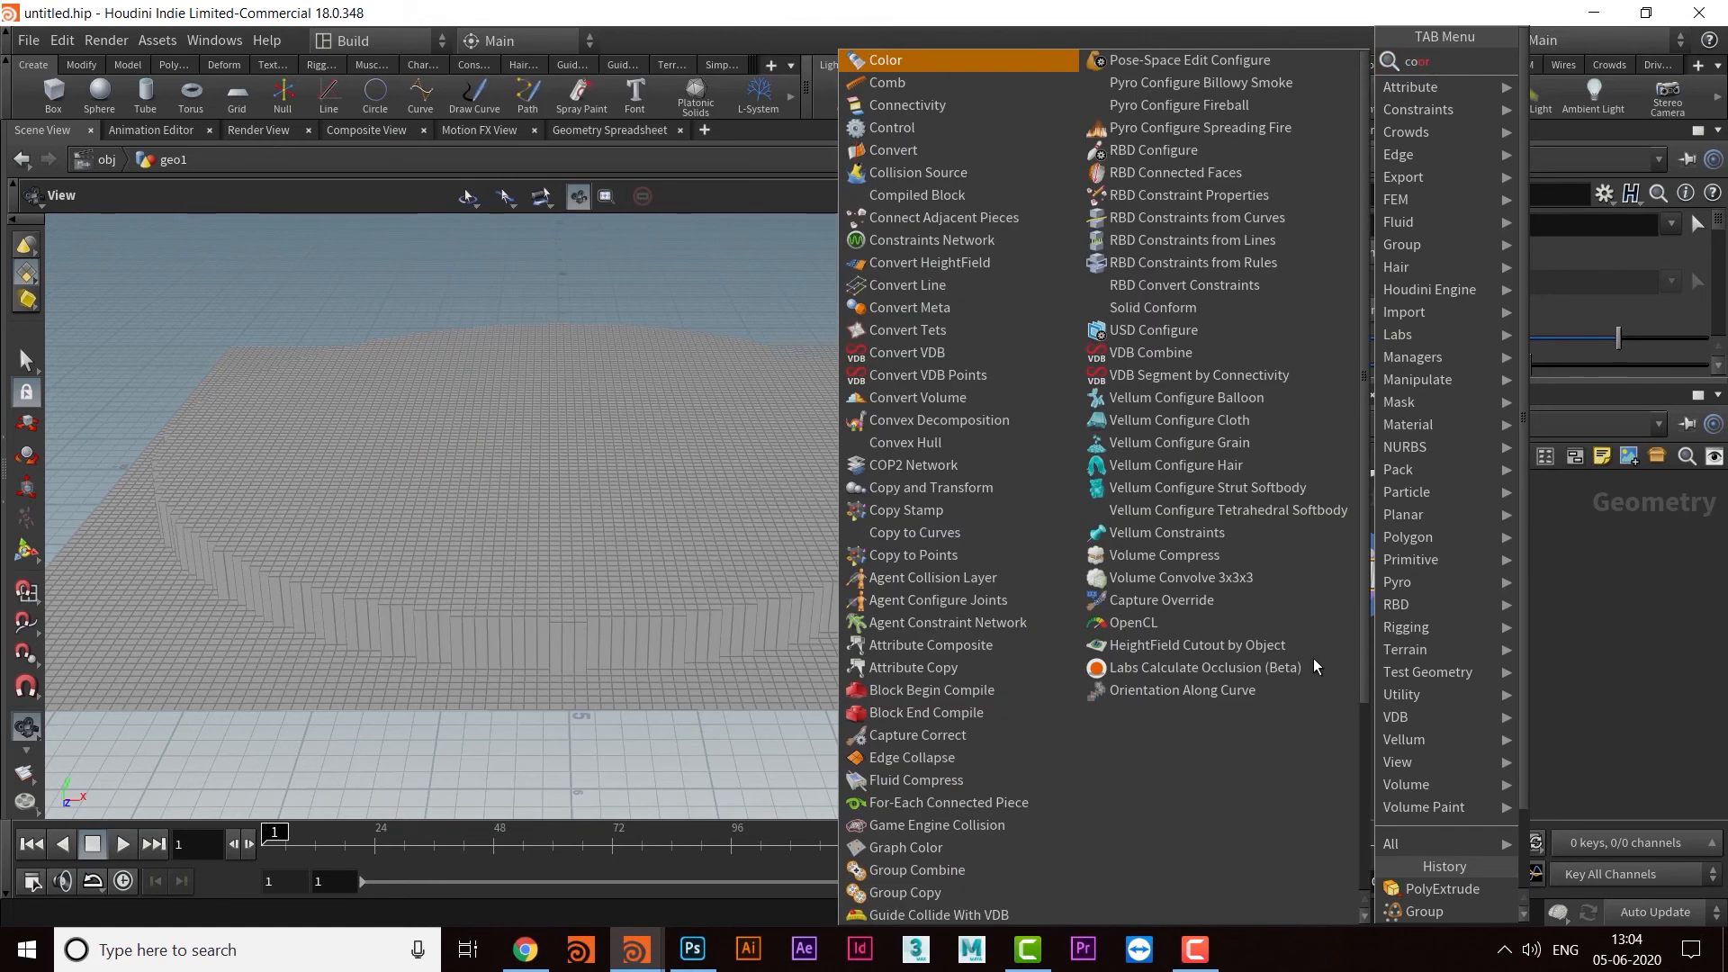
pyautogui.press('Return')
pyautogui.click(1355, 675)
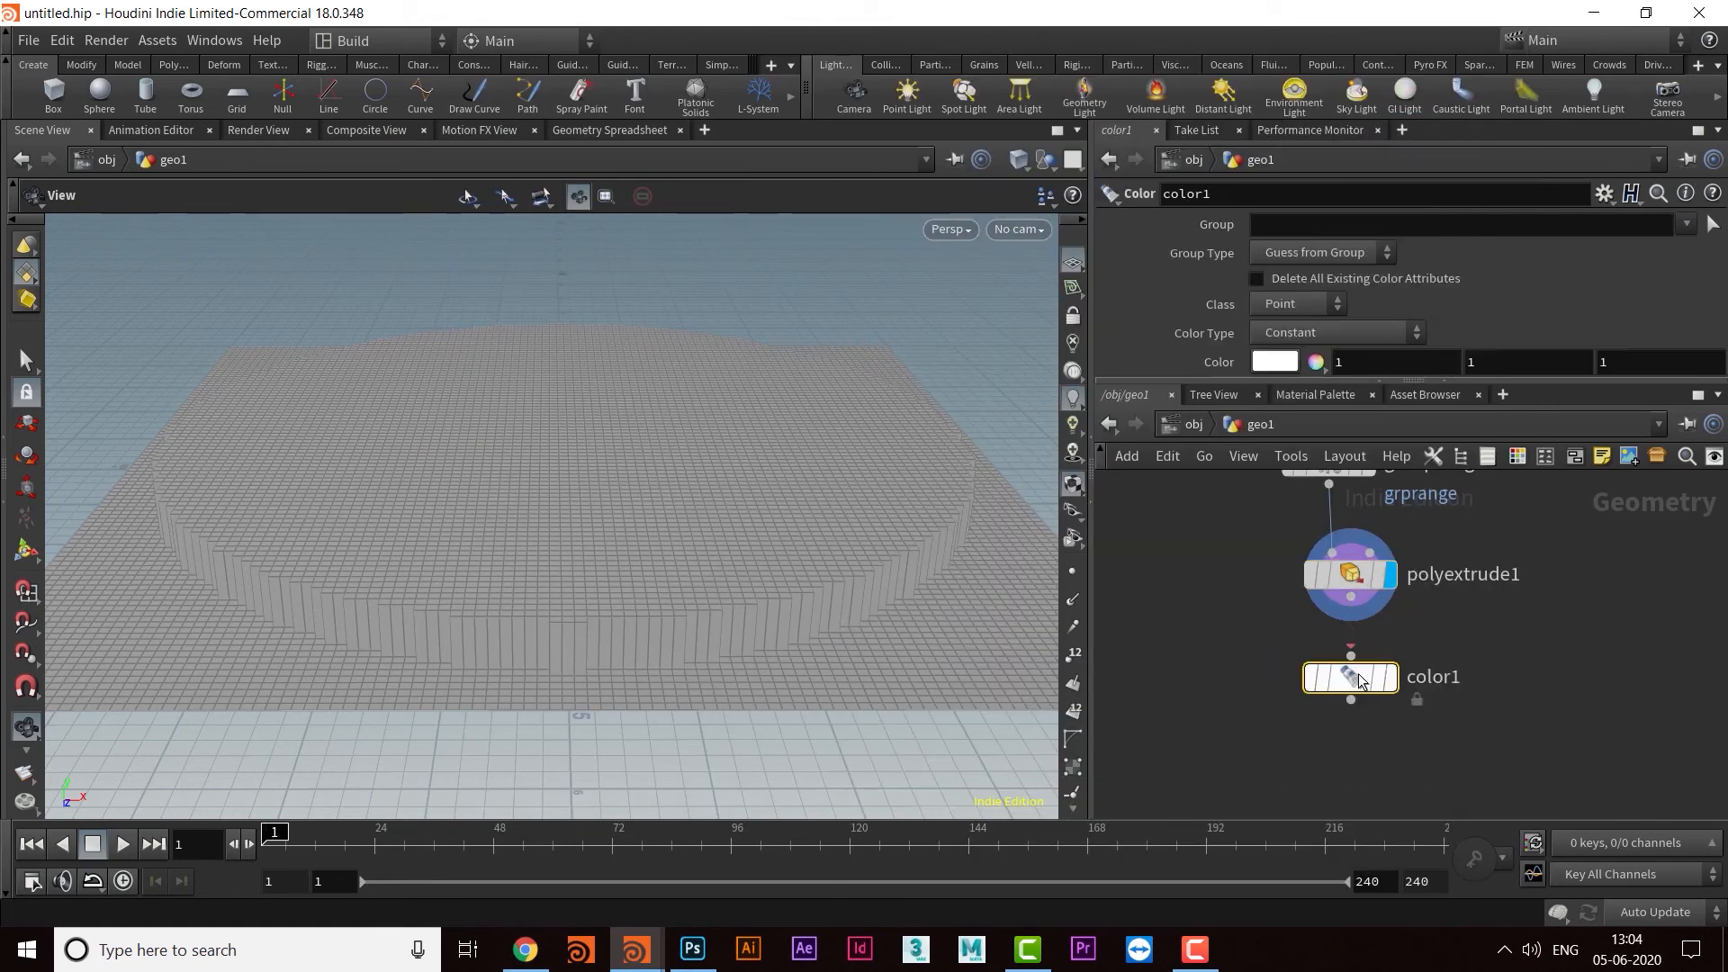
pyautogui.moveTo(1355, 619); pyautogui.dragTo(1345, 733)
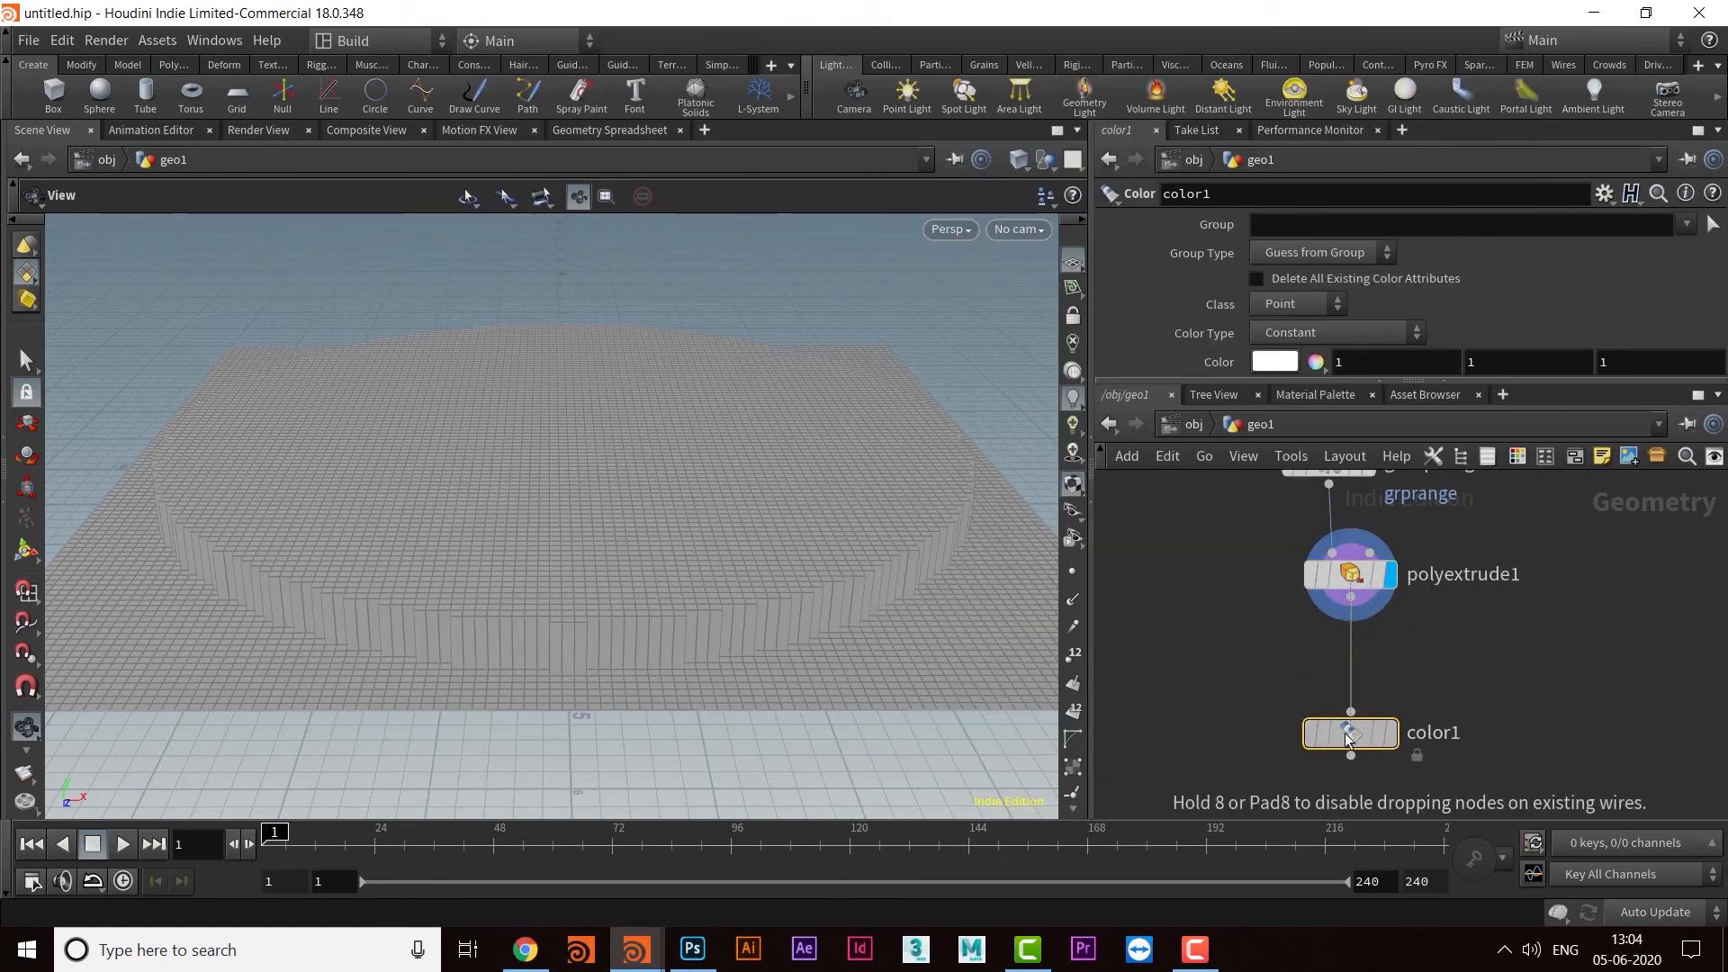
# Step: Display the Color node and set its color to red with values 1, 0, 0
pyautogui.moveTo(1425, 381); pyautogui.dragTo(1424, 473)
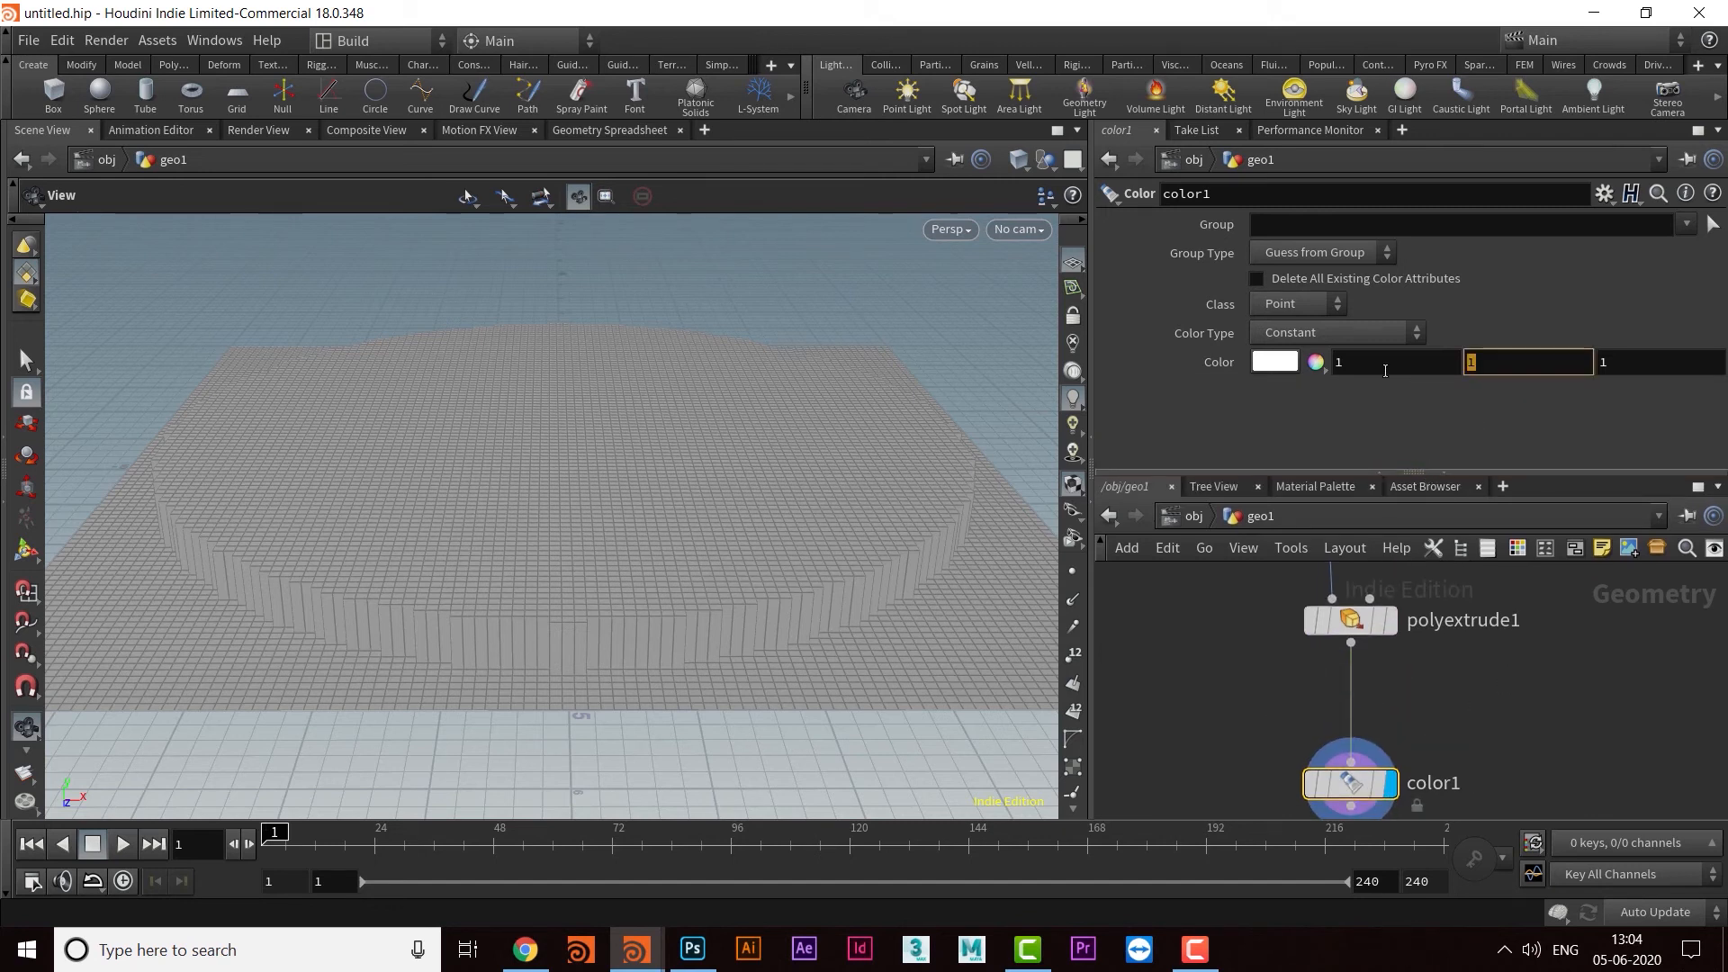
pyautogui.write('0')
pyautogui.press('Return')
pyautogui.doubleClick(1631, 370)
pyautogui.write('0')
pyautogui.press('Return')
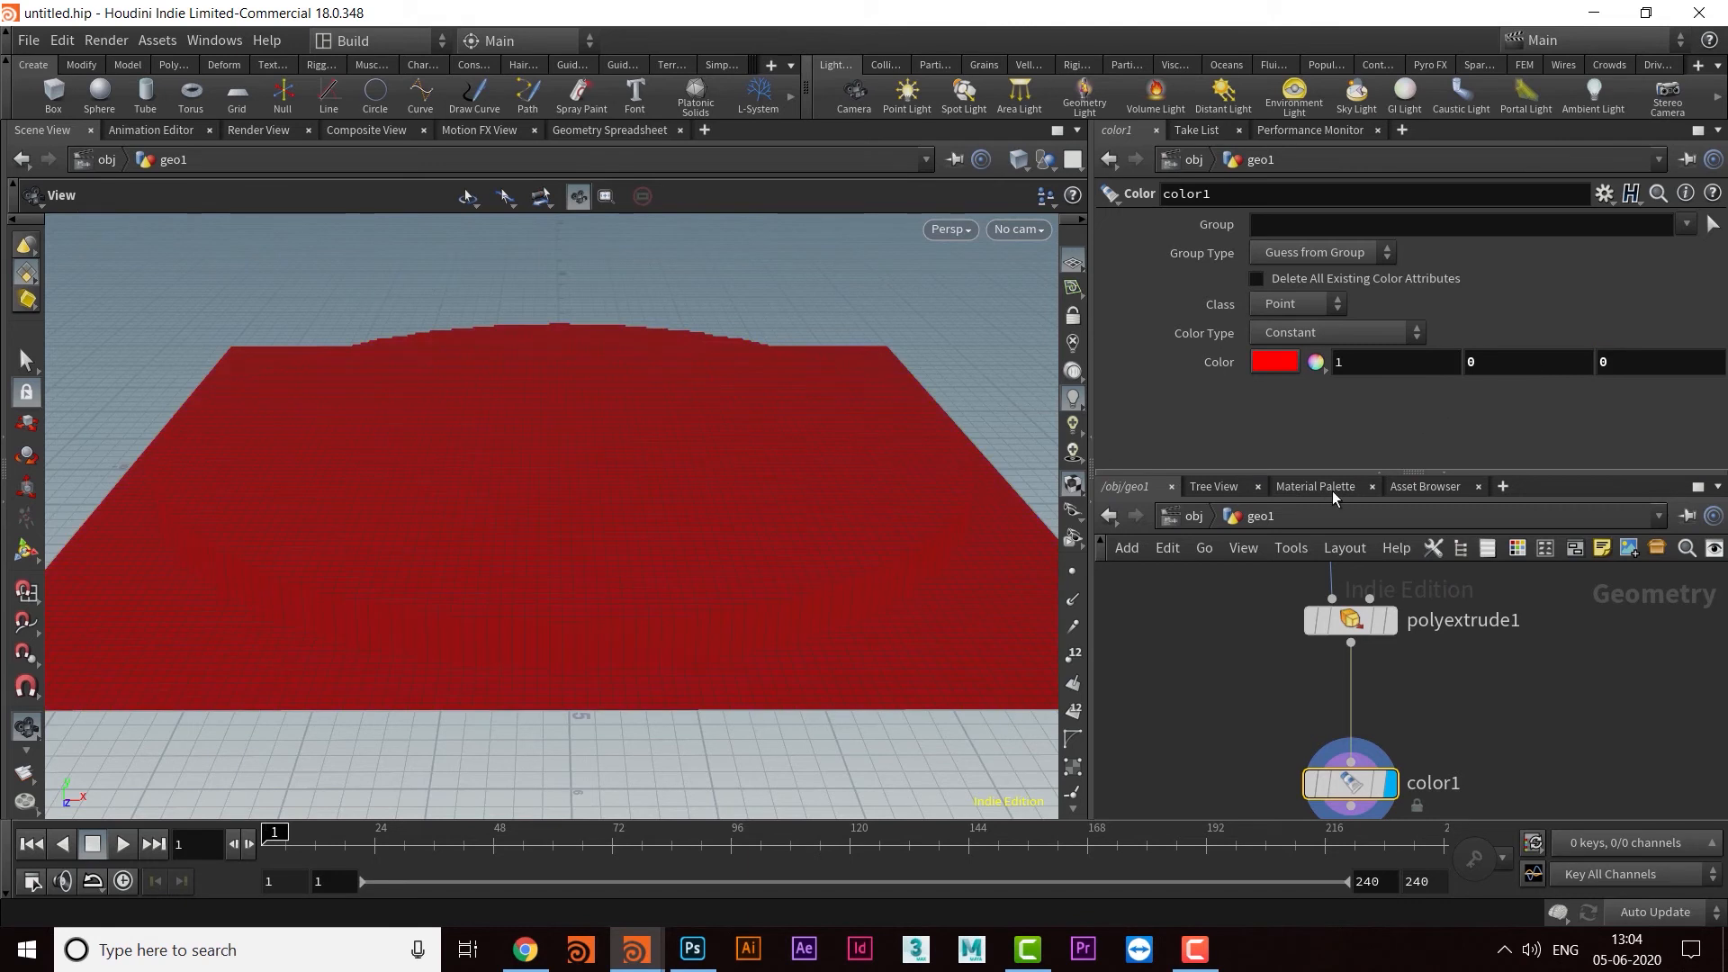
pyautogui.scroll(3, 630, 571)
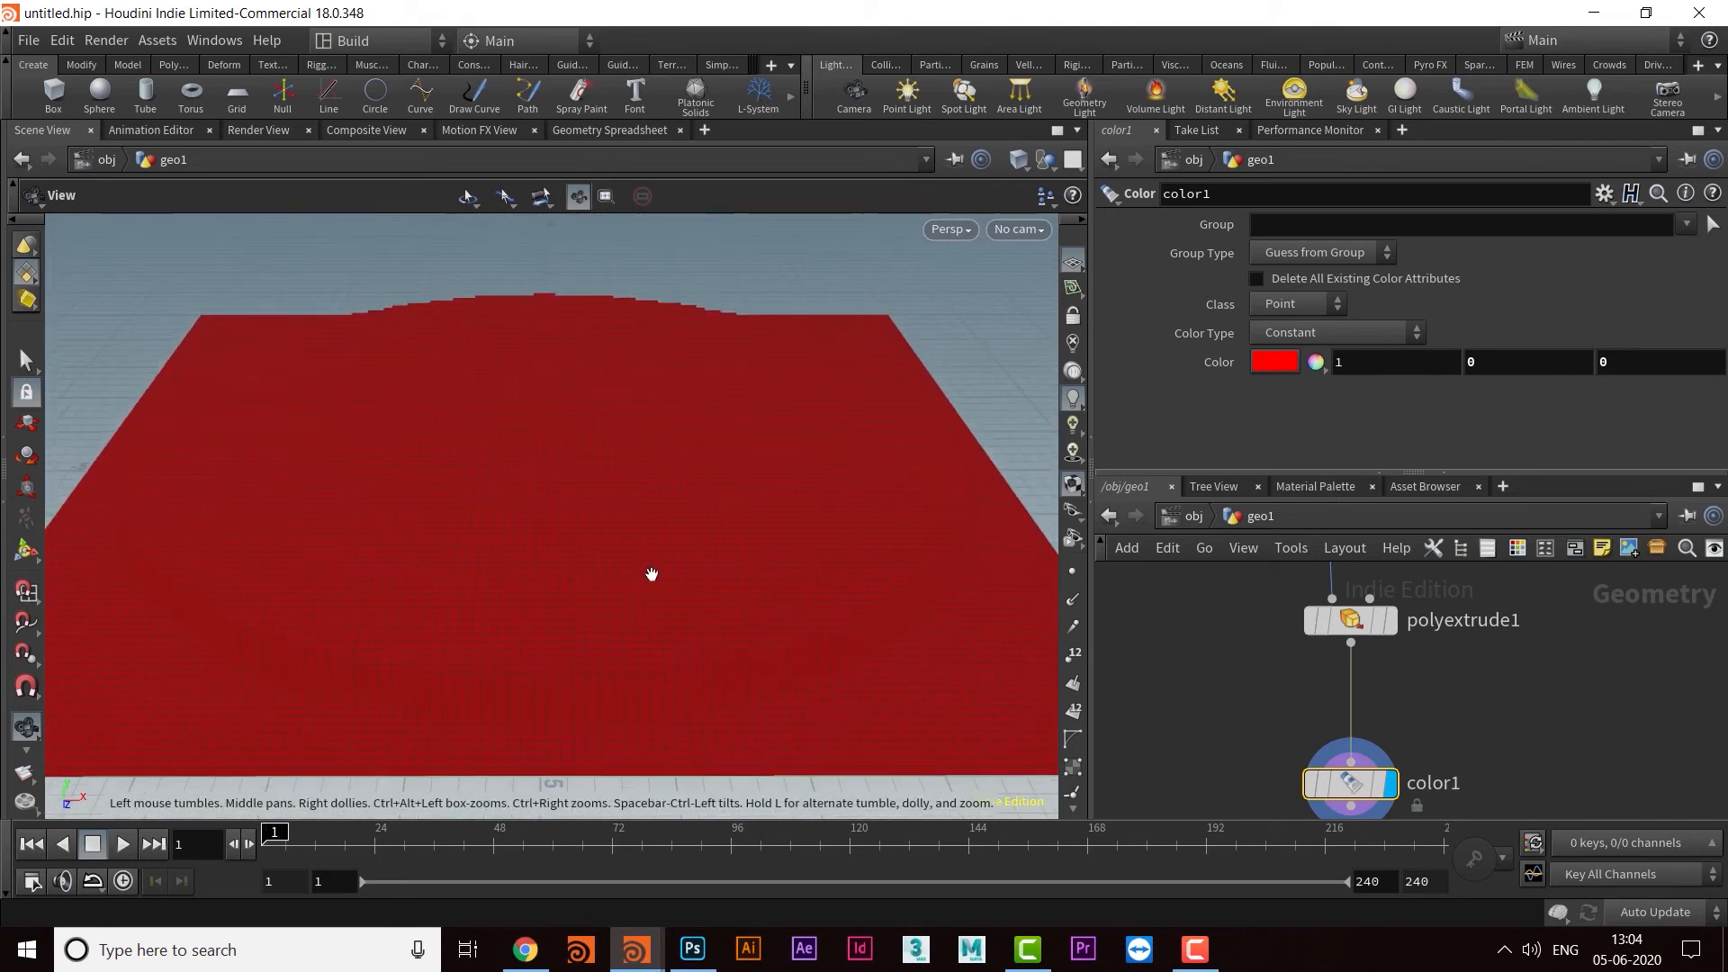
# Step: Restrict the red Color node to the grprange group and inspect the colored disc's edge
pyautogui.moveTo(1476, 761); pyautogui.dragTo(1460, 740, button='middle')
pyautogui.moveTo(1337, 760); pyautogui.dragTo(1337, 742)
pyautogui.moveTo(1394, 675); pyautogui.dragTo(1386, 706, button='middle')
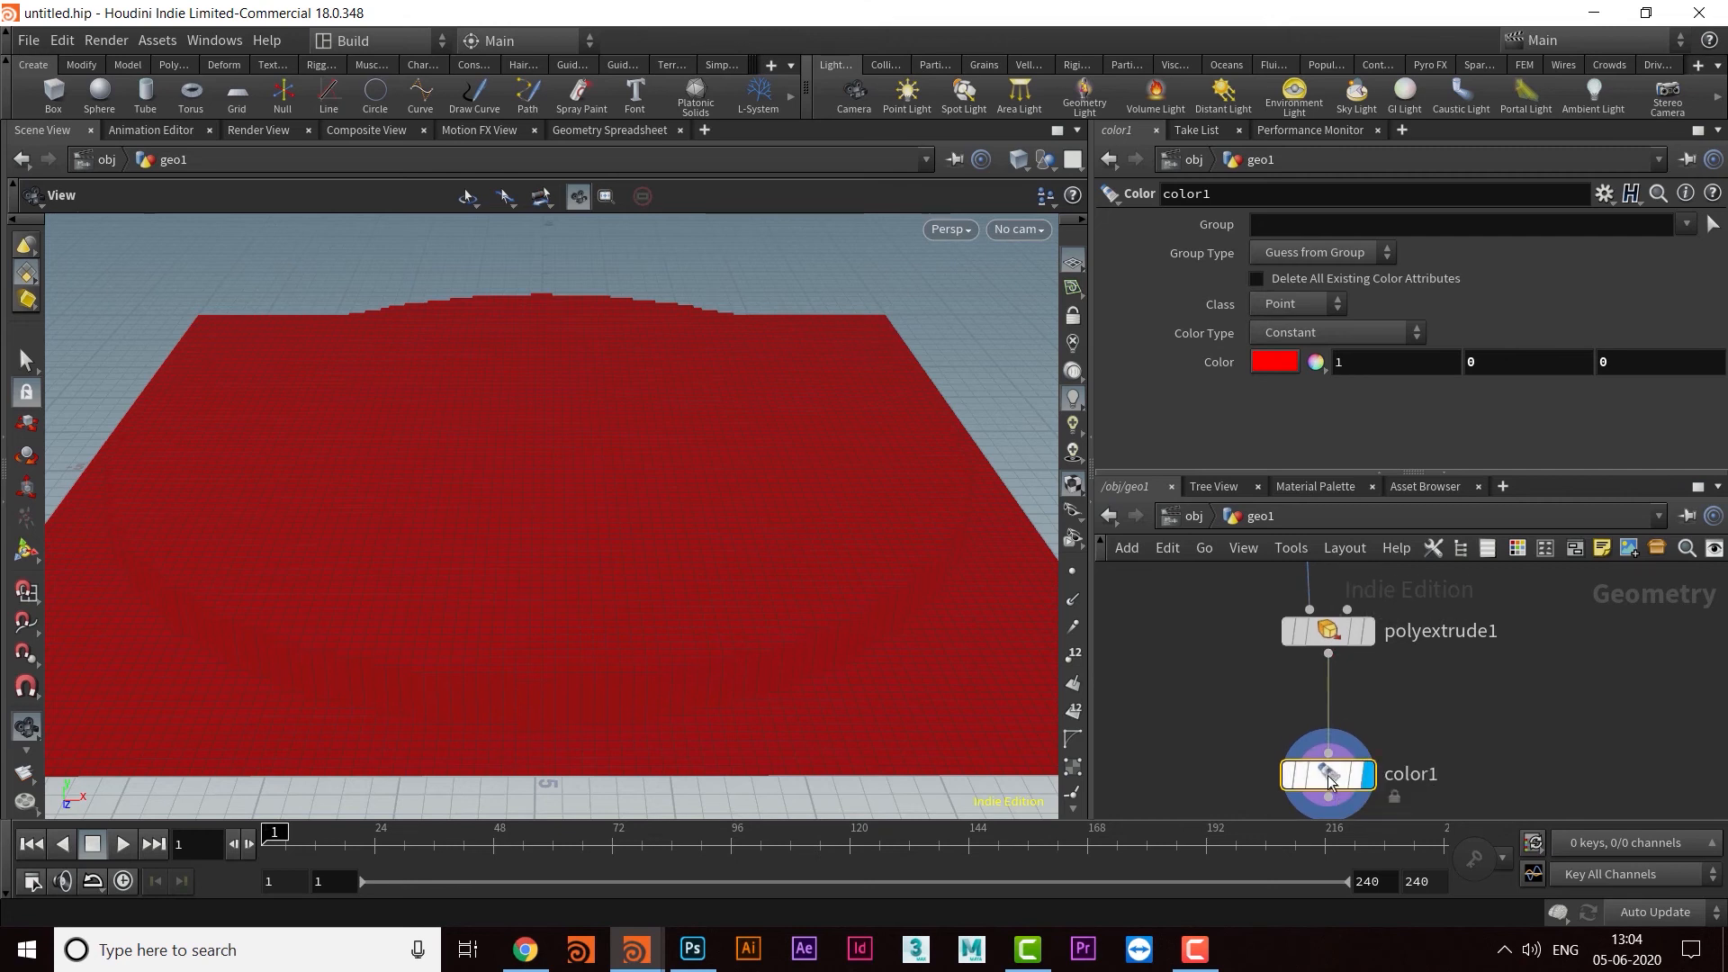
pyautogui.click(1685, 225)
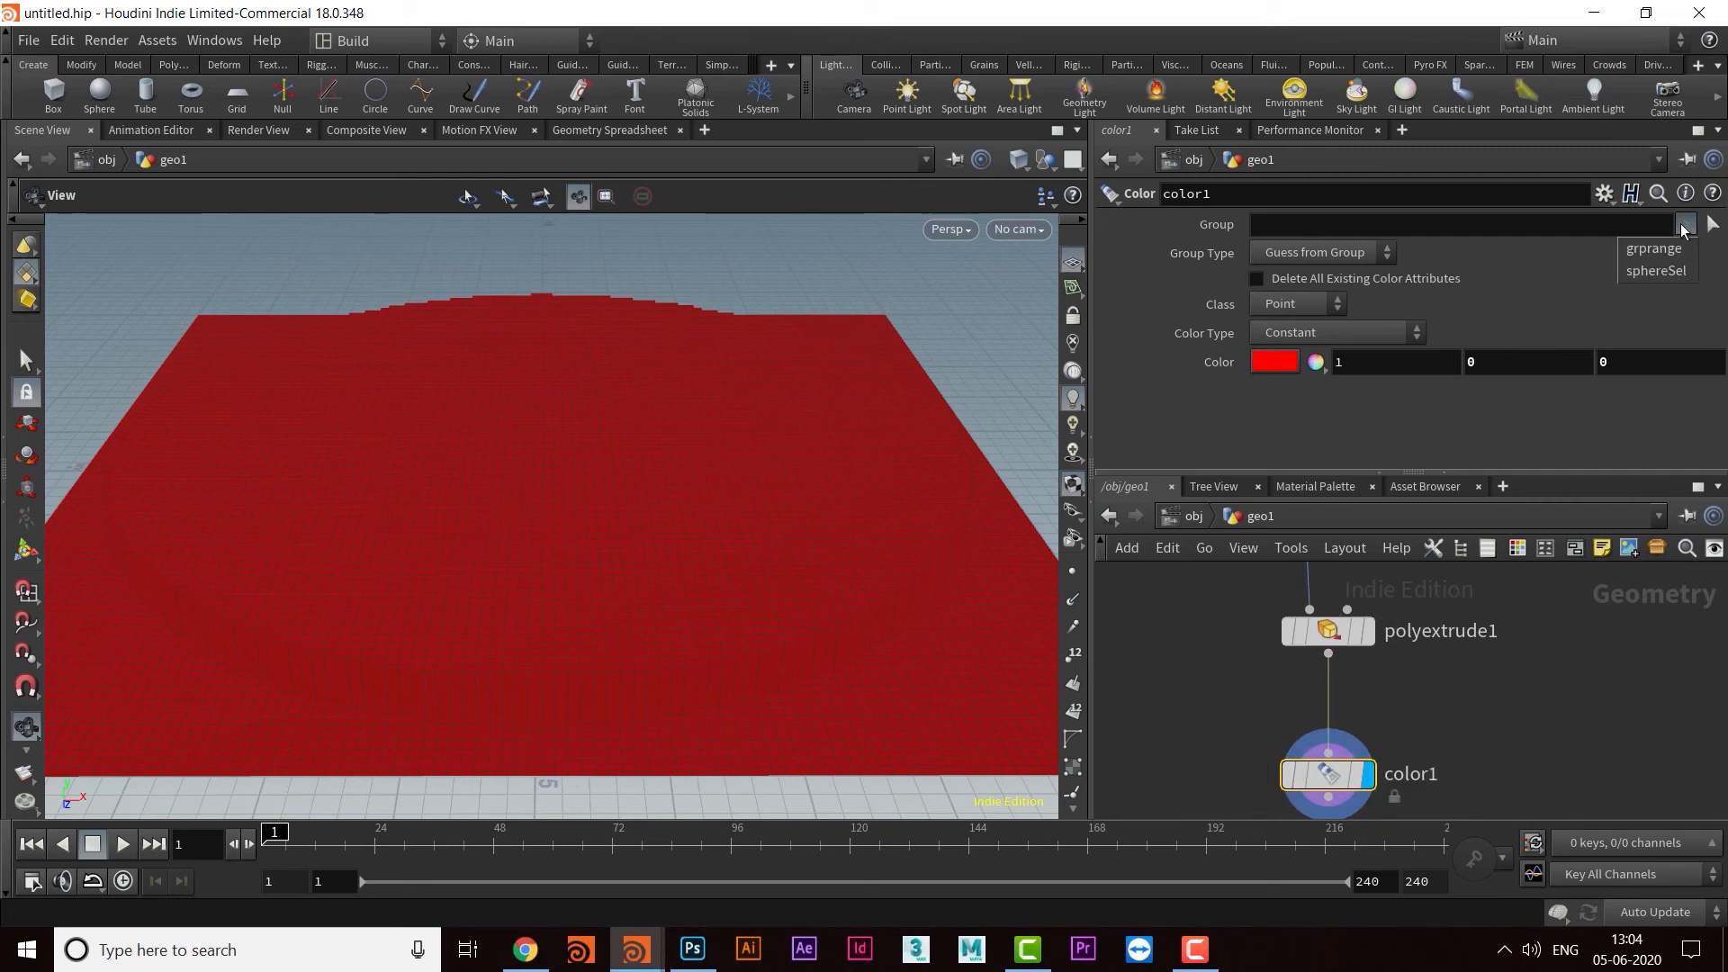
pyautogui.click(1655, 250)
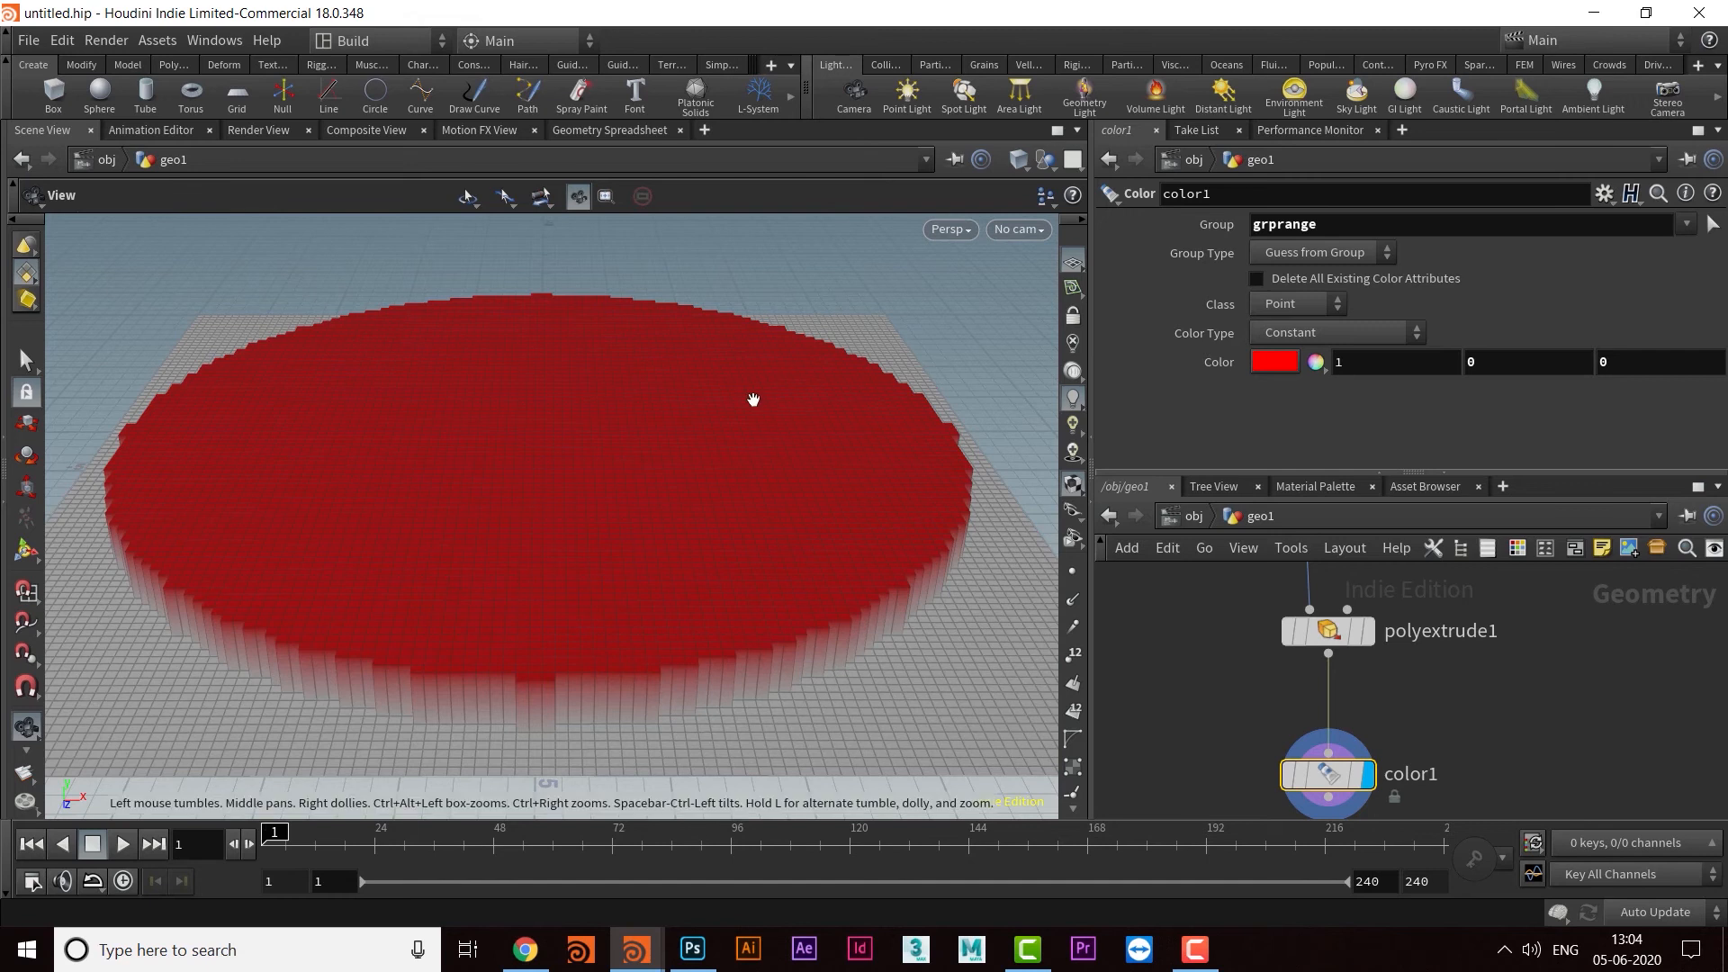
pyautogui.moveTo(700, 696); pyautogui.dragTo(648, 663)
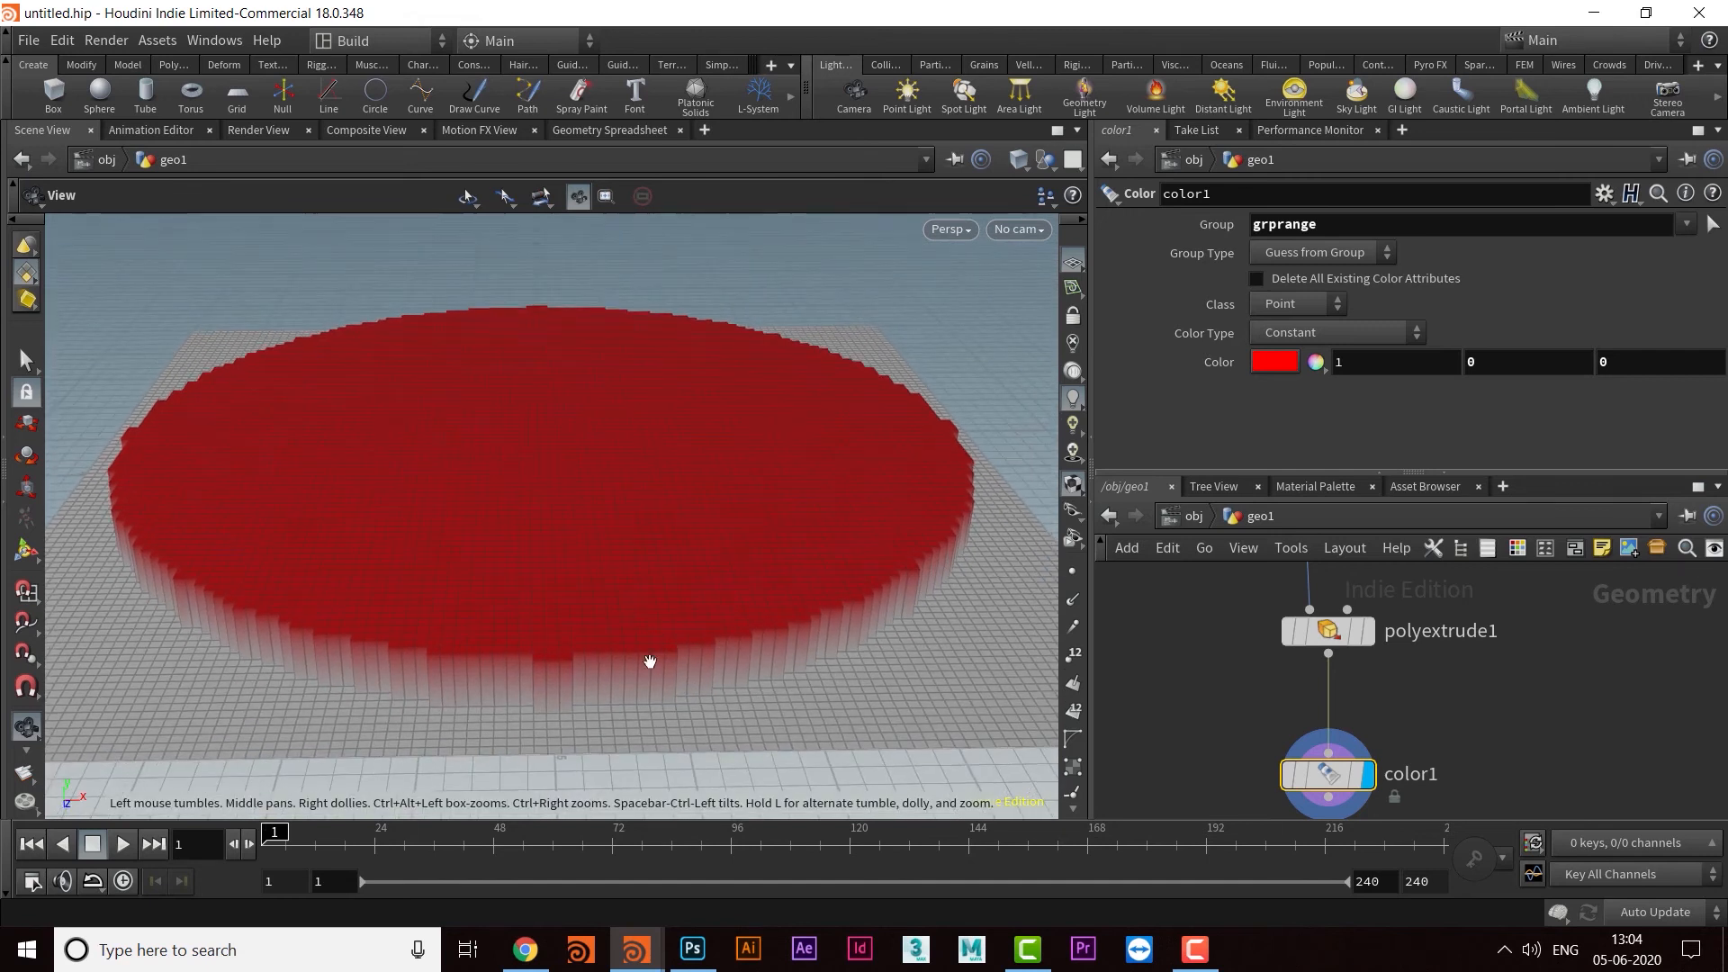
# Step: Change the Color node's class to Primitive and inspect the disc's top and side faces
pyautogui.moveTo(1322, 783)
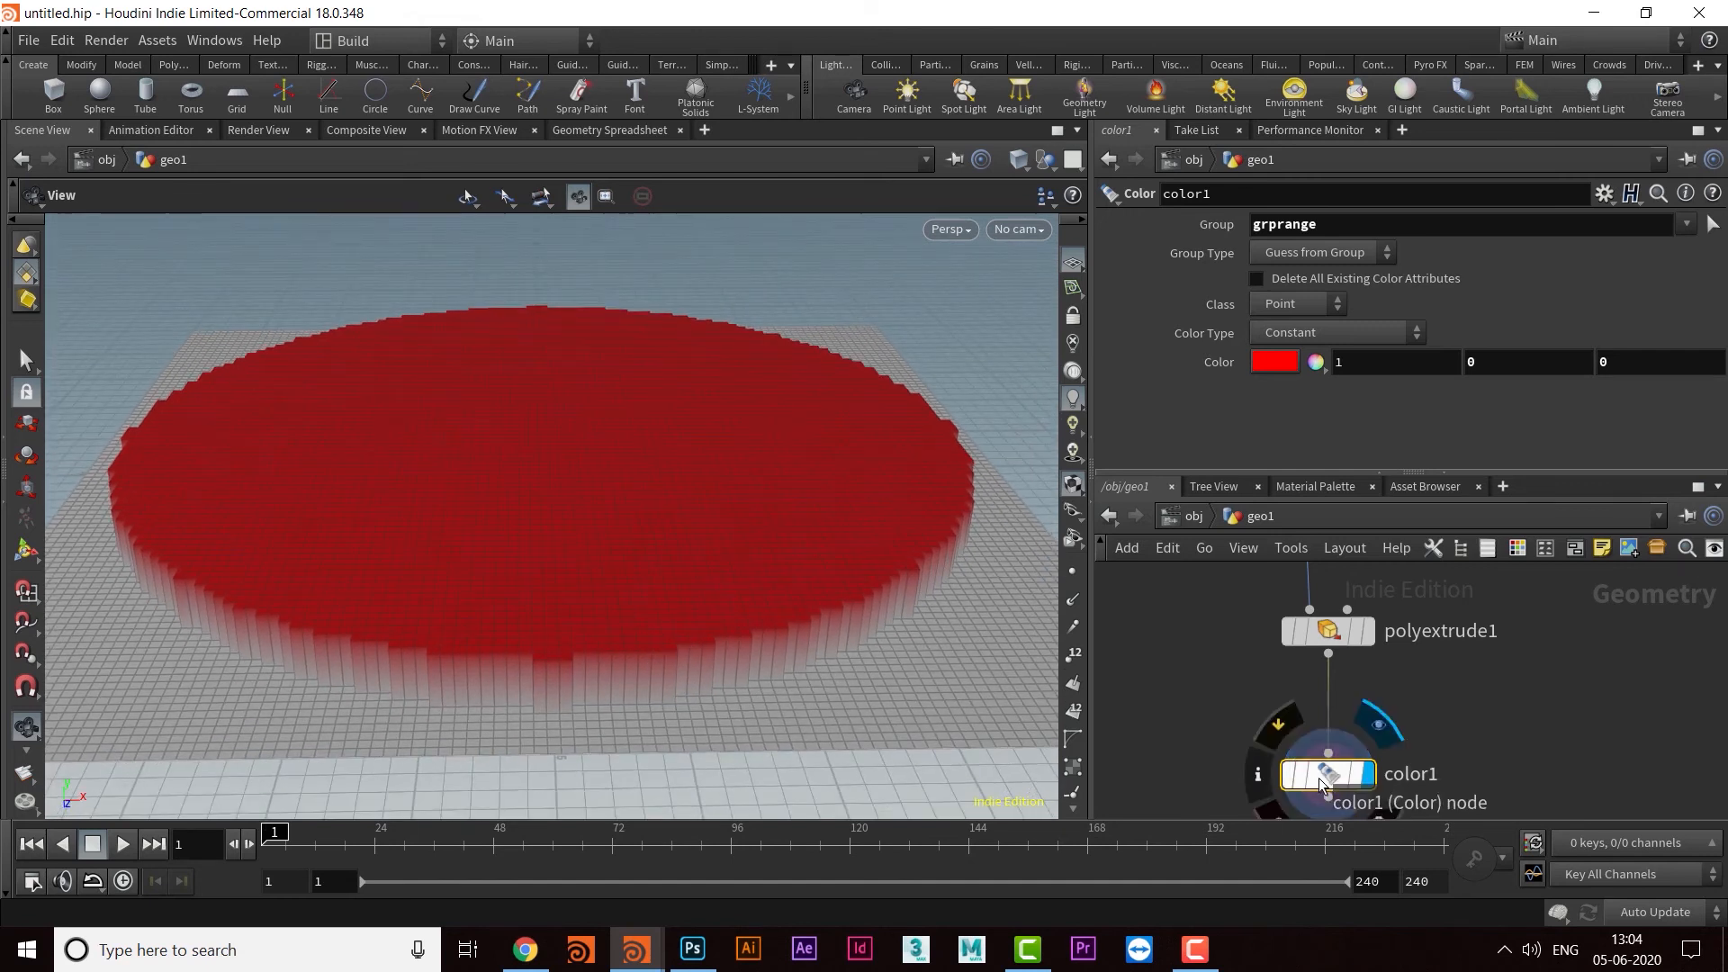
pyautogui.click(1287, 306)
pyautogui.click(1289, 349)
pyautogui.moveTo(1035, 436); pyautogui.dragTo(609, 636)
pyautogui.moveTo(842, 619); pyautogui.dragTo(837, 613, button='middle')
pyautogui.moveTo(1488, 683); pyautogui.dragTo(1483, 690, button='middle')
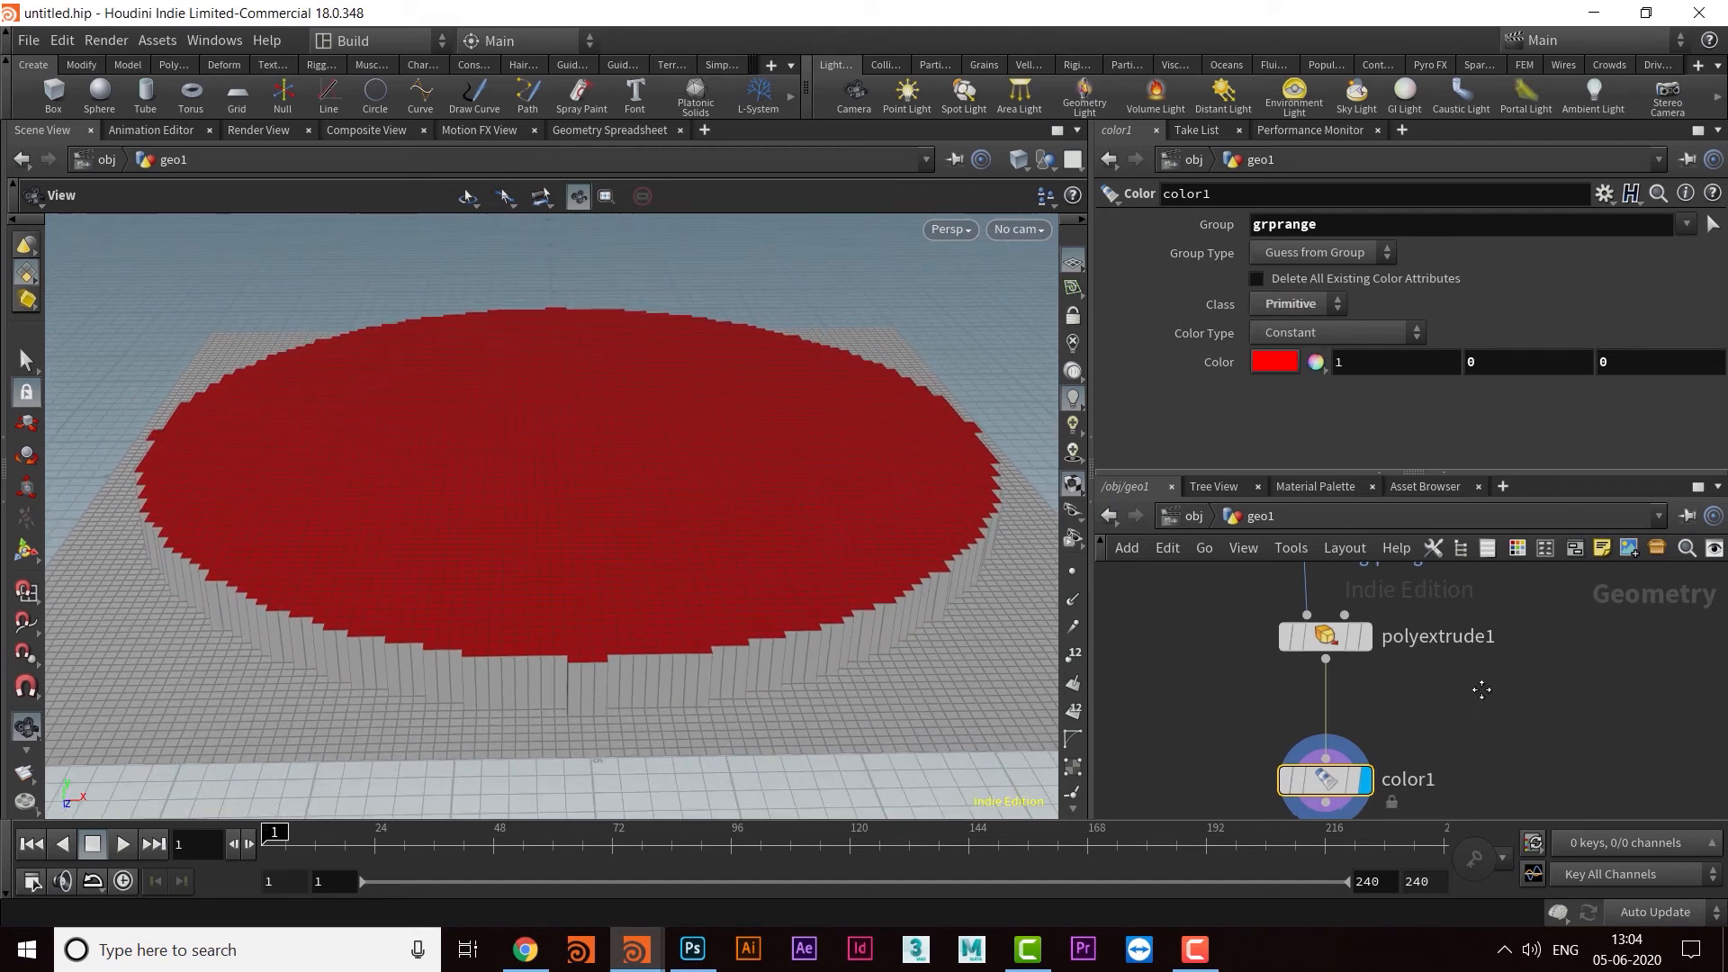
# Step: Enable the PolyExtrude node's side group output, keeping the group name extrudeSide
pyautogui.click(1327, 644)
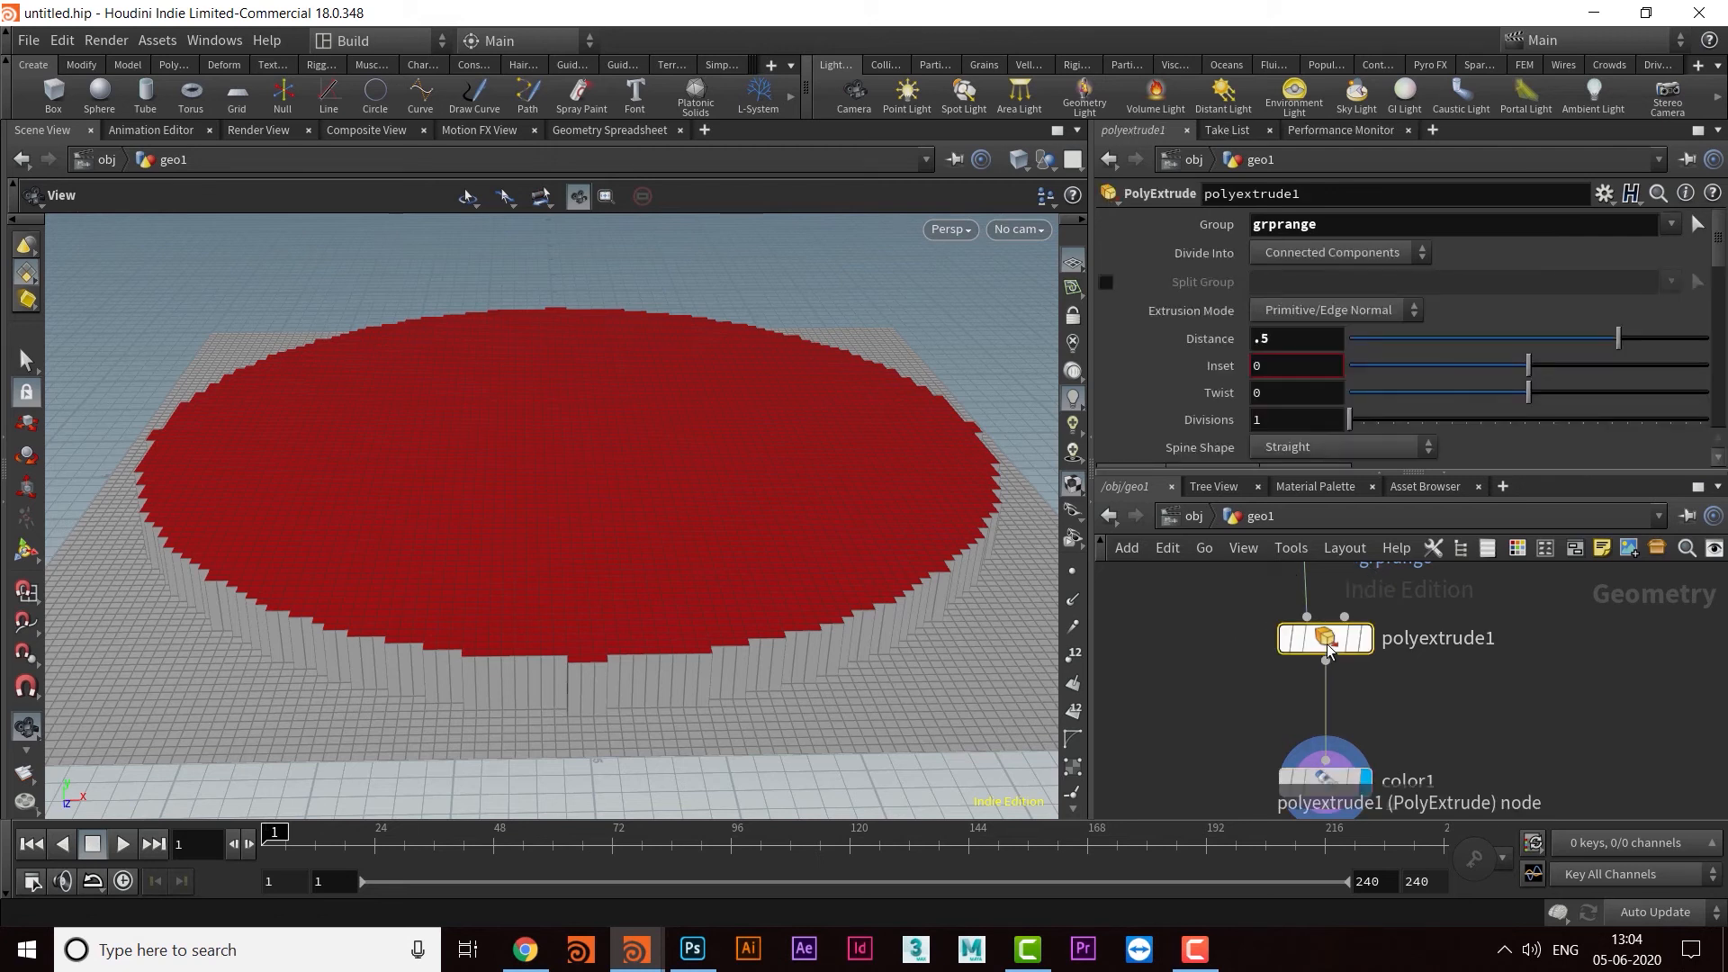
pyautogui.moveTo(1720, 244); pyautogui.dragTo(1721, 324)
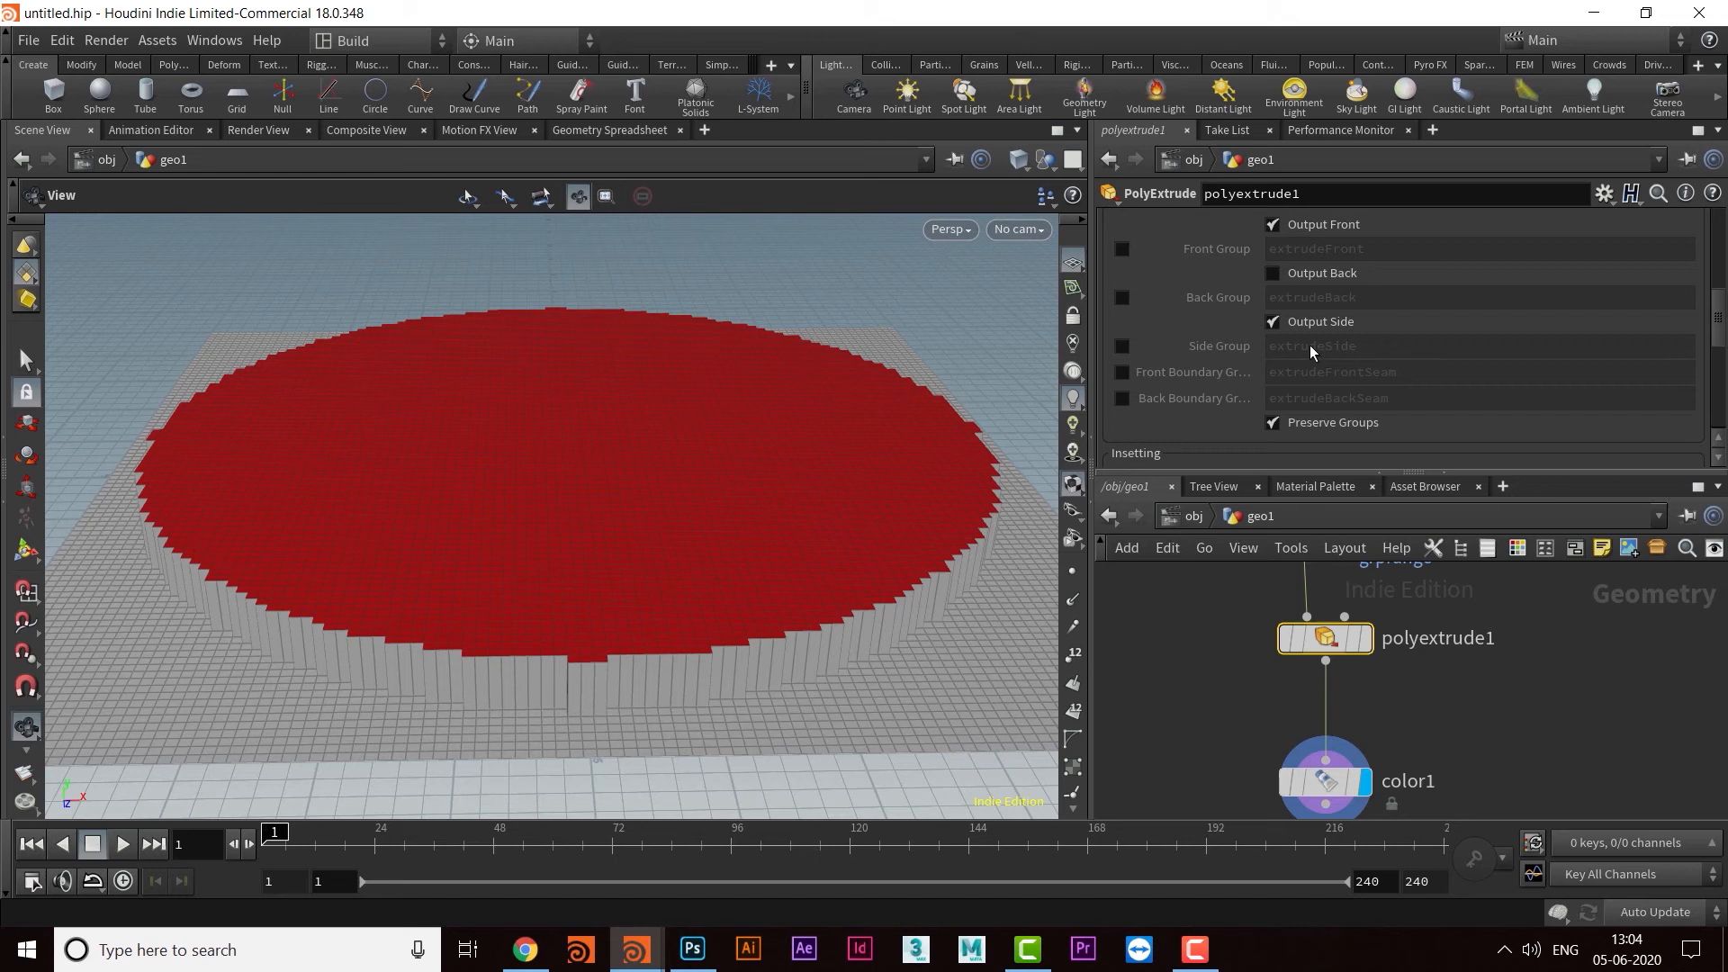
pyautogui.click(1122, 347)
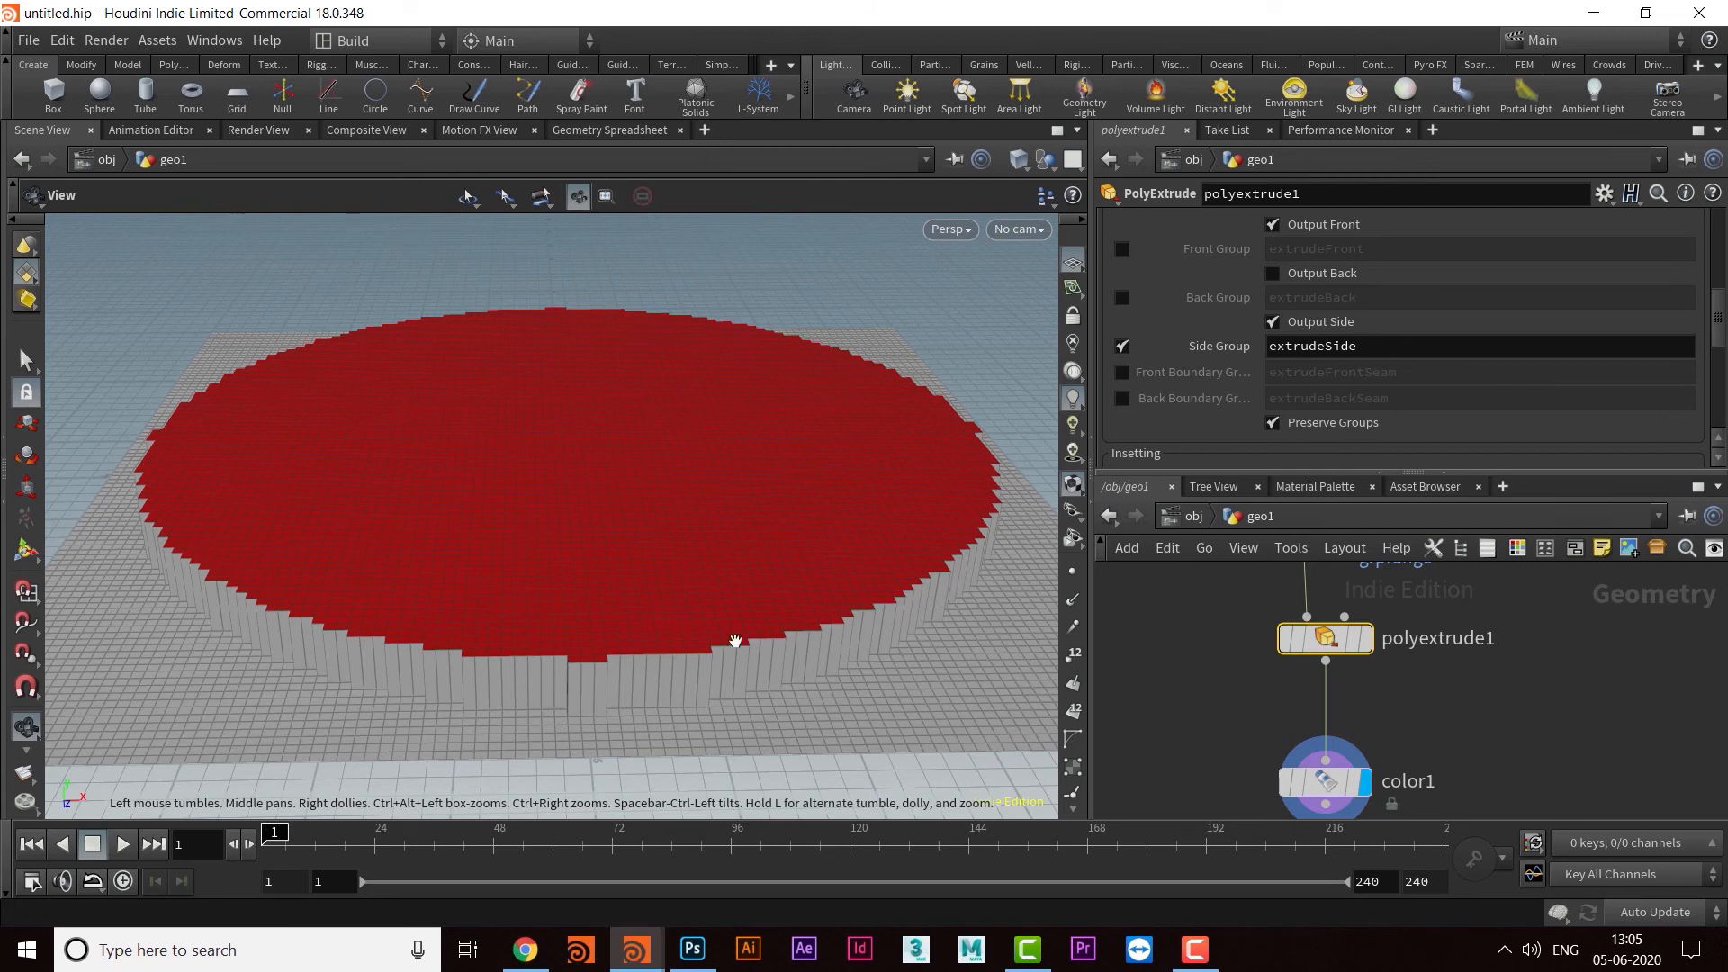
pyautogui.moveTo(785, 616); pyautogui.dragTo(773, 610, button='middle')
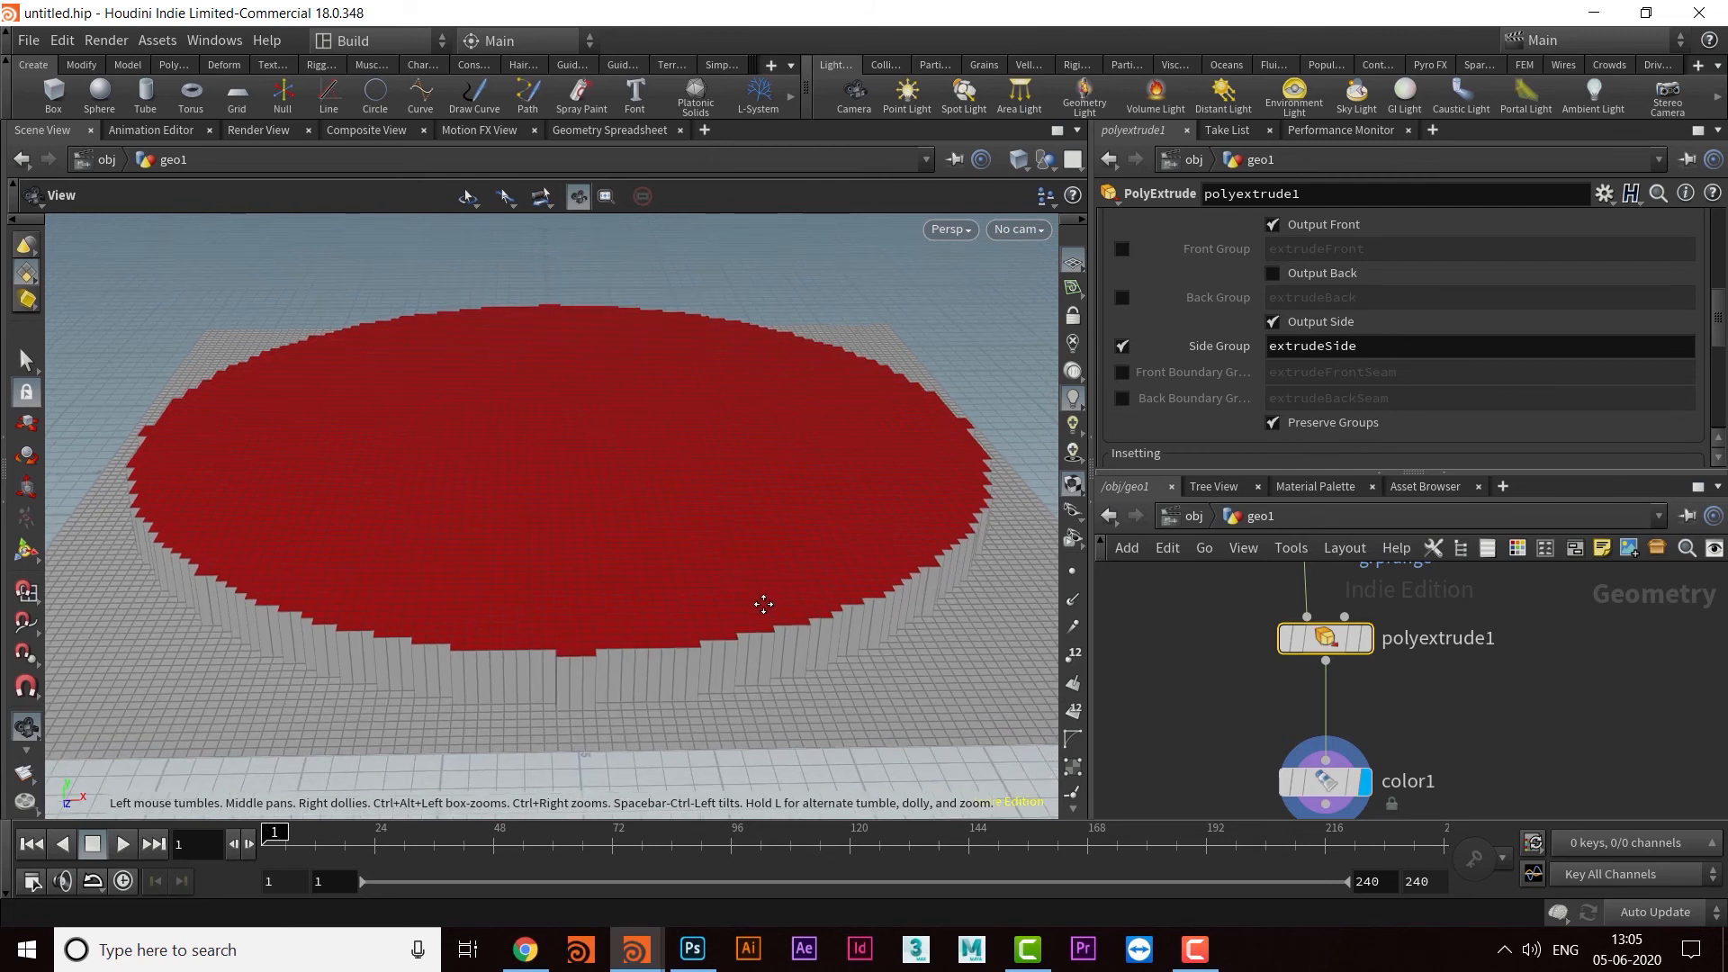
# Step: Add a second Color node wired below the first Color node
pyautogui.moveTo(1501, 758); pyautogui.dragTo(1490, 583, button='middle')
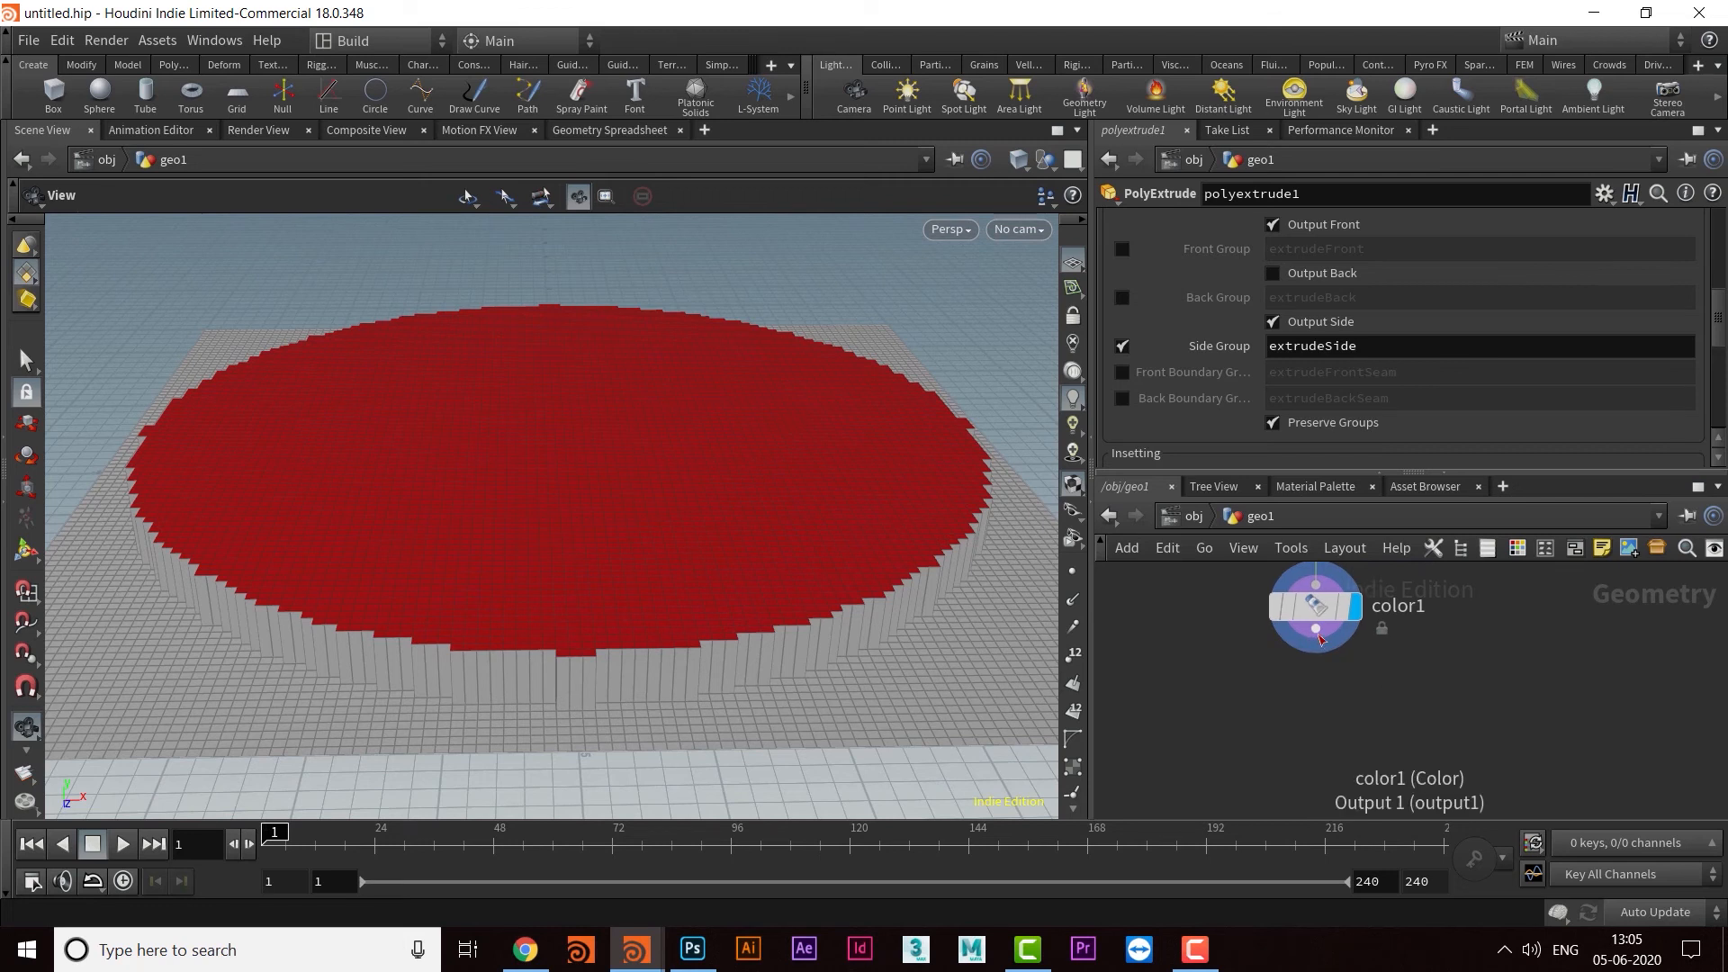
pyautogui.click(1316, 629)
pyautogui.click(1330, 722)
pyautogui.write('color')
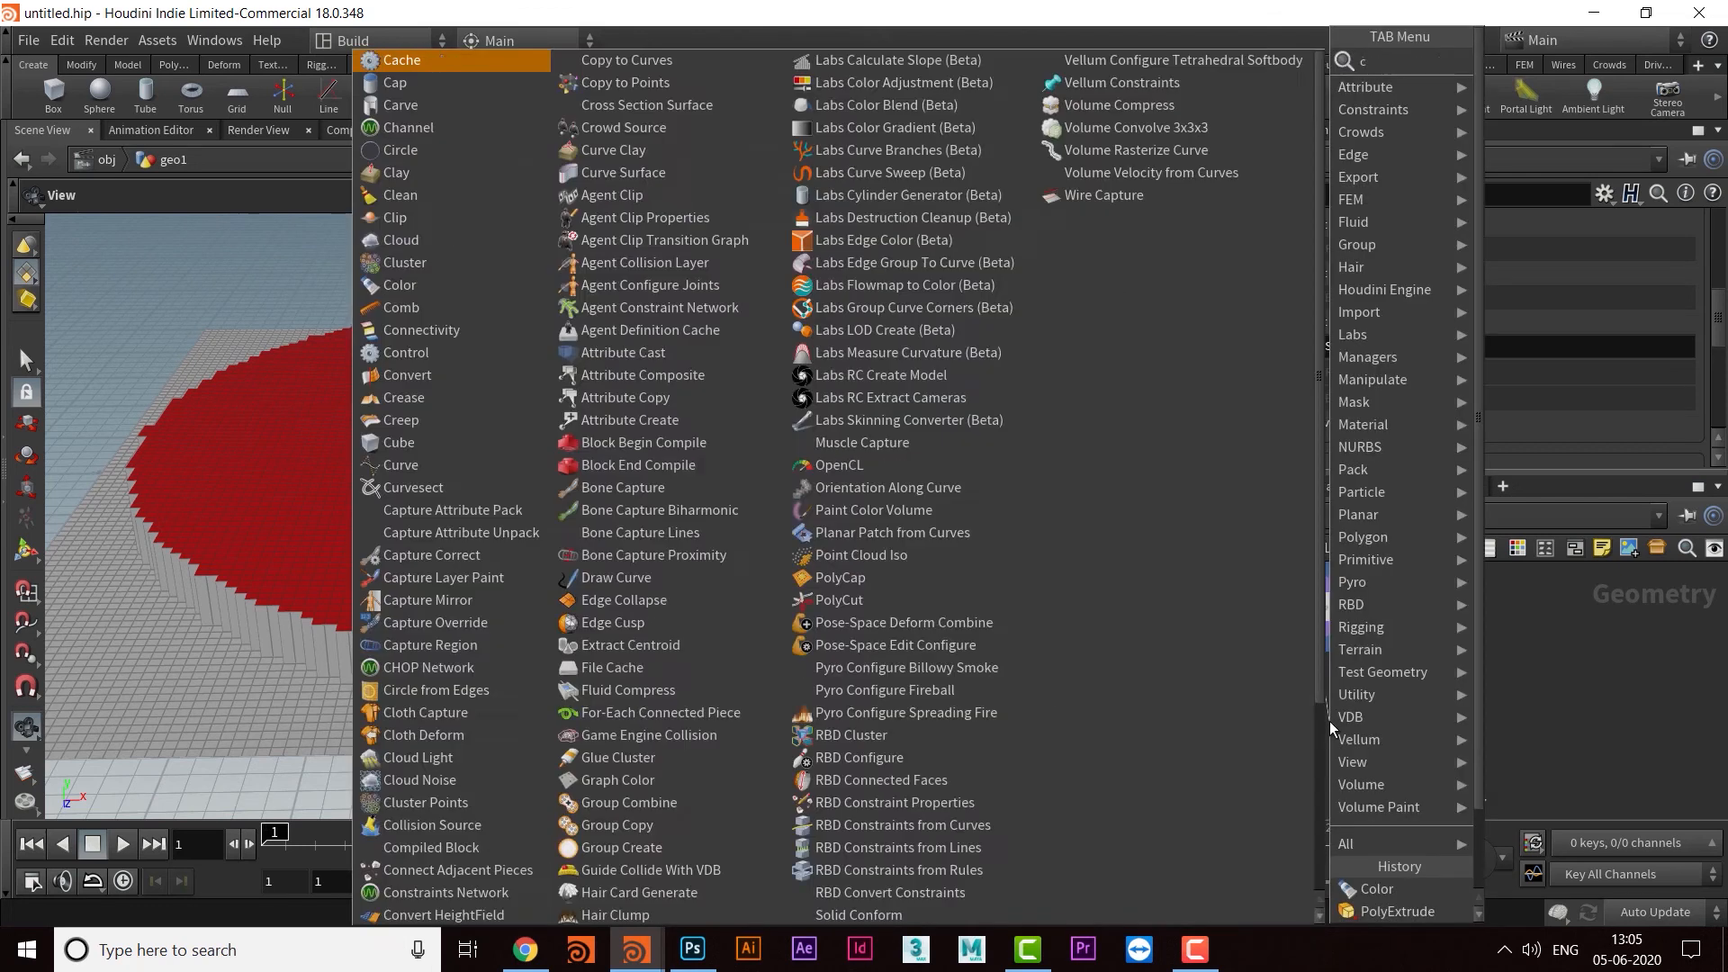
pyautogui.press('Return')
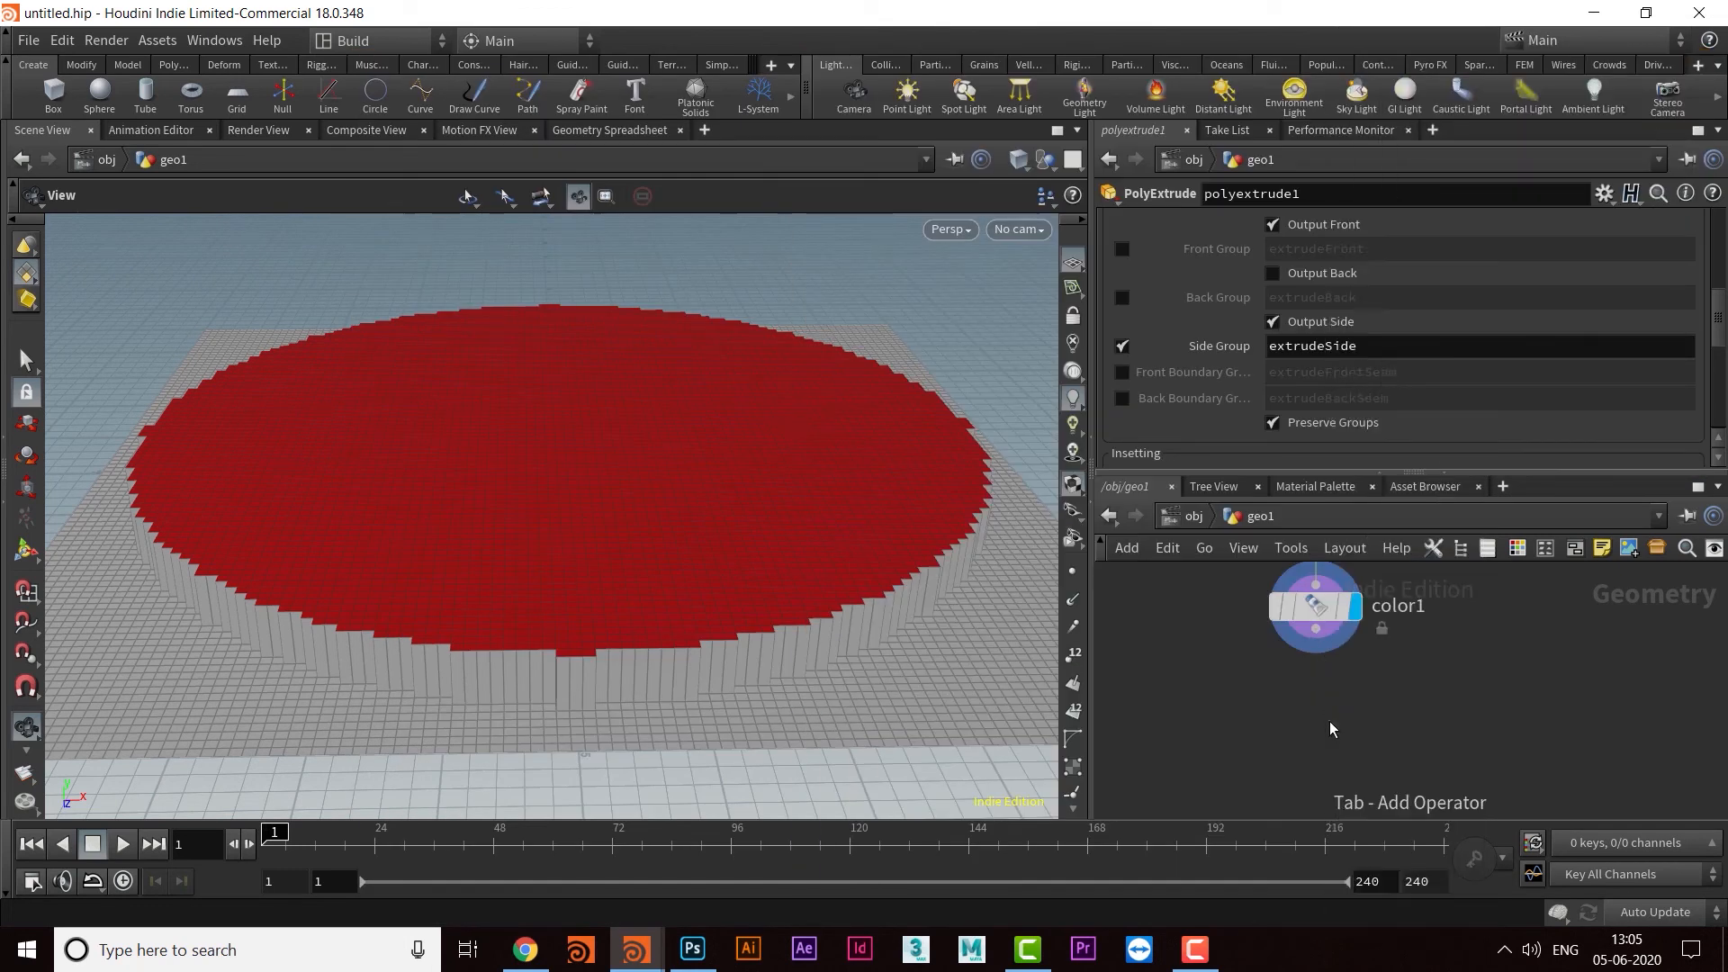
pyautogui.click(1330, 721)
pyautogui.moveTo(1338, 728); pyautogui.dragTo(1324, 740)
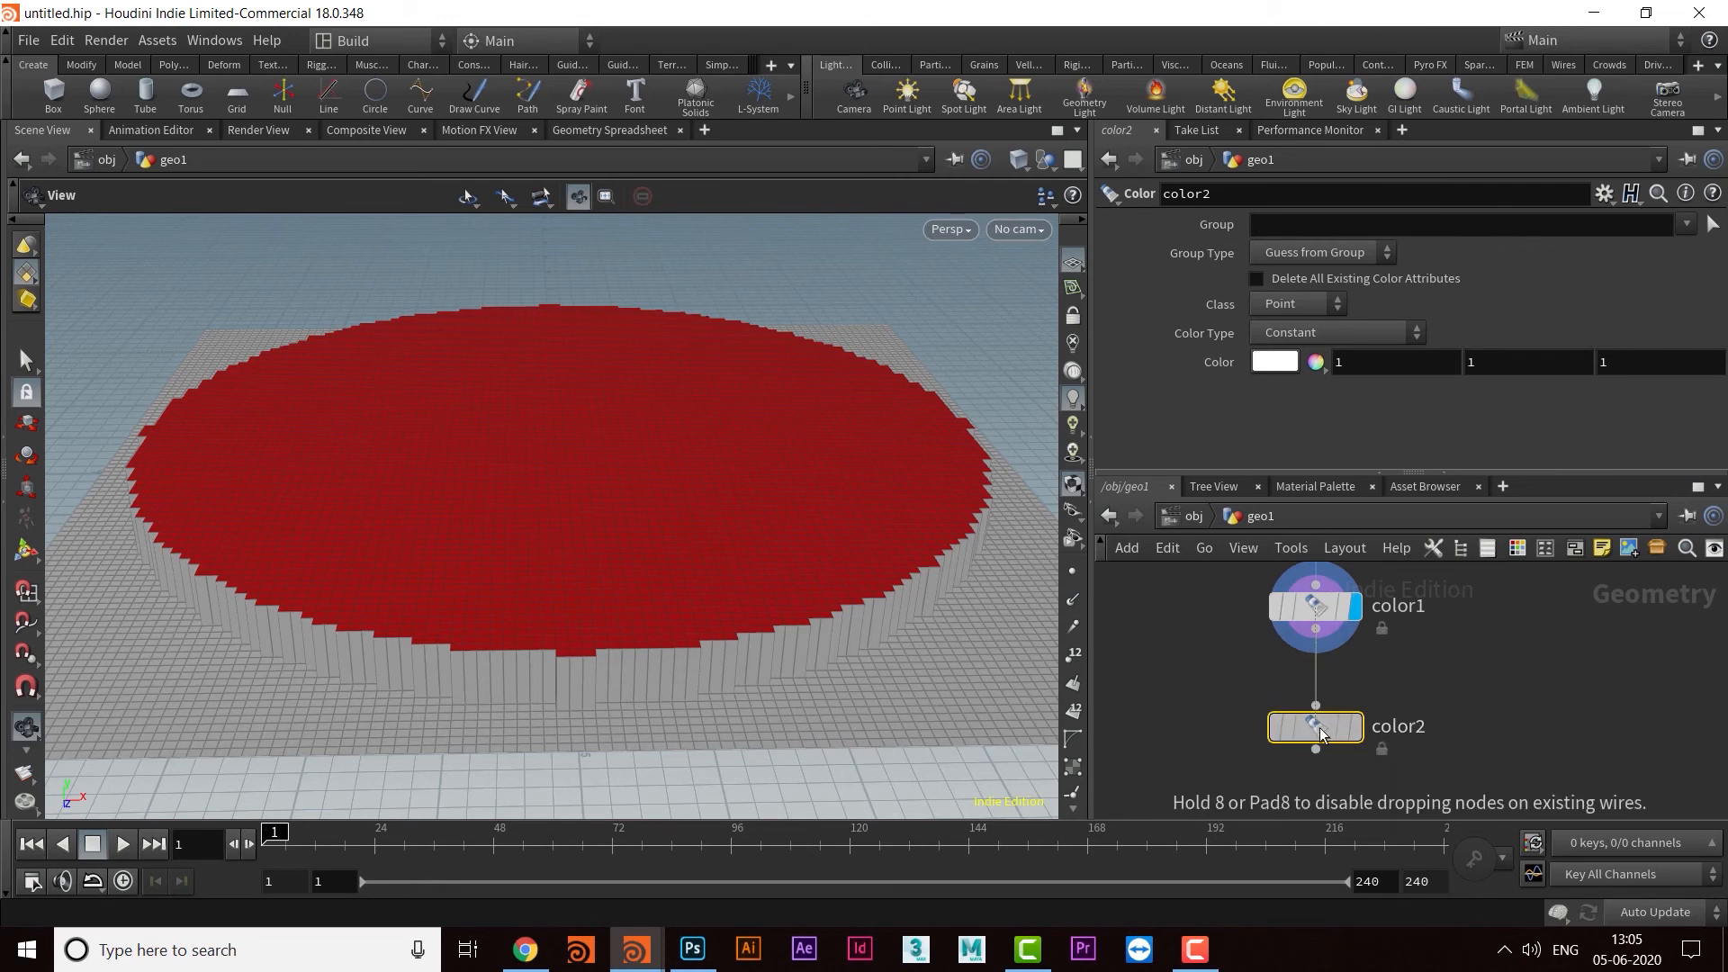
# Step: Display the second Color node and restrict it to the grprange group
pyautogui.click(1355, 676)
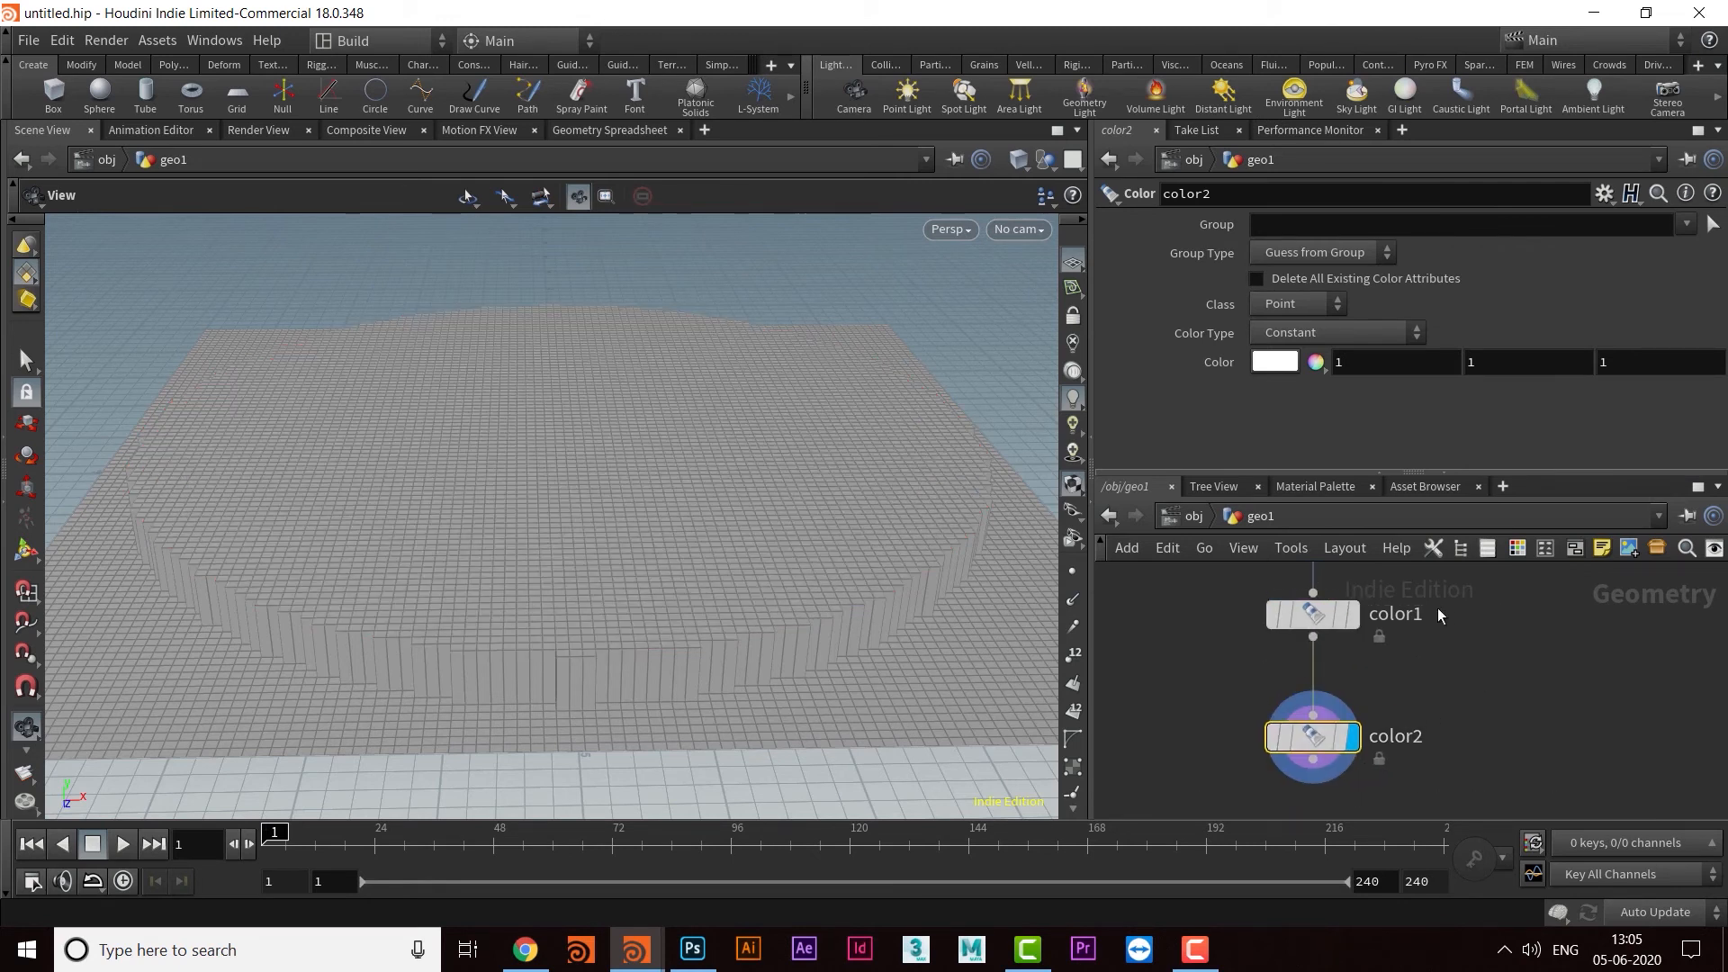
pyautogui.click(1689, 223)
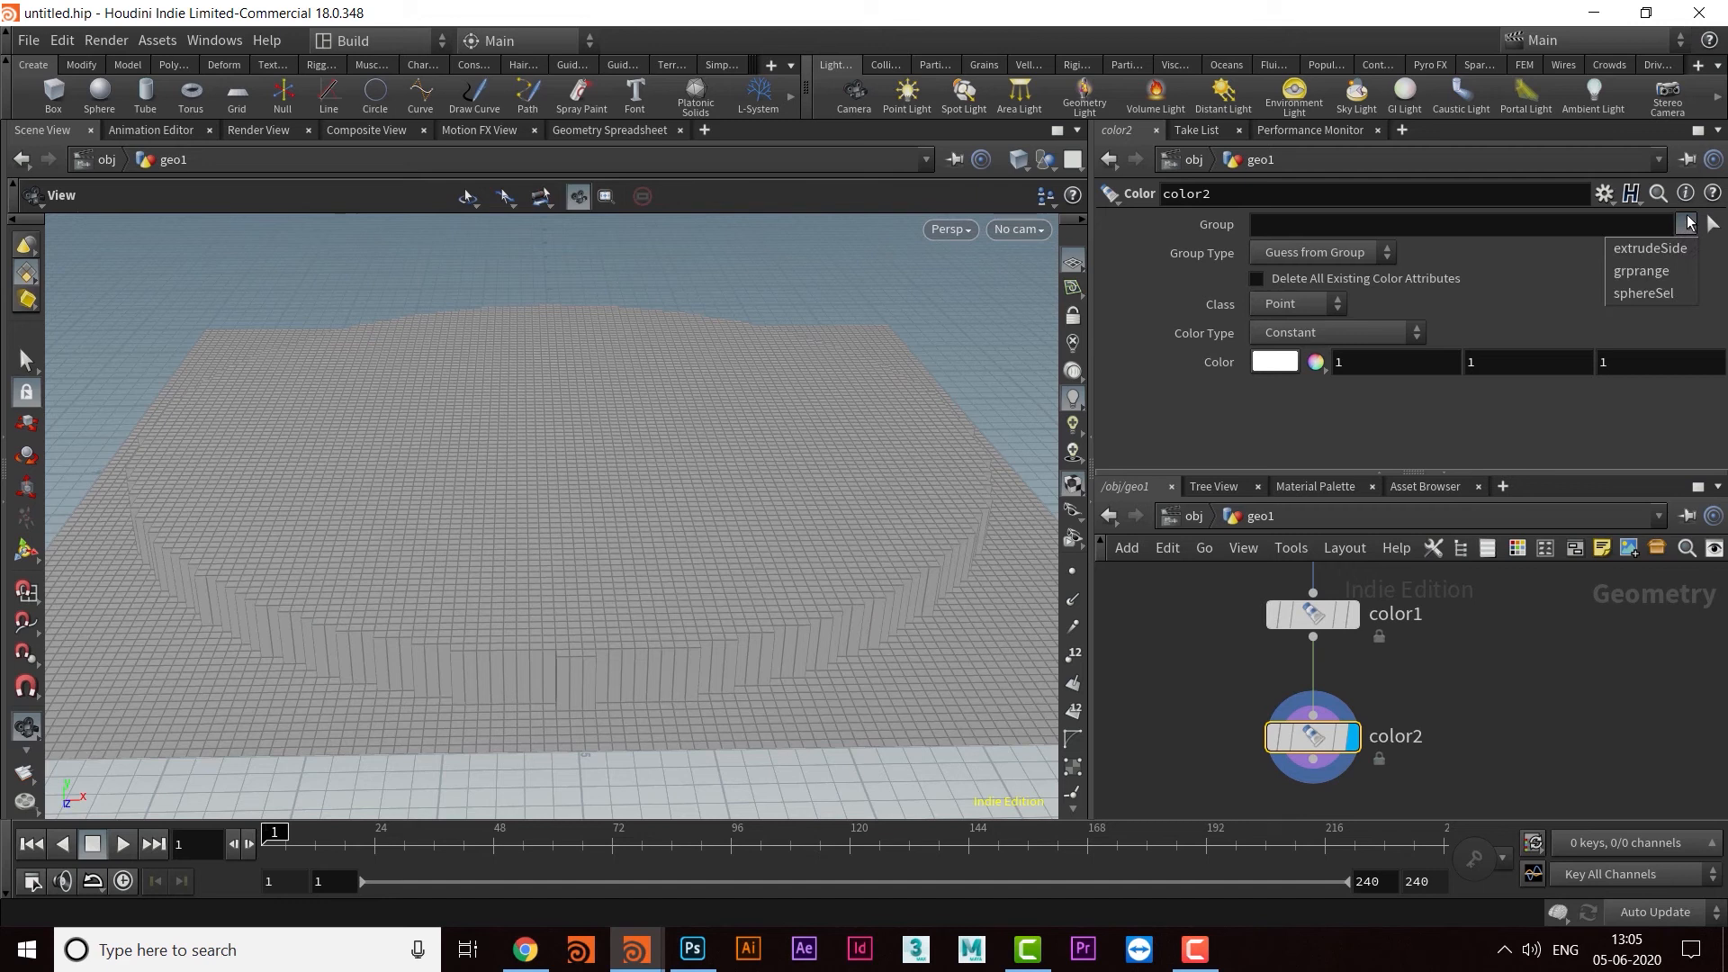
pyautogui.click(1679, 274)
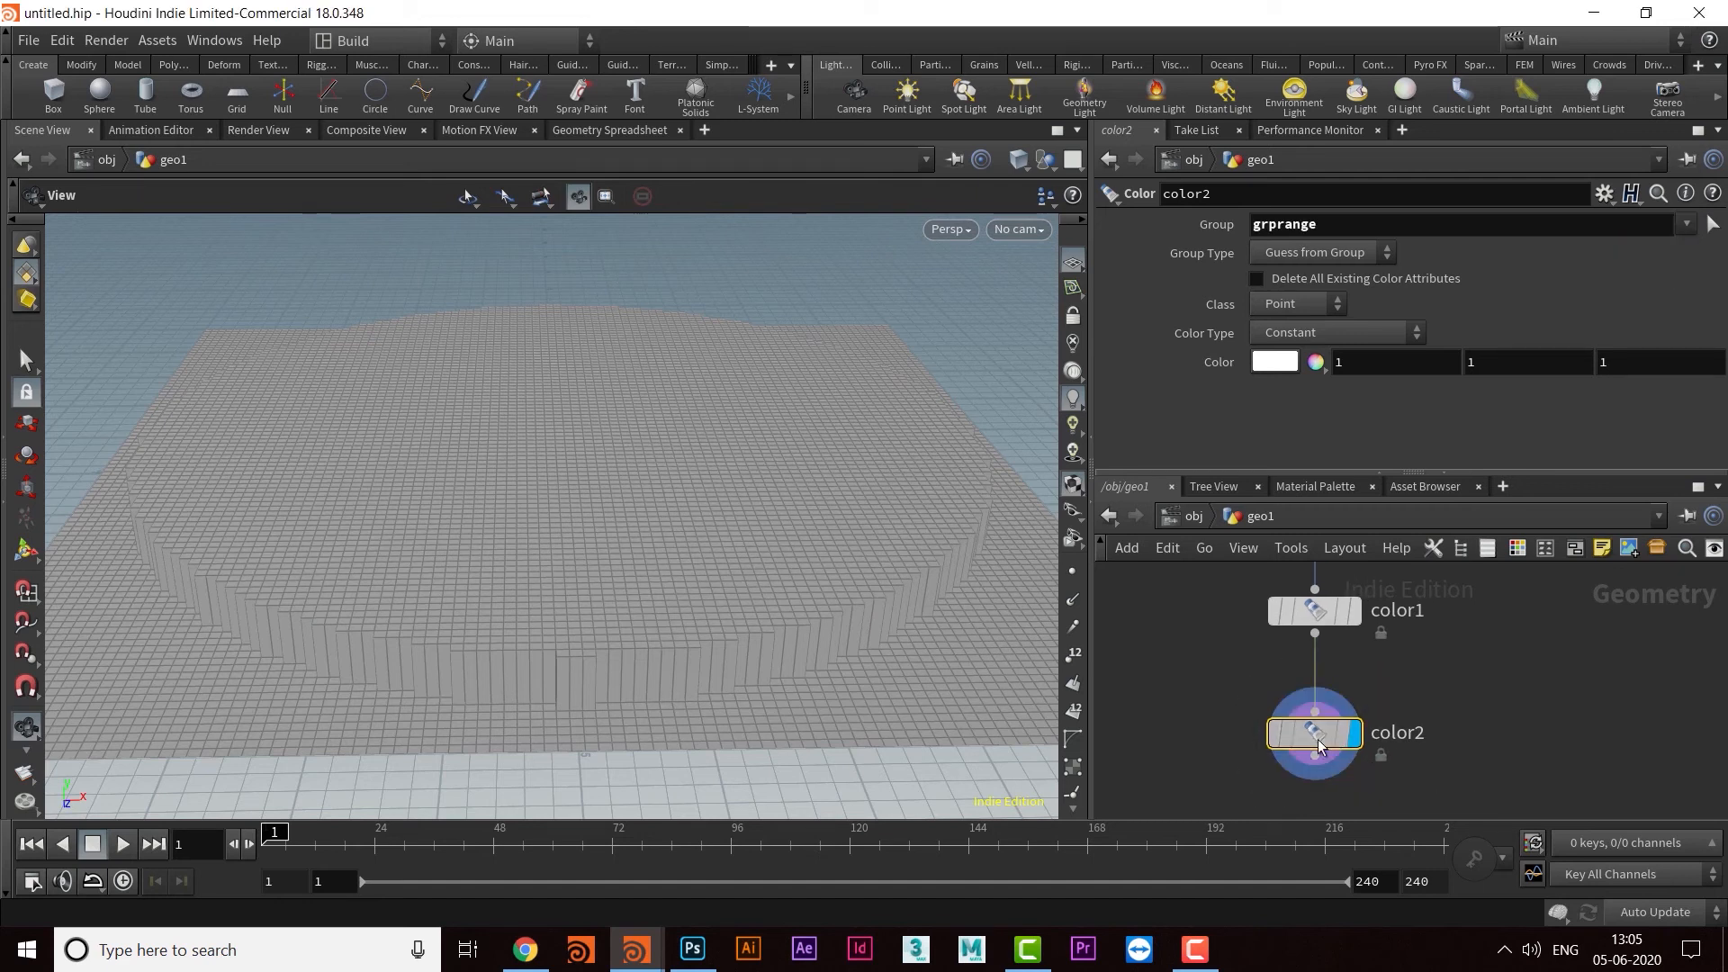
# Step: Set the second Color node's color to green with RGB values 0, 1, 0
pyautogui.moveTo(1356, 366); pyautogui.dragTo(1305, 366)
pyautogui.write('0')
pyautogui.press('Return')
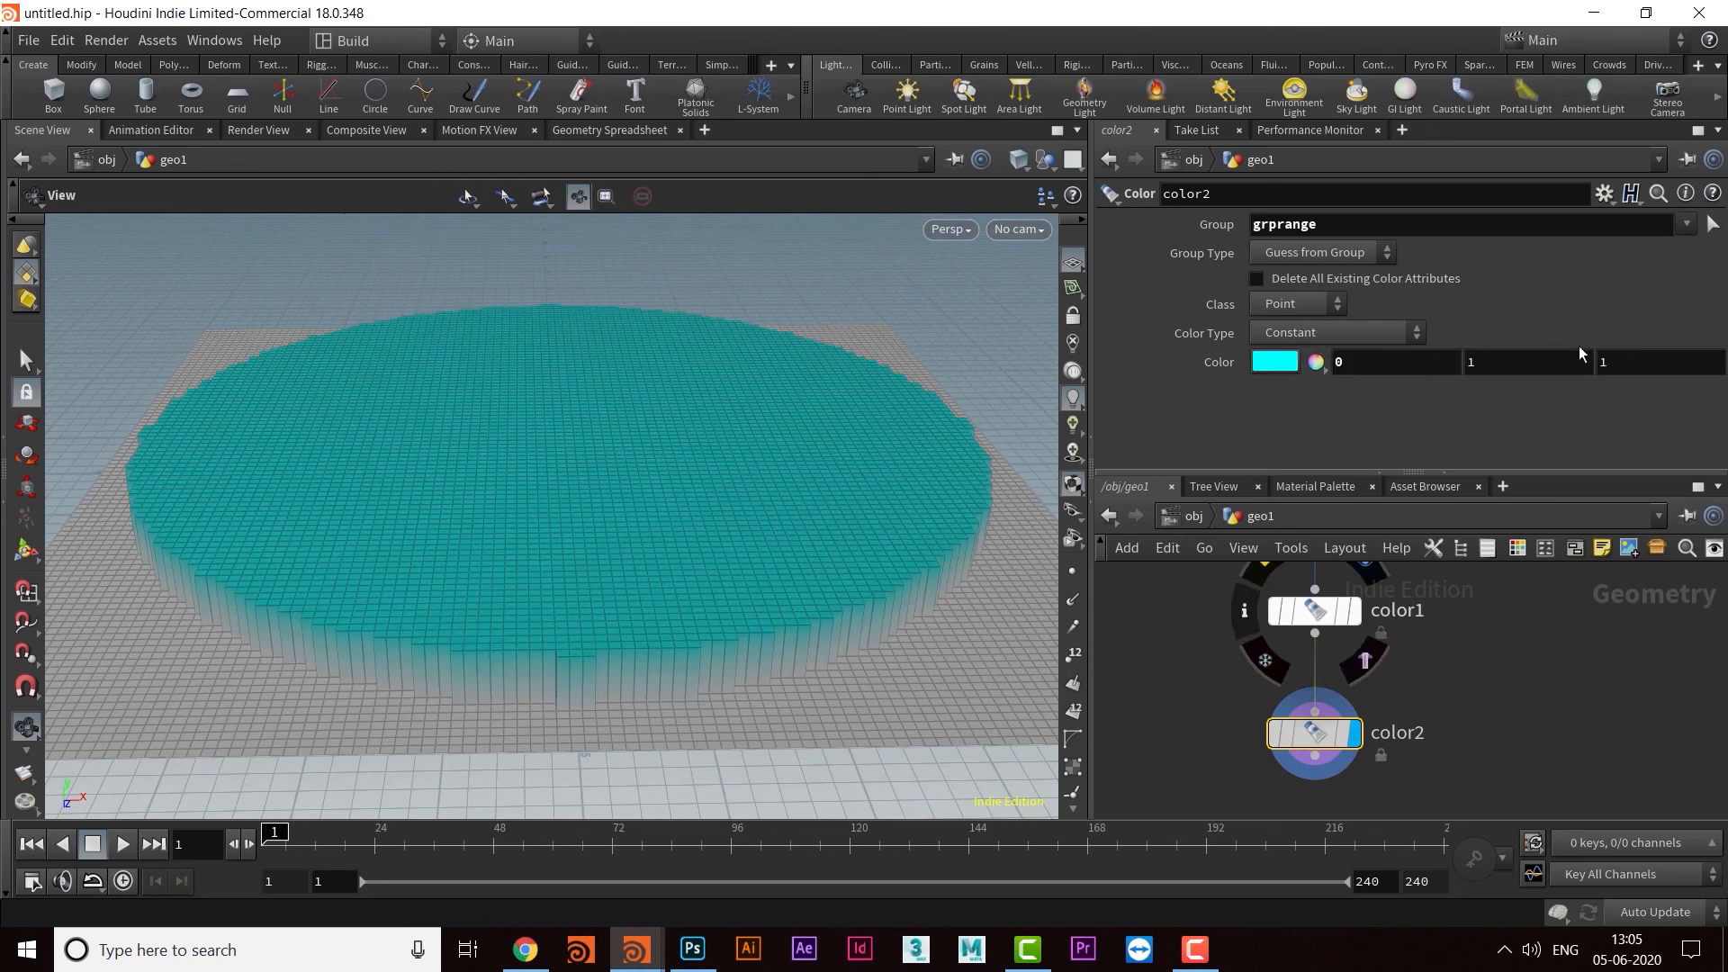
pyautogui.doubleClick(1628, 362)
pyautogui.write('0')
pyautogui.press('Return')
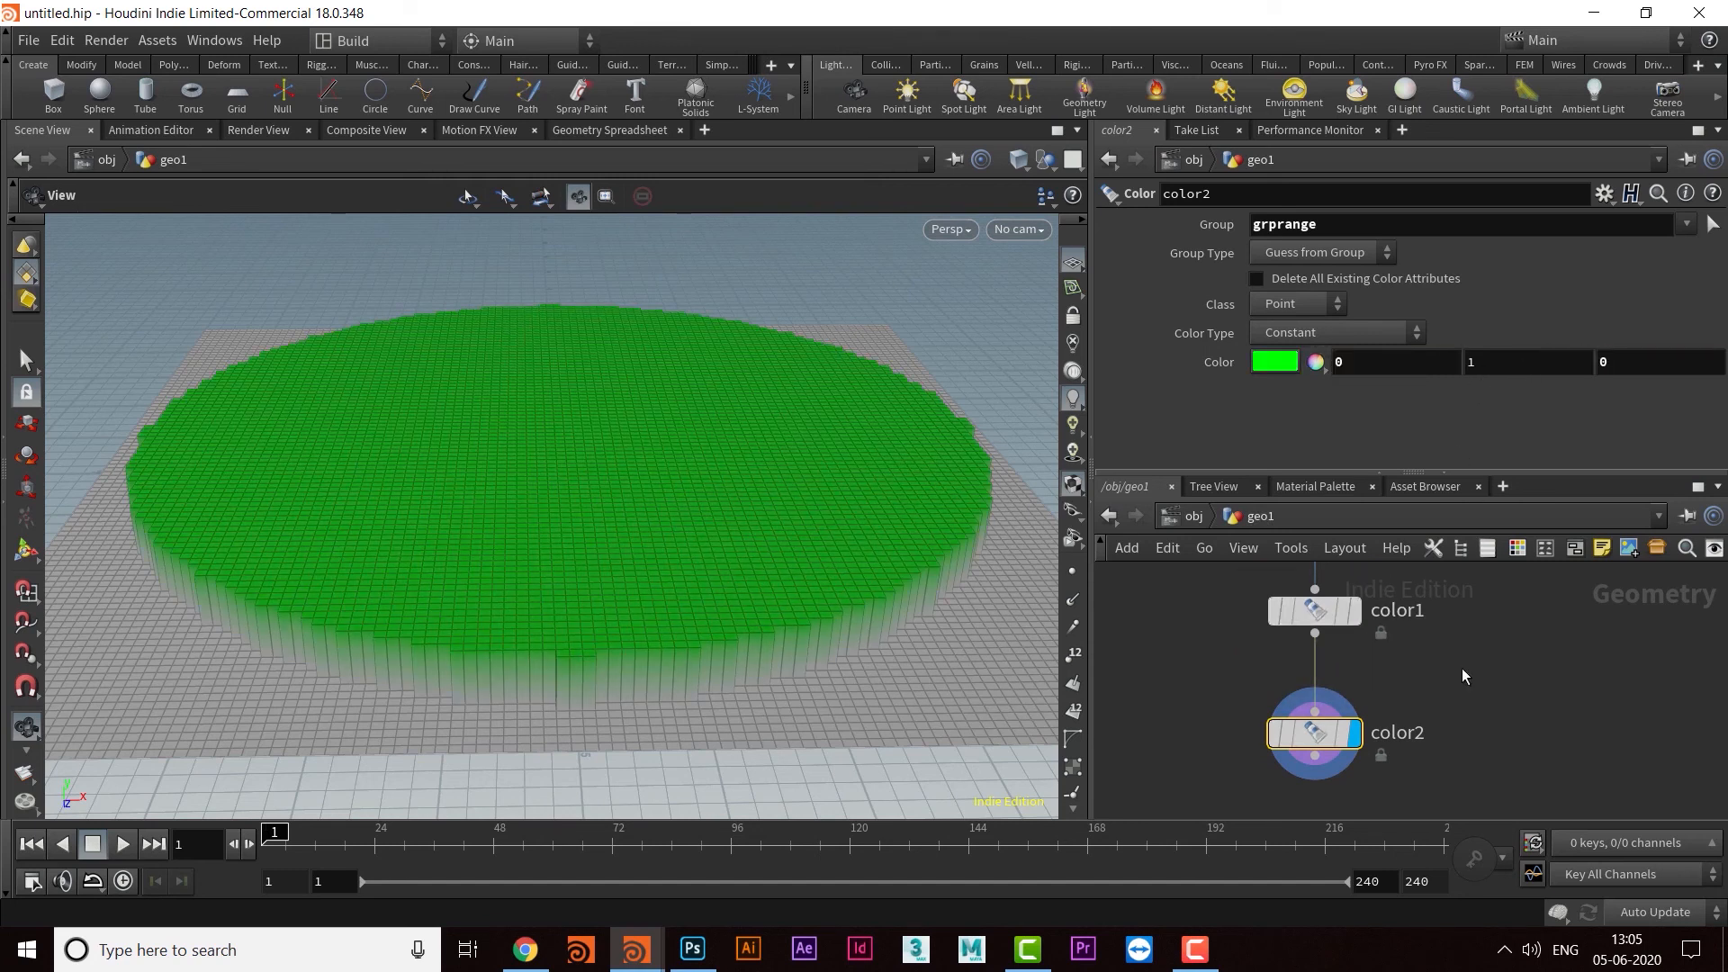
# Step: Change the second Color node's class to Primitive and inspect the disc's top and side faces
pyautogui.click(1288, 308)
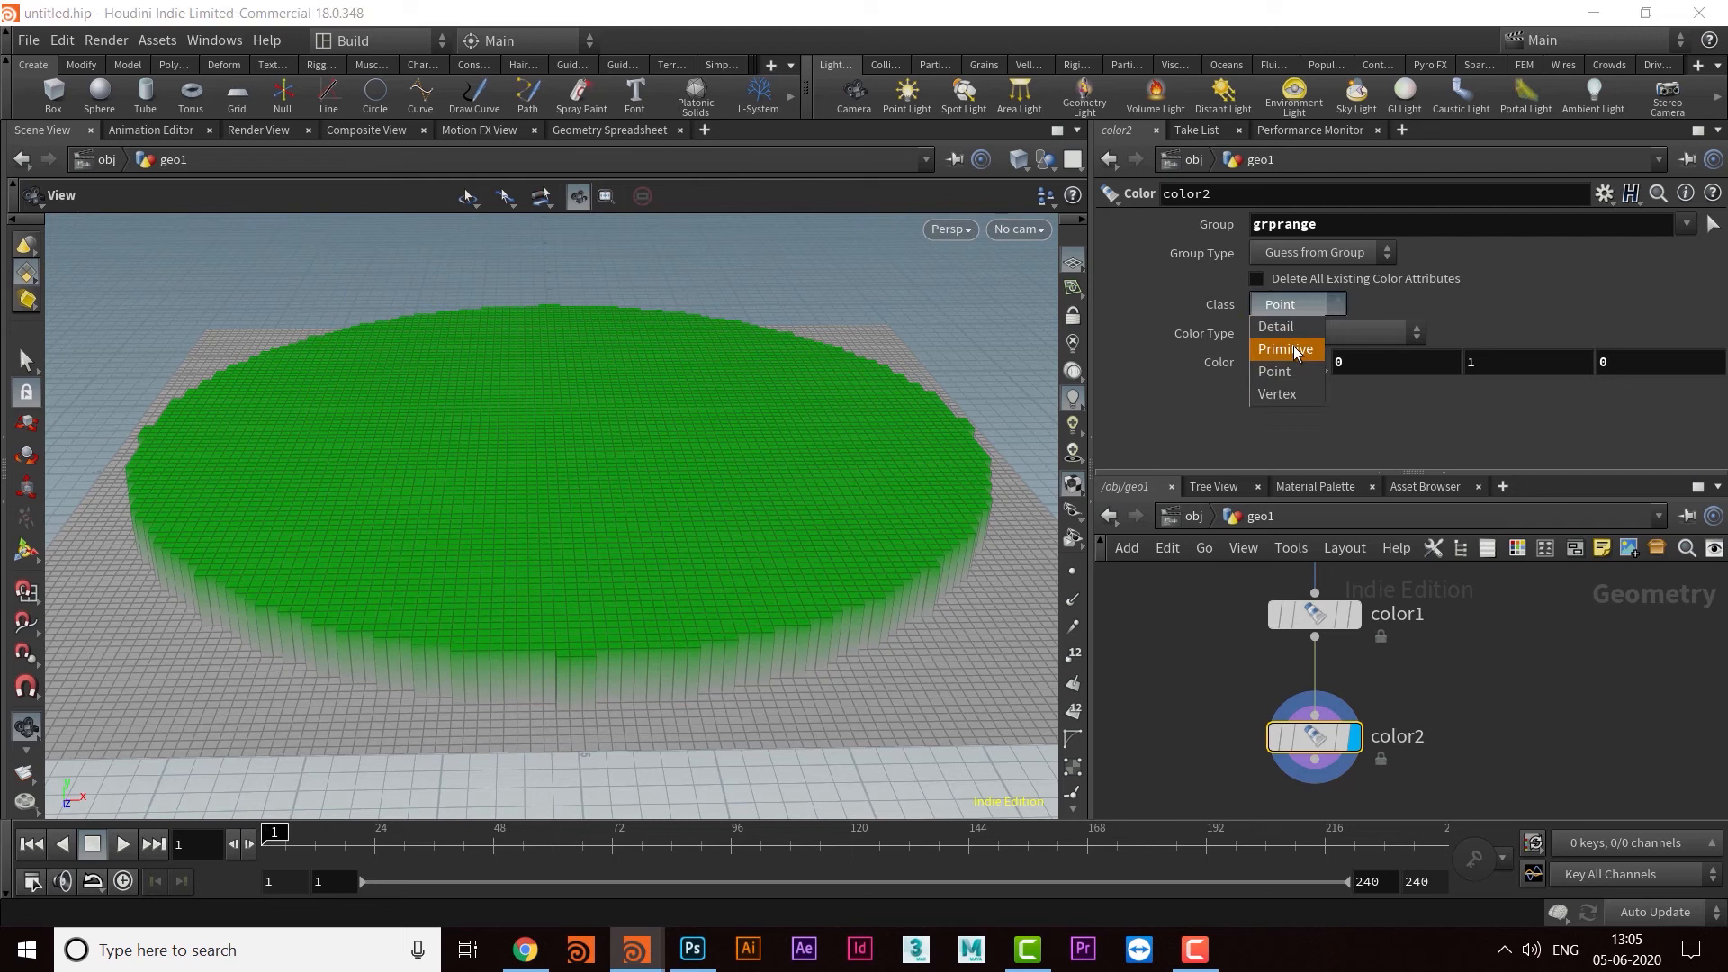
pyautogui.click(1294, 327)
pyautogui.moveTo(895, 478); pyautogui.dragTo(791, 475)
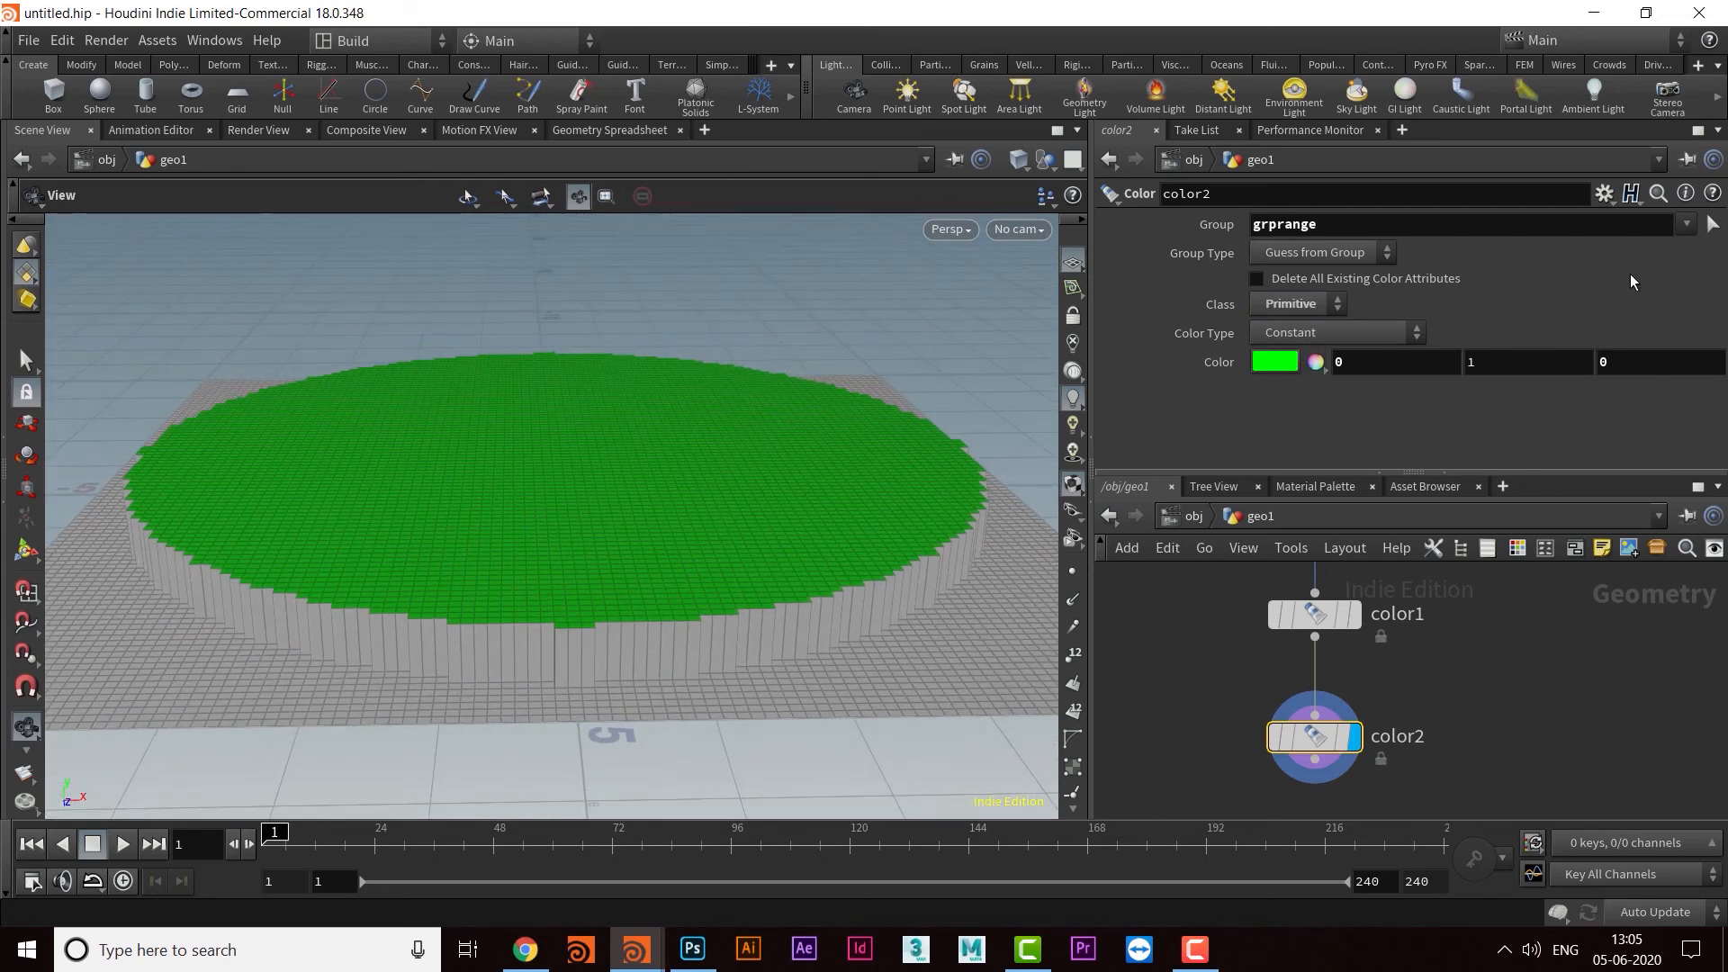
# Step: Replace the second Color node's group with extrudeSide and inspect the disc's coloring from several angles
pyautogui.click(1689, 226)
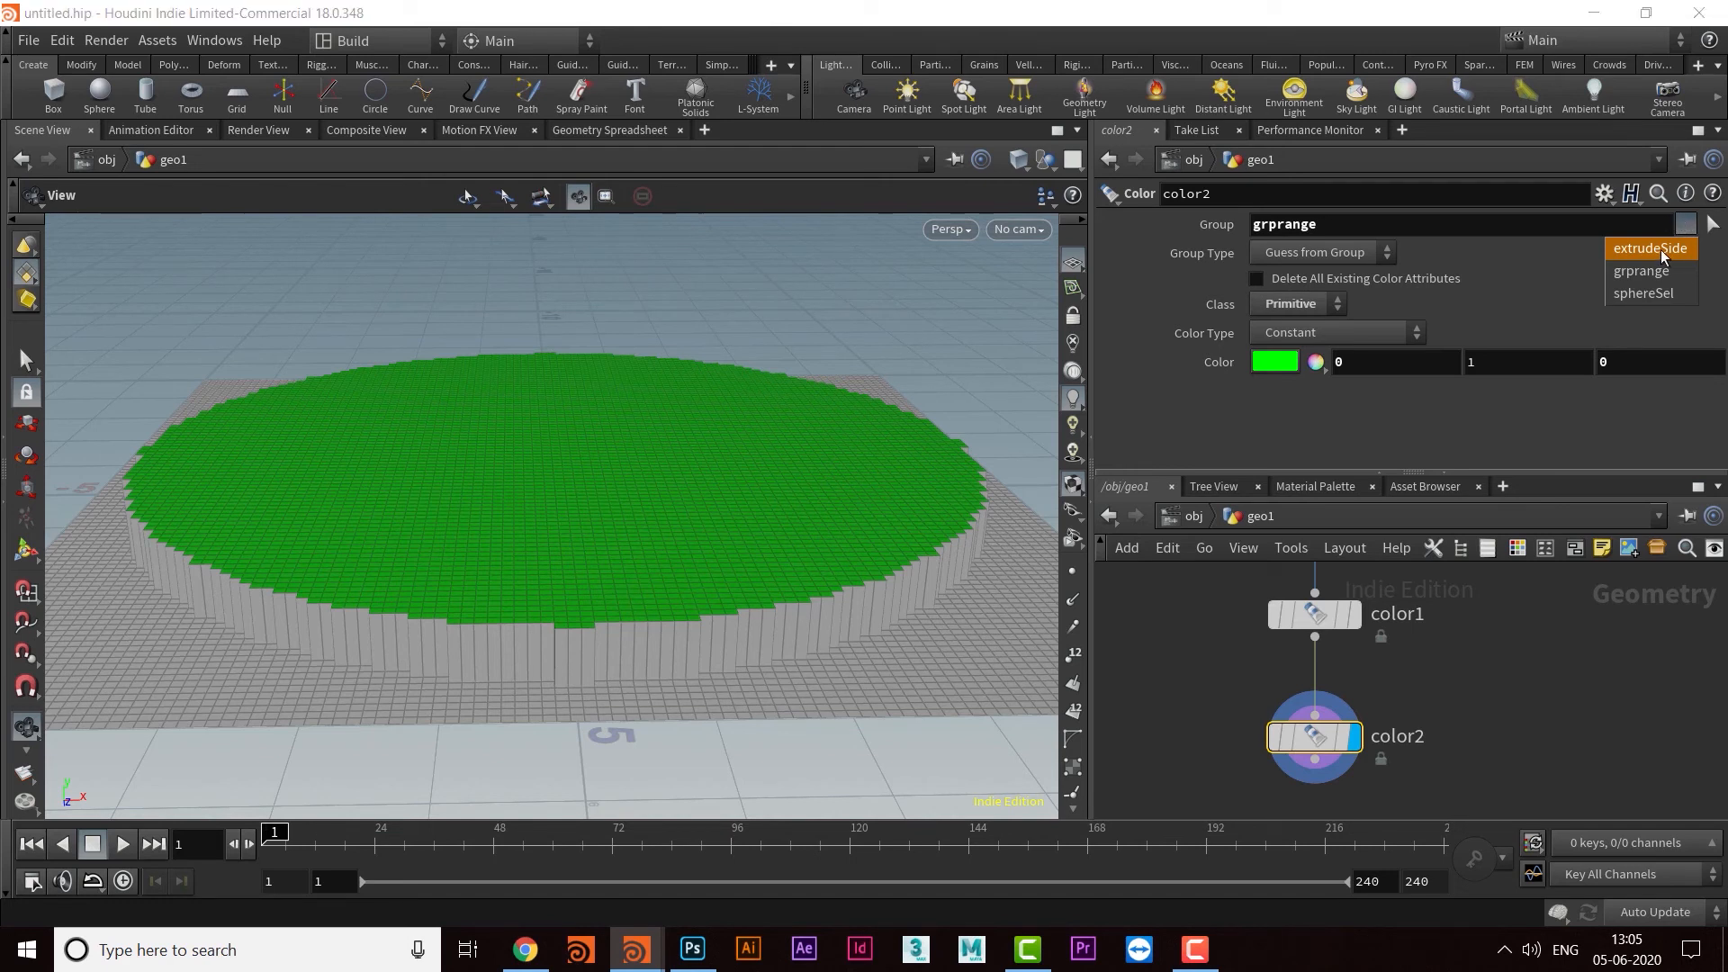
pyautogui.click(1661, 250)
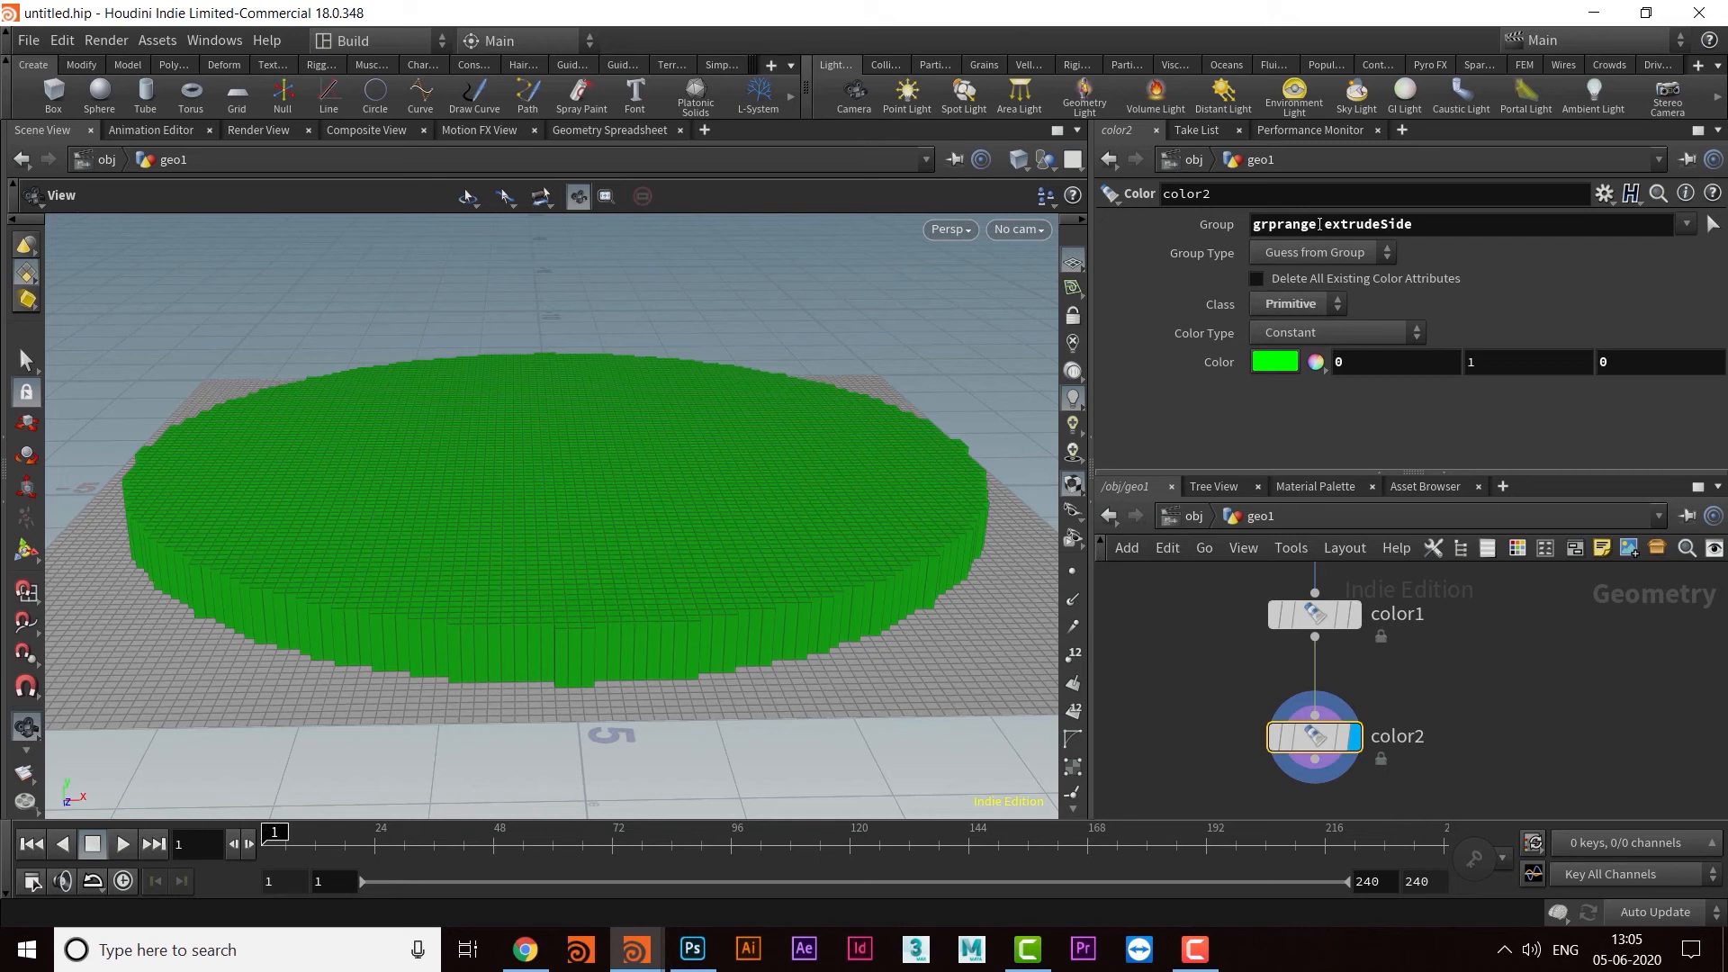
pyautogui.moveTo(1319, 224); pyautogui.dragTo(1191, 220)
pyautogui.press('BackSpace')
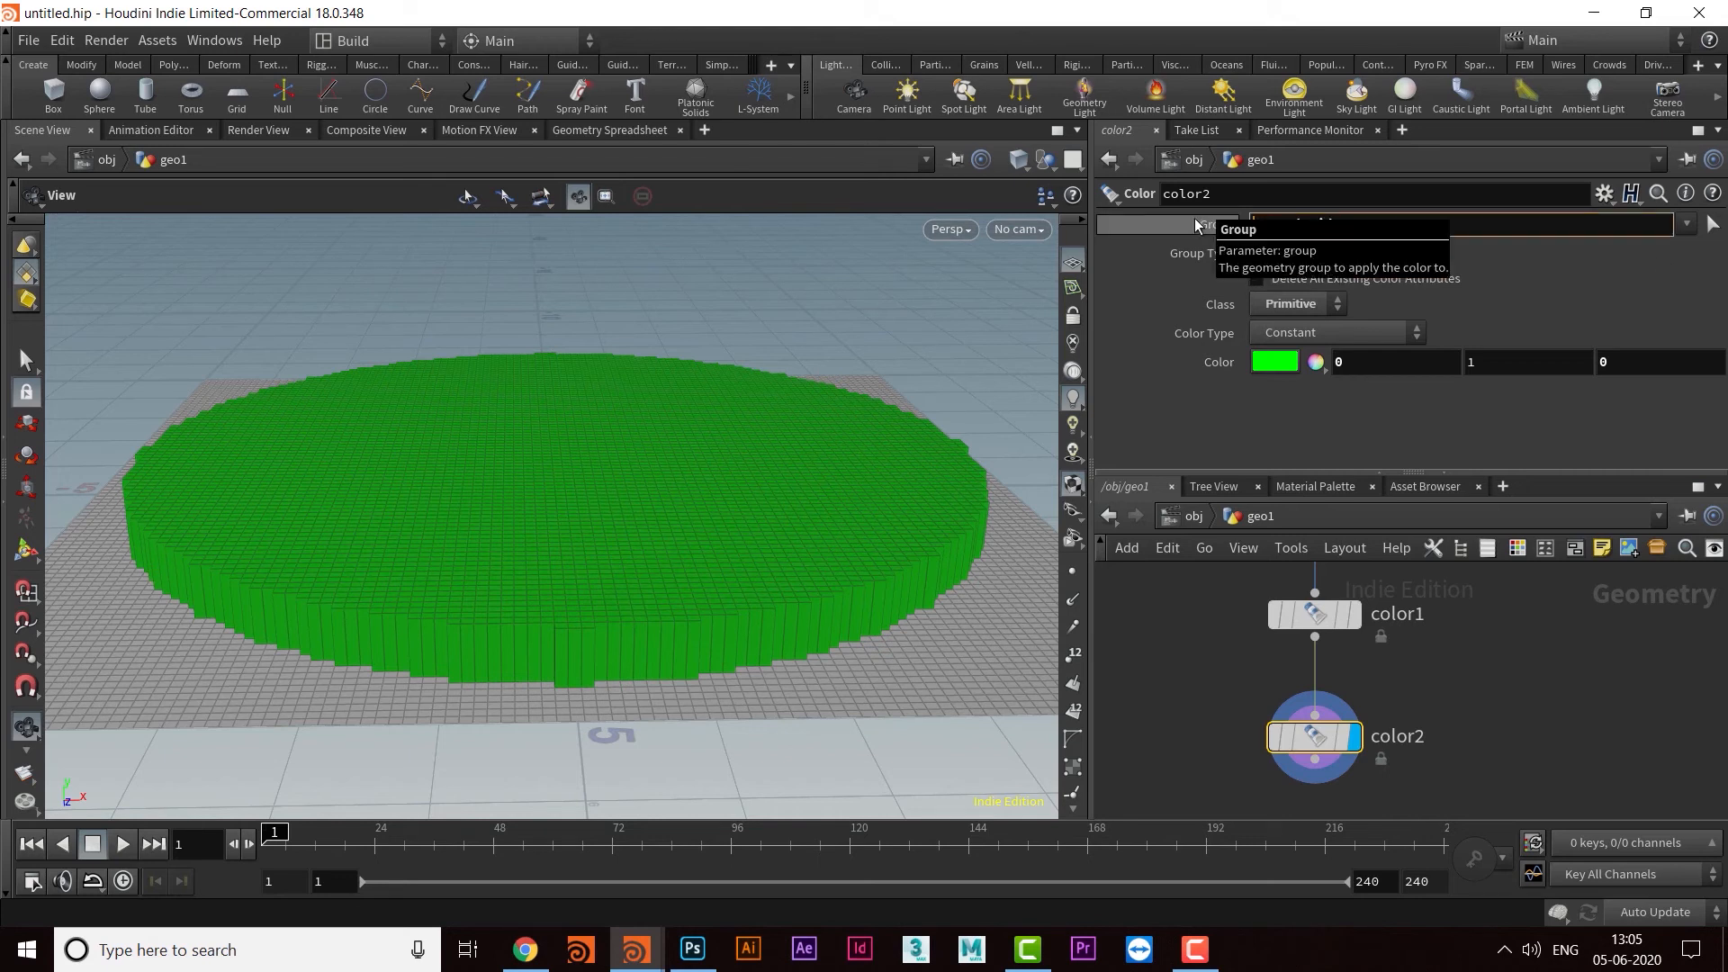
pyautogui.press('Return')
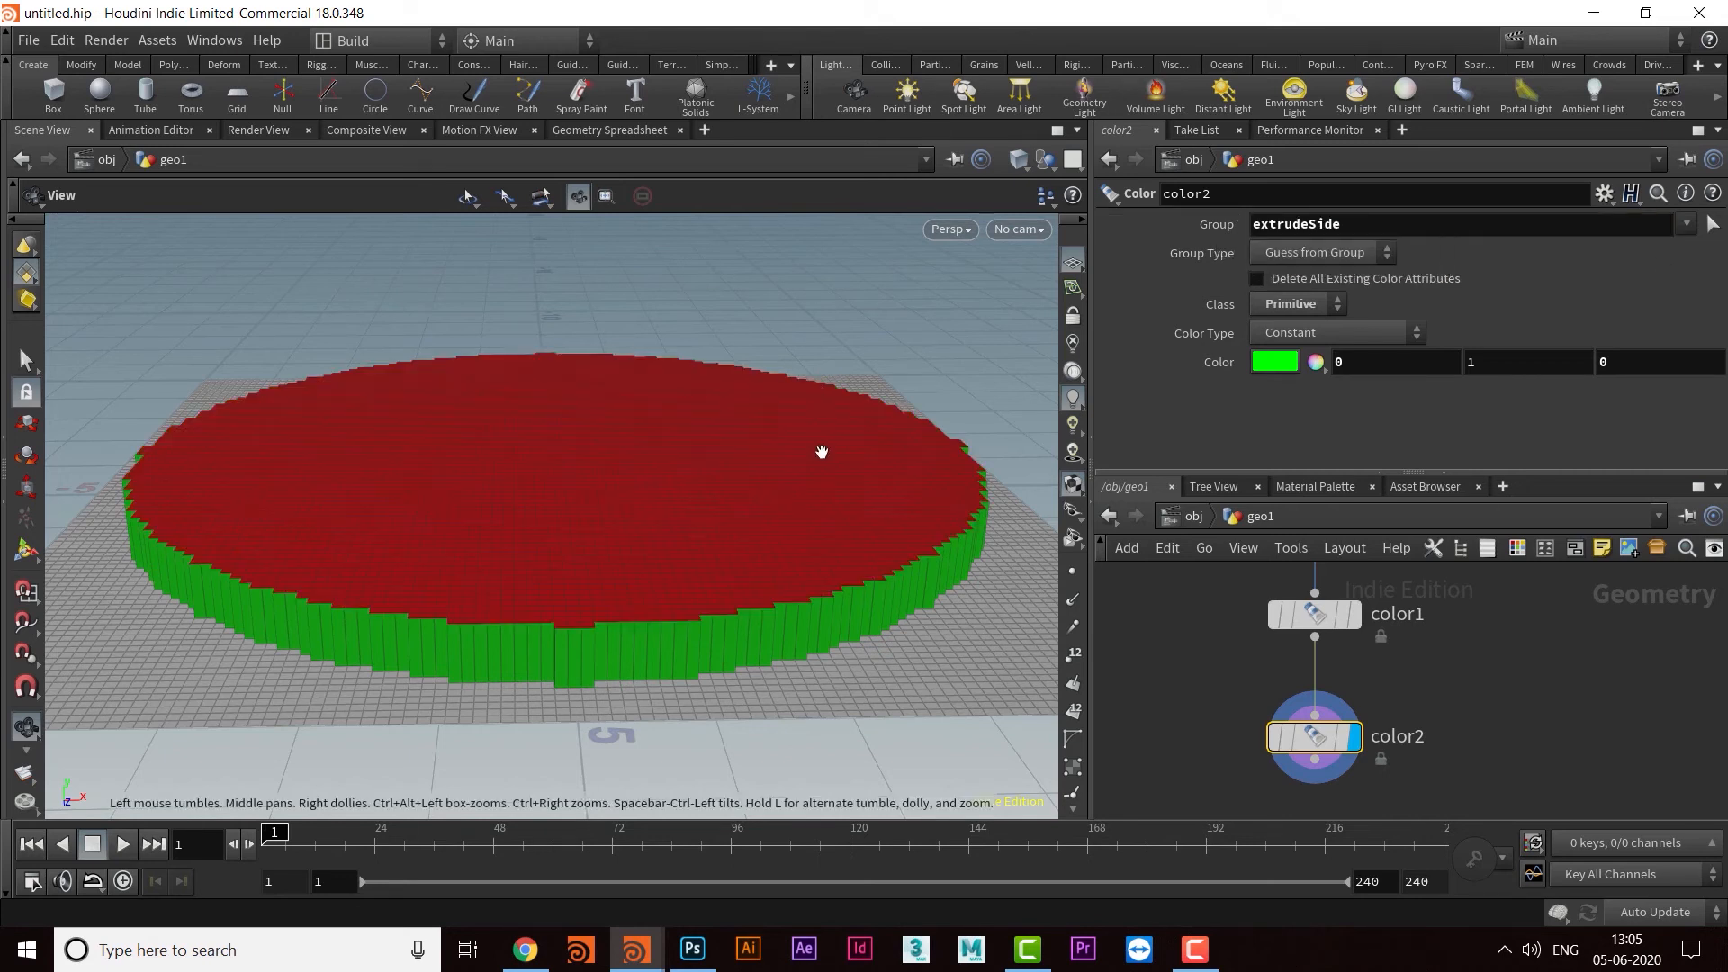
pyautogui.moveTo(659, 517); pyautogui.dragTo(694, 536)
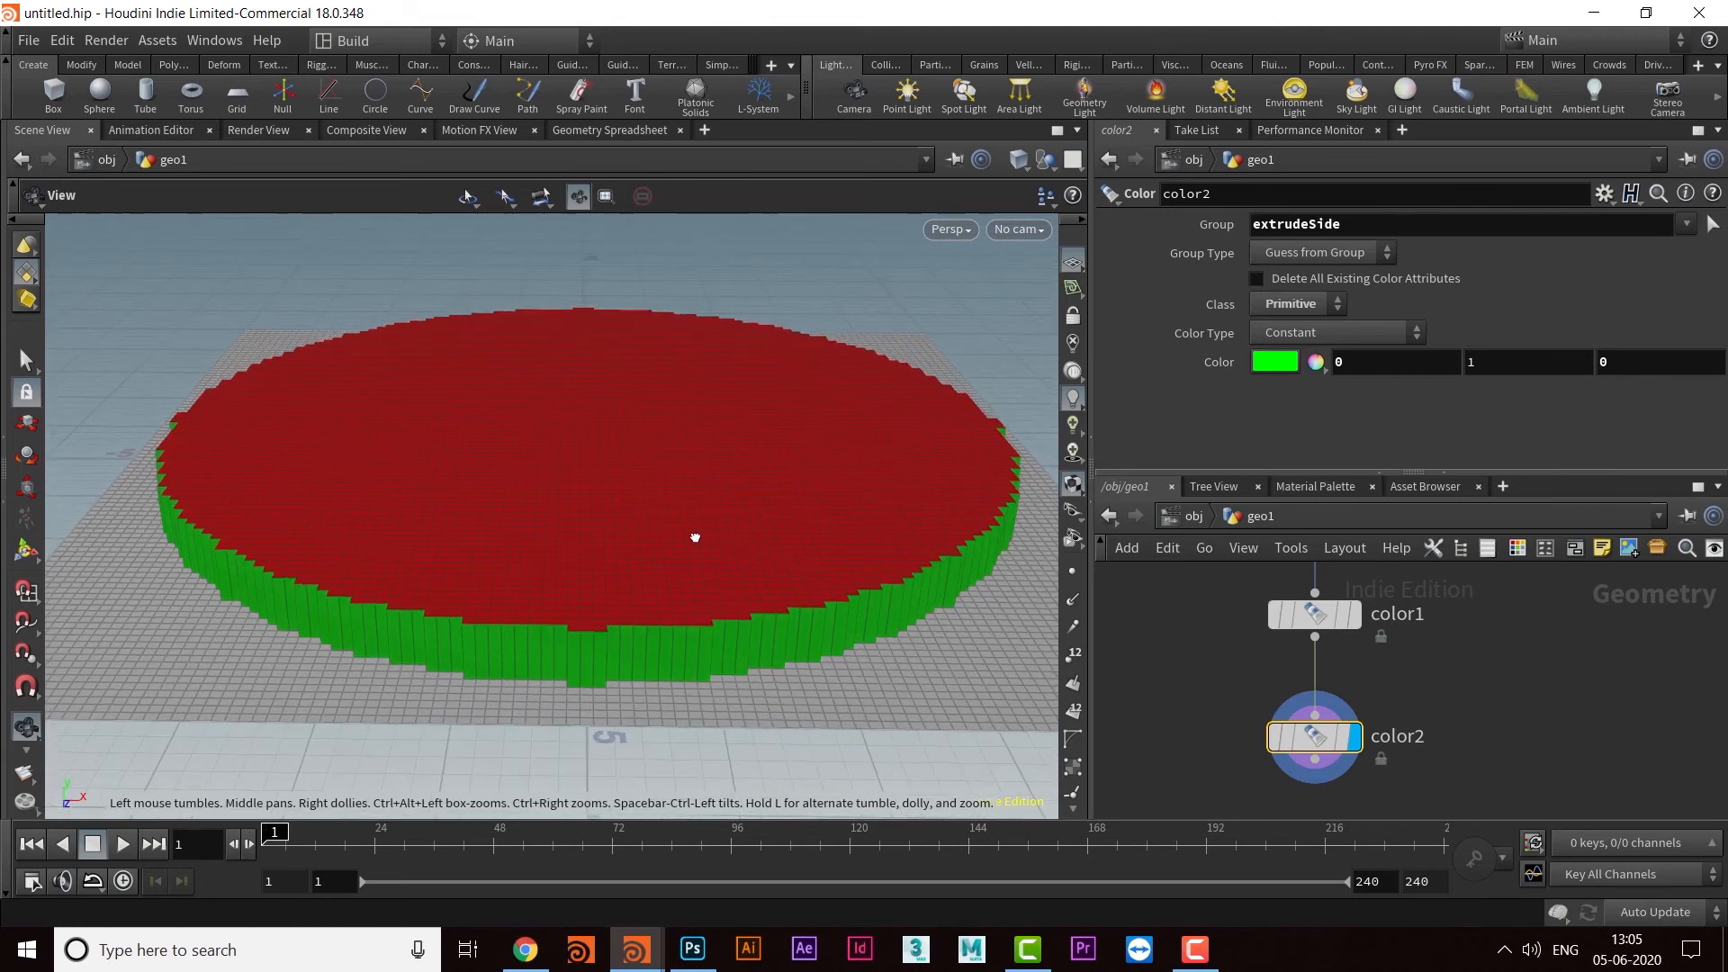
pyautogui.scroll(3, 706, 525)
pyautogui.moveTo(761, 682); pyautogui.dragTo(878, 628)
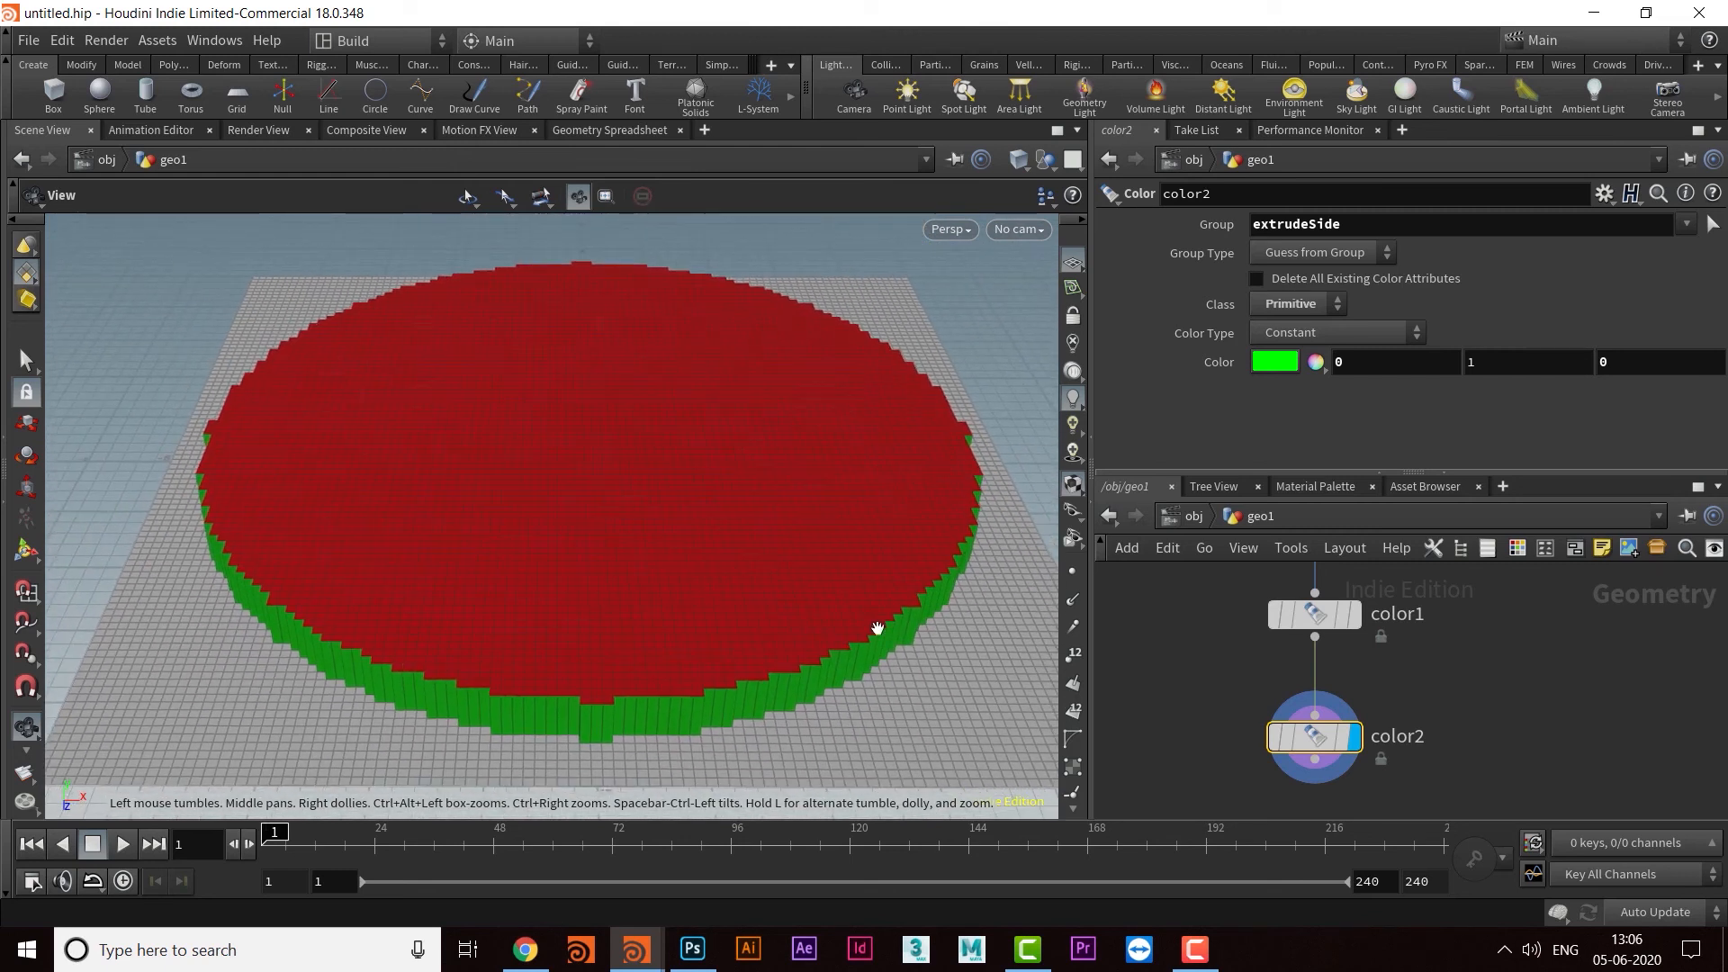
pyautogui.scroll(5, 1485, 798)
pyautogui.scroll(-5, 1459, 594)
# Step: Set the Group by Range node's range filter to select 1 of 2 and inspect the extruded columns
pyautogui.moveTo(1315, 724)
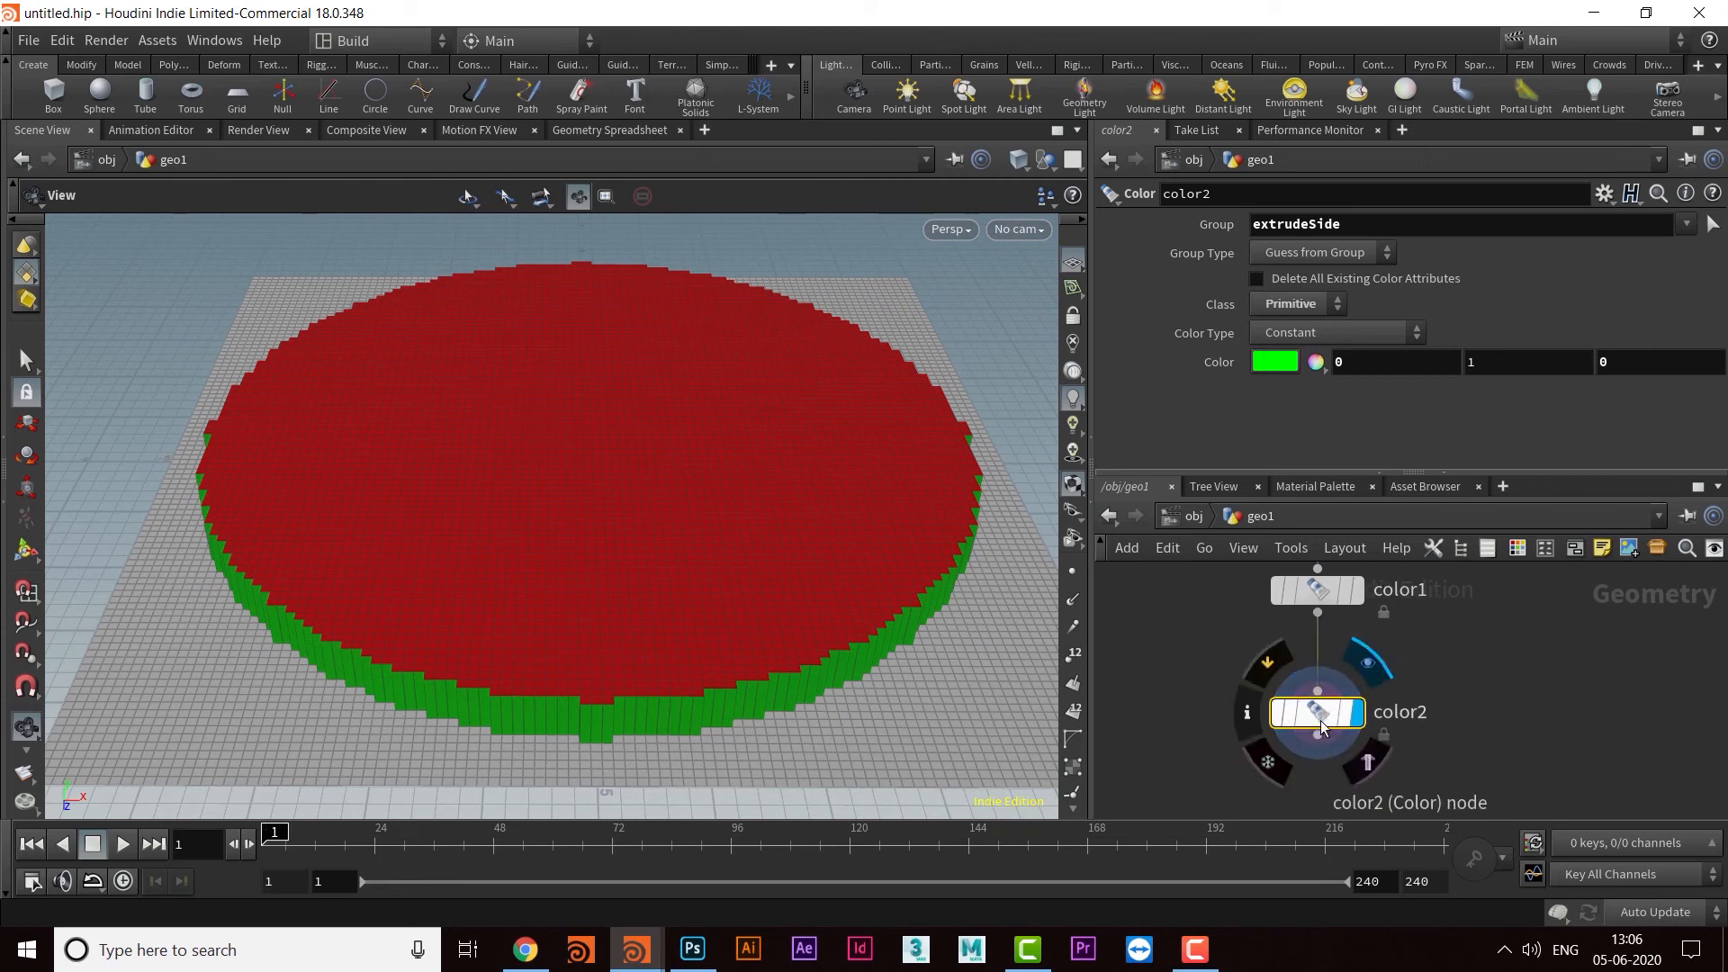
pyautogui.scroll(5, 1427, 646)
pyautogui.scroll(2, 1423, 652)
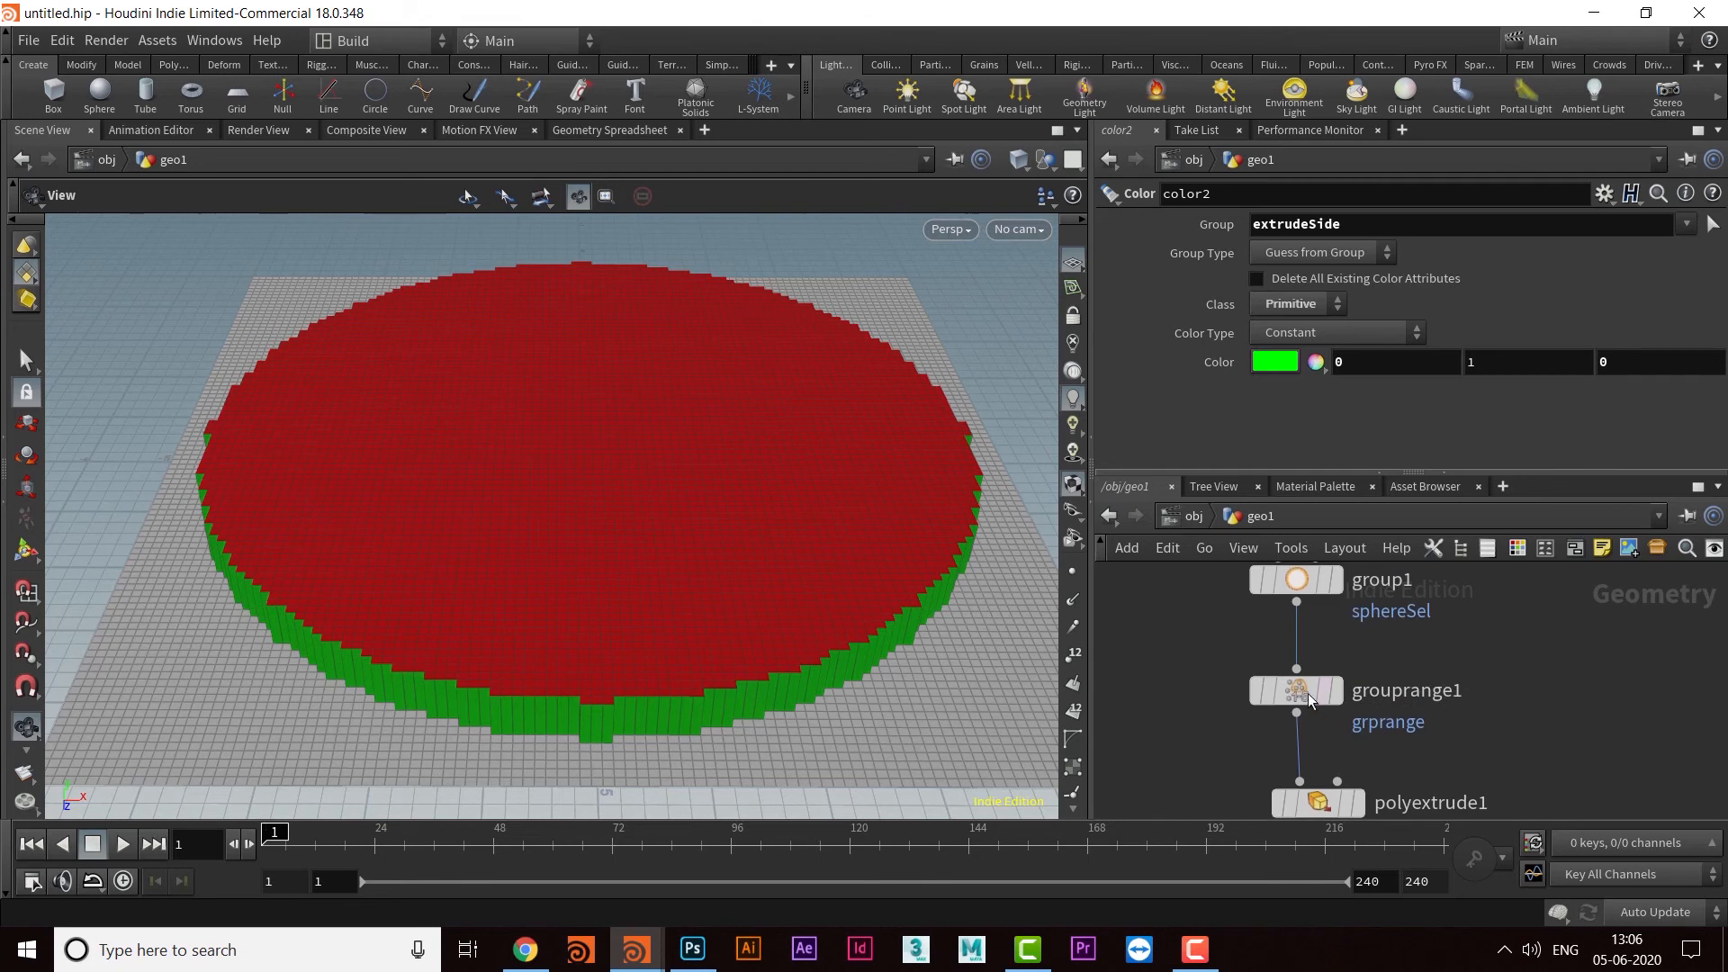
pyautogui.click(1308, 694)
pyautogui.moveTo(1531, 468); pyautogui.dragTo(1523, 625)
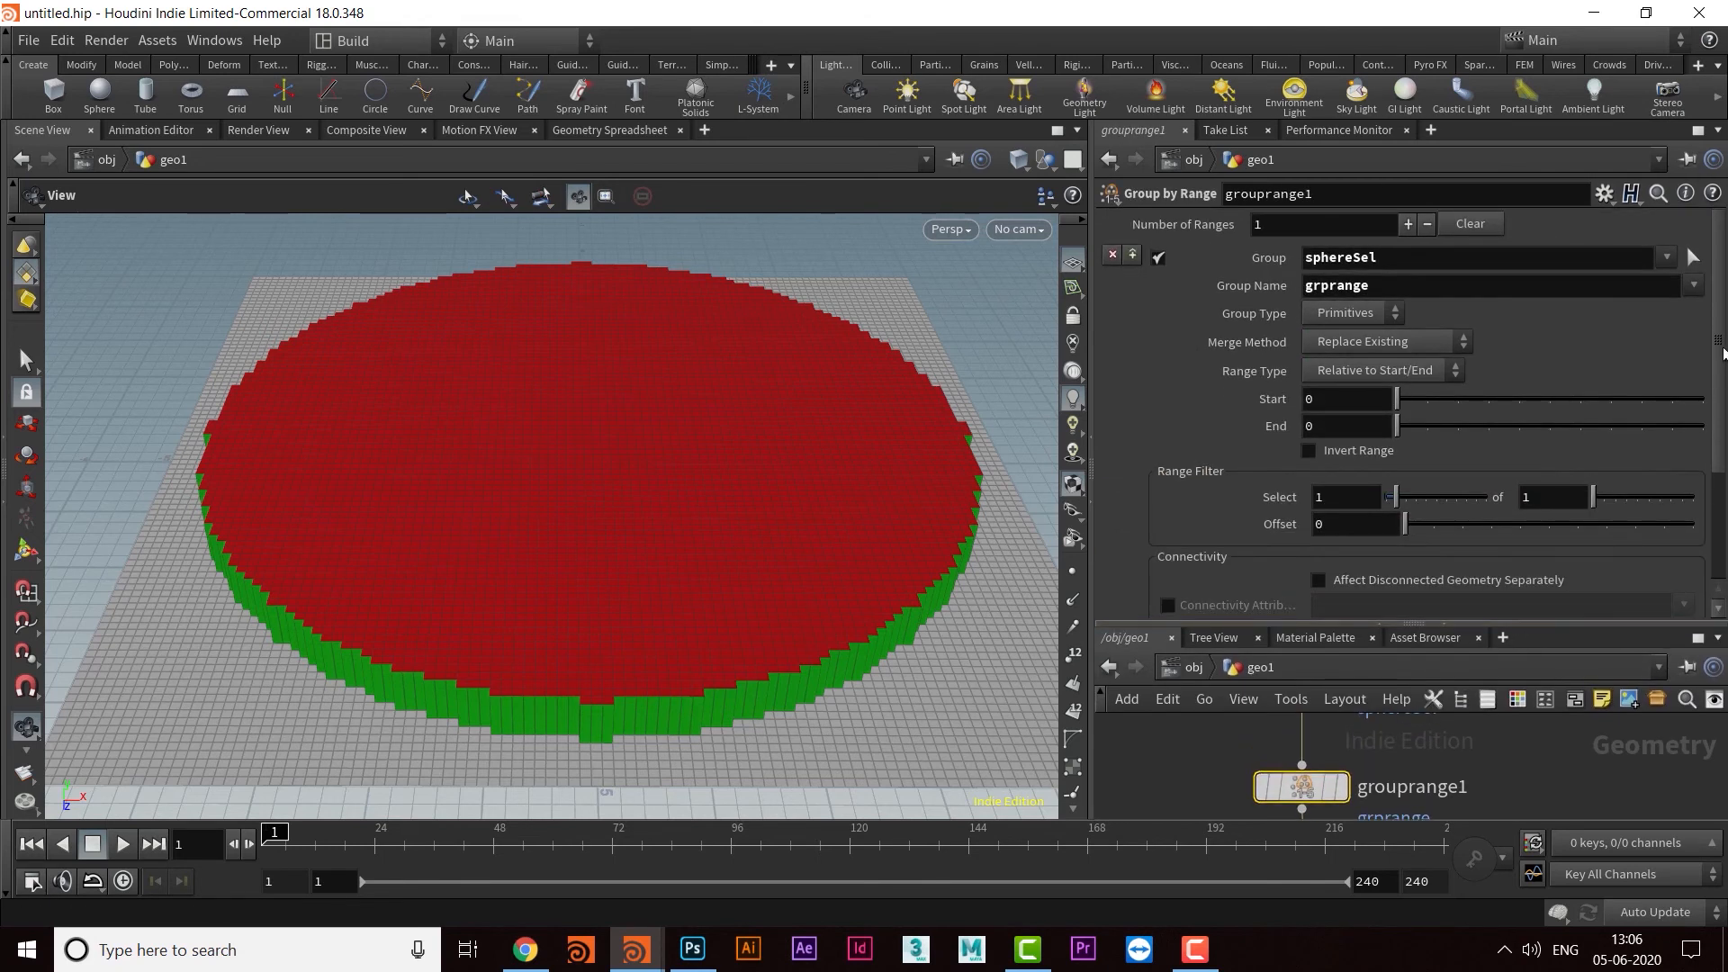
pyautogui.scroll(-4, 1239, 358)
pyautogui.scroll(2, 1238, 357)
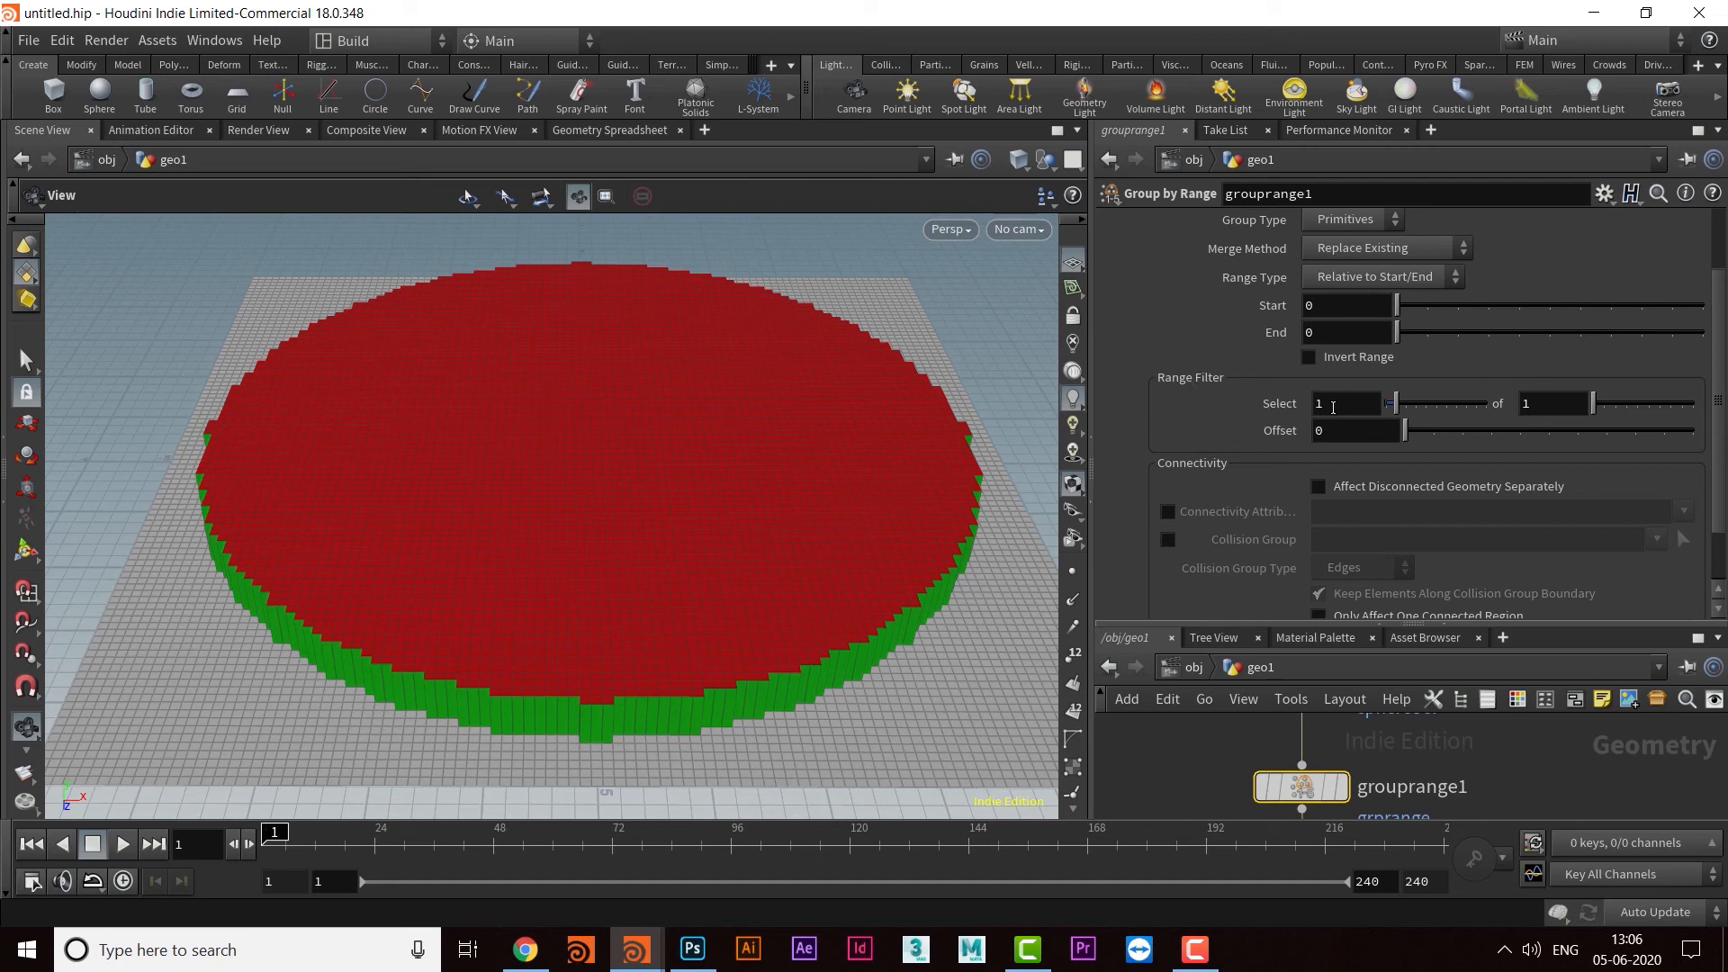
pyautogui.moveTo(1279, 407); pyautogui.dragTo(1273, 407)
pyautogui.click(1540, 407)
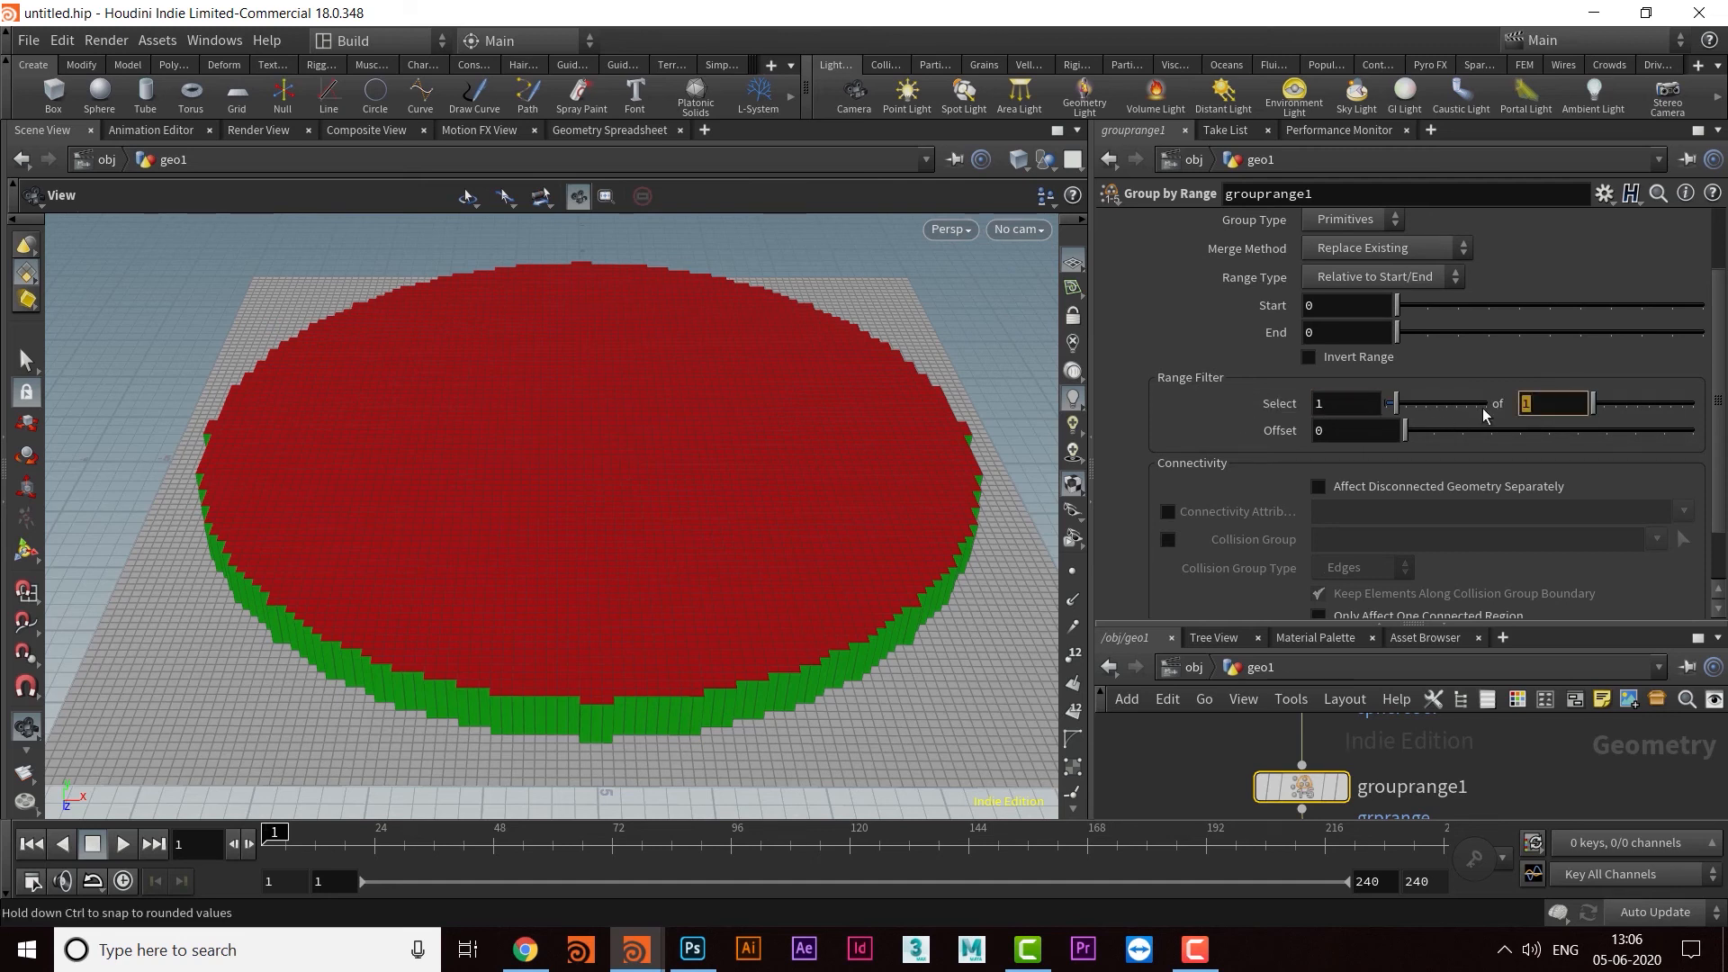
pyautogui.click(1608, 412)
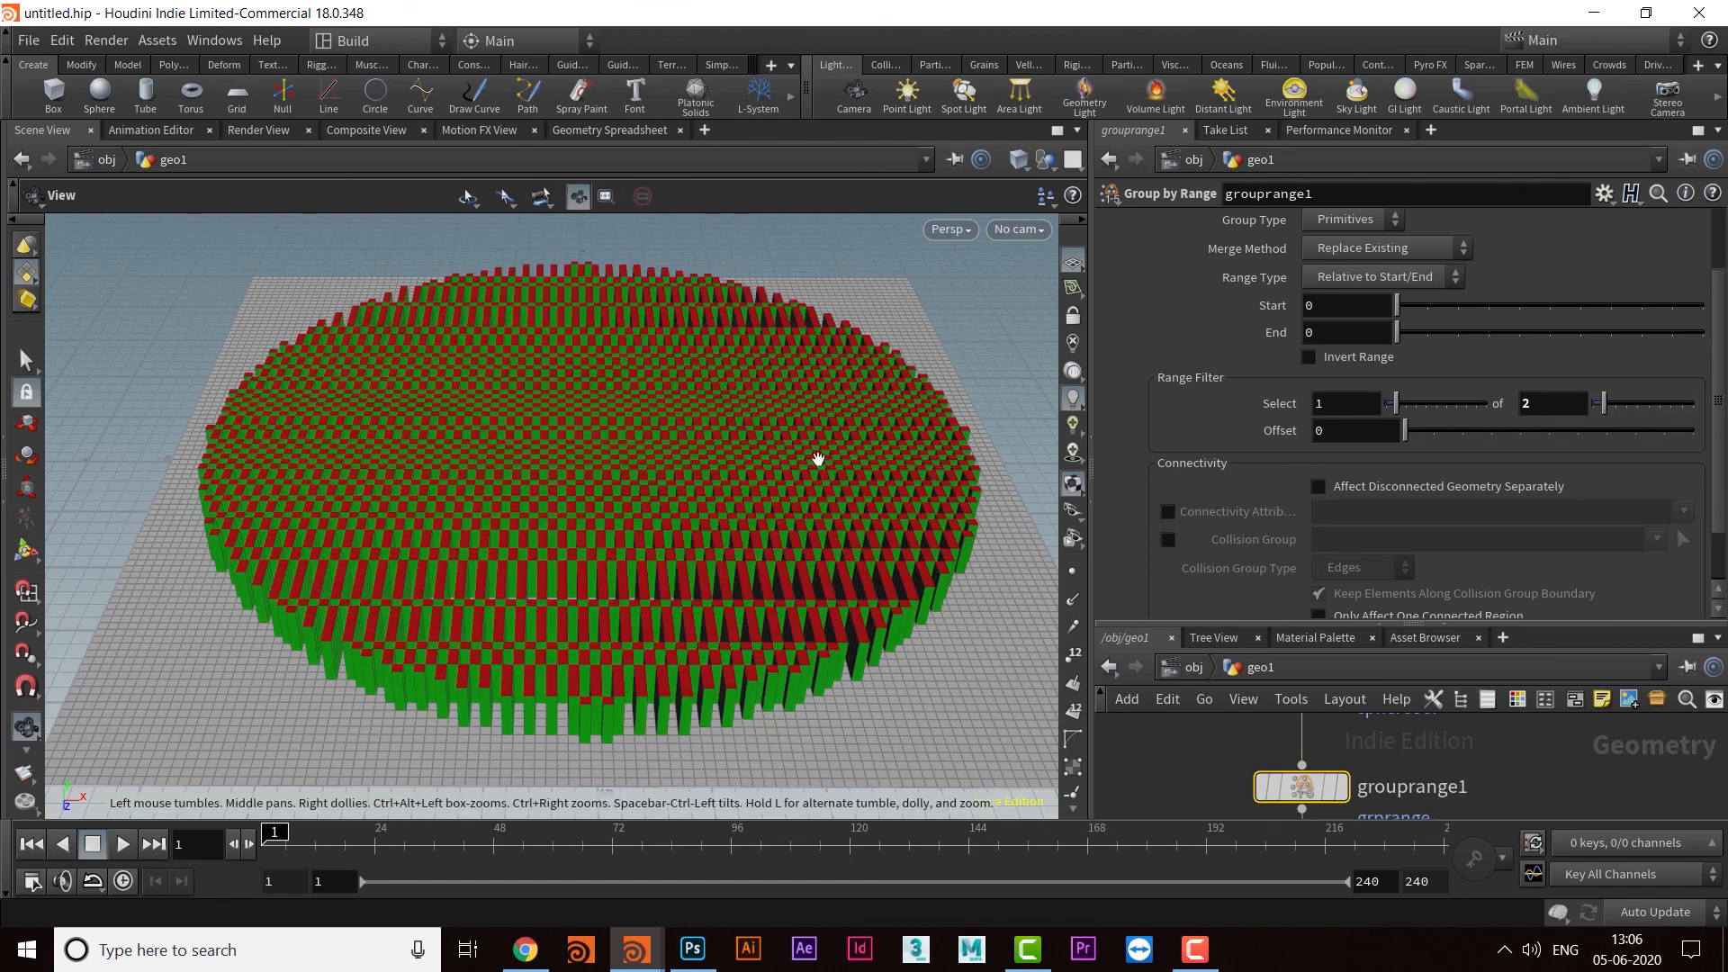
pyautogui.moveTo(754, 440); pyautogui.dragTo(684, 554)
pyautogui.scroll(6, 684, 554)
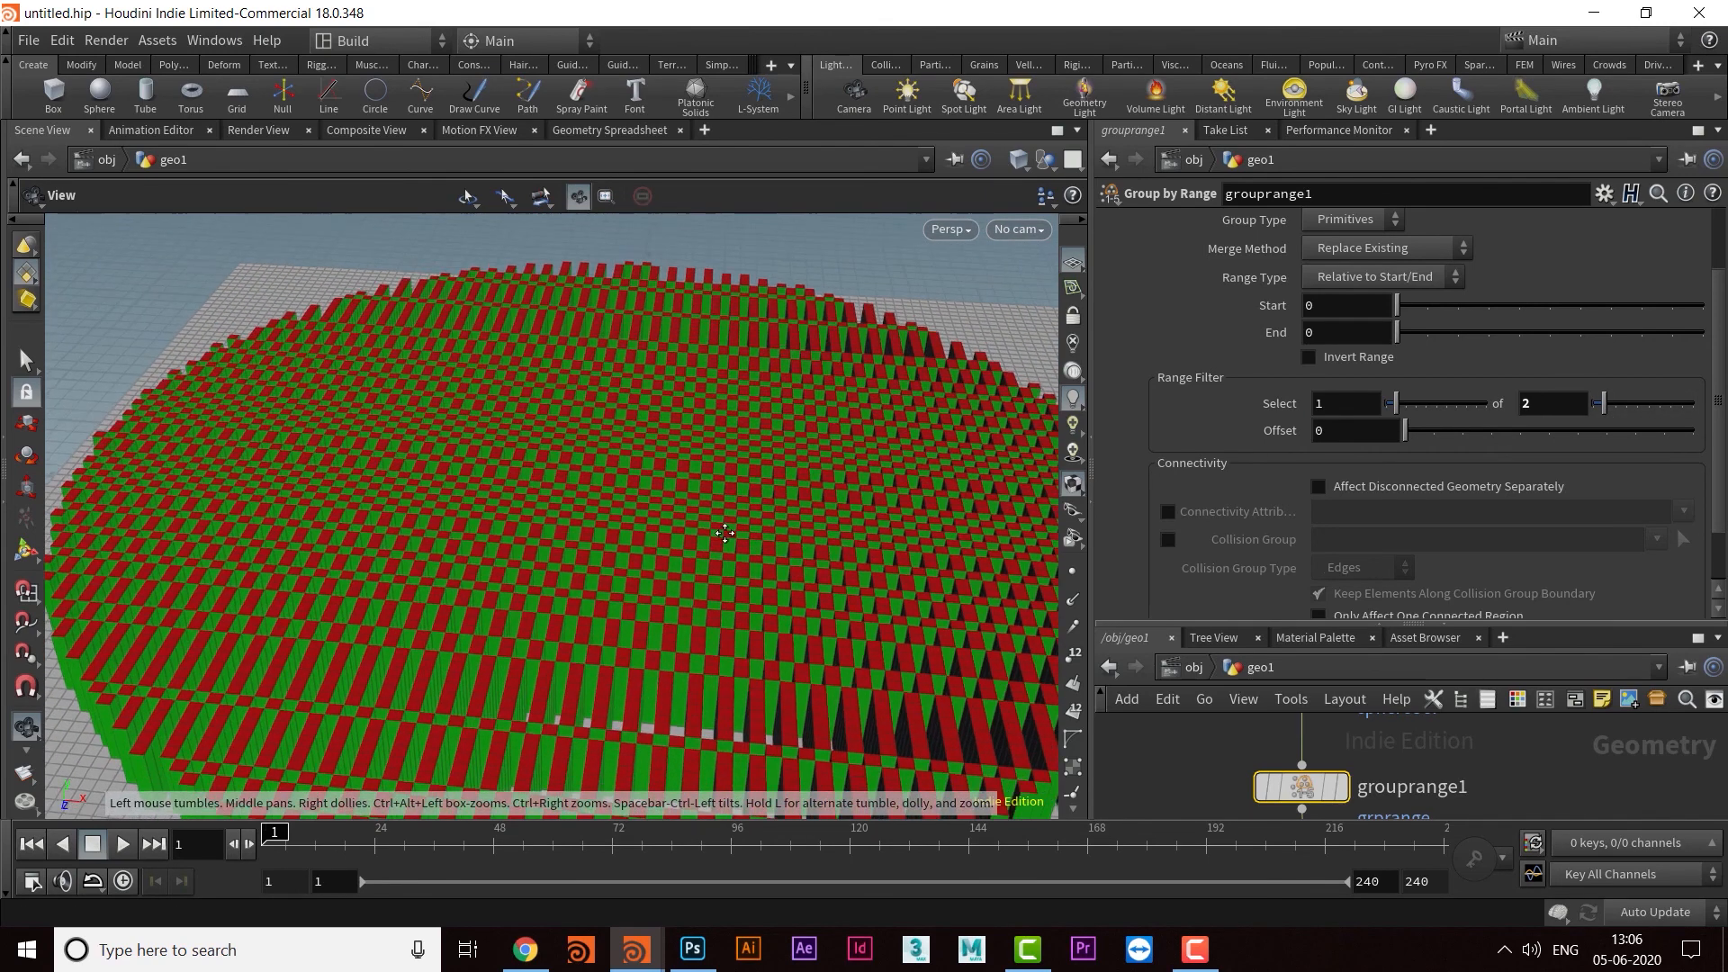
pyautogui.moveTo(732, 631); pyautogui.dragTo(731, 533)
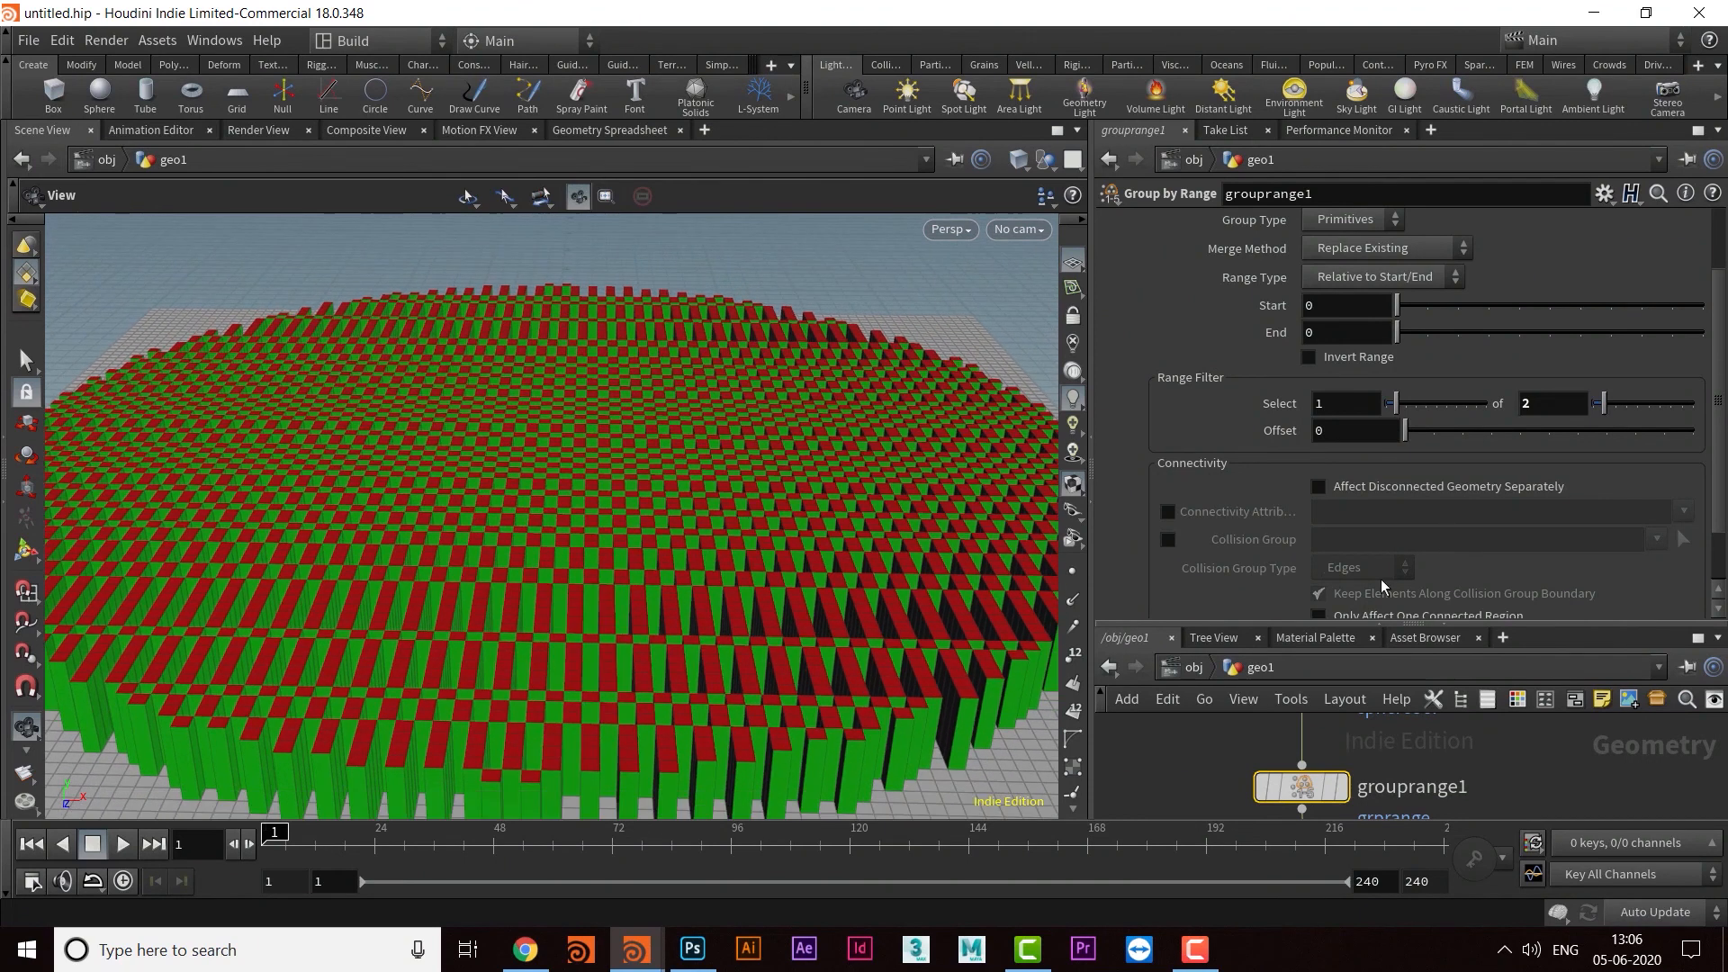
# Step: Set the grid's rows and columns to 50
pyautogui.moveTo(1451, 627); pyautogui.dragTo(1471, 431)
pyautogui.moveTo(1471, 484); pyautogui.dragTo(1428, 621, button='middle')
pyautogui.click(1334, 615)
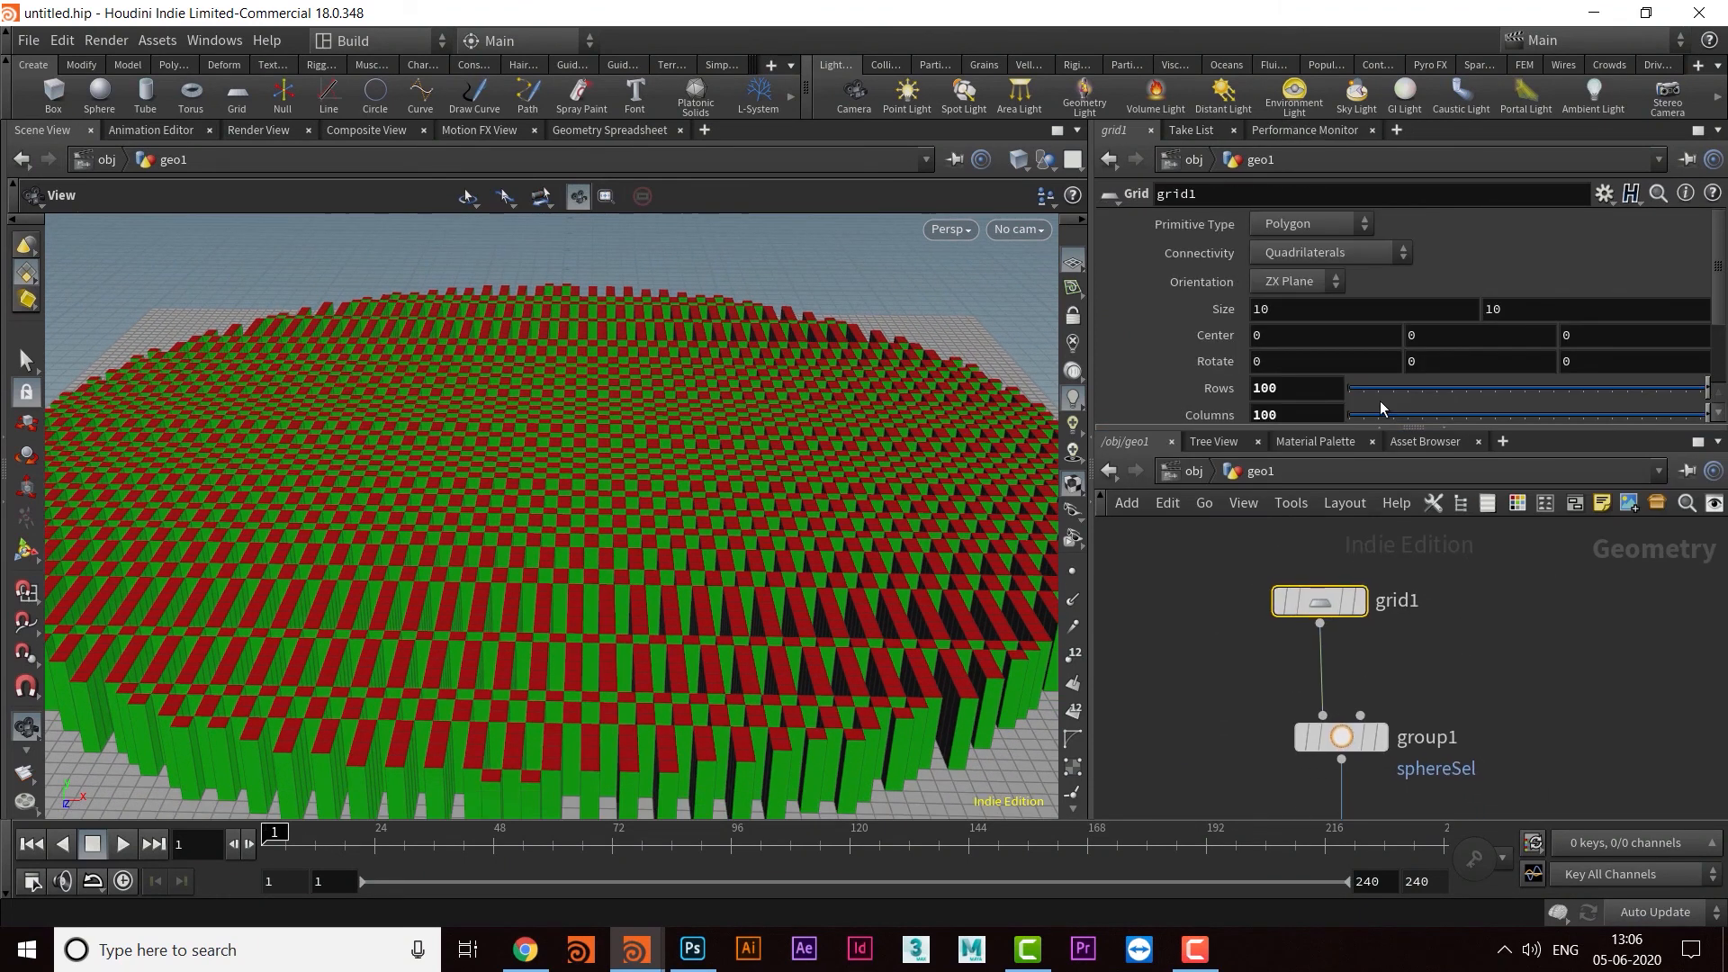
pyautogui.doubleClick(1266, 388)
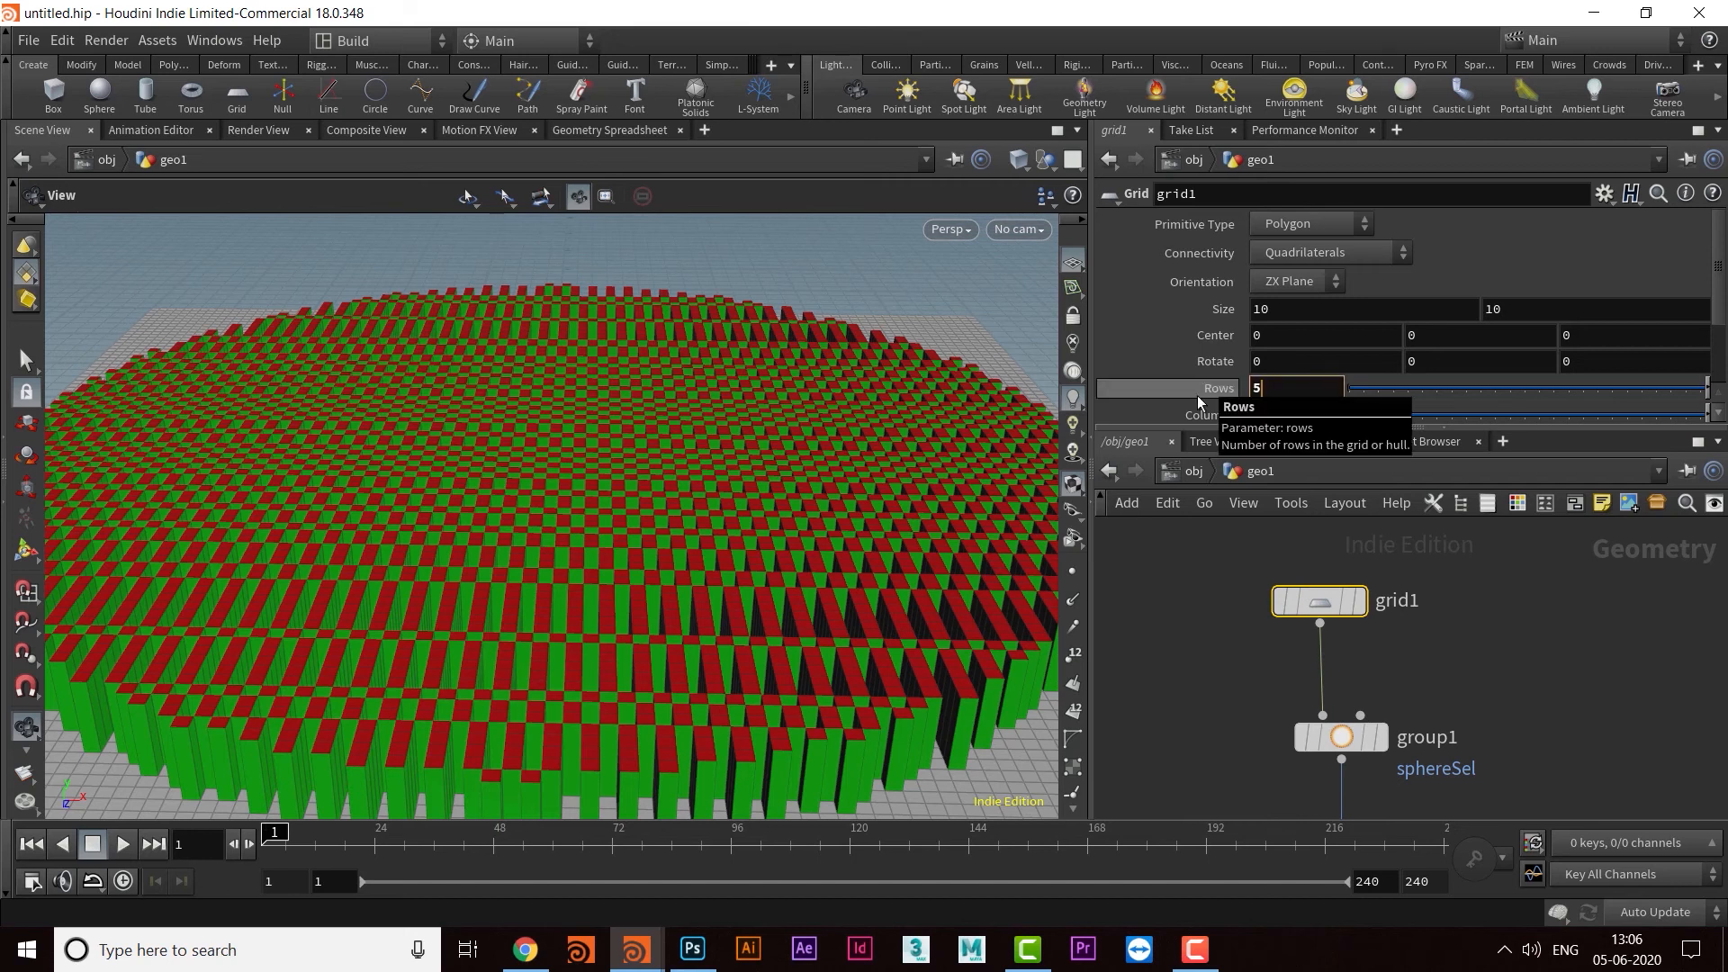
pyautogui.write('50')
pyautogui.press('Return')
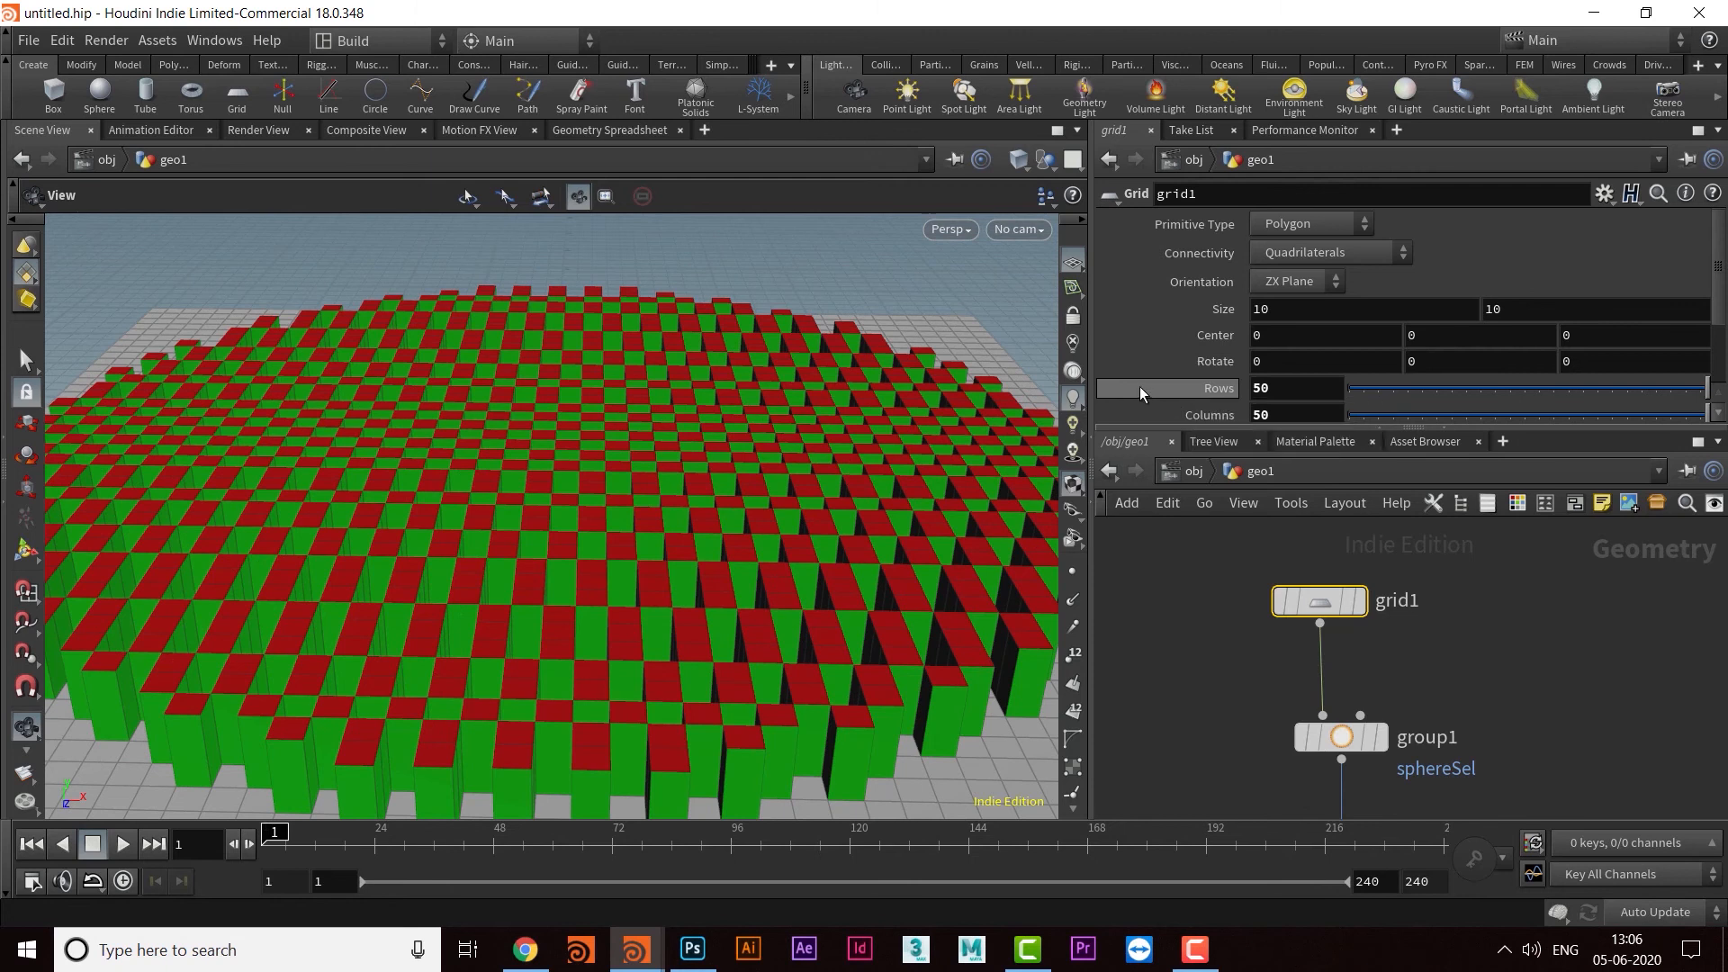
# Step: Try the grid with 1 column, 2 columns and a higher column count, and set the columns back to 50
pyautogui.write('1')
pyautogui.press('Return')
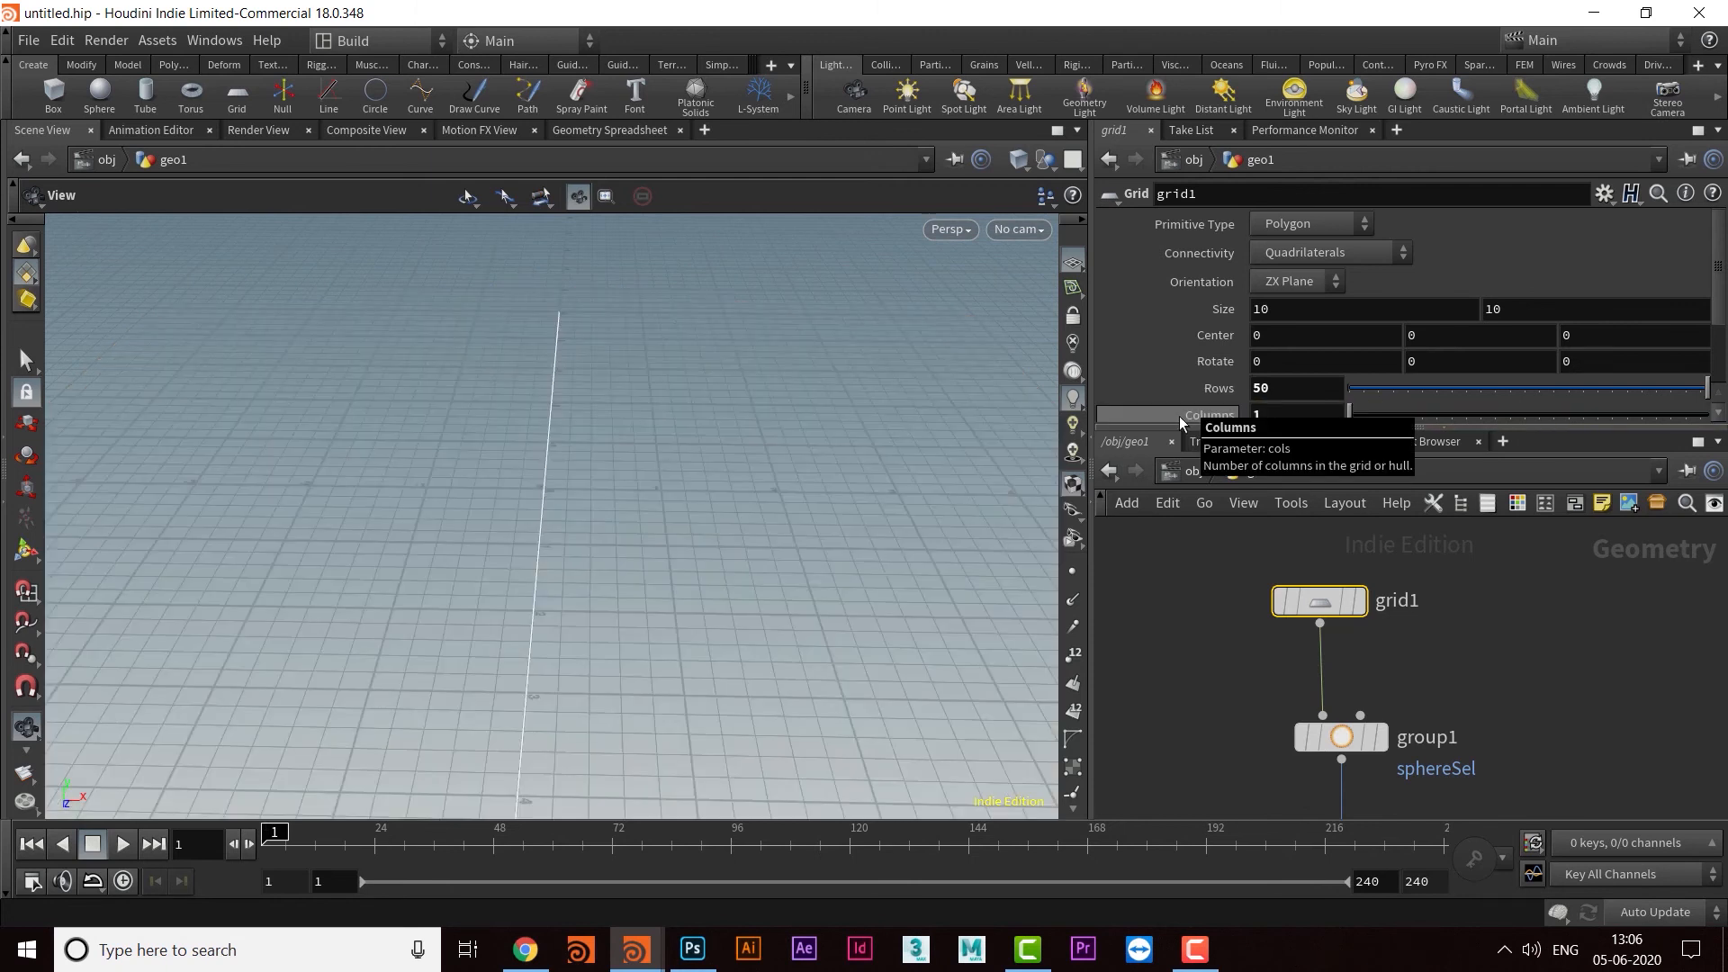
pyautogui.write('2')
pyautogui.press('Return')
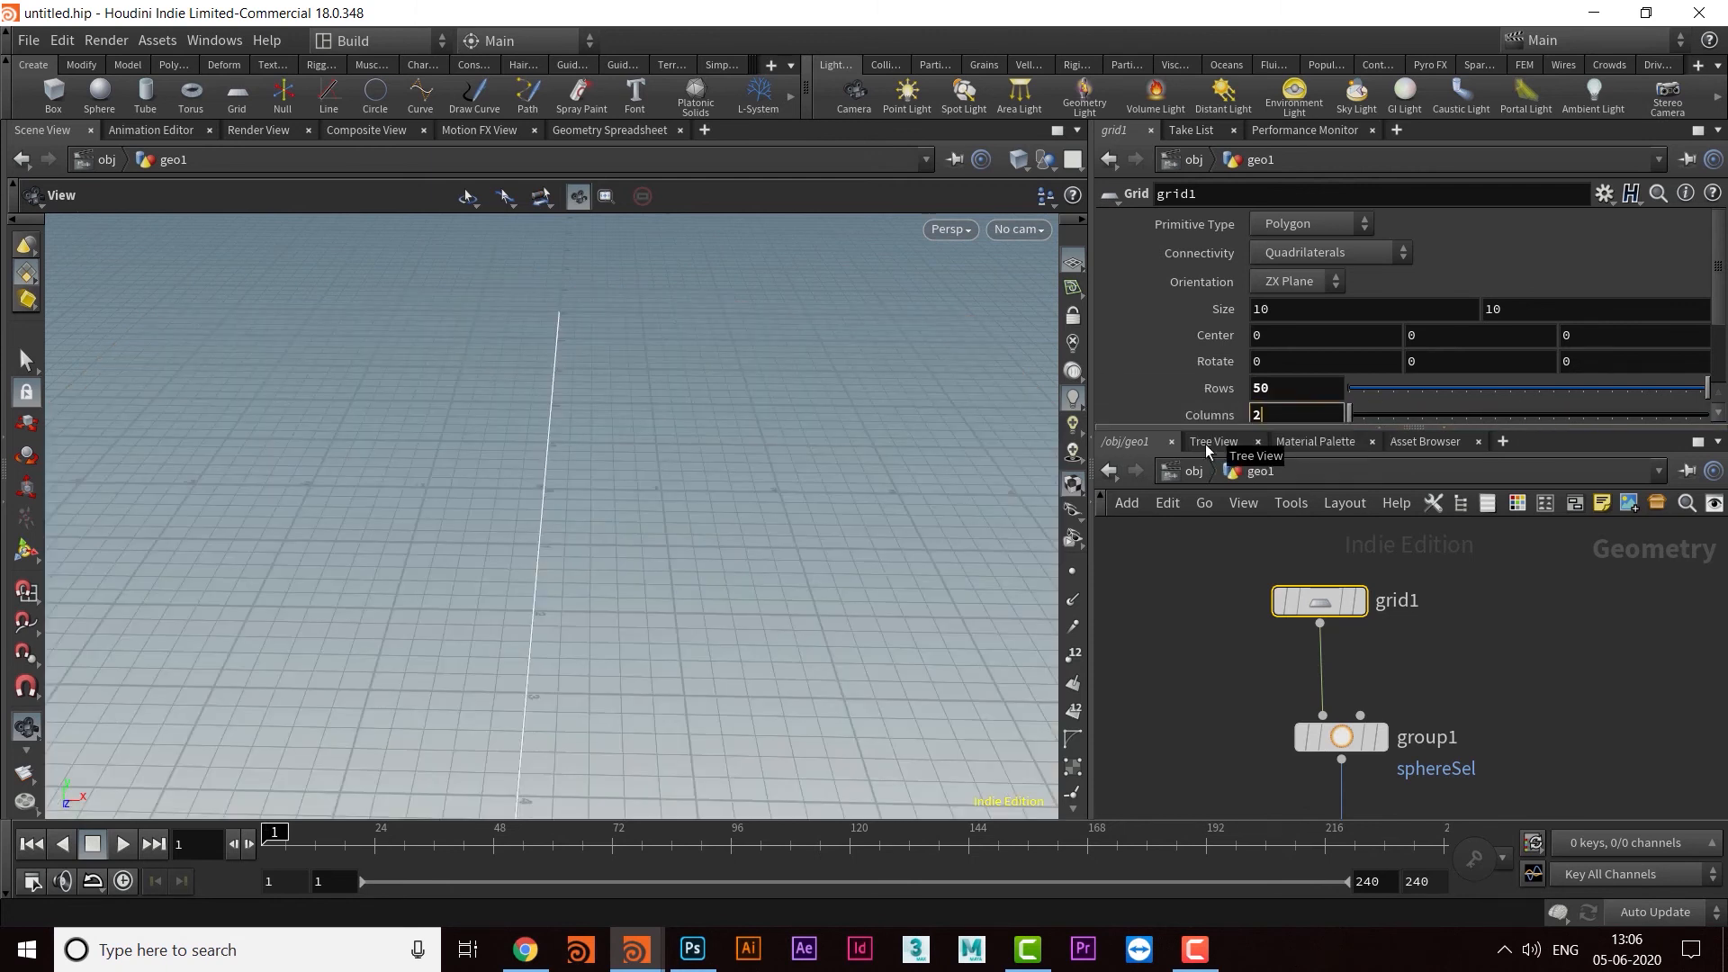
pyautogui.moveTo(1356, 415); pyautogui.dragTo(1591, 413)
pyautogui.click(1302, 416)
pyautogui.write('5')
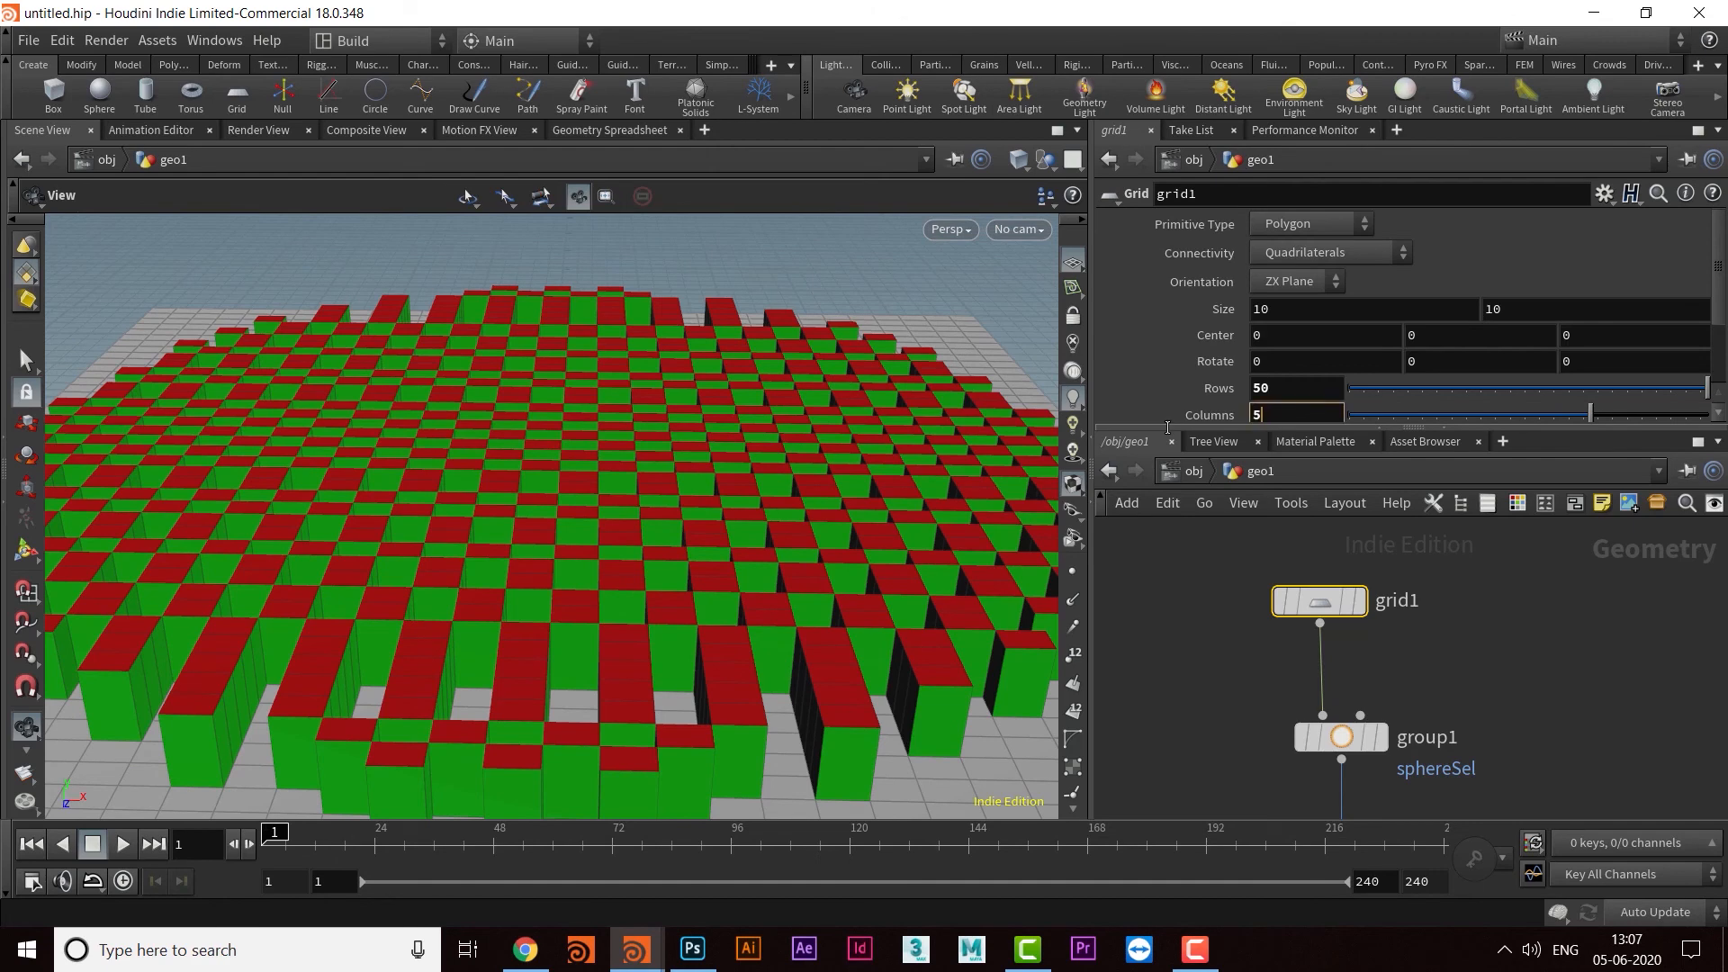
pyautogui.write('0')
pyautogui.press('Return')
# Step: Try the Group by Range node's range filter at 1 of 6 and return it to 1 of 2
pyautogui.moveTo(568, 692); pyautogui.dragTo(659, 465)
pyautogui.moveTo(1457, 605); pyautogui.dragTo(1427, 437, button='middle')
pyautogui.moveTo(1450, 735); pyautogui.dragTo(1398, 716, button='middle')
pyautogui.click(1257, 656)
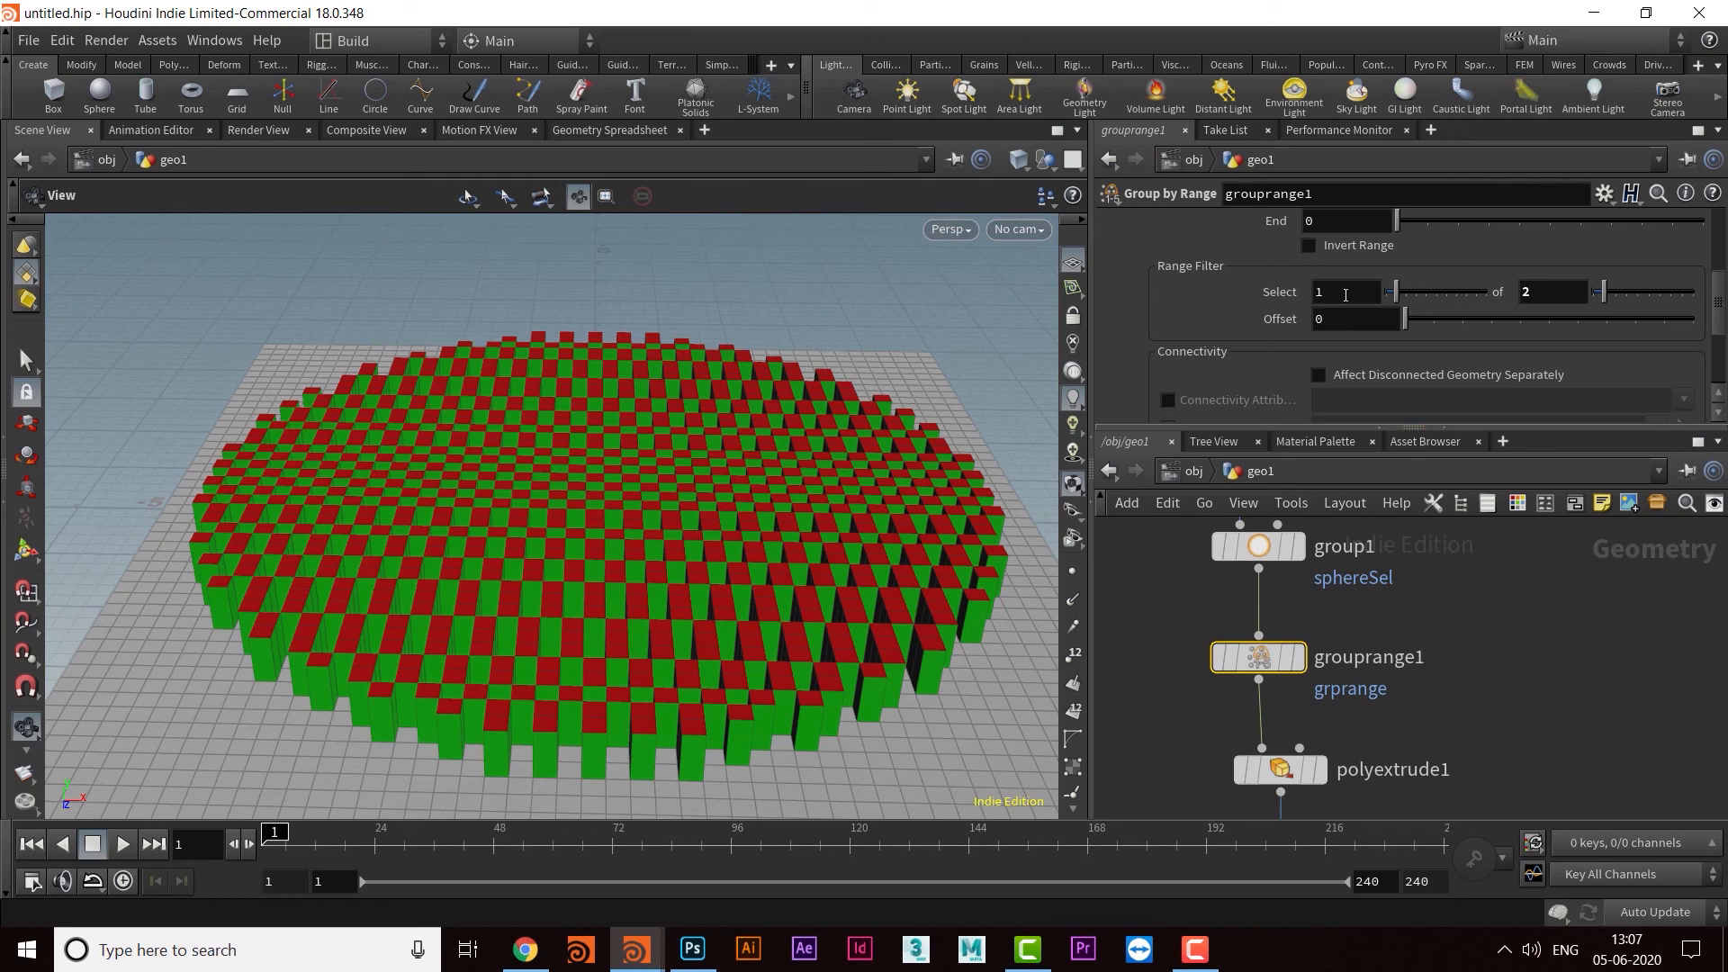
pyautogui.click(1551, 301)
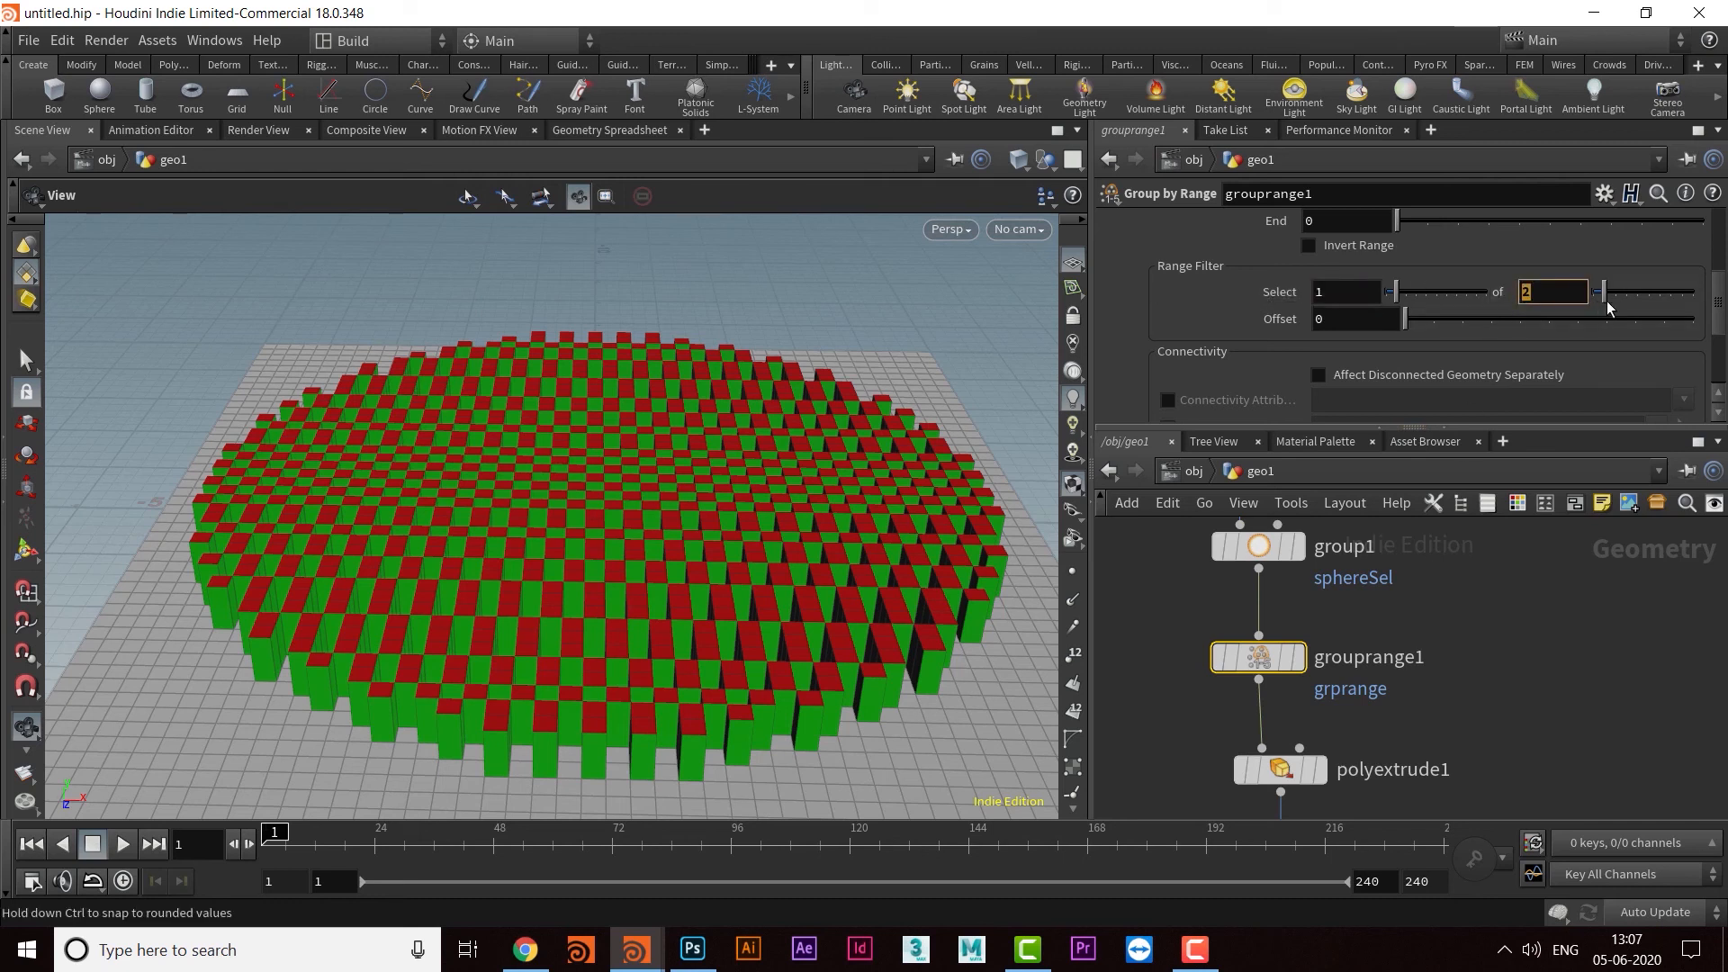
pyautogui.moveTo(1606, 299); pyautogui.dragTo(1655, 309)
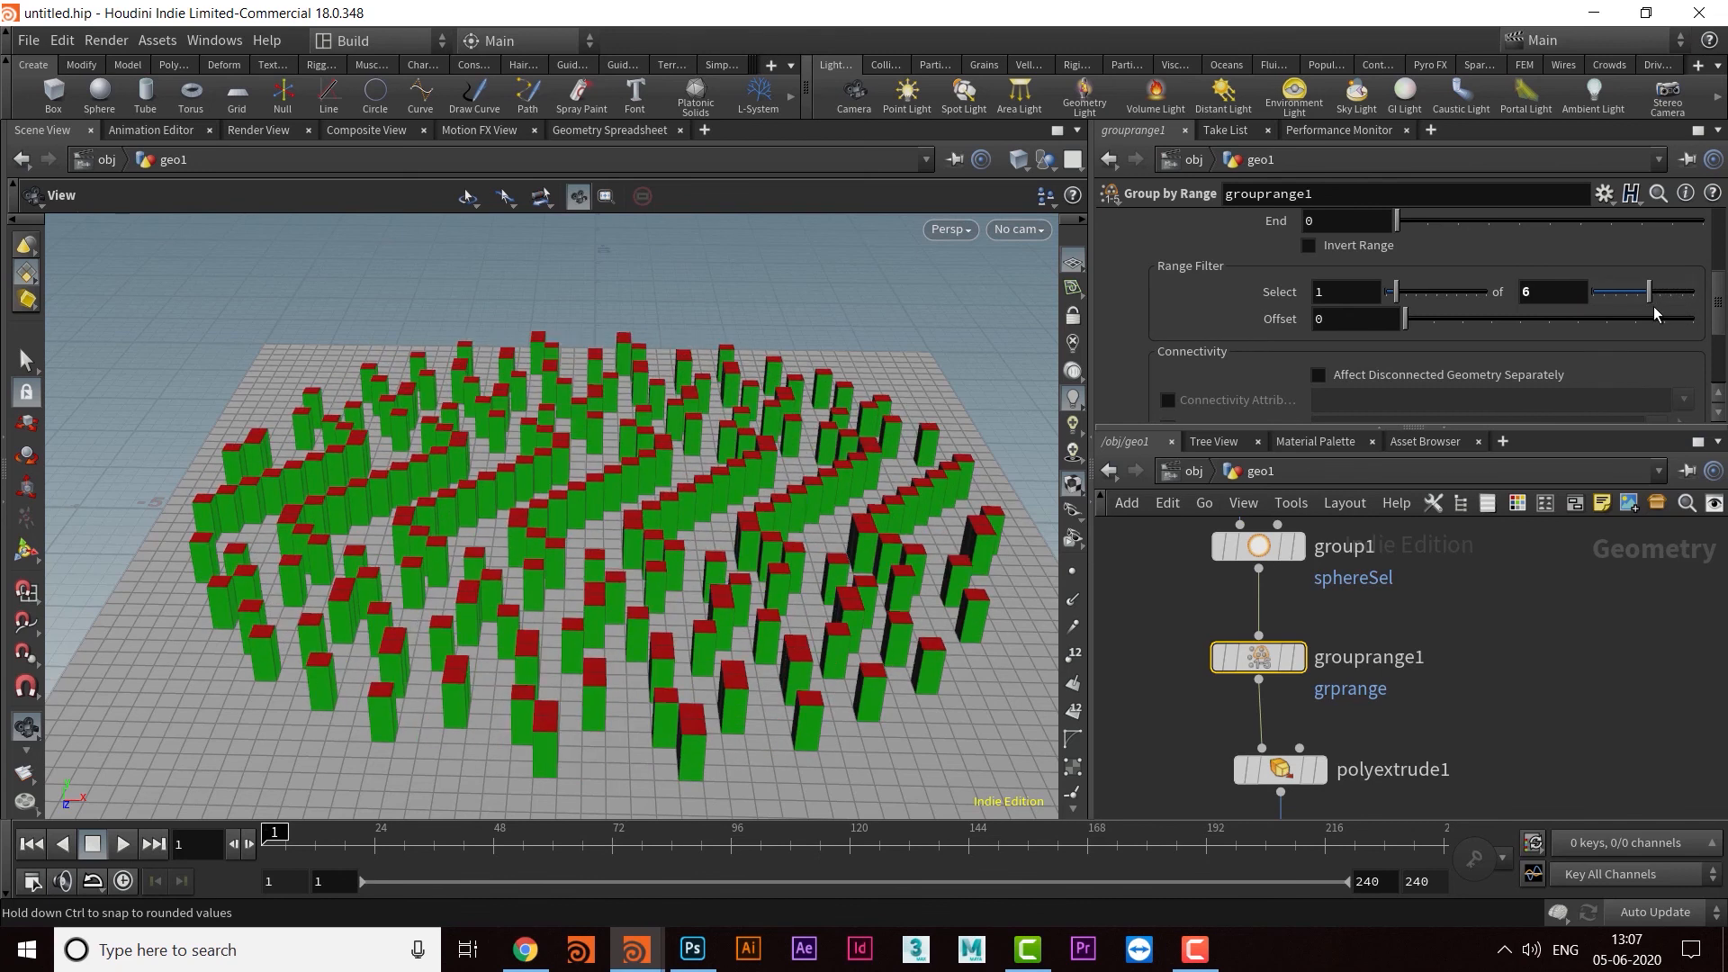
pyautogui.doubleClick(1539, 292)
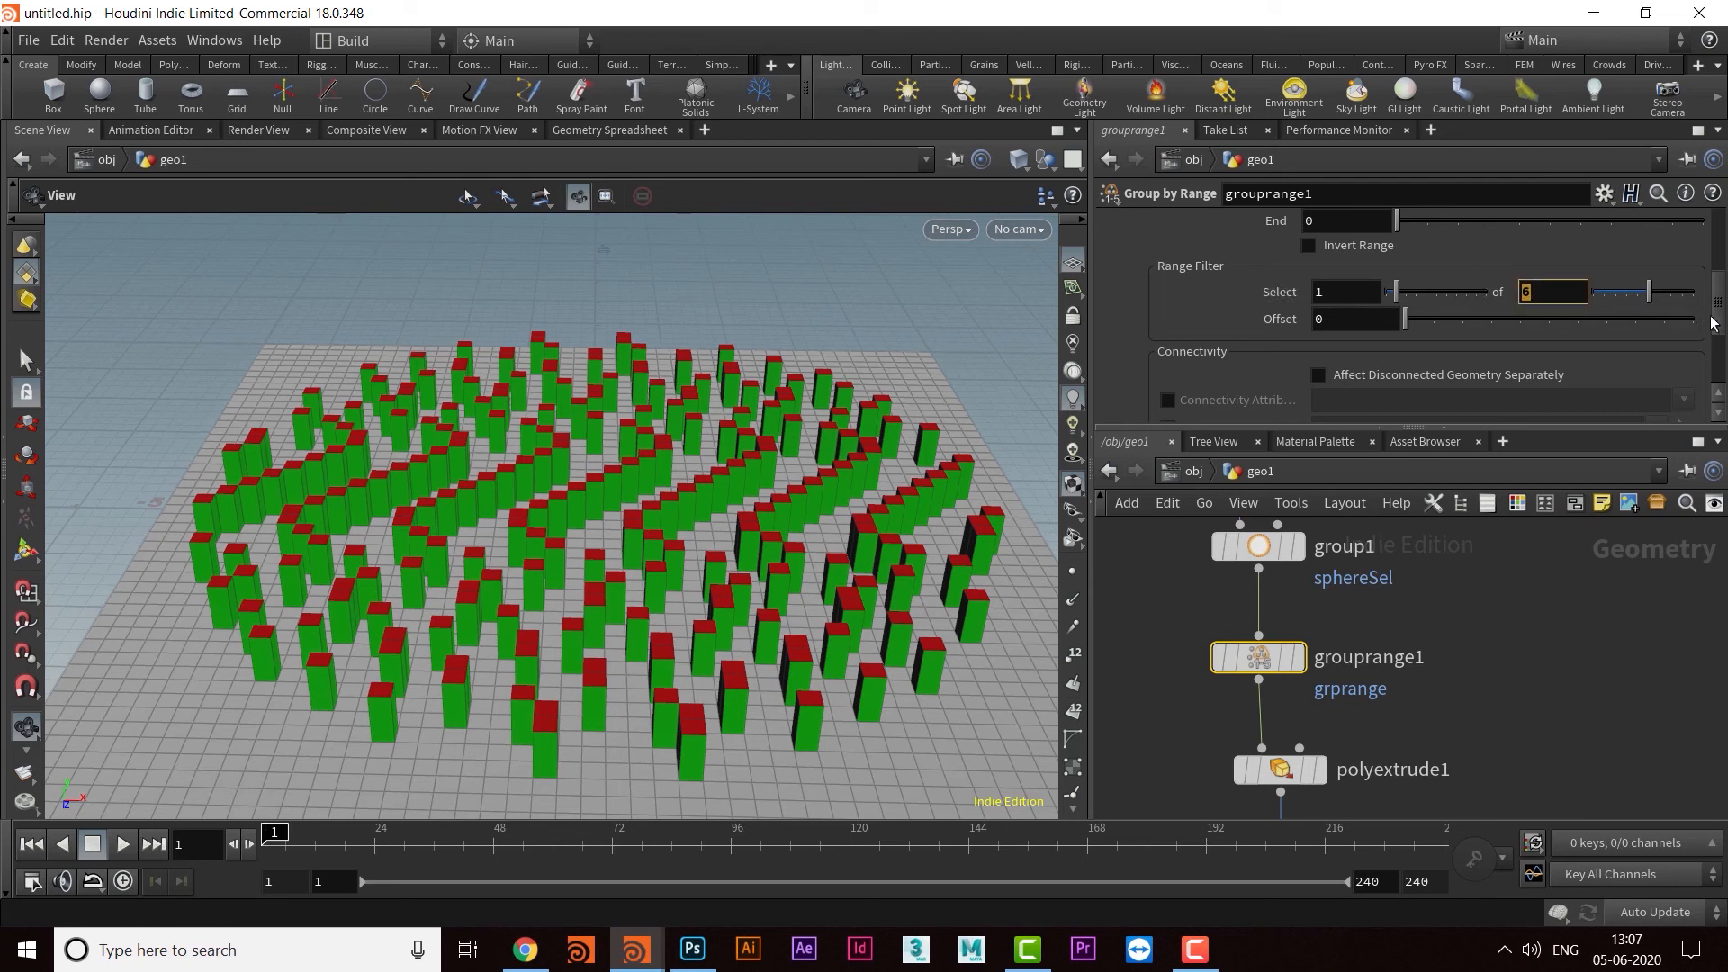
pyautogui.moveTo(1408, 324)
pyautogui.mouseDown()
pyautogui.moveTo(1543, 320)
pyautogui.moveTo(1386, 321)
pyautogui.mouseUp()
pyautogui.moveTo(1649, 292); pyautogui.dragTo(1609, 297)
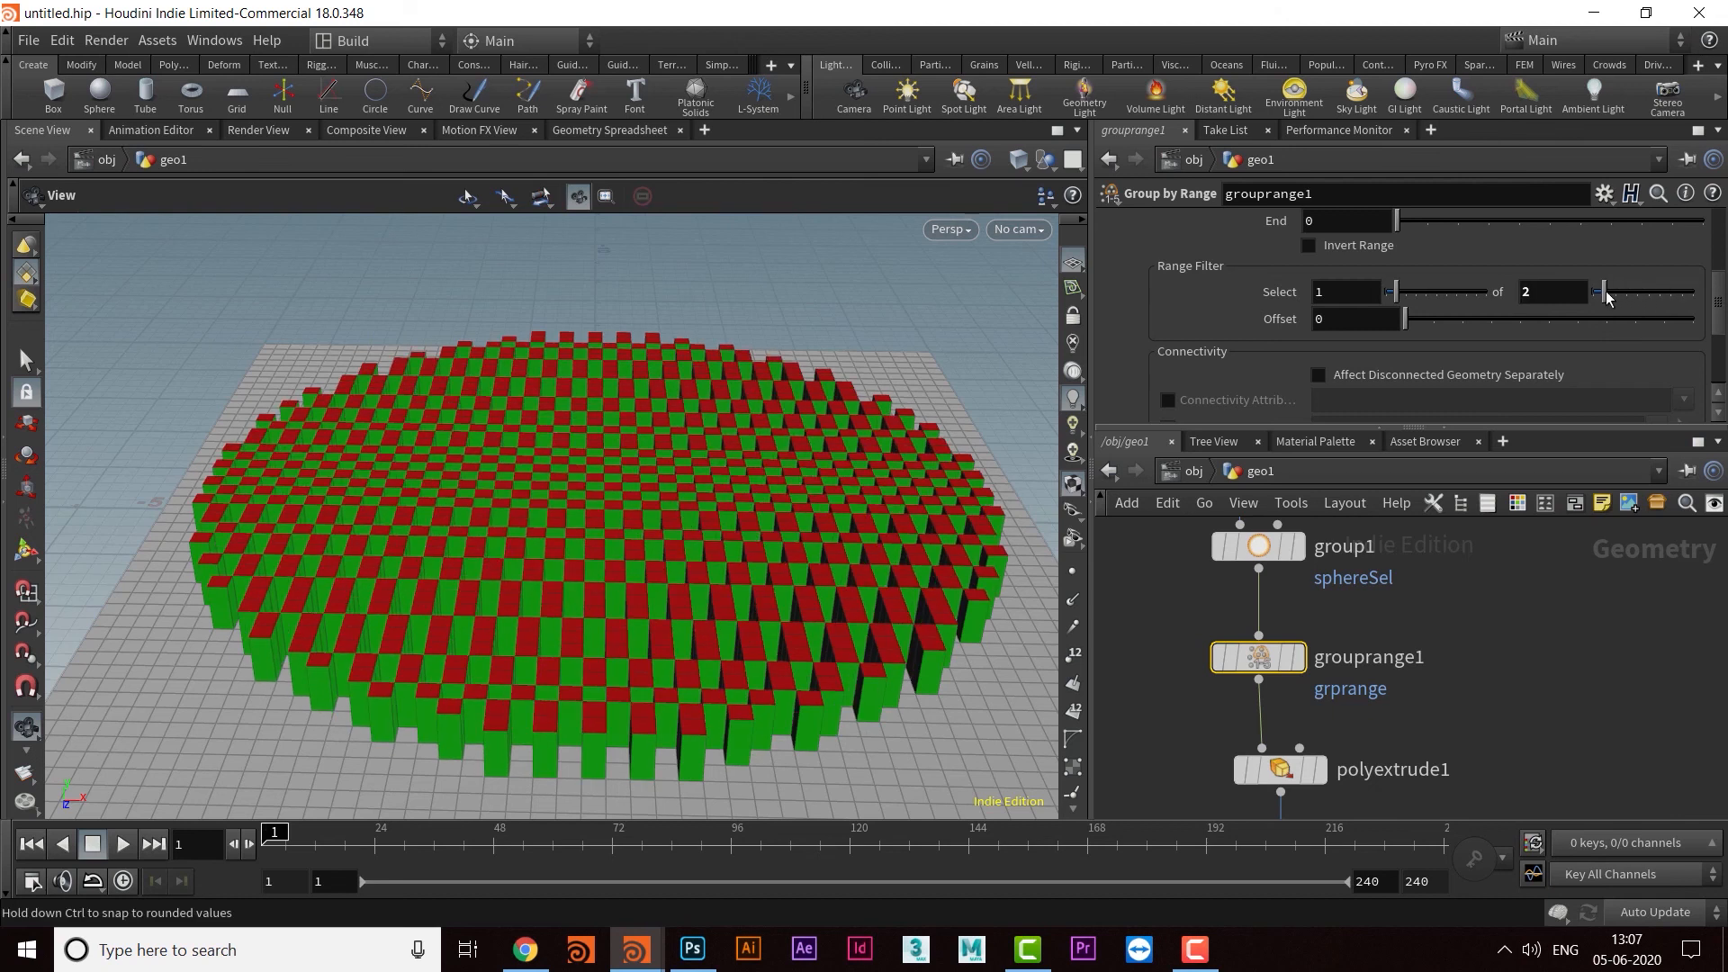
# Step: Change the Group by Range node's range type to Start/End
pyautogui.moveTo(1715, 304); pyautogui.dragTo(1719, 263)
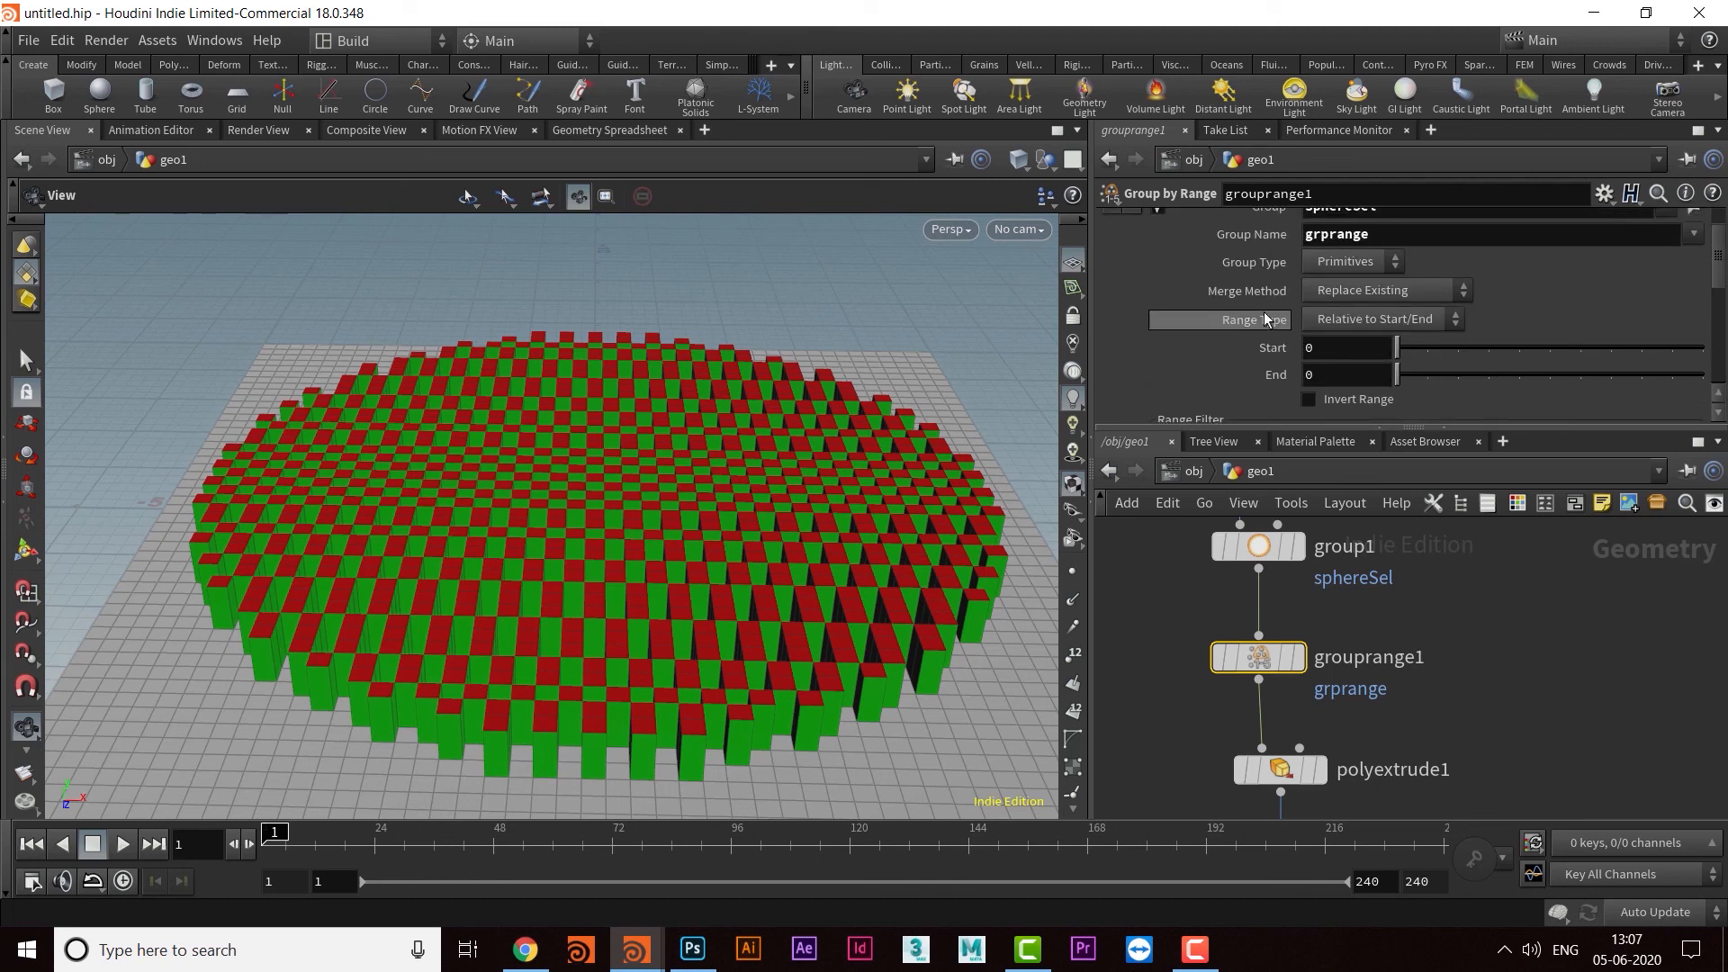
pyautogui.click(1341, 321)
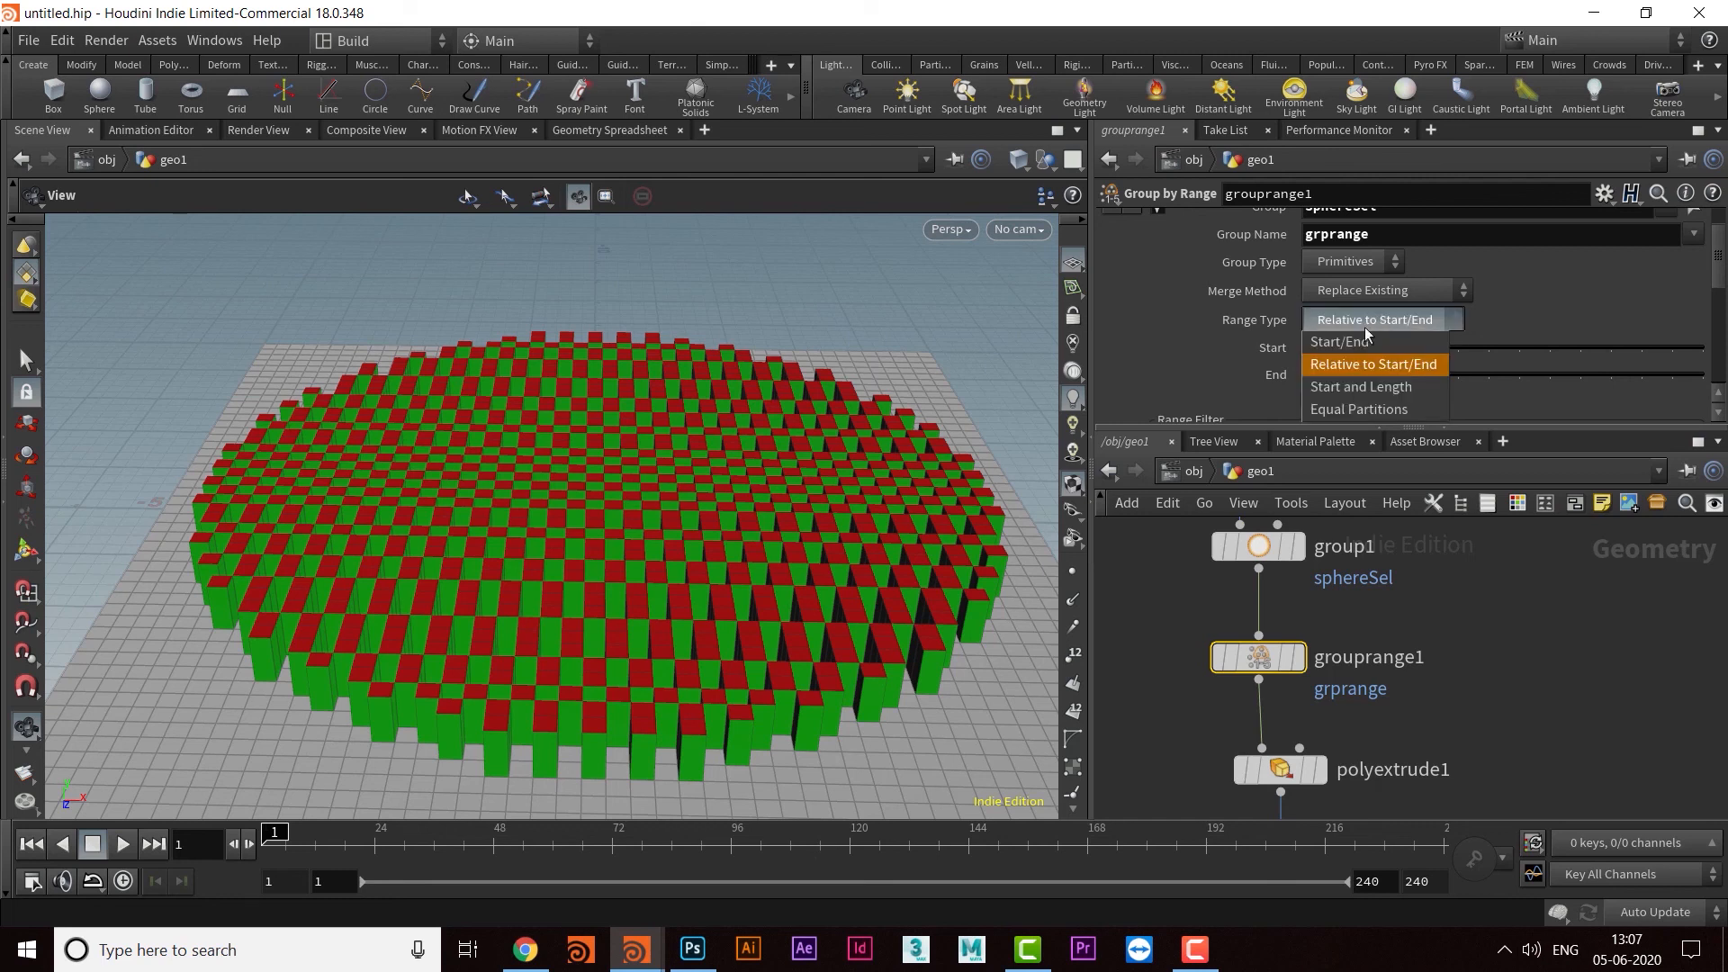
pyautogui.click(1366, 343)
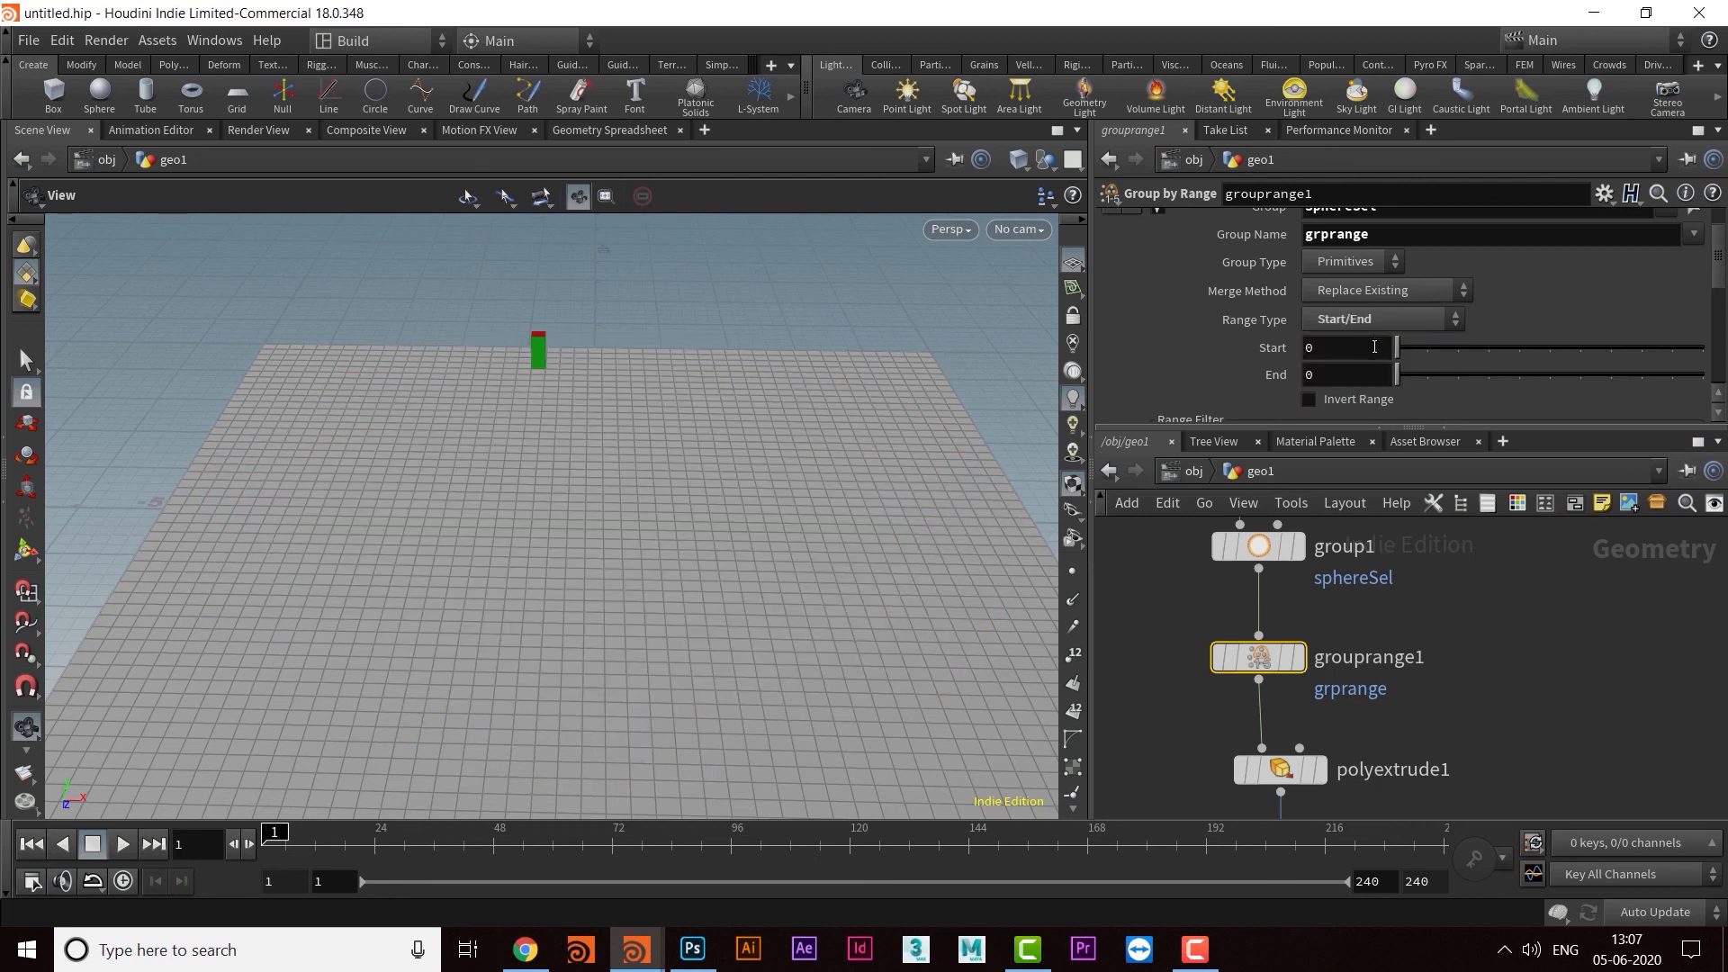
# Step: Try the Group by Range node's end at 10 with the range inverted, and turn the inversion back off
pyautogui.moveTo(1412, 376); pyautogui.dragTo(1722, 389)
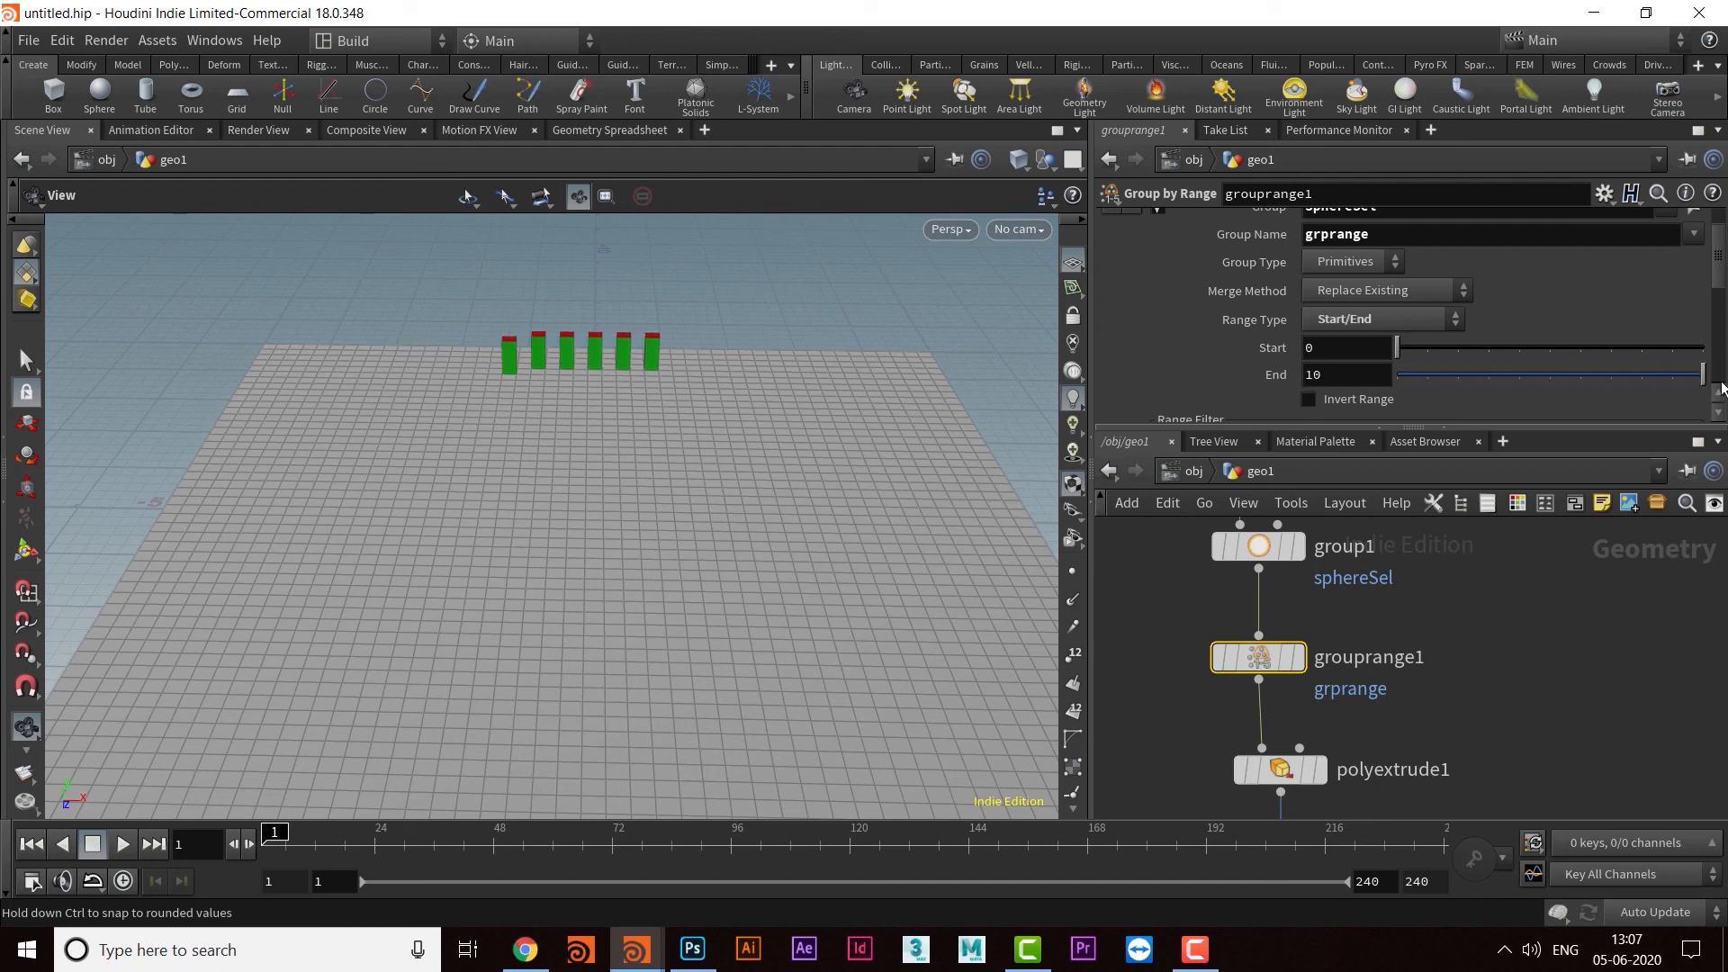
pyautogui.click(1310, 396)
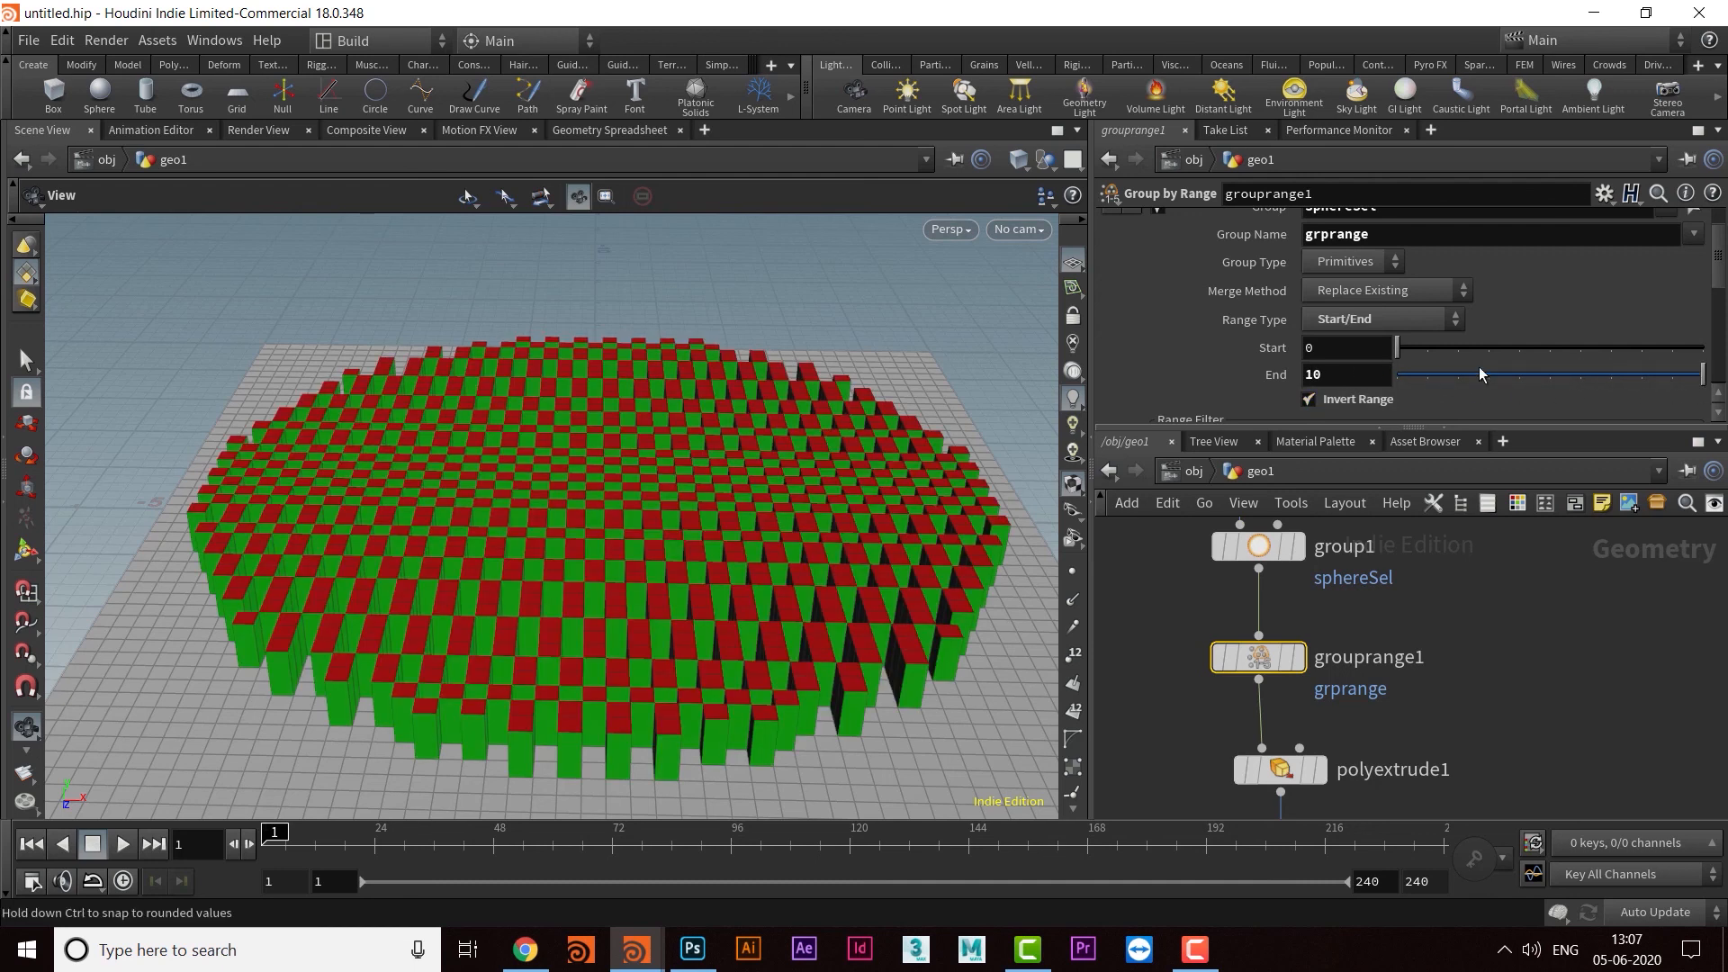
pyautogui.moveTo(1704, 378)
pyautogui.mouseDown()
pyautogui.moveTo(1450, 397)
pyautogui.moveTo(1540, 376)
pyautogui.moveTo(1719, 396)
pyautogui.mouseUp()
pyautogui.moveTo(1406, 351); pyautogui.dragTo(1229, 387)
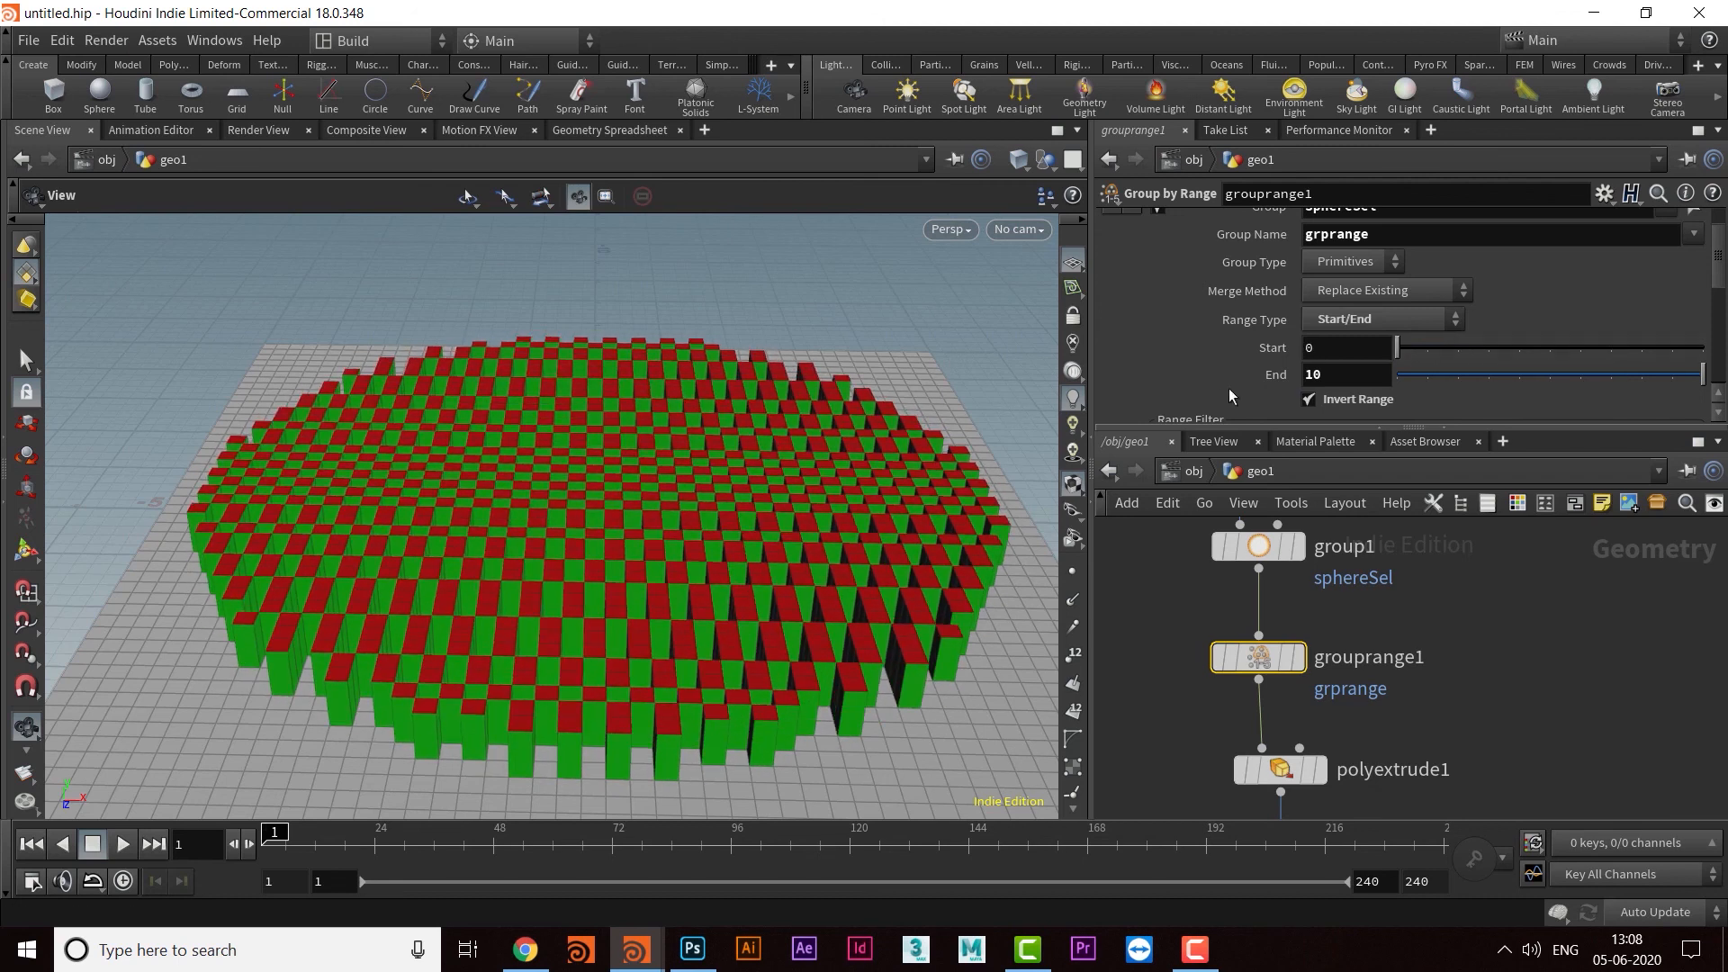
pyautogui.click(1308, 401)
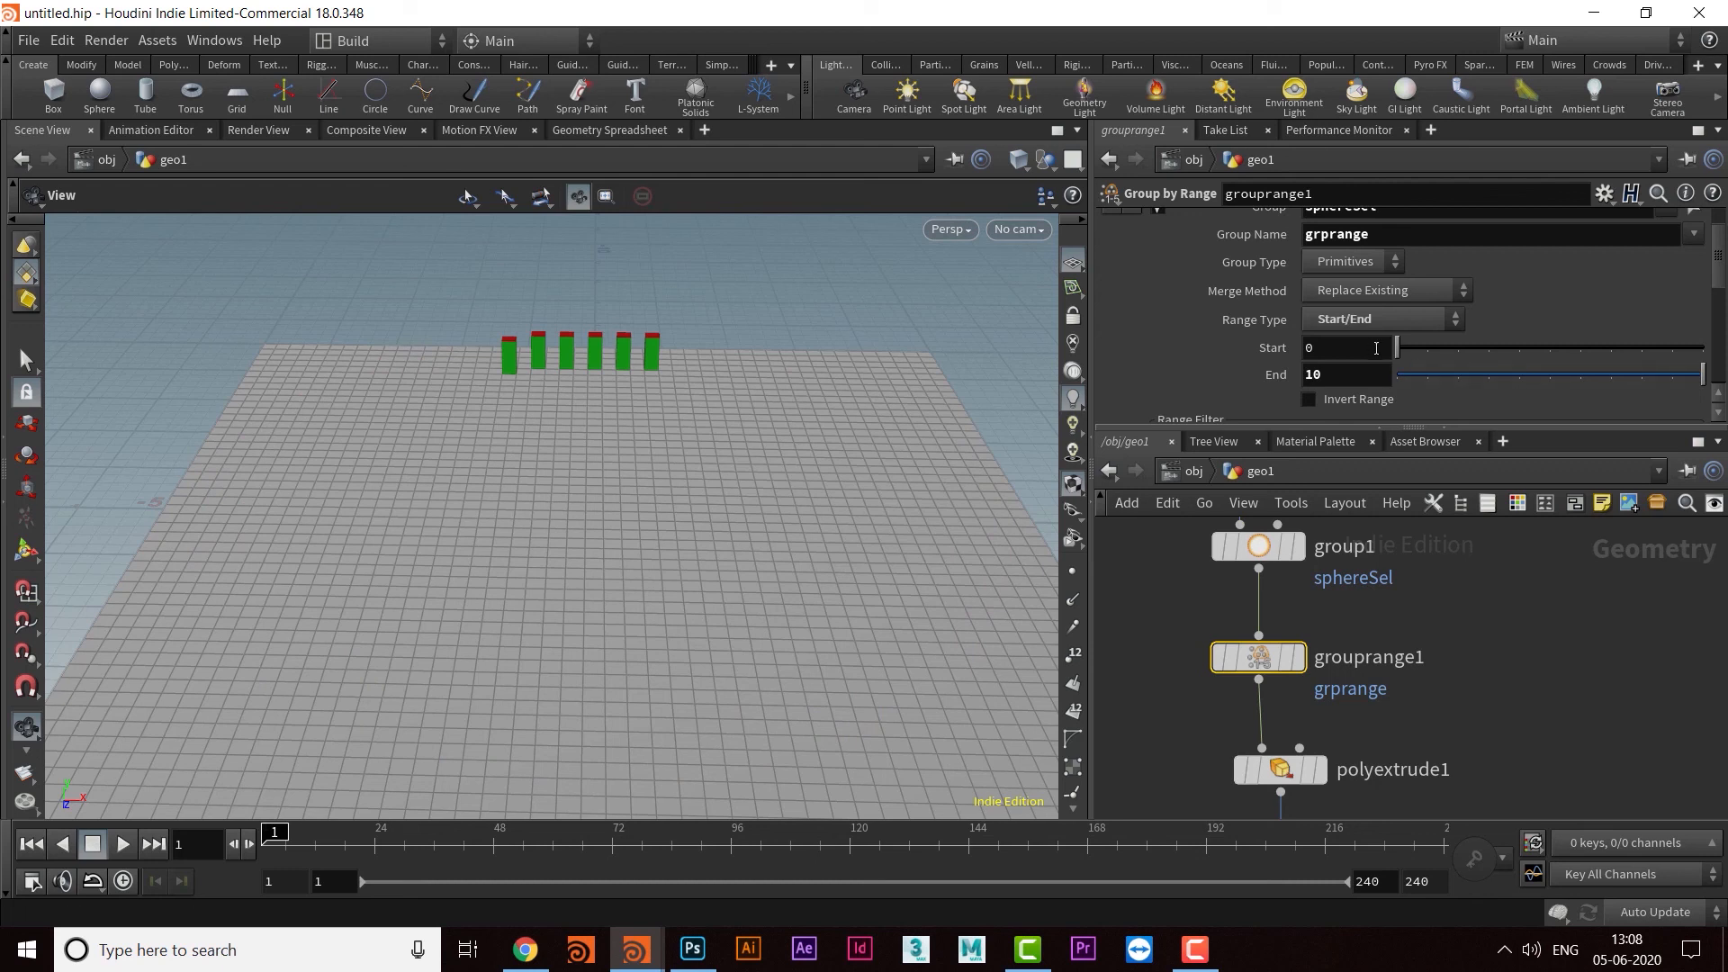
# Step: Drive the Group by Range node's end value with the expression $F and play the timeline to preview the animated extrusion
pyautogui.moveTo(1633, 376); pyautogui.dragTo(1295, 371)
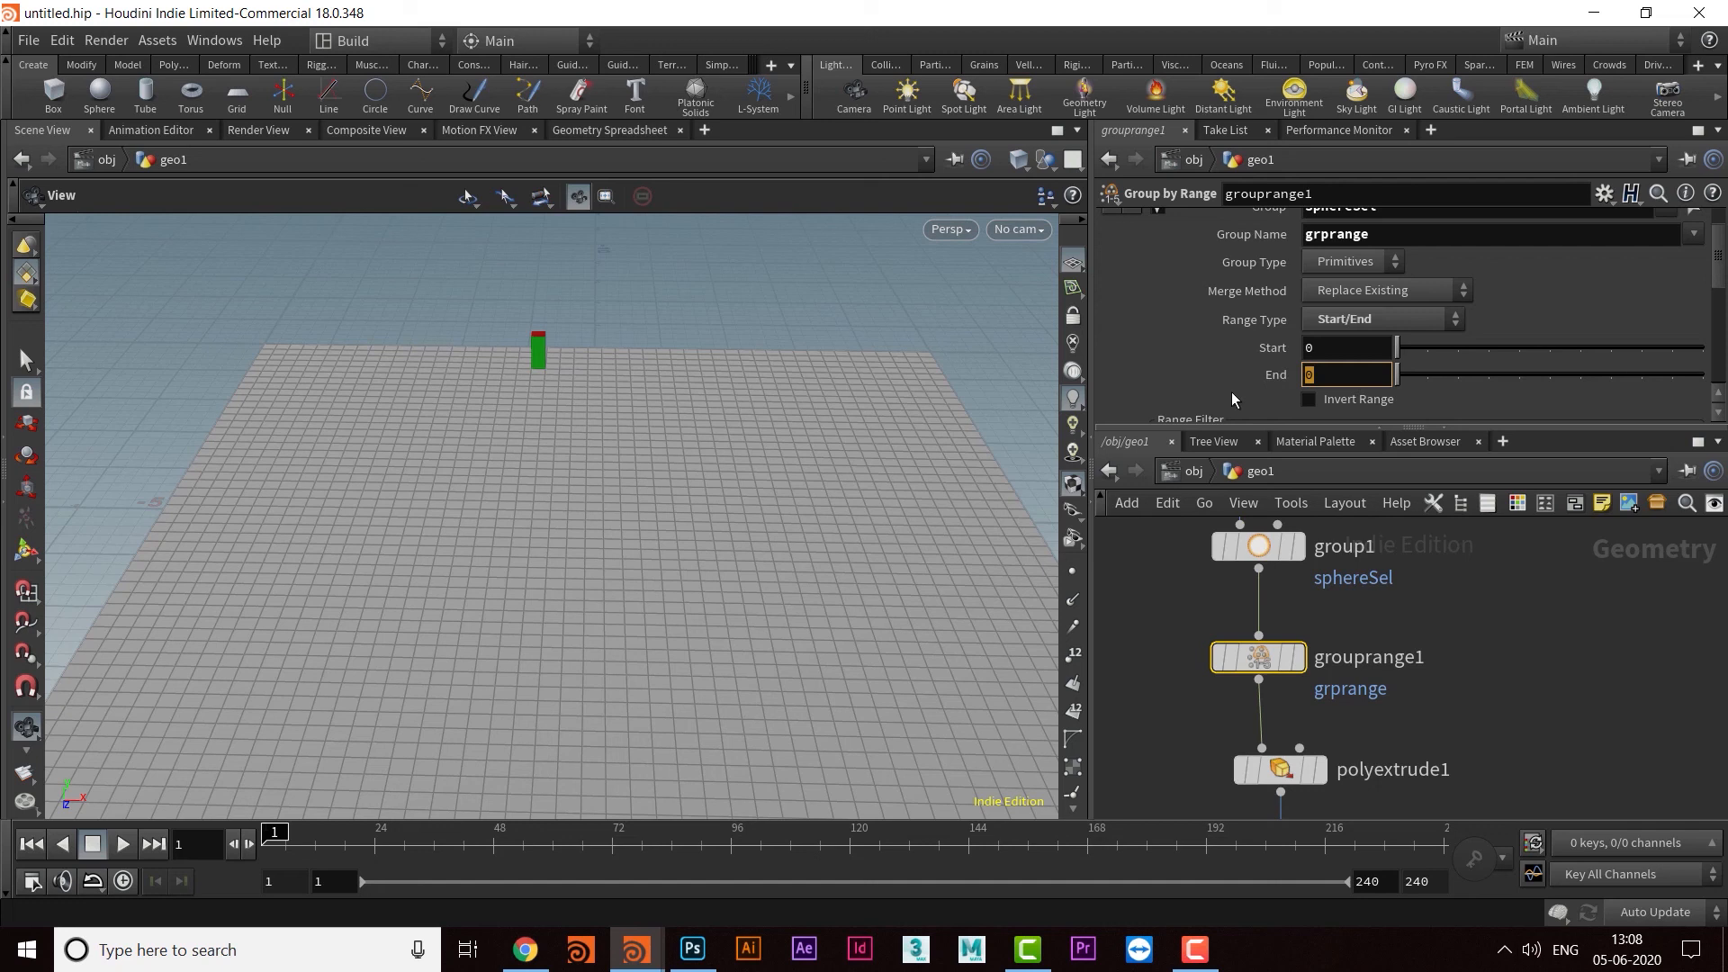
pyautogui.write('$')
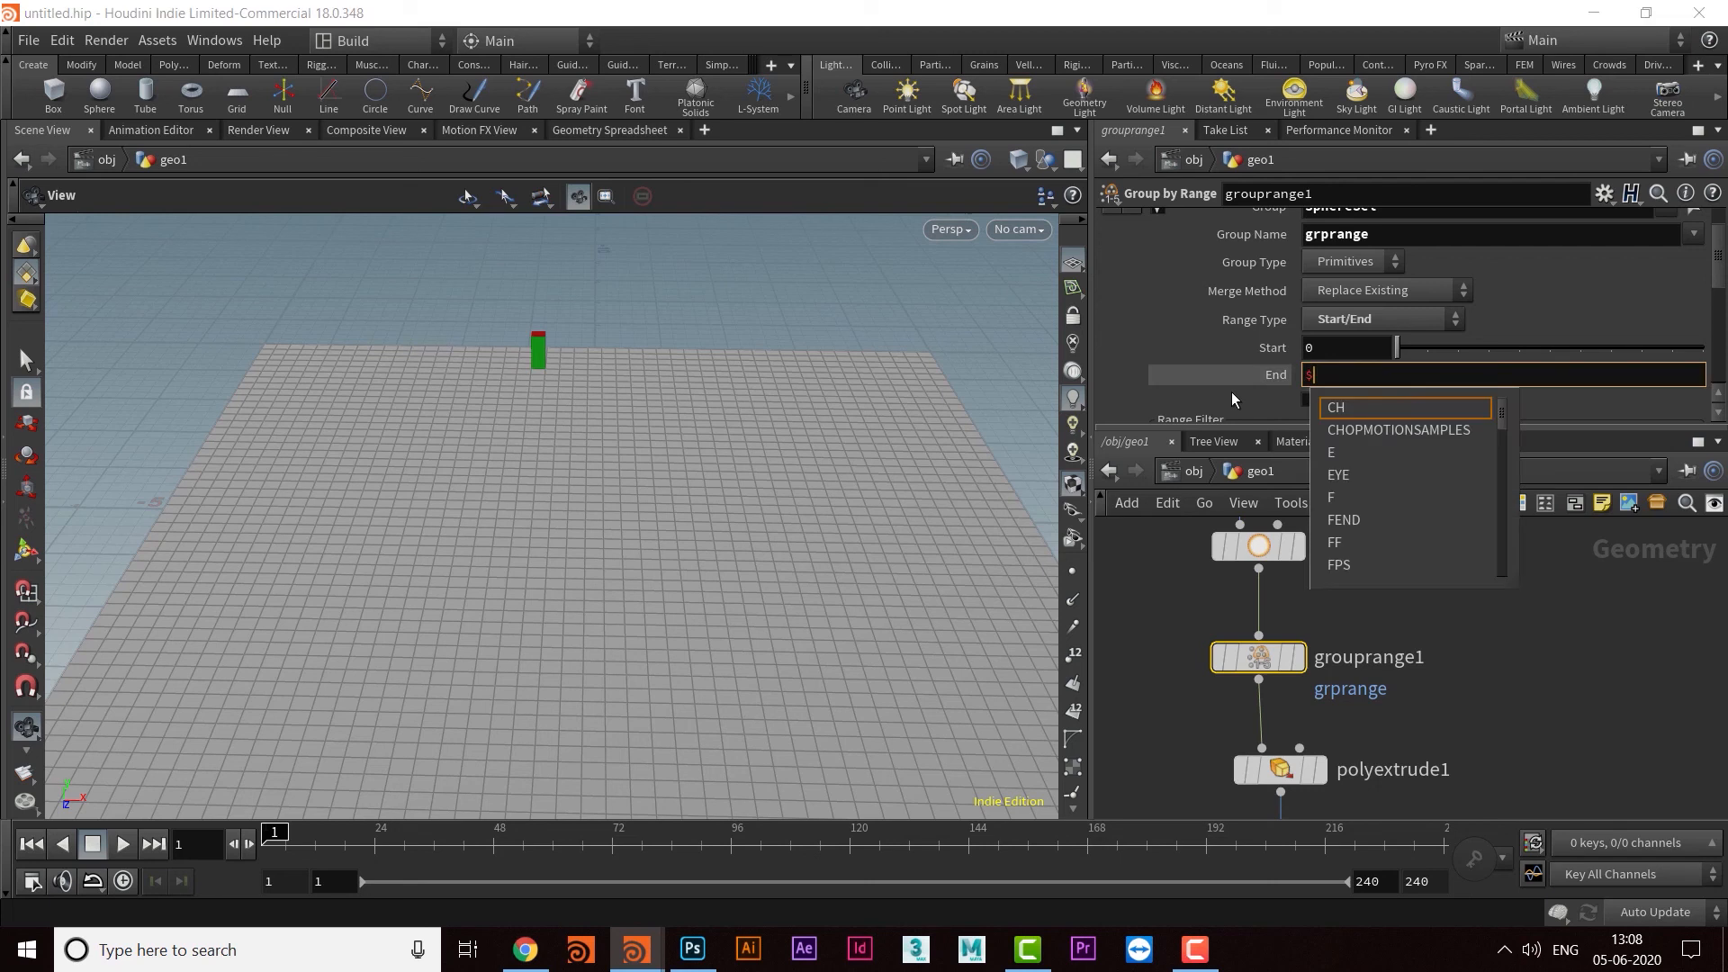
pyautogui.write('F')
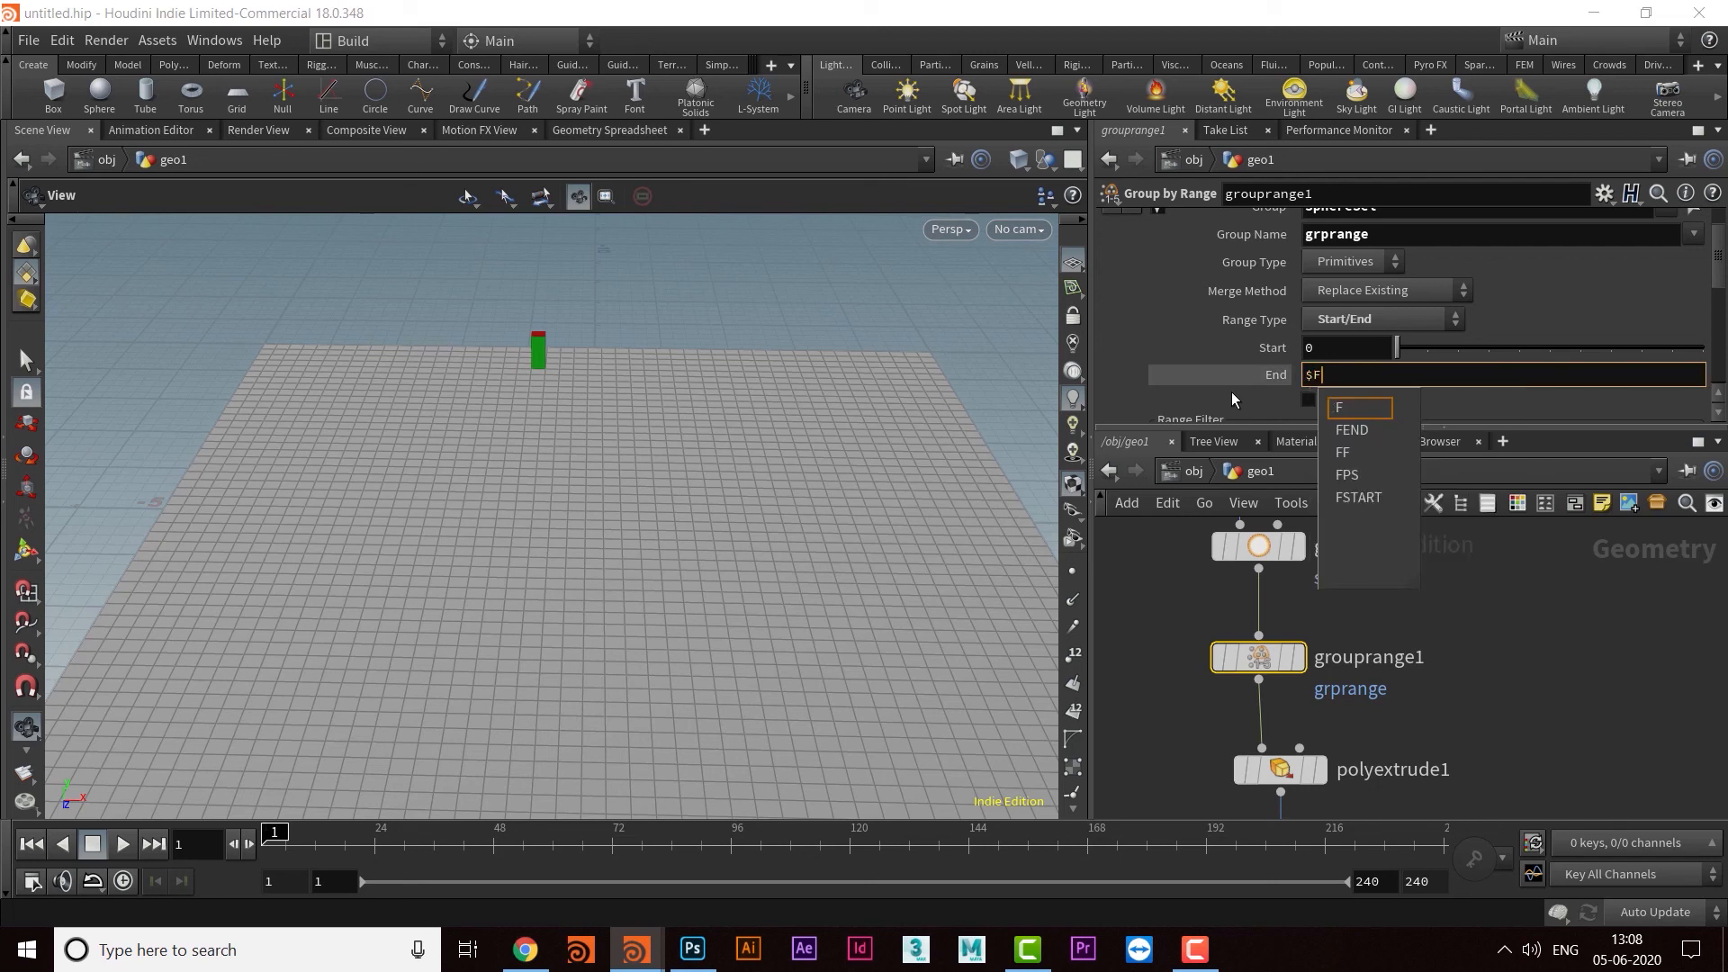
pyautogui.press('Return')
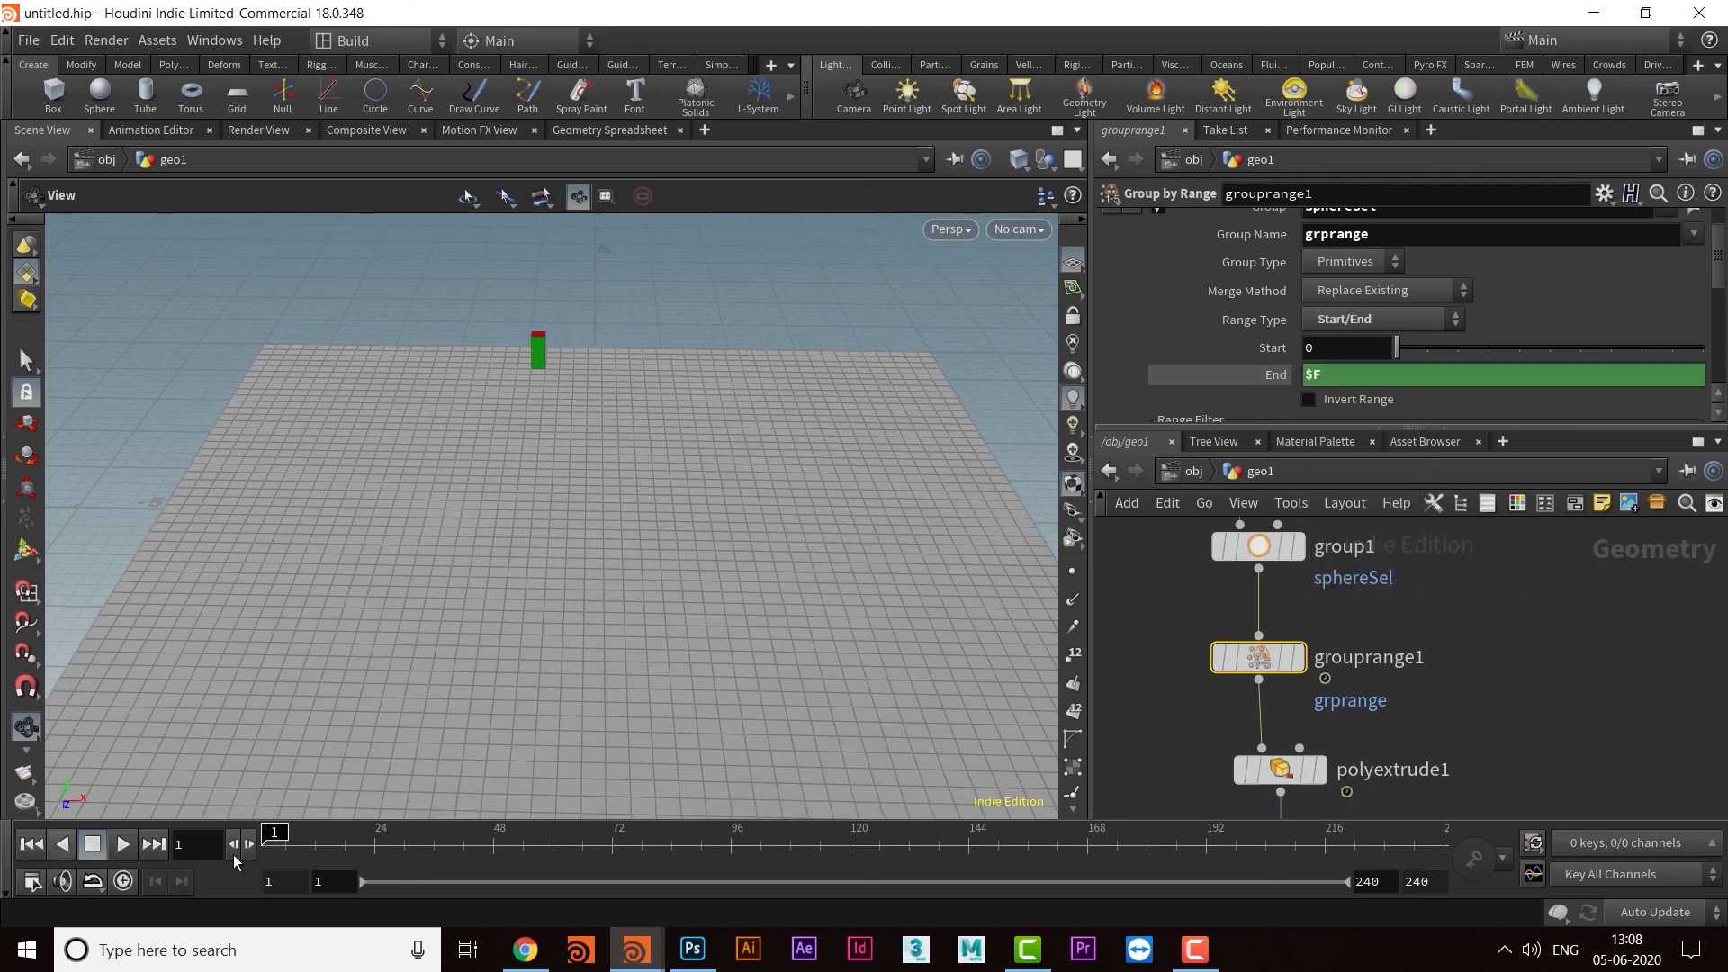
pyautogui.click(122, 844)
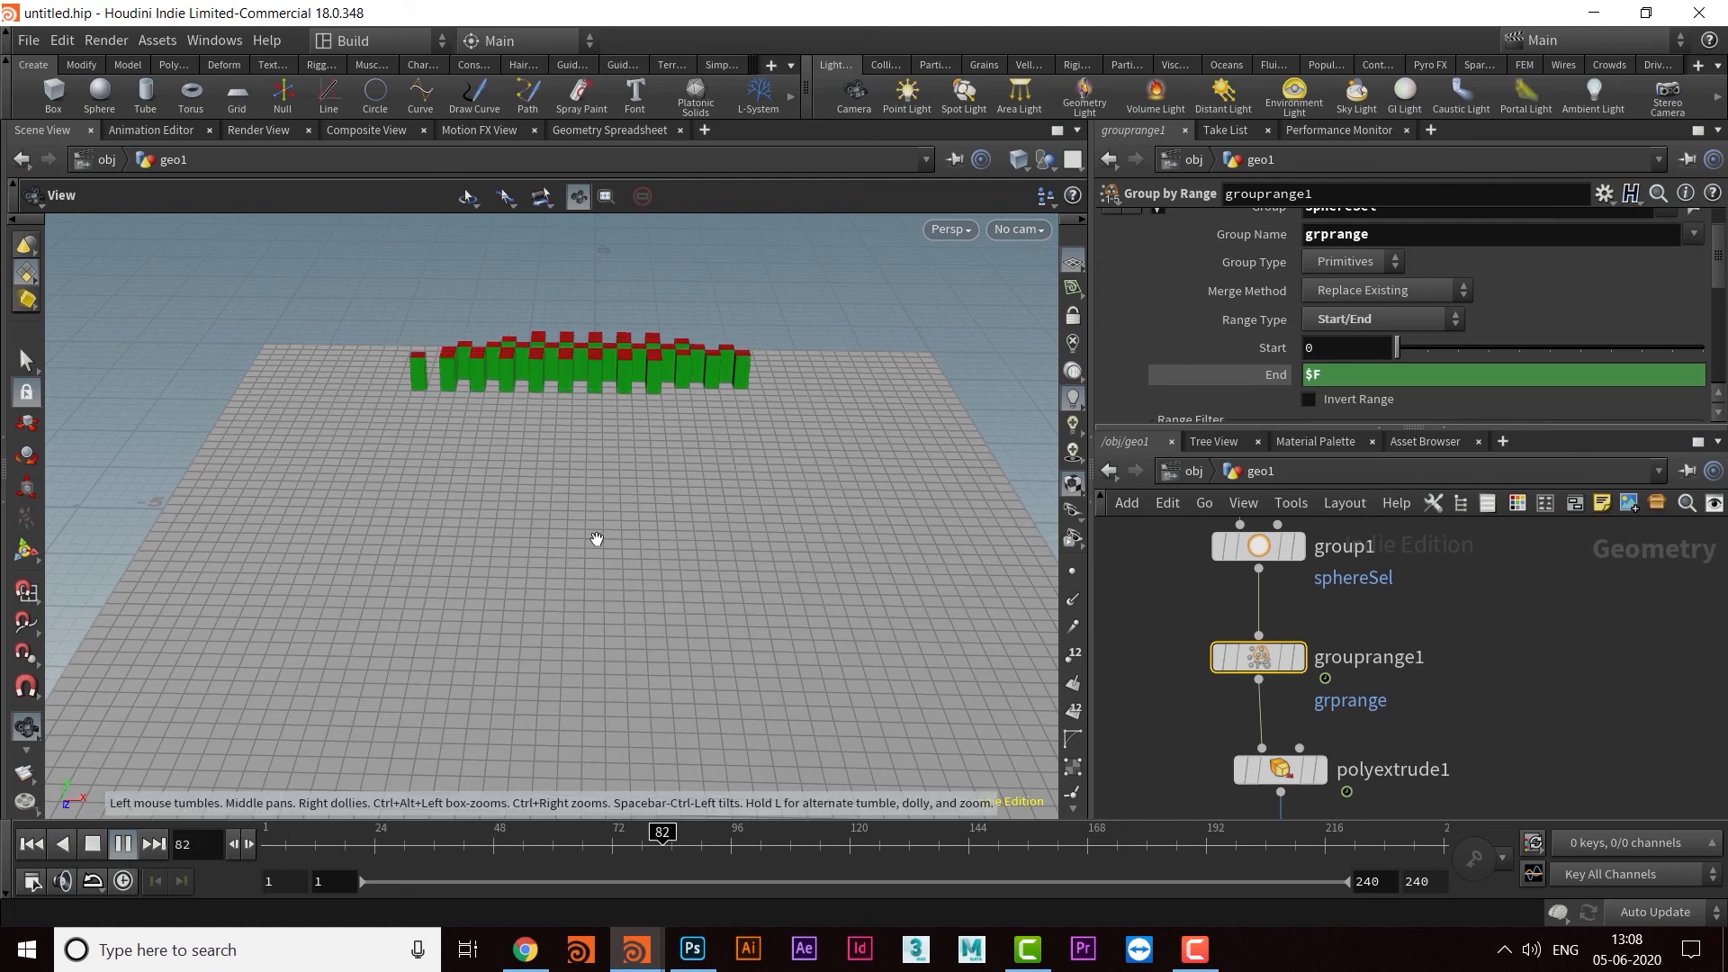
pyautogui.click(122, 848)
# Step: Extend the global animation range to end at frame 1000 and apply it
pyautogui.click(122, 881)
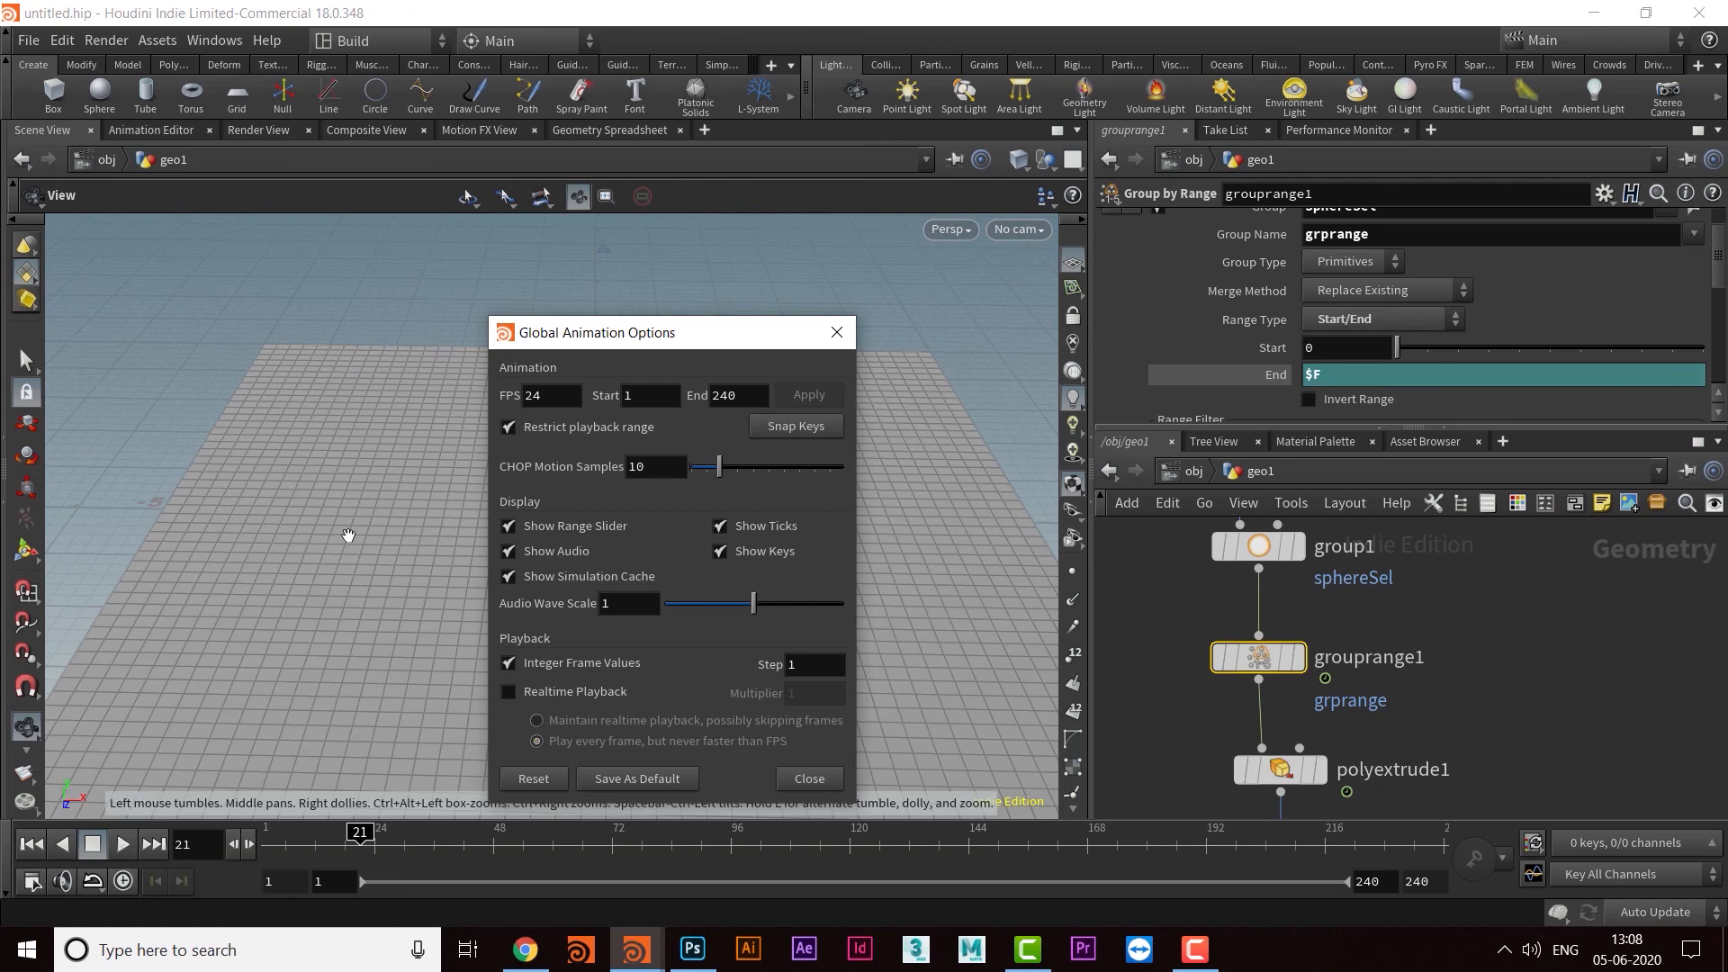
pyautogui.moveTo(637, 341); pyautogui.dragTo(944, 185)
pyautogui.moveTo(1044, 235); pyautogui.dragTo(988, 233)
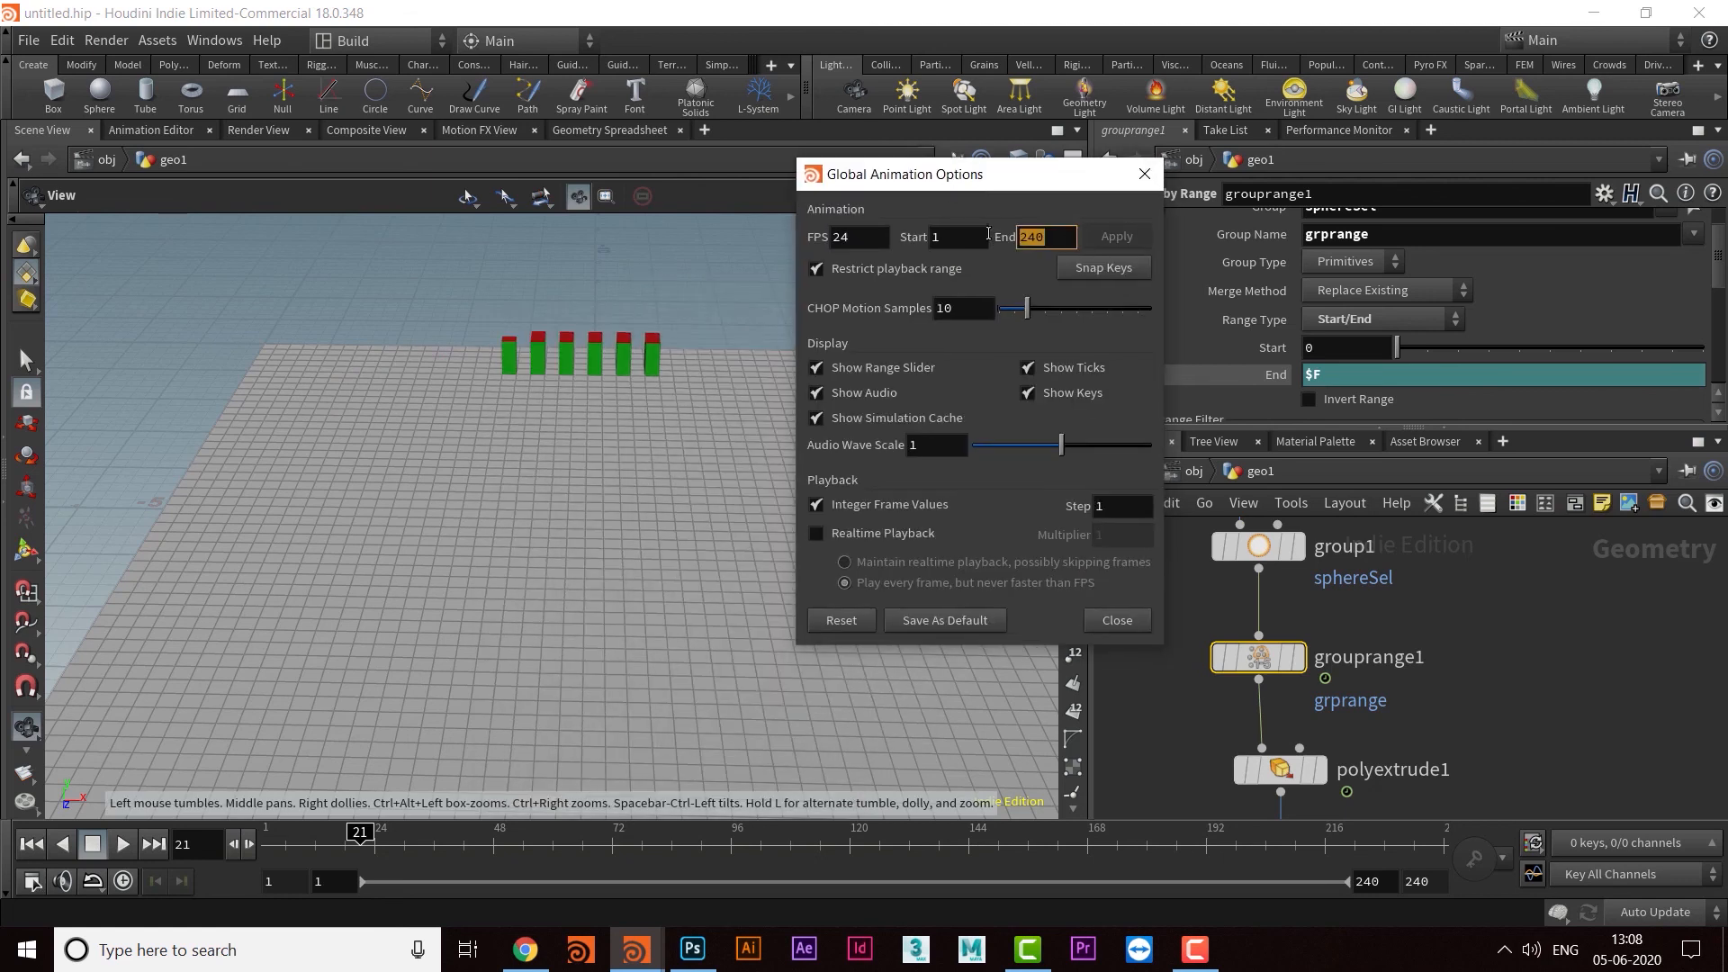
pyautogui.write('1000')
pyautogui.press('Return')
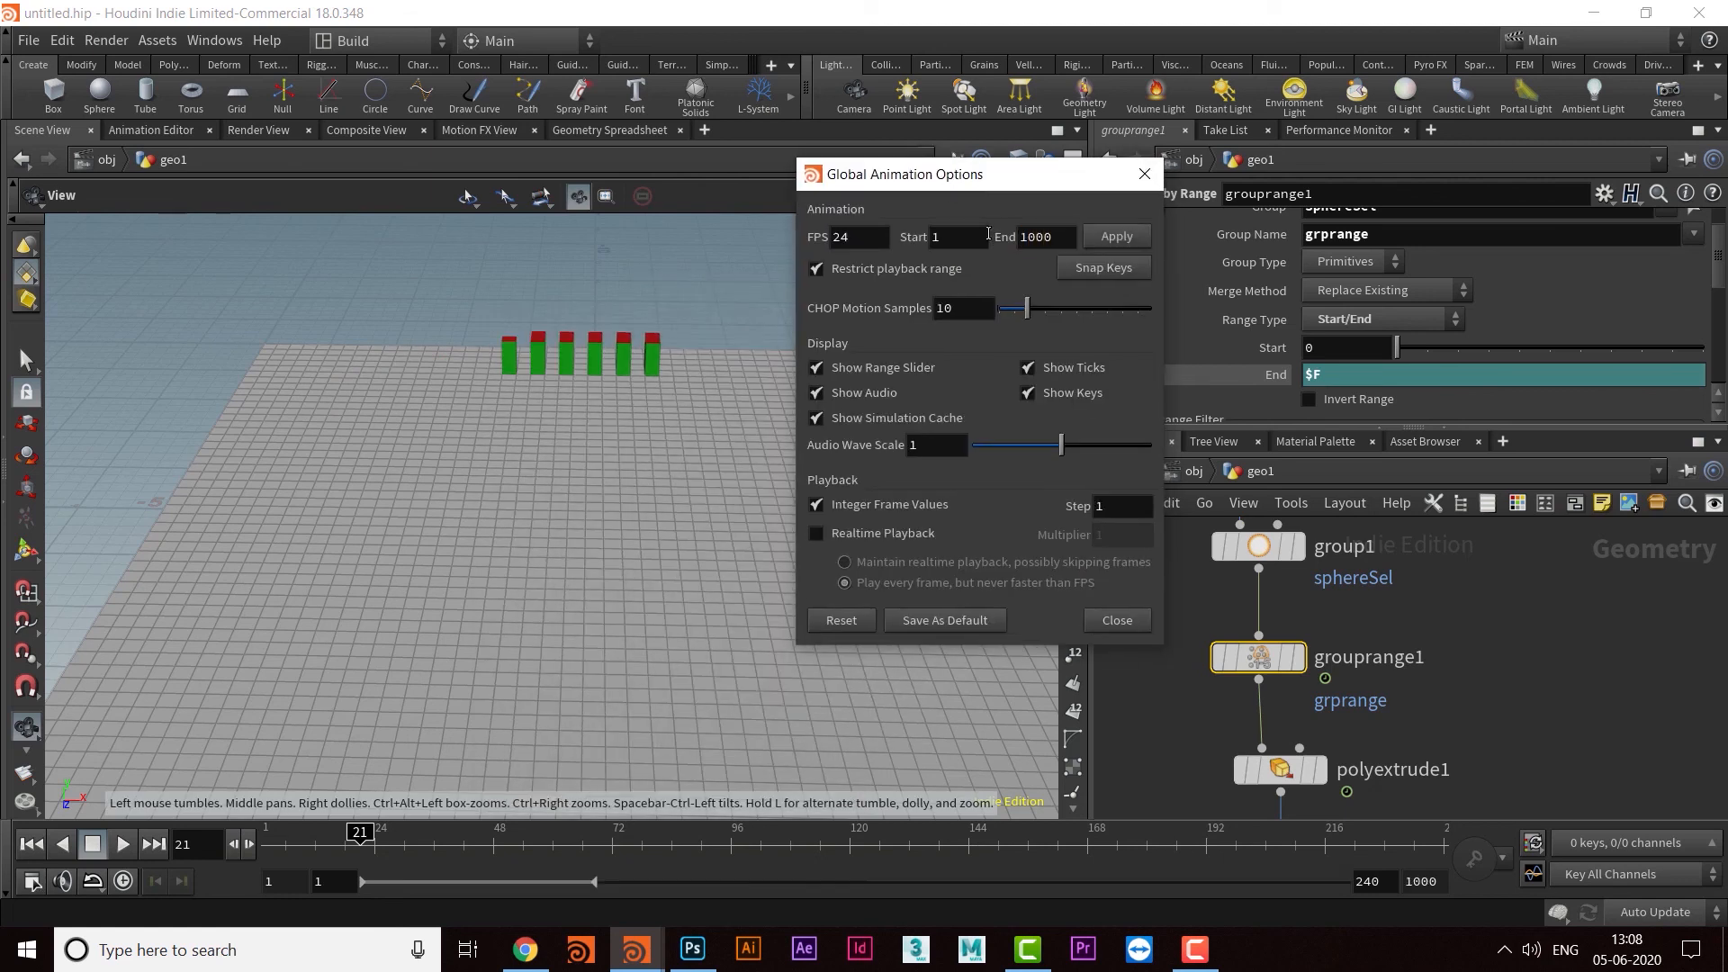
pyautogui.click(1117, 237)
pyautogui.click(1145, 174)
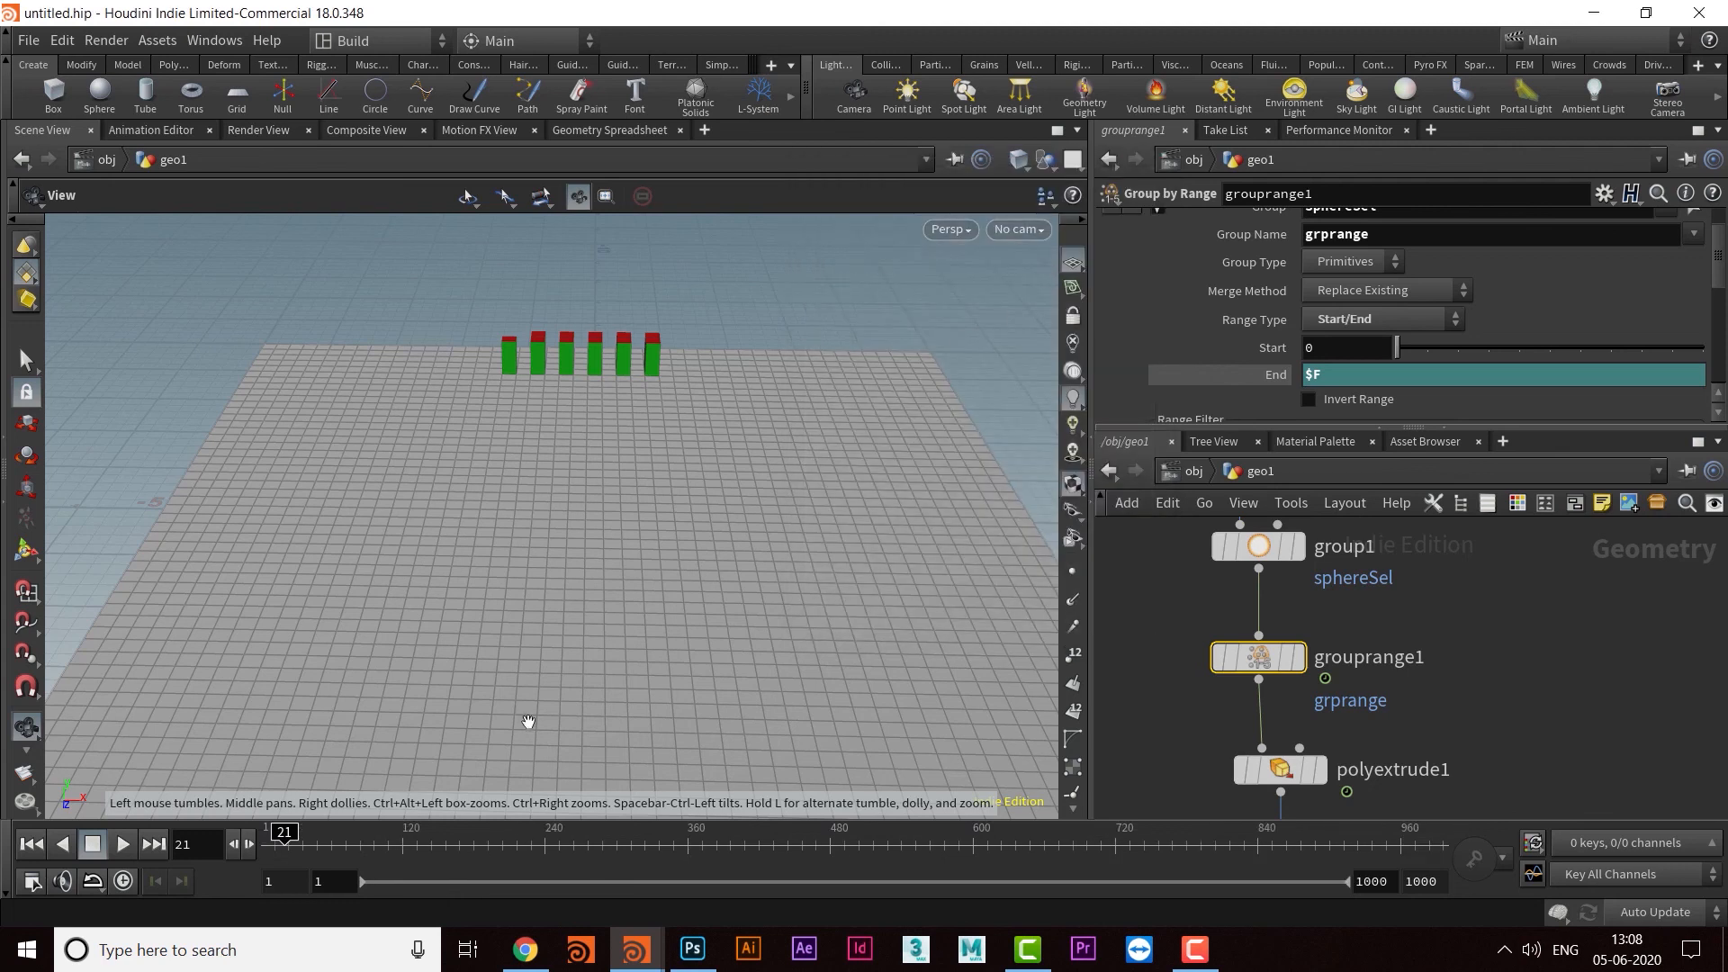
# Step: Replay the animation from the first frame to watch the extrusion spread across the grid
pyautogui.click(32, 844)
pyautogui.click(123, 844)
pyautogui.moveTo(451, 540); pyautogui.dragTo(700, 539)
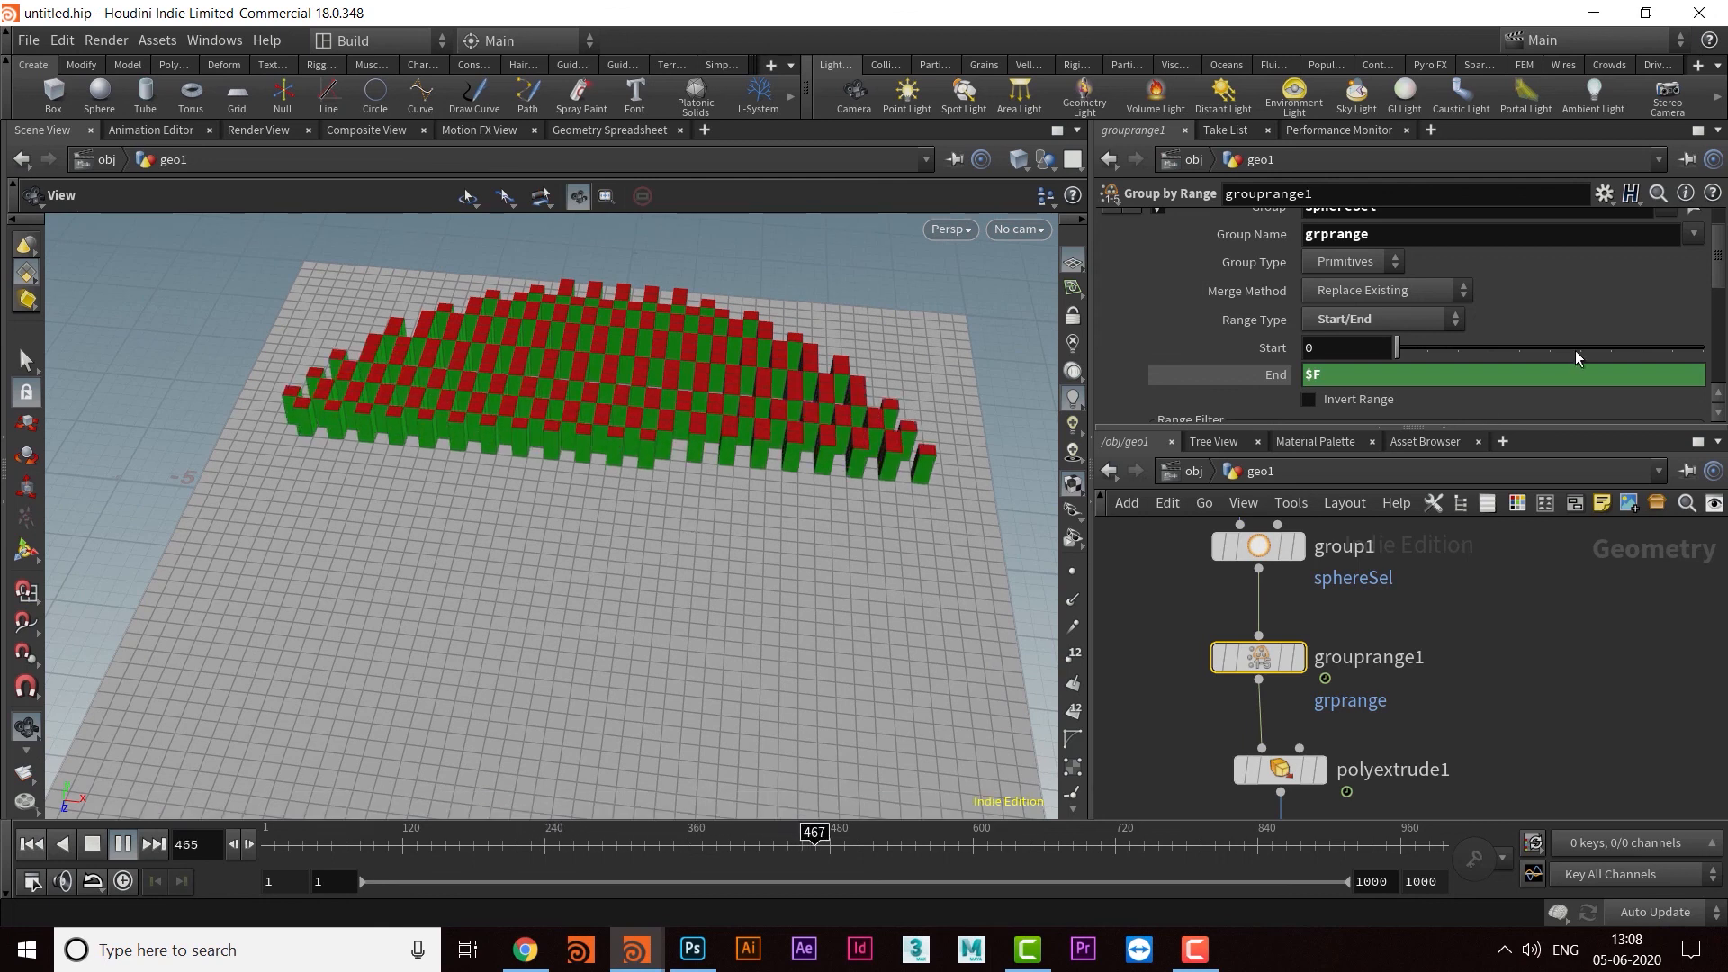
# Step: Set the Group by Range node's range filter to select 1 of 1 while the animation plays
pyautogui.scroll(-5, 1567, 324)
pyautogui.scroll(2, 1536, 330)
pyautogui.moveTo(1604, 277); pyautogui.dragTo(1566, 285)
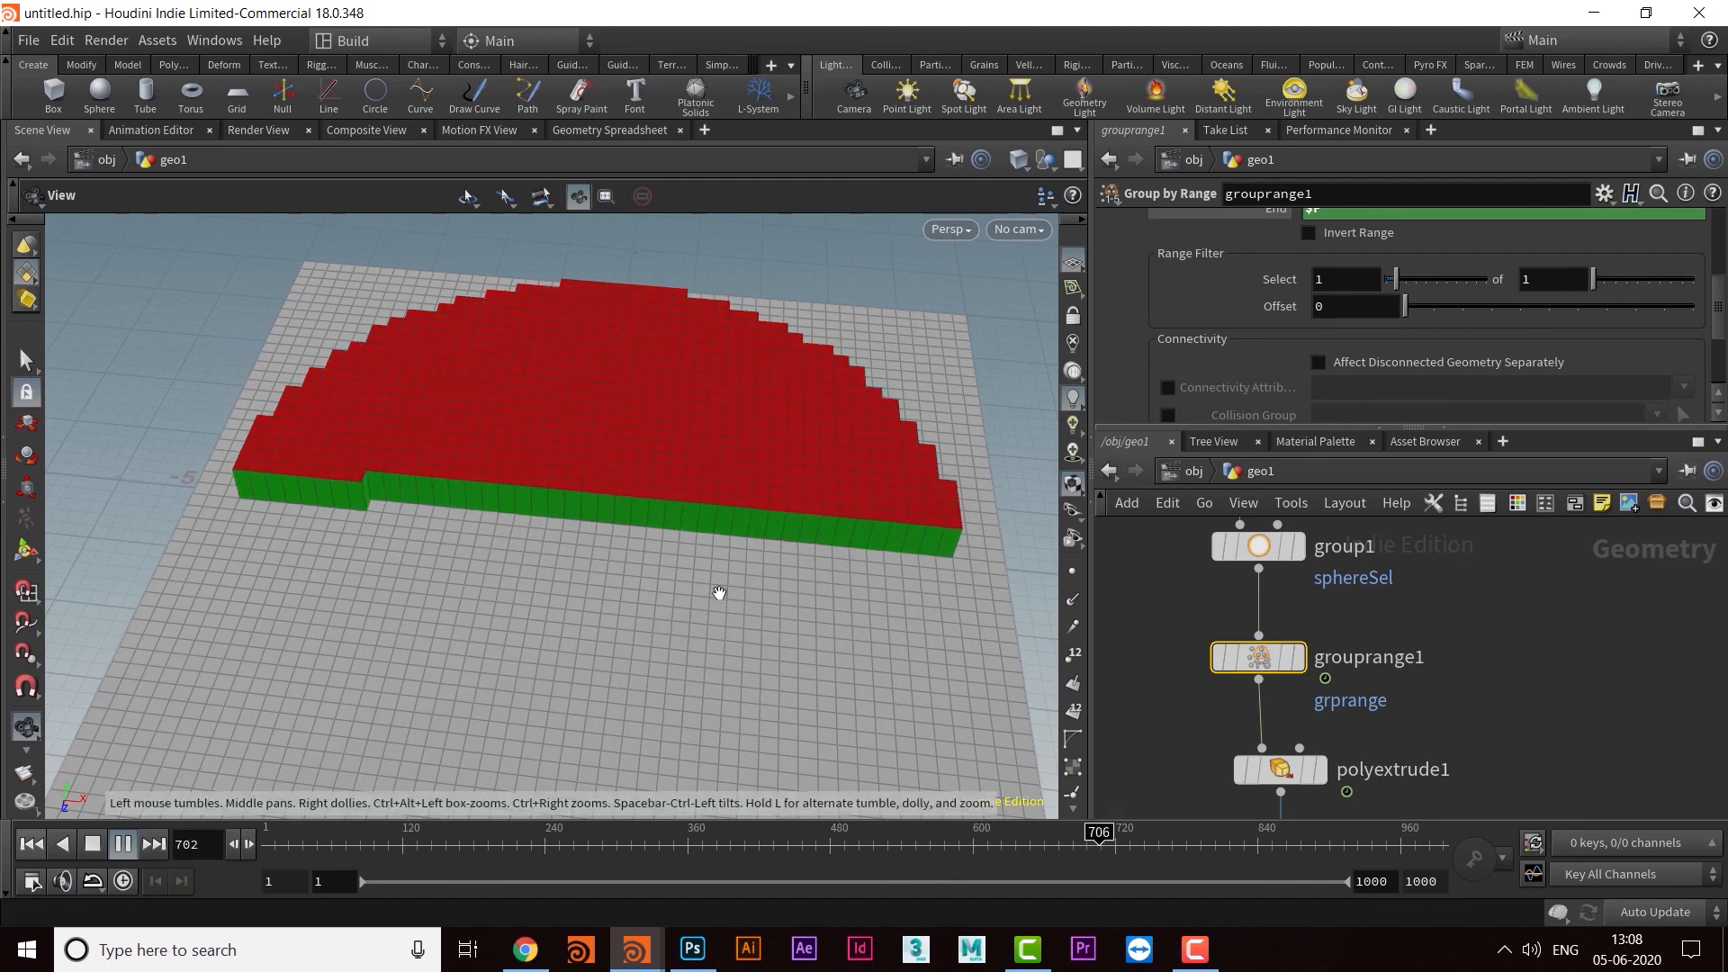
pyautogui.scroll(2, 1486, 313)
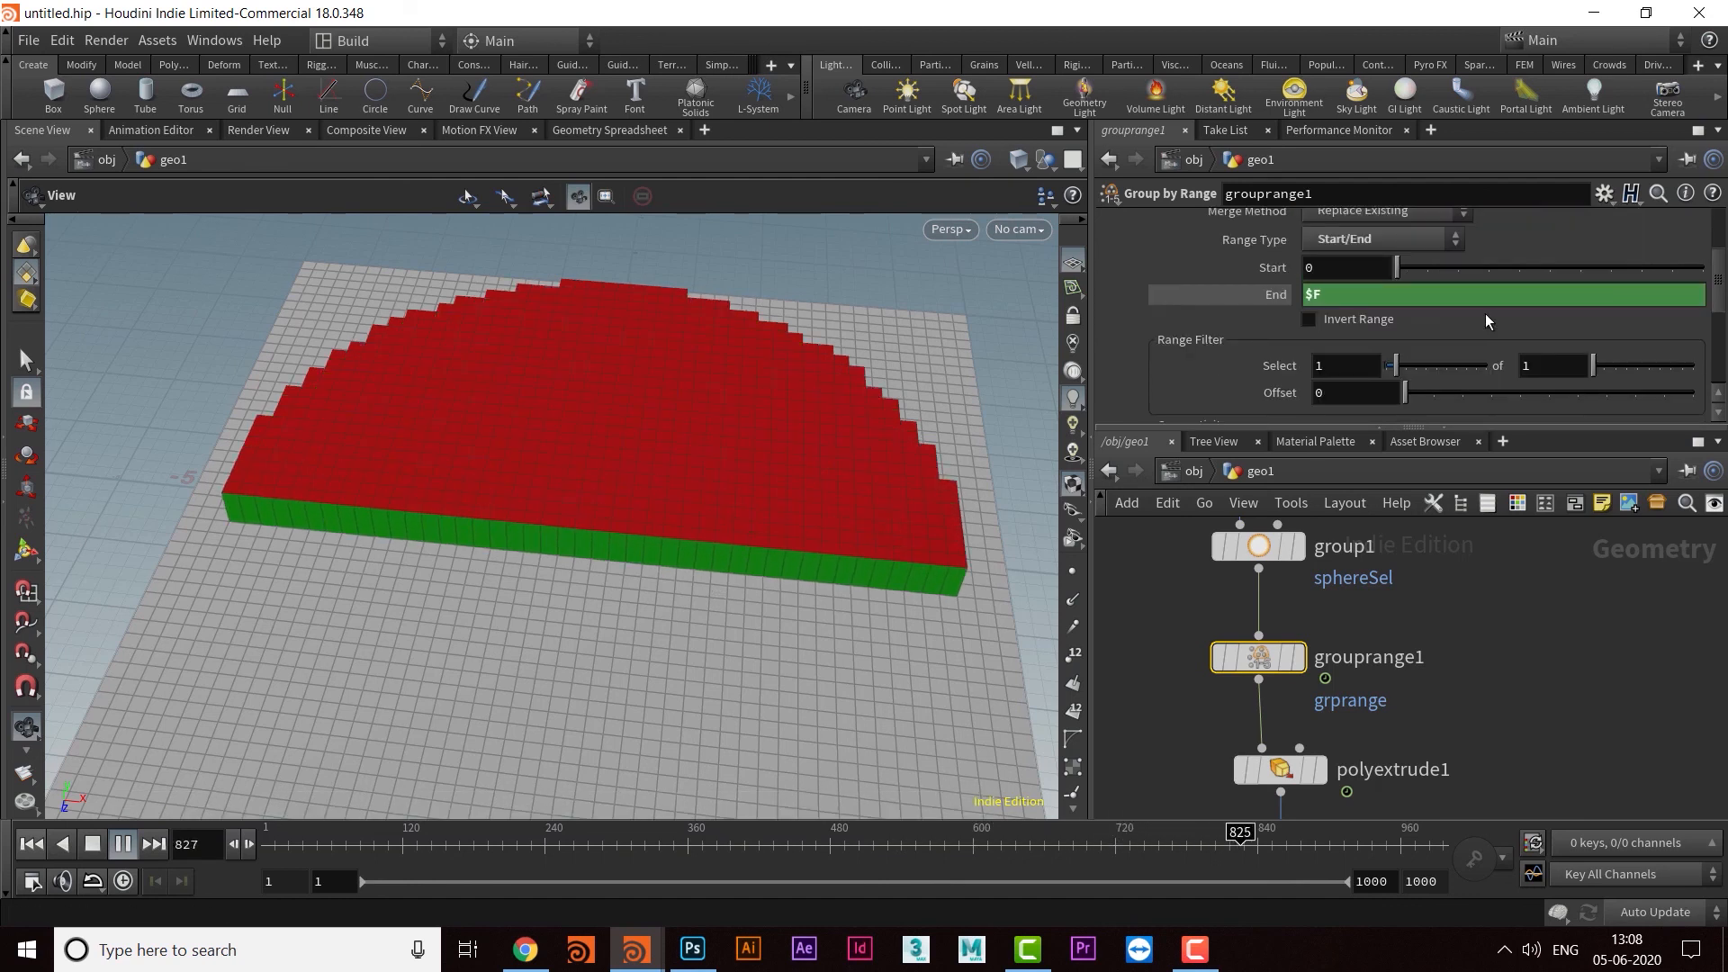
# Step: Invert the Group by Range node's range, and stop the playback to inspect the remaining extruded faces
pyautogui.click(1308, 319)
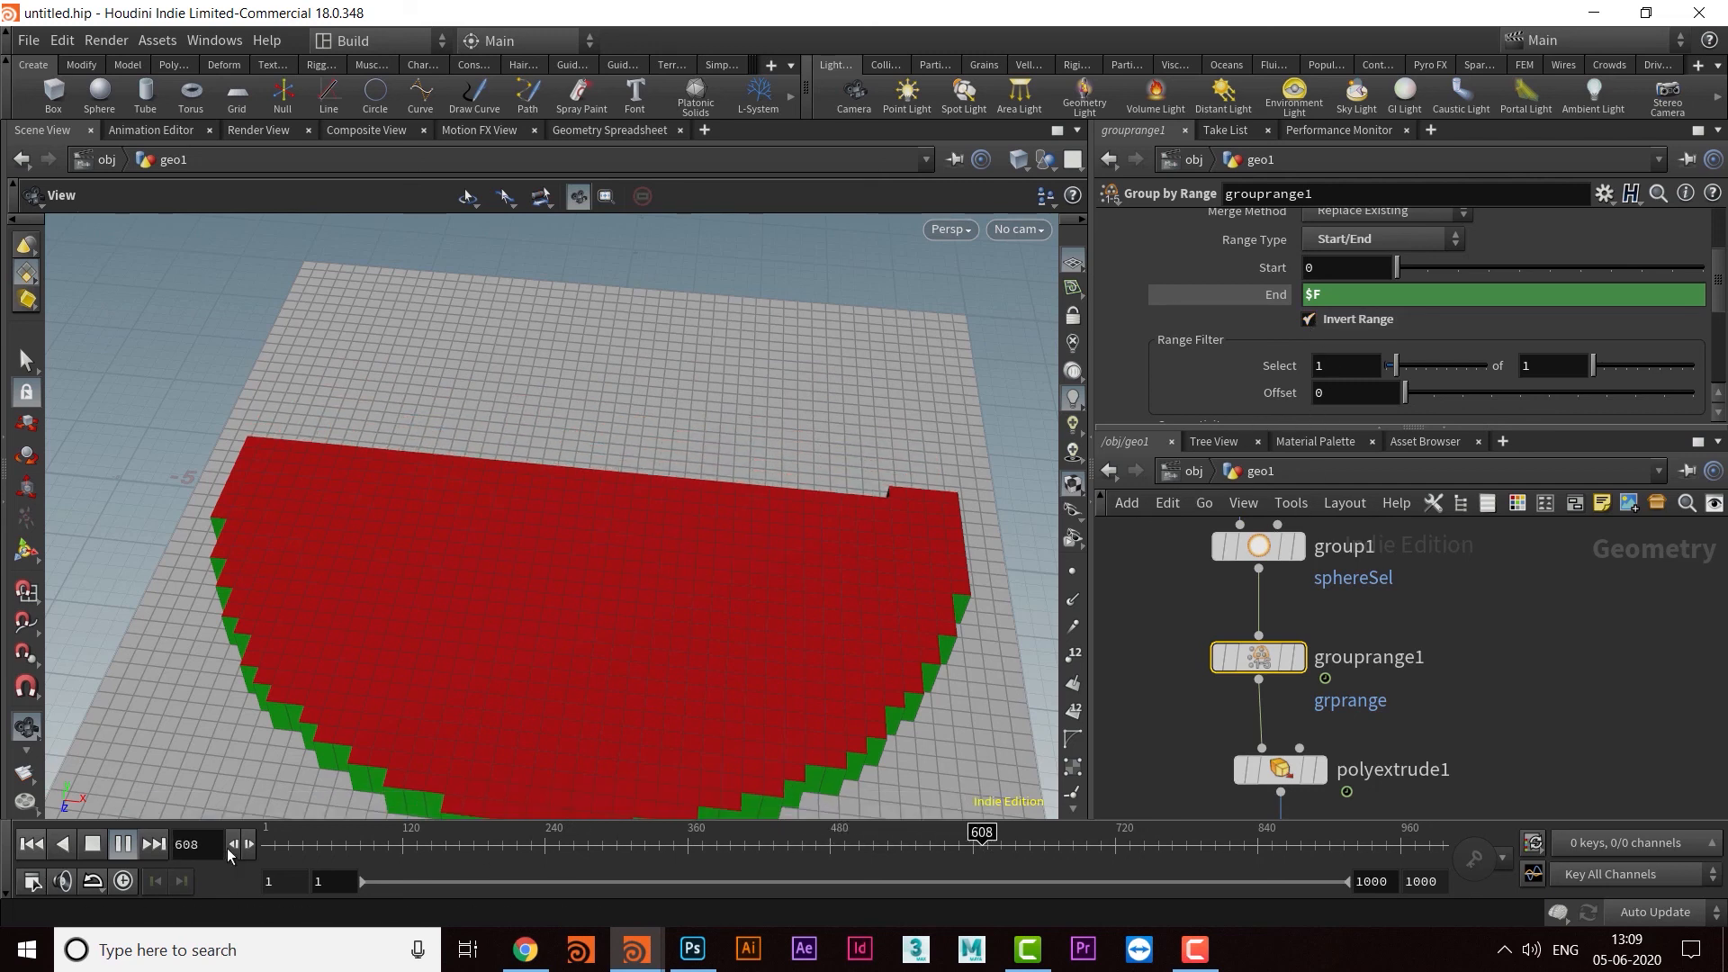
pyautogui.click(123, 844)
pyautogui.moveTo(463, 657); pyautogui.dragTo(526, 532)
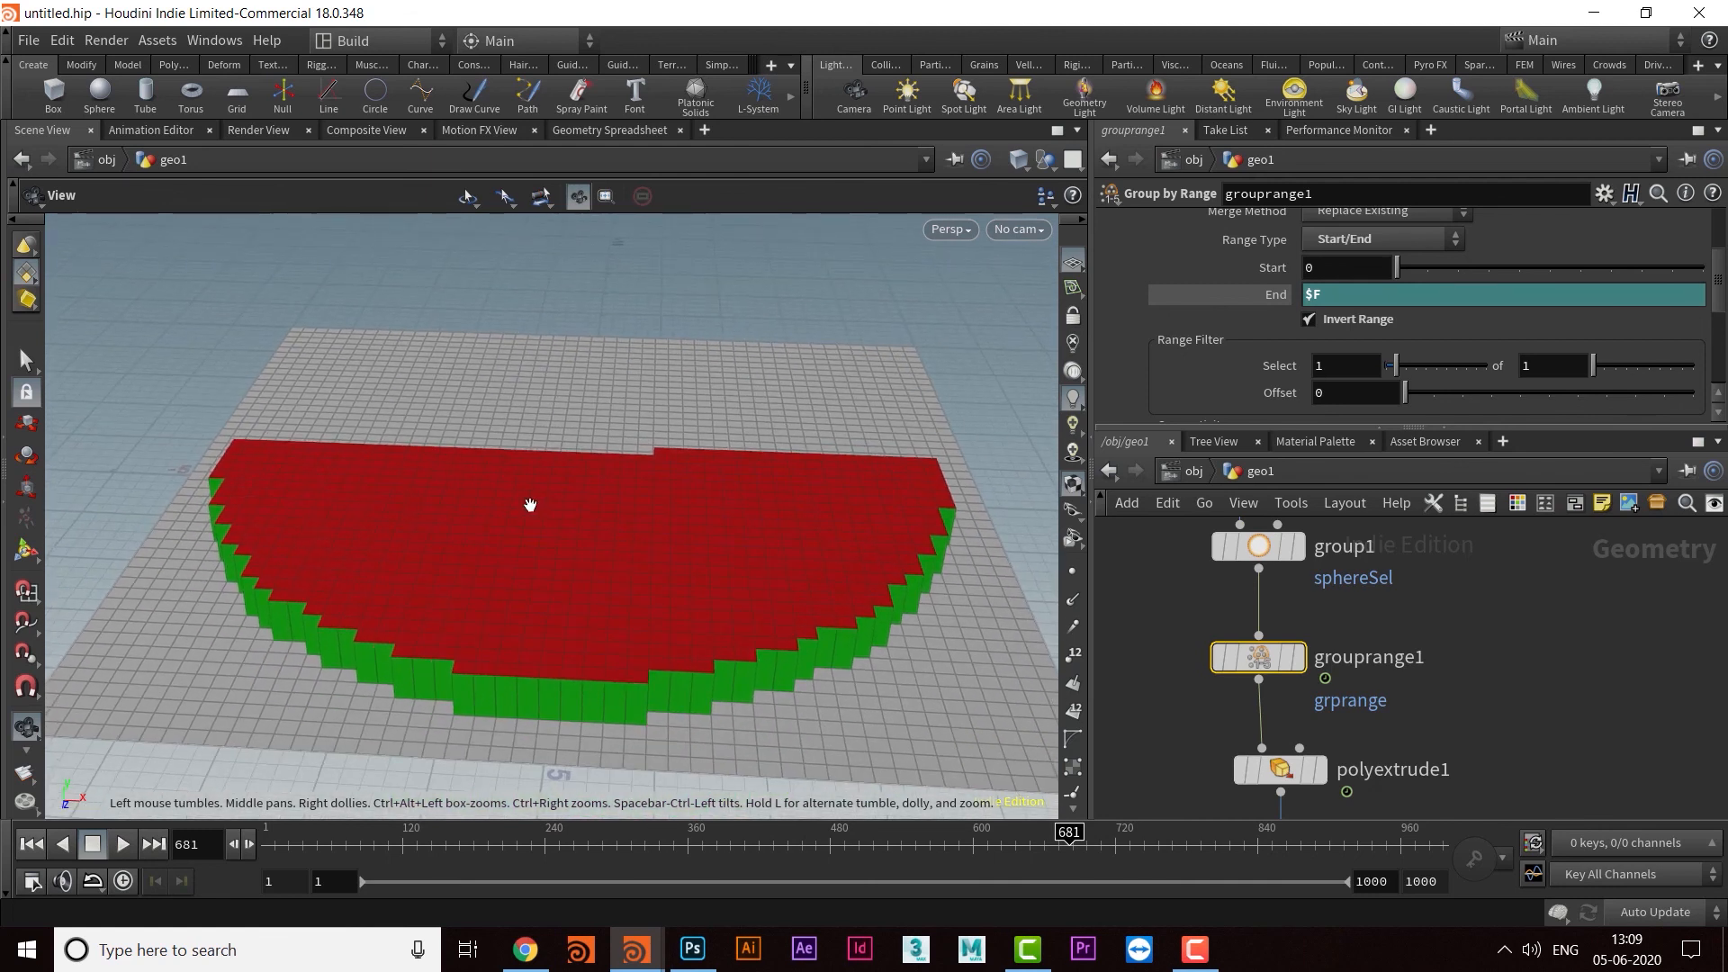
pyautogui.moveTo(598, 497); pyautogui.dragTo(591, 483, button='middle')
pyautogui.scroll(1, 591, 483)
pyautogui.moveTo(1445, 718); pyautogui.dragTo(1417, 605, button='middle')
pyautogui.scroll(-1, 1439, 652)
pyautogui.moveTo(1422, 643); pyautogui.dragTo(1462, 657, button='middle')
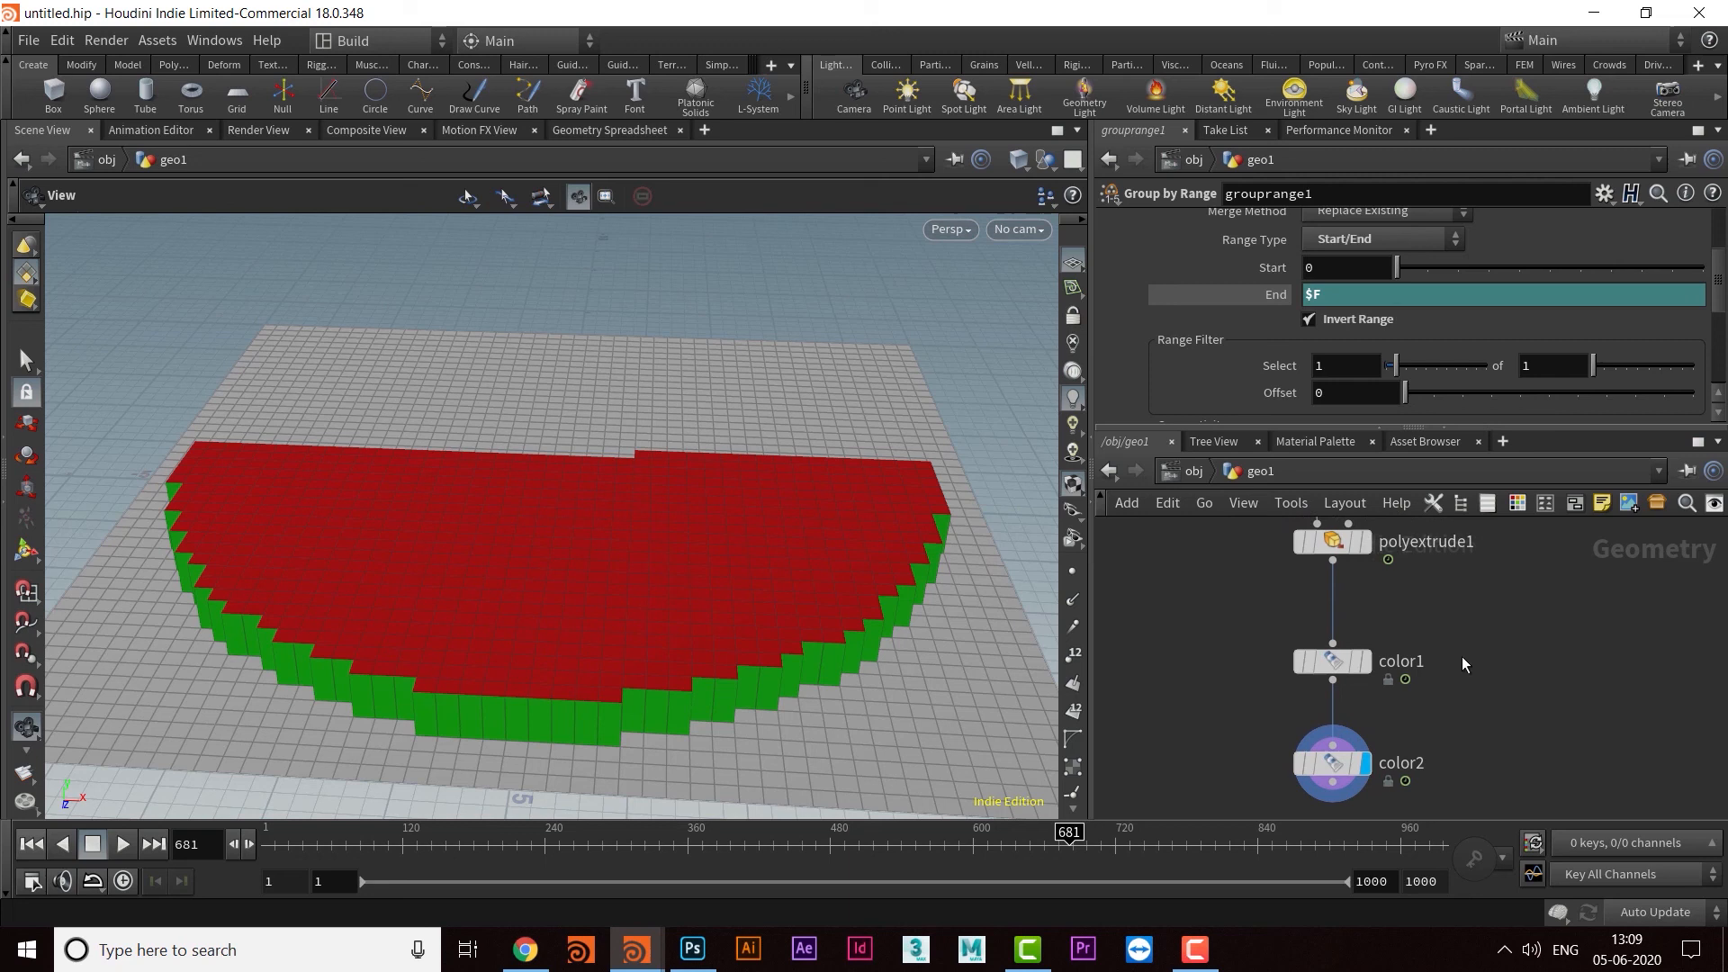